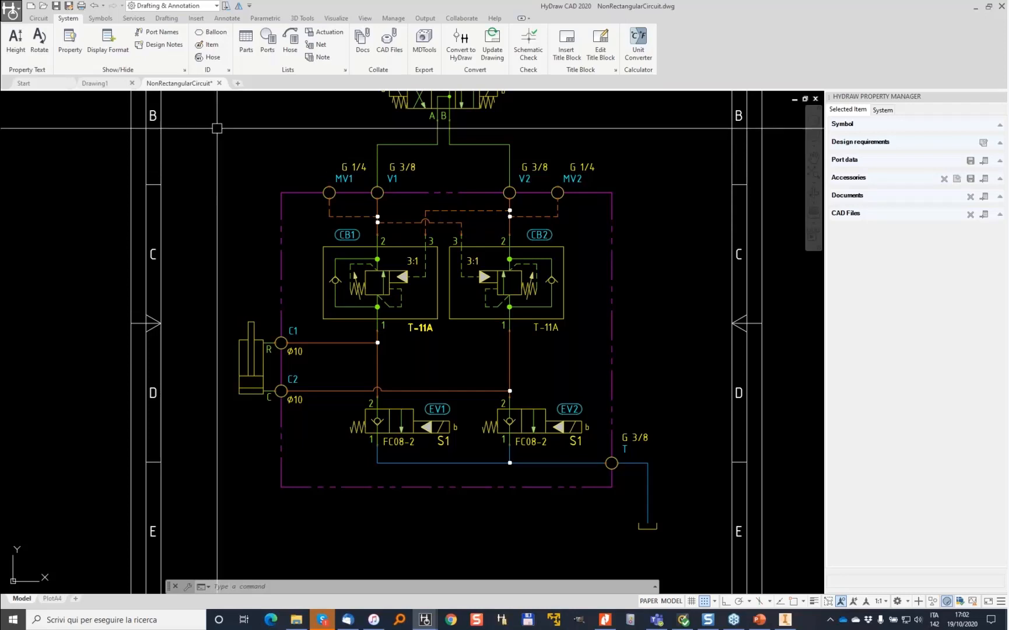
Step: Start the MDTools export and select the whole manifold circuit inside the dash-dotted boundary
click(426, 39)
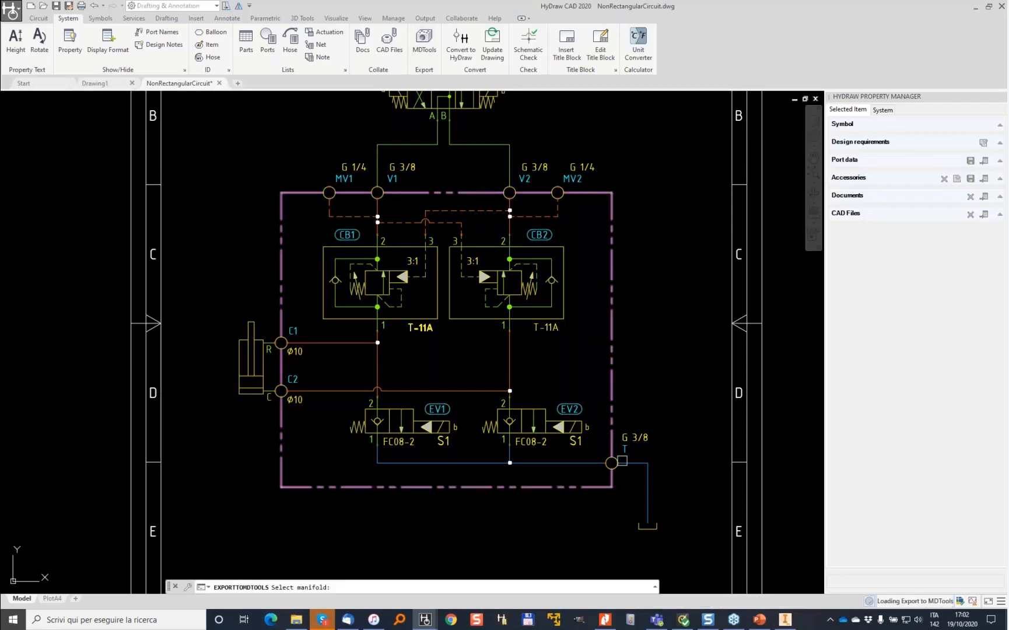
click(679, 537)
click(271, 202)
key(Return)
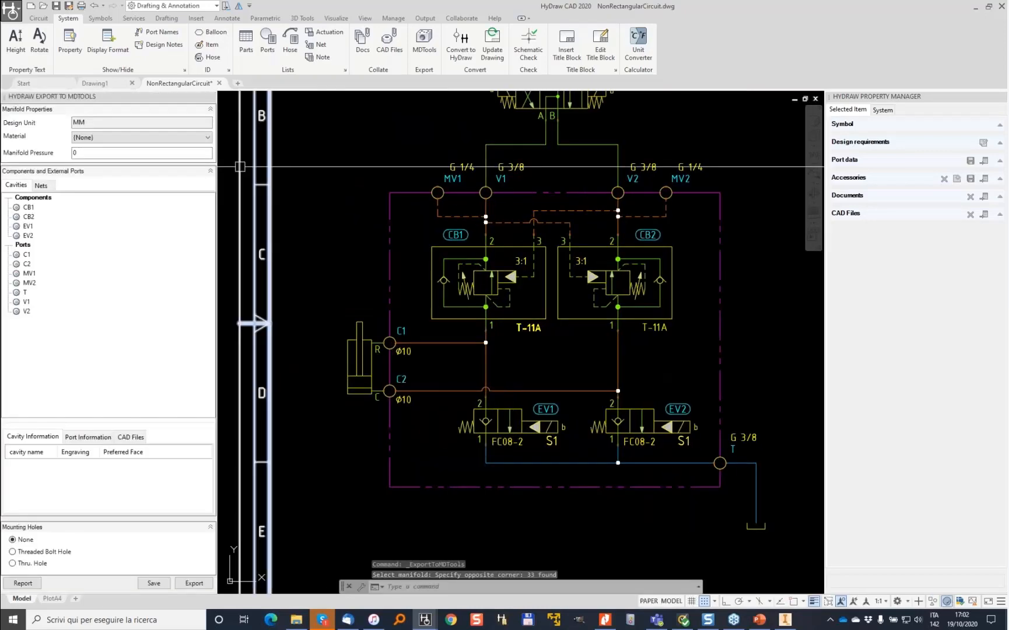
Step: Export the manifold data as the XML file NonRectangularCircuit_2 in the Webinar MDTools folder
click(196, 585)
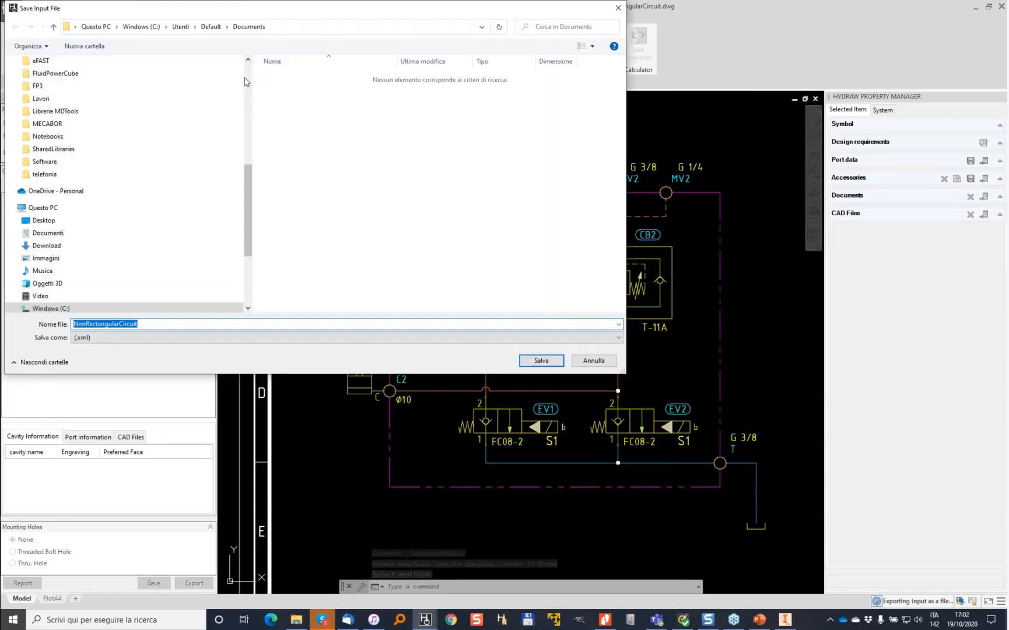
drag(248, 185, 248, 95)
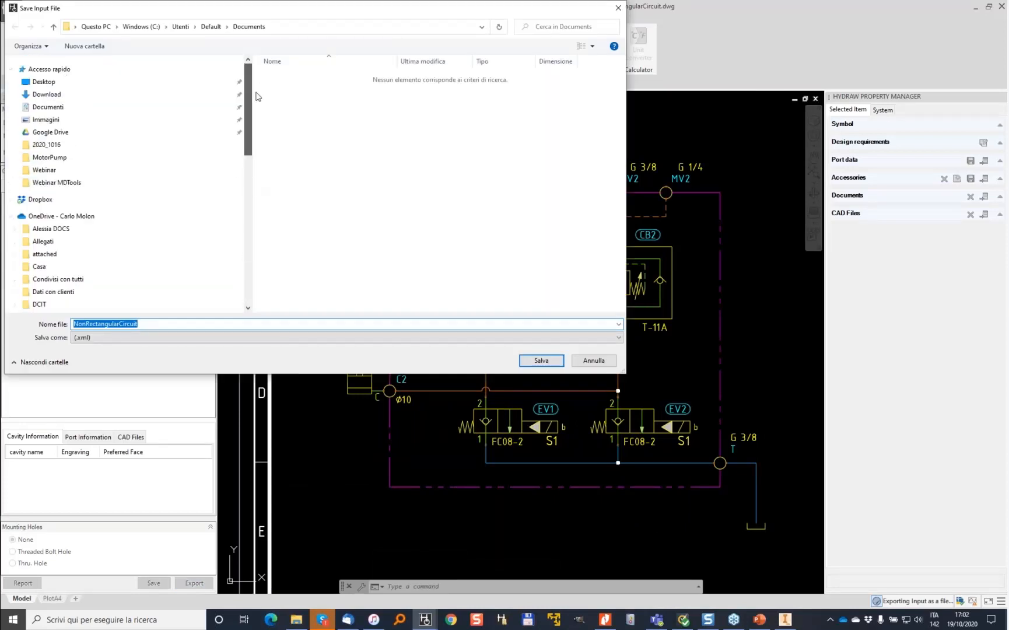
click(63, 183)
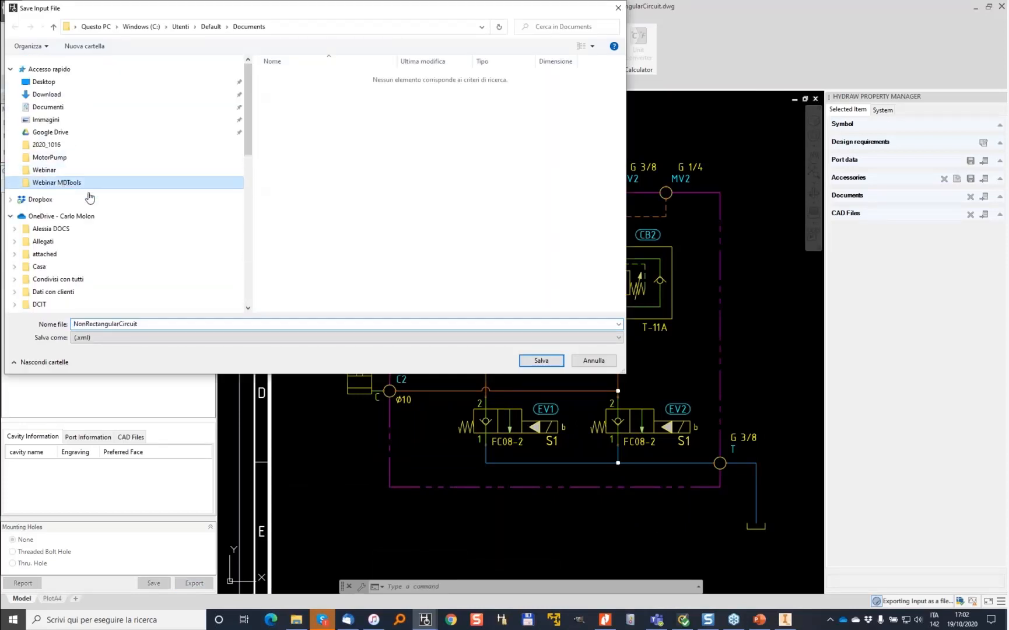
click(150, 325)
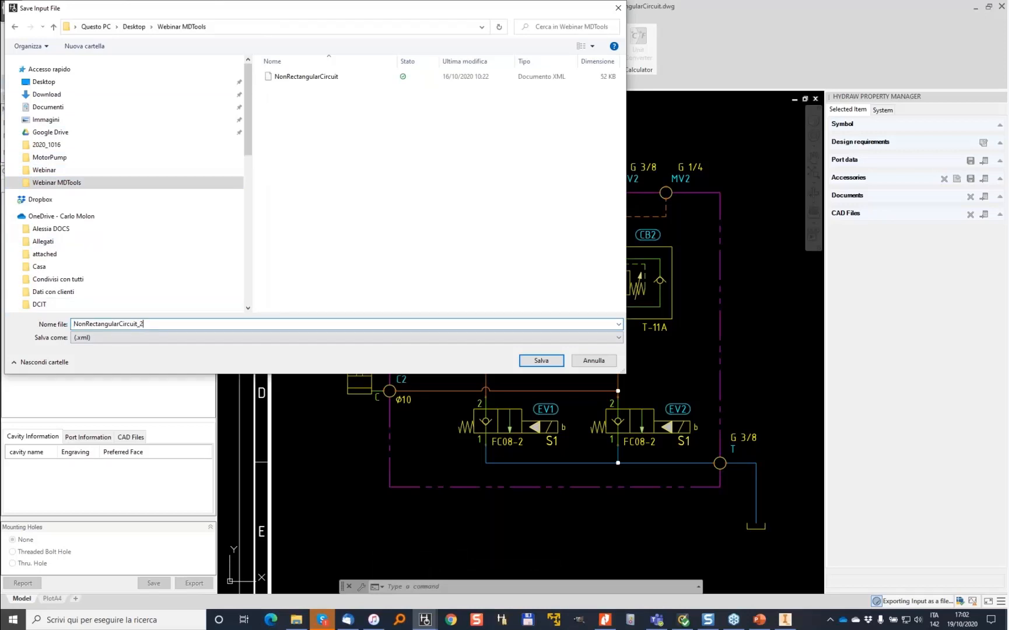
key(Return)
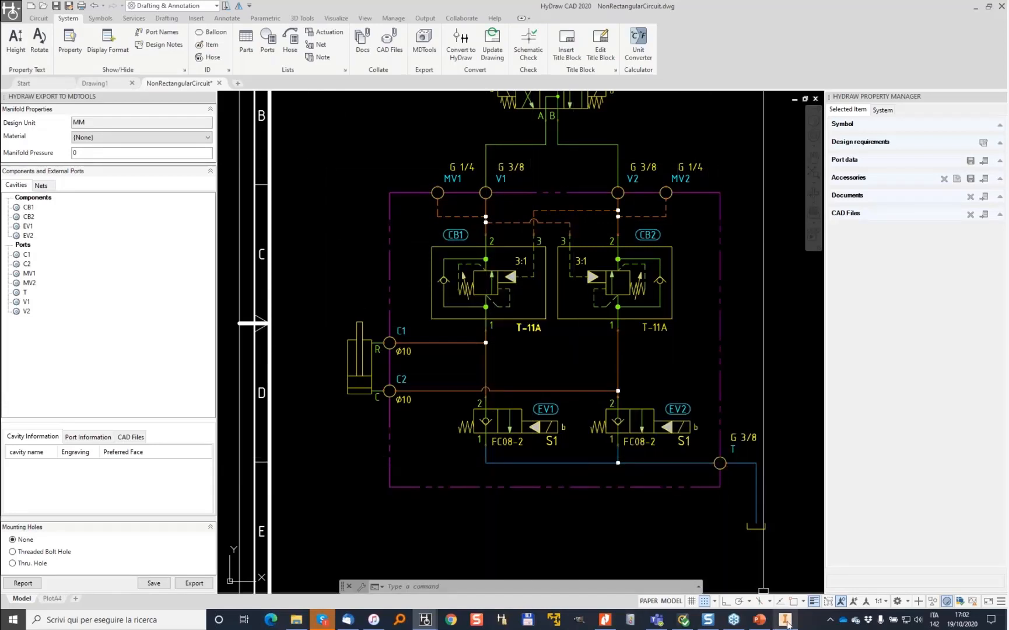
Step: Switch to Autodesk Inventor, create a new part and load the MDTools 780 add-in
click(786, 621)
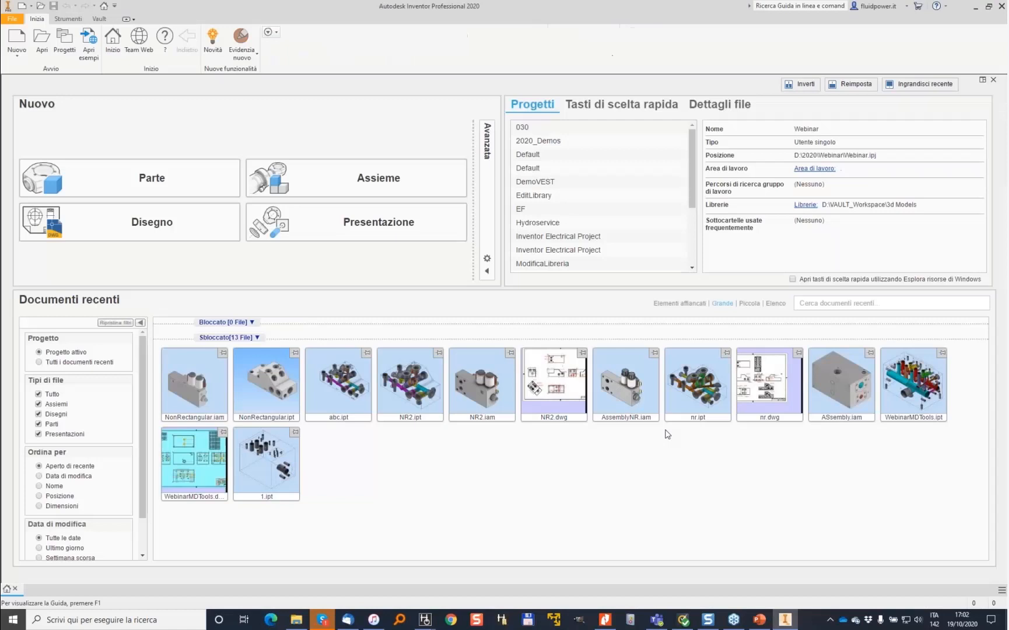
click(160, 187)
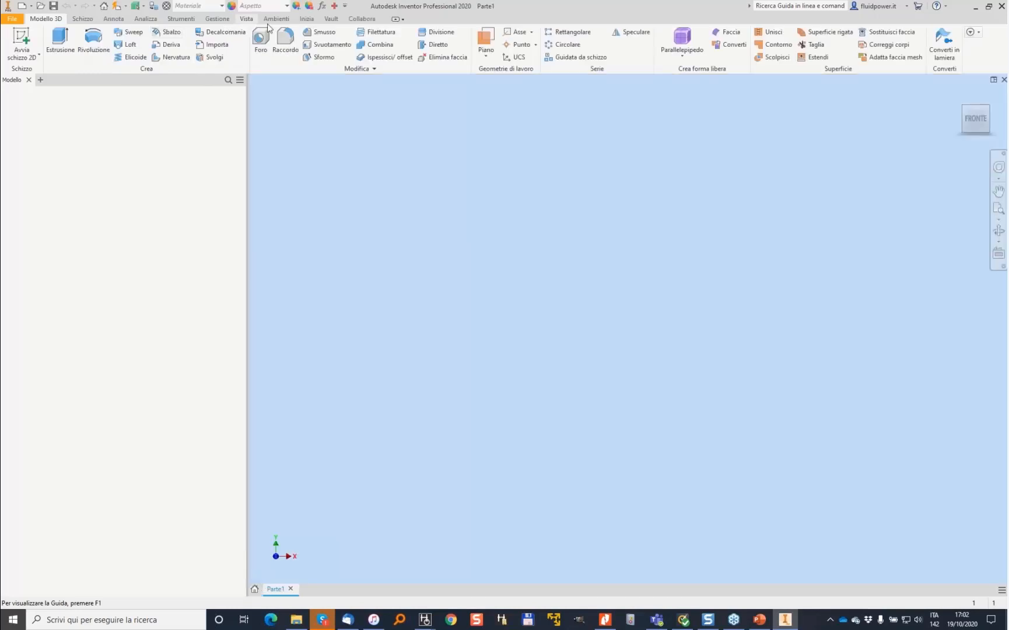
click(181, 18)
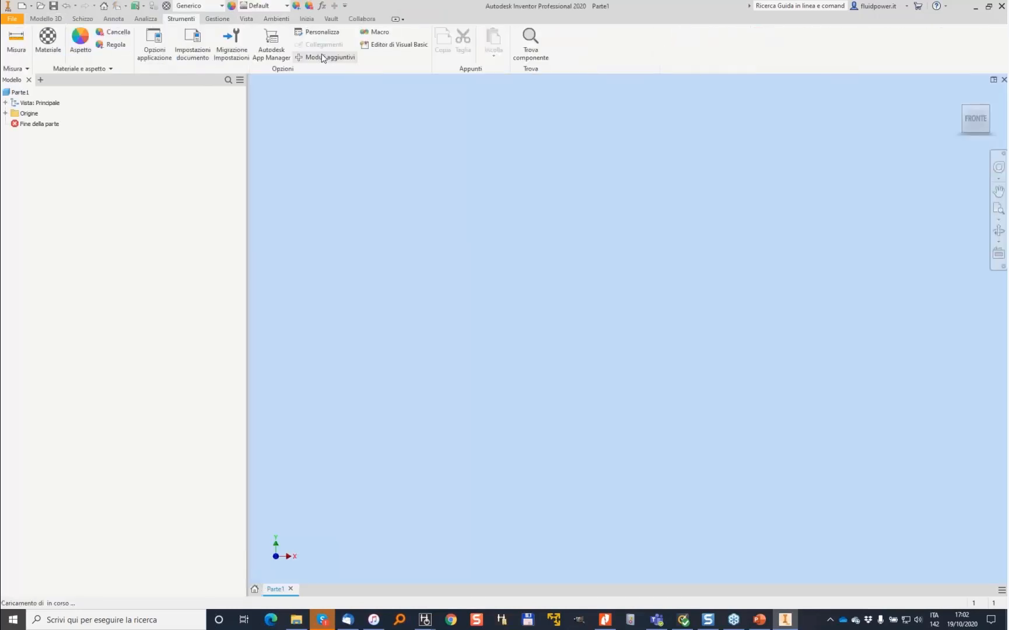
click(330, 58)
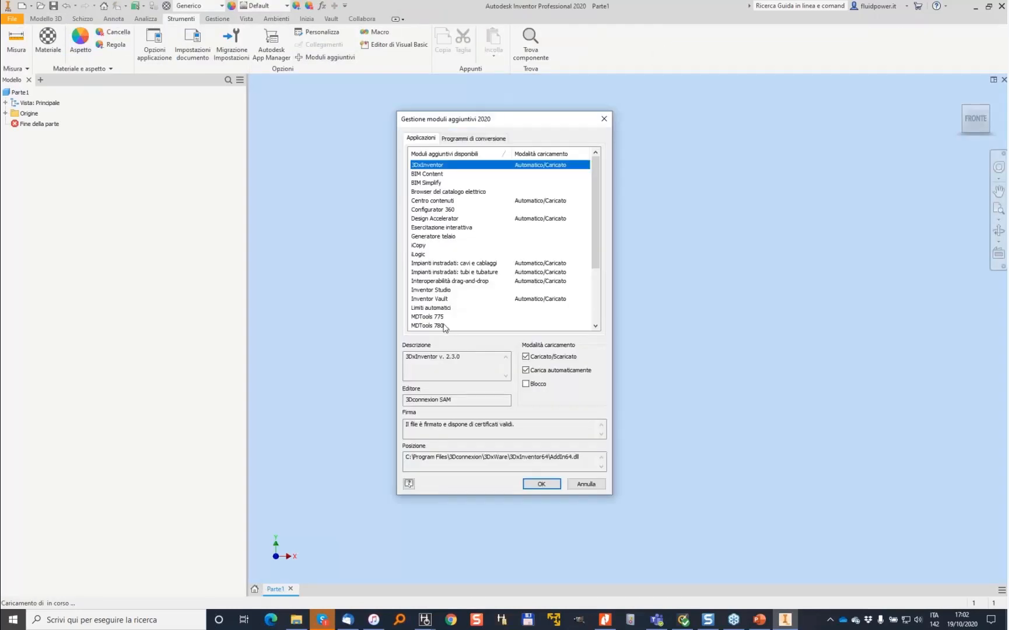
click(444, 325)
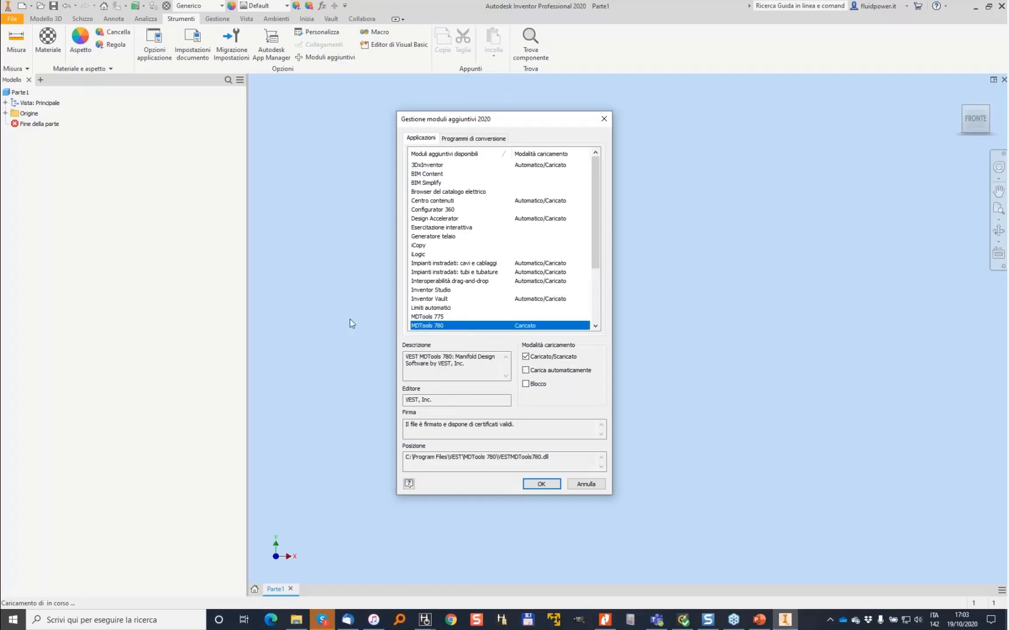
click(542, 483)
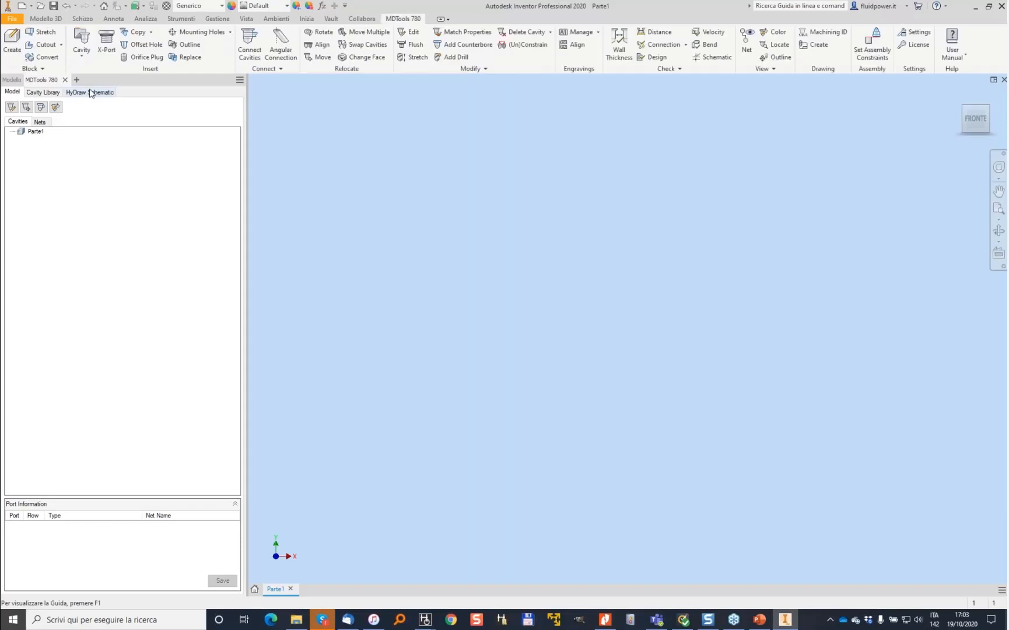
Step: Load NonRectangularCircuit_2.xml from the desktop's Webinar MDTools folder as the HyDraw schematic file
click(90, 92)
click(234, 117)
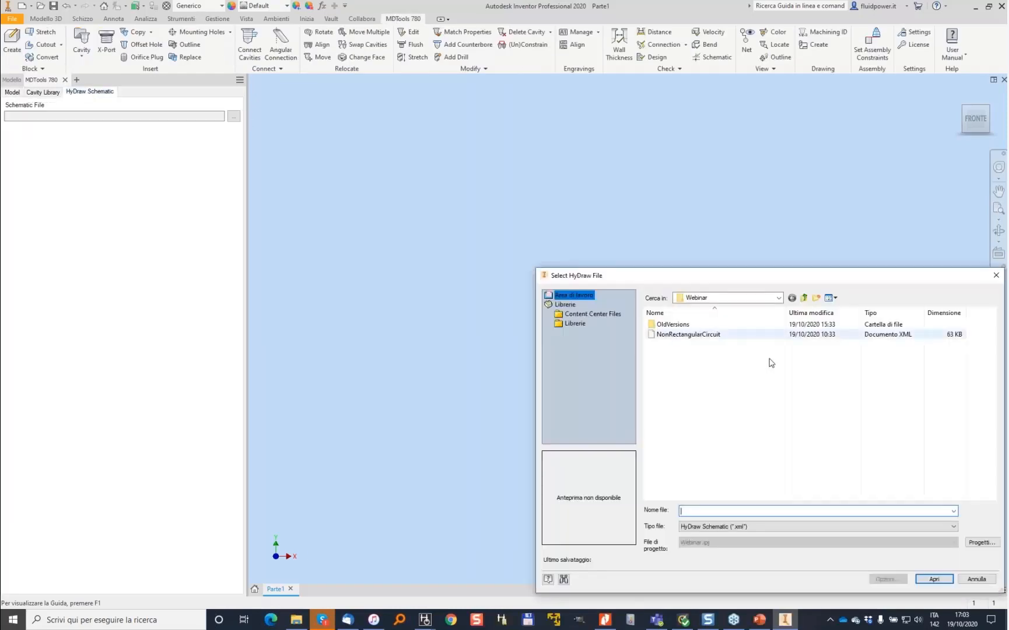
click(774, 299)
click(777, 299)
click(779, 299)
scroll(779, 317, up, 3)
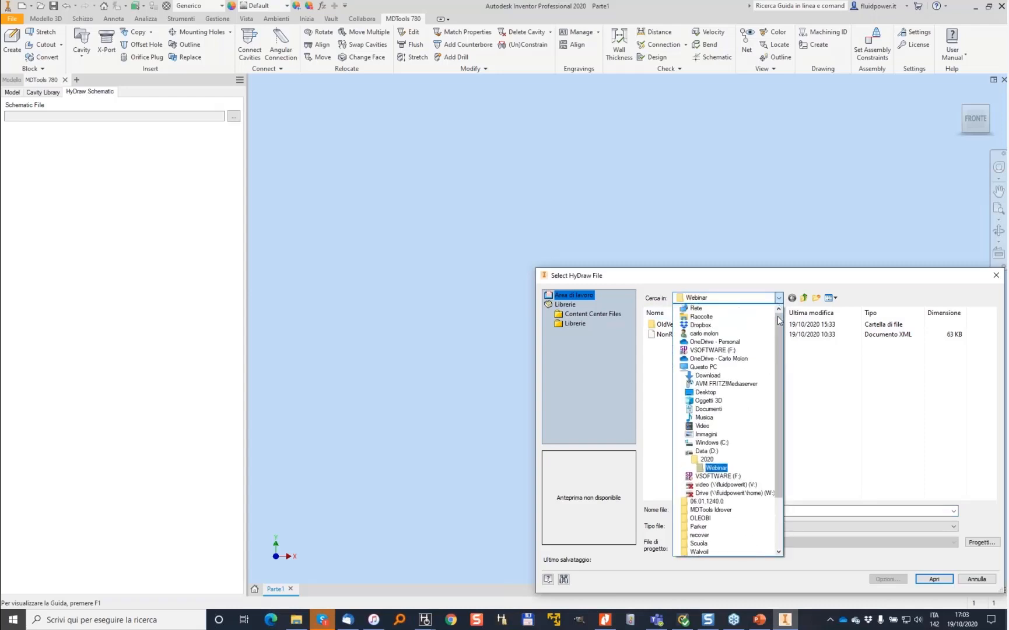
click(735, 317)
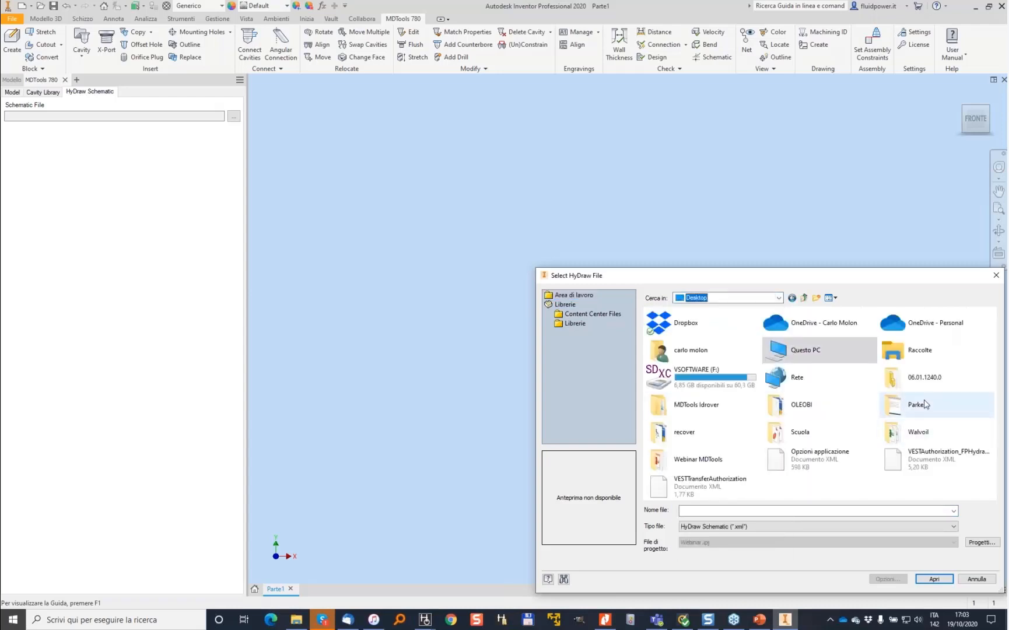
click(704, 463)
double_click(705, 463)
click(698, 336)
double_click(698, 336)
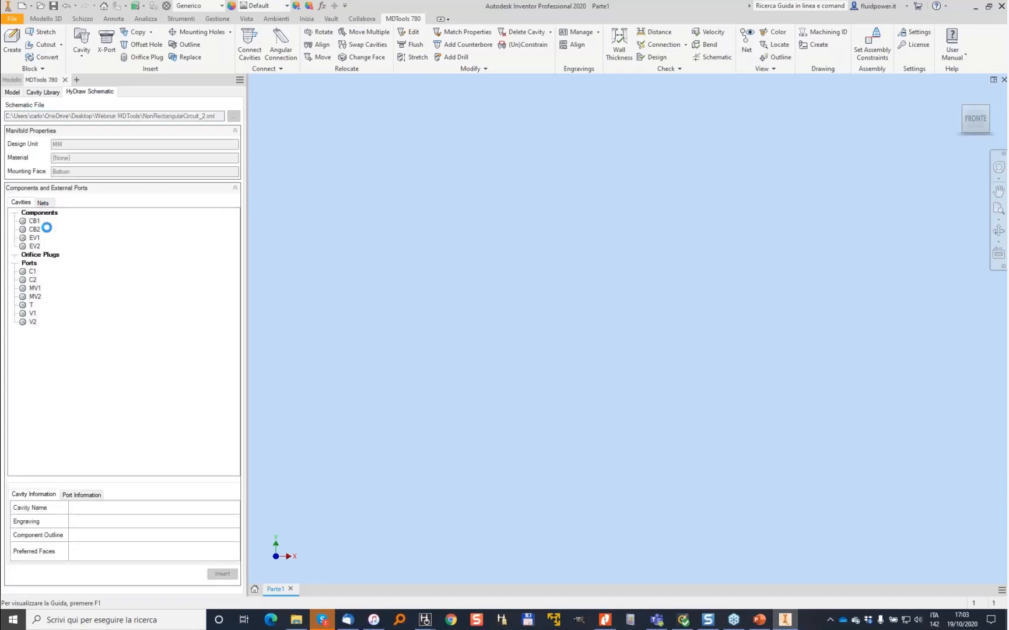
Step: Examine the cavity information of the schematic's components and external ports, including CB2, EV1, EV2, C1, C2, MV1, MV2 and V1
click(35, 229)
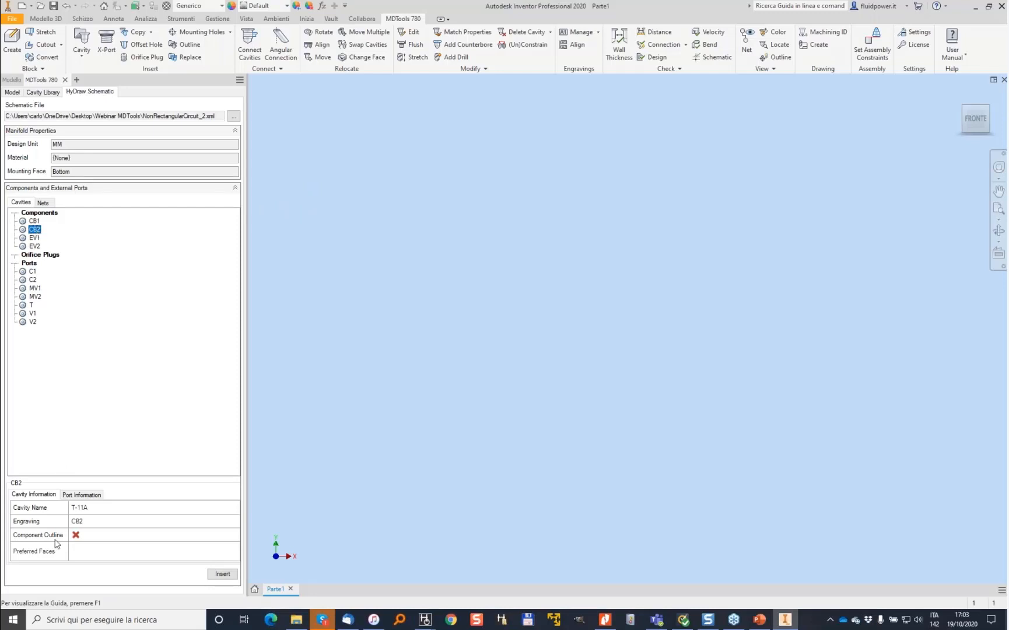
click(34, 239)
click(35, 246)
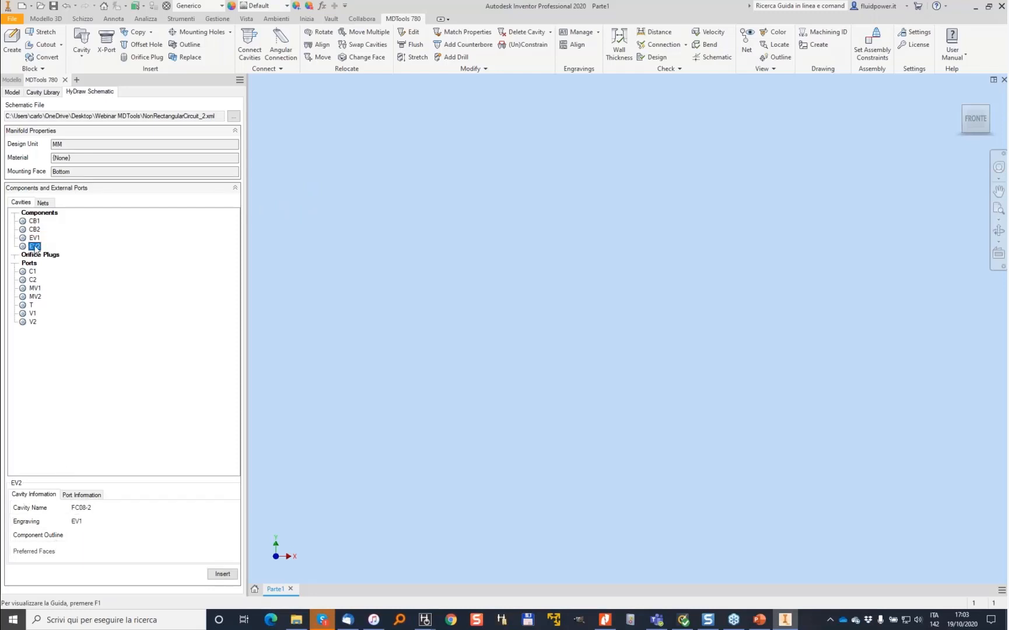
click(35, 247)
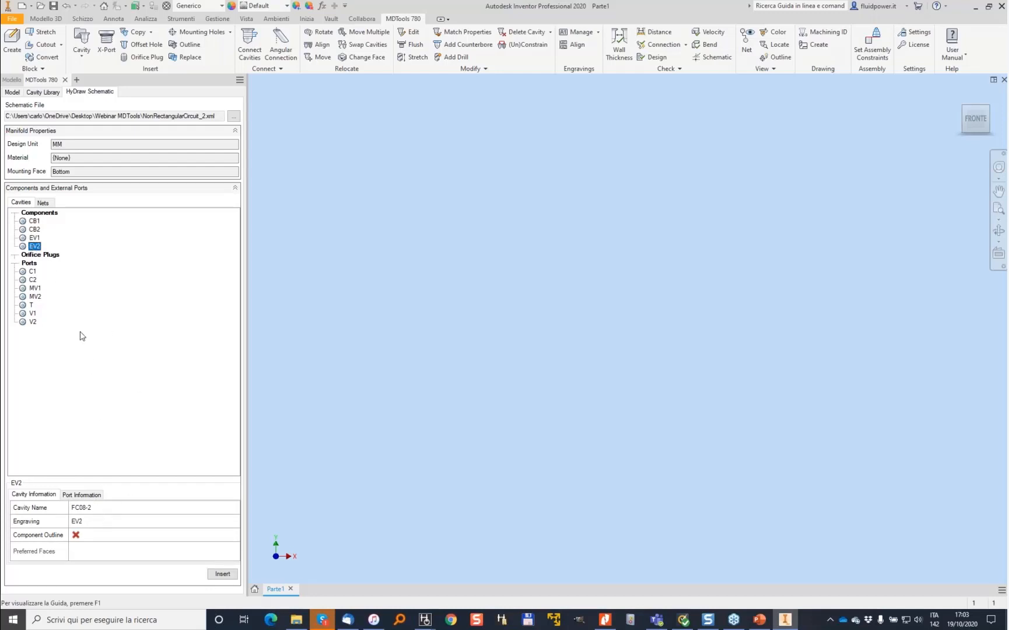
click(33, 271)
click(33, 279)
click(35, 288)
click(35, 296)
click(33, 314)
Step: Create a rectangular Alluminio manifold block 80 mm high with Bottom as the mounting face
click(11, 39)
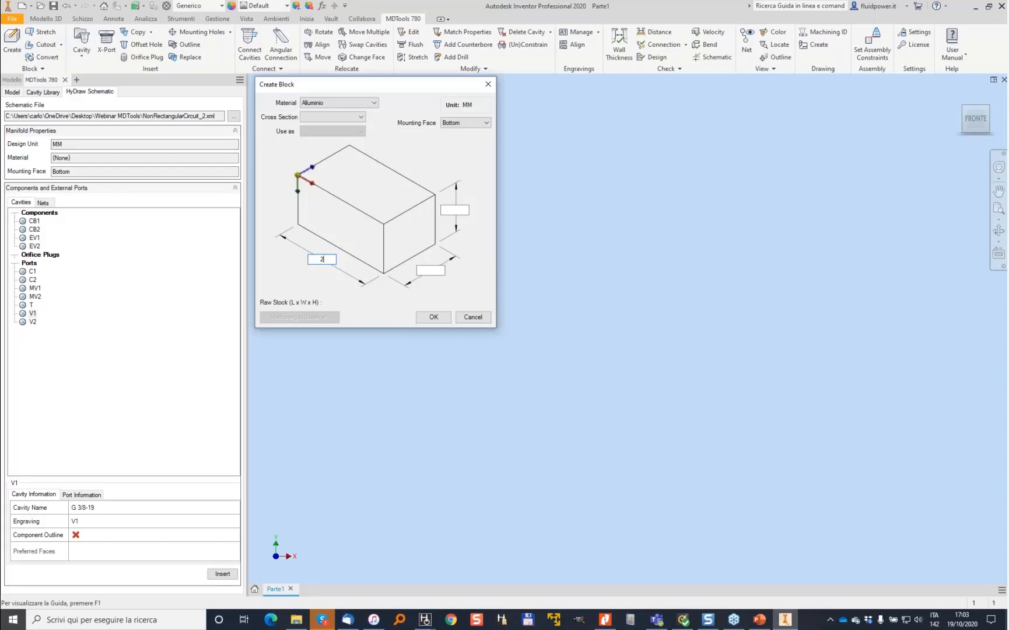
text(80ù)
key(BackSpace)
key(Return)
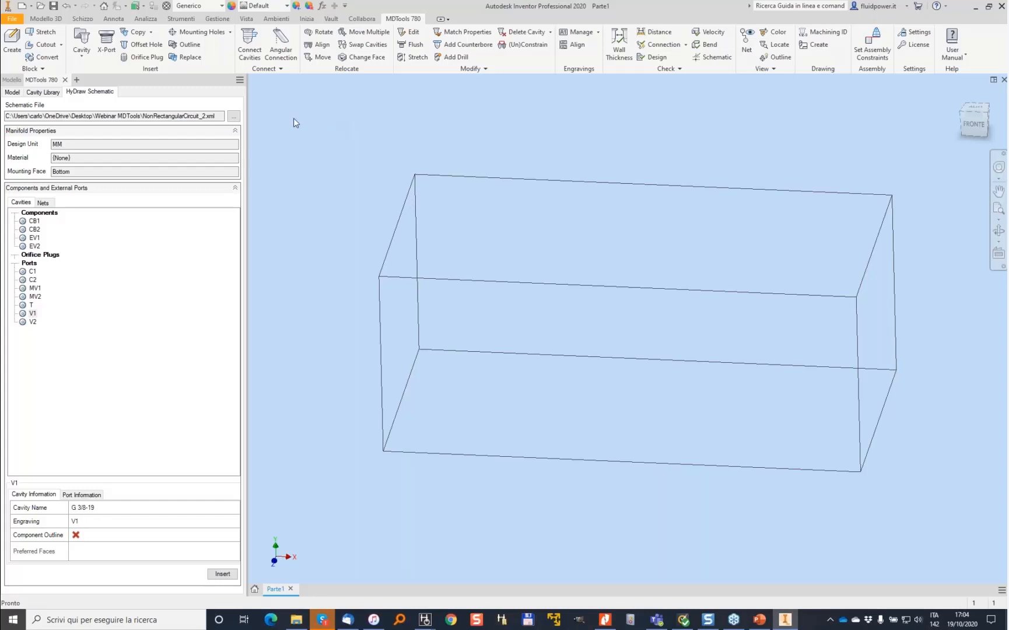
Step: Cut a rectangular through-all notch with a width of 40 mm from the block's upper-left corner on the front face
click(44, 46)
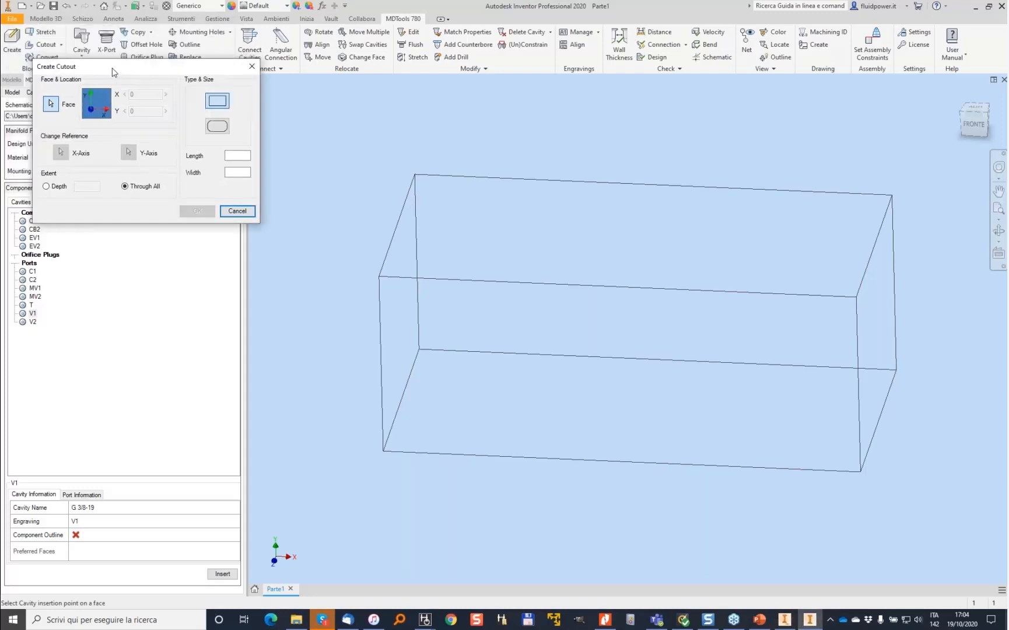
click(460, 341)
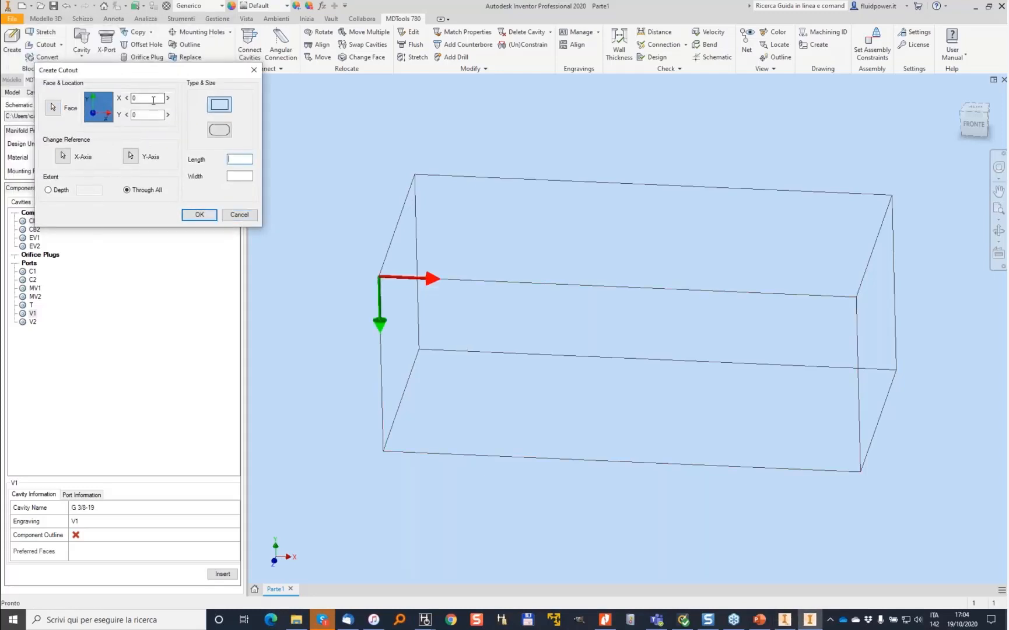
text(0)
key(Tab)
text(40)
key(Tab)
key(Return)
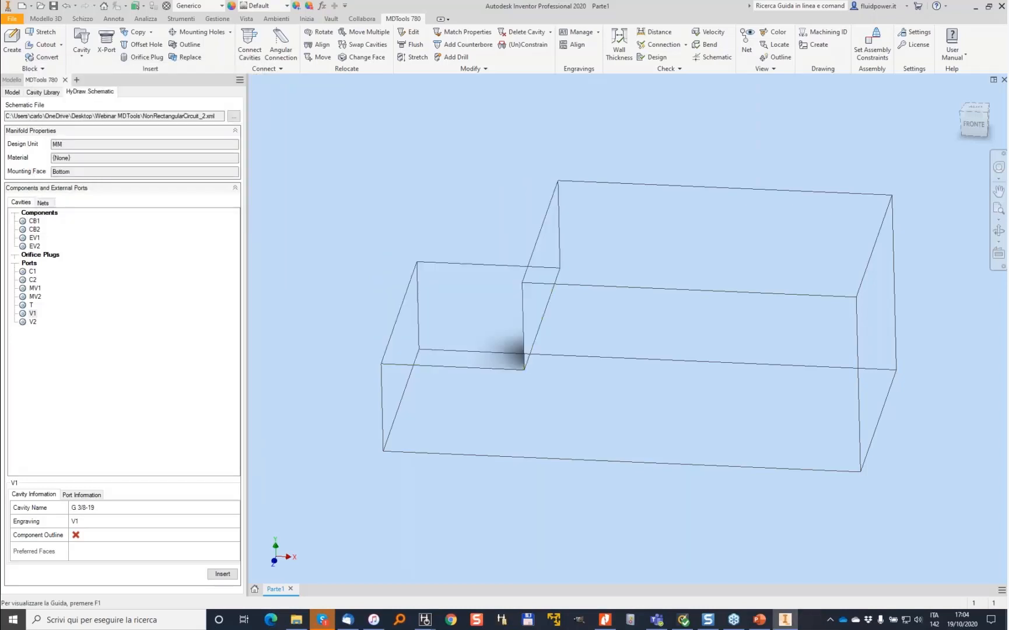
Step: Cut a 40 by 40 mm rectangular through-all notch at the front face's upper-right corner, referenced to the right and top edges
click(42, 45)
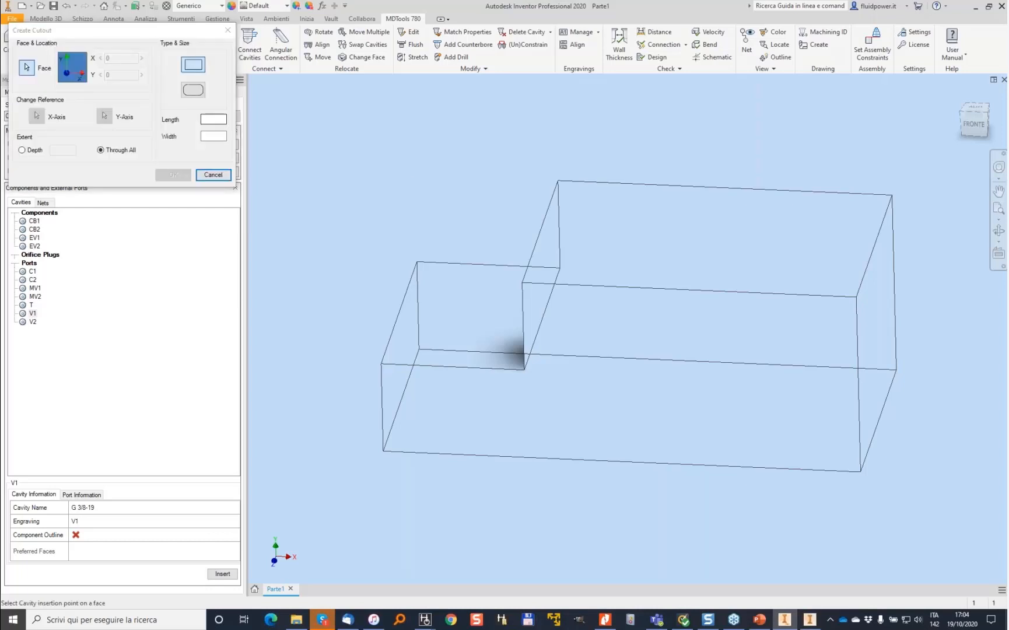
click(382, 362)
click(40, 115)
click(856, 313)
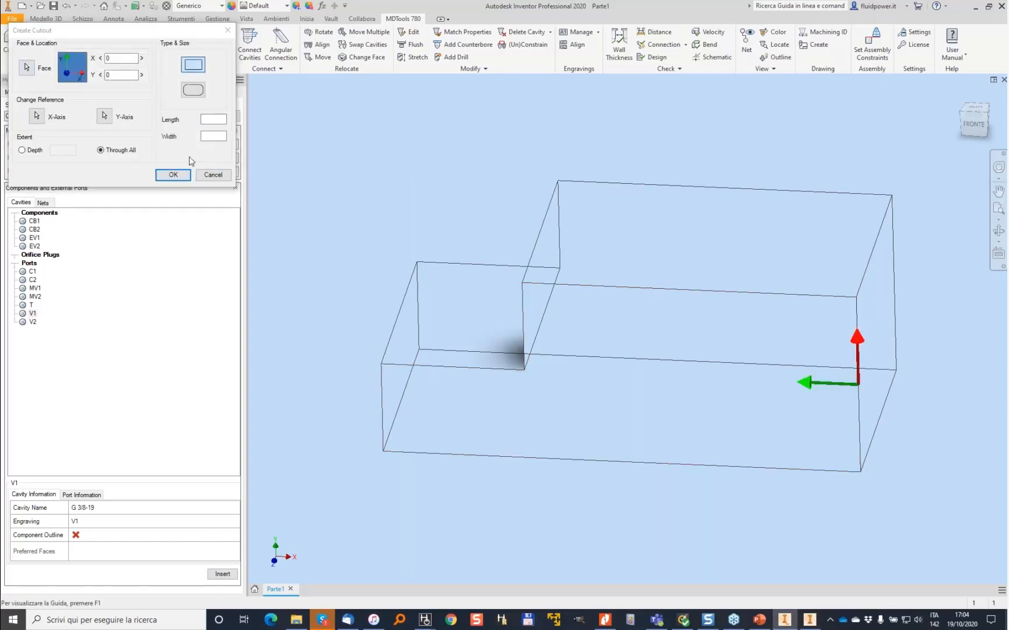
click(835, 296)
click(215, 120)
text(4040)
key(Return)
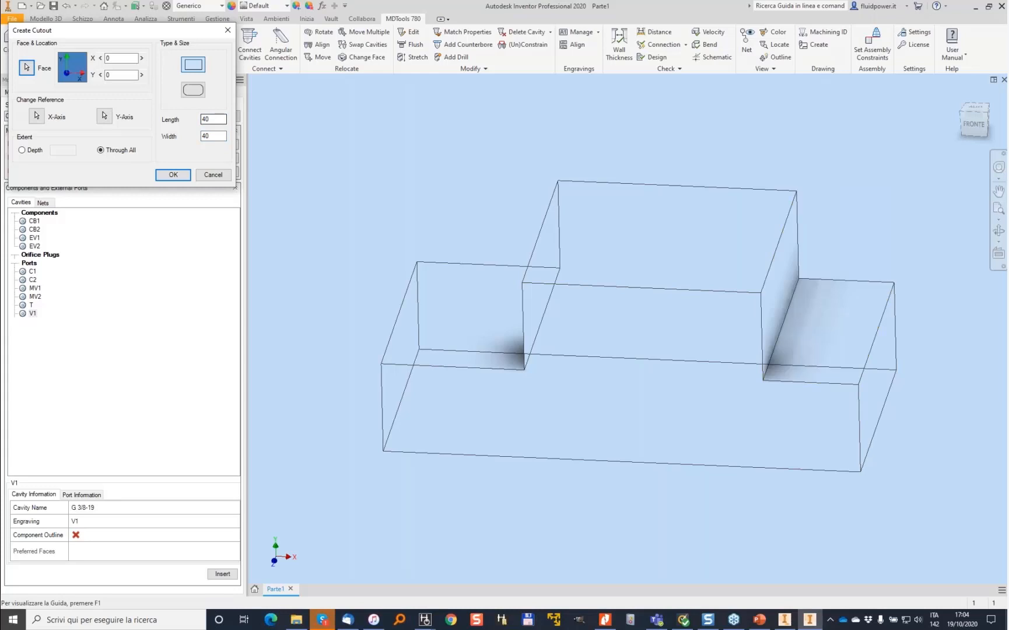
Step: Chamfer the raised section's top edge above the right-hand notch with a distance of 40 mm
click(61, 44)
click(62, 85)
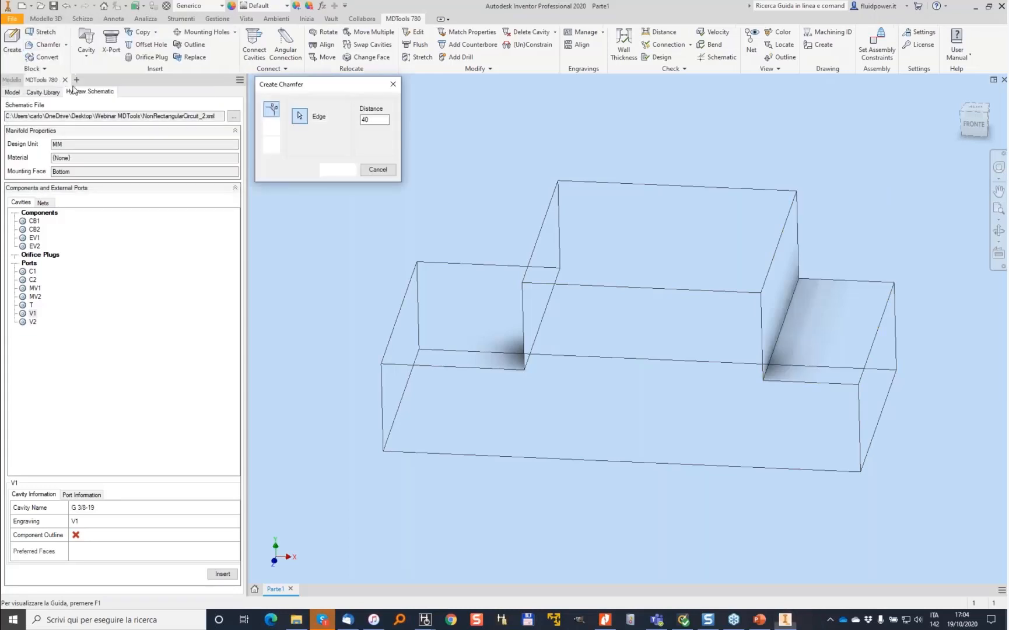
click(798, 228)
click(381, 116)
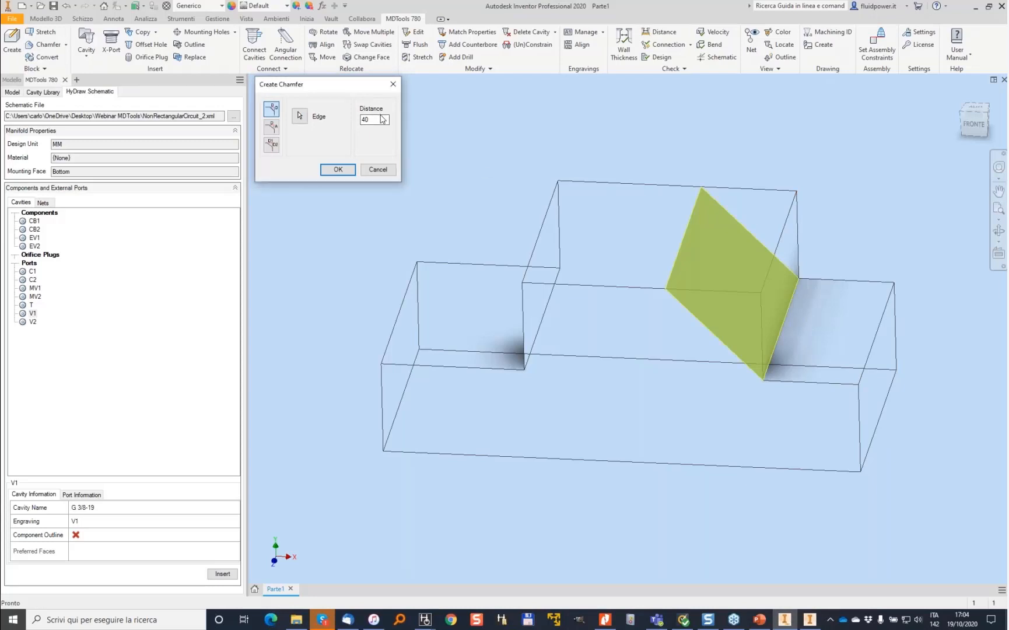
click(338, 169)
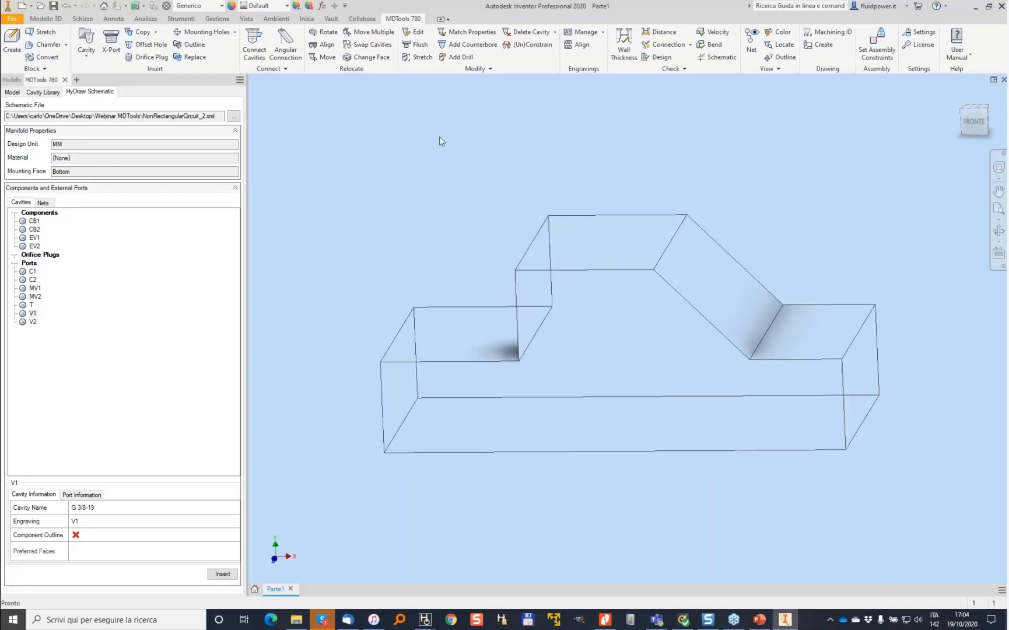
Step: Place the CB1 cavity from the schematic on the block's sloped face, referenced to the face's upper front corner
shift+middle_drag(728, 263, 709, 226)
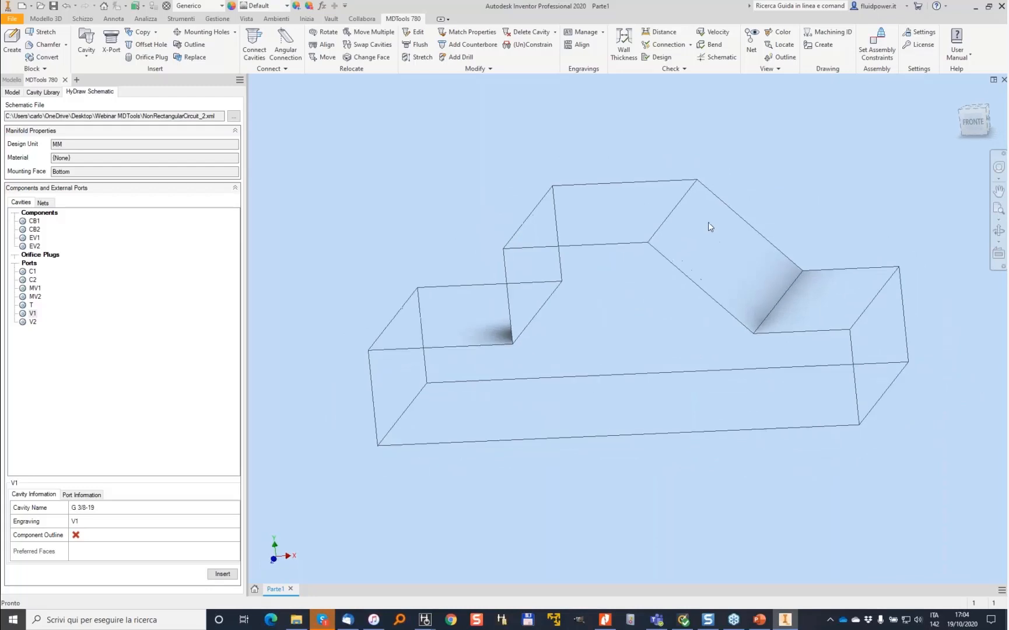
click(34, 221)
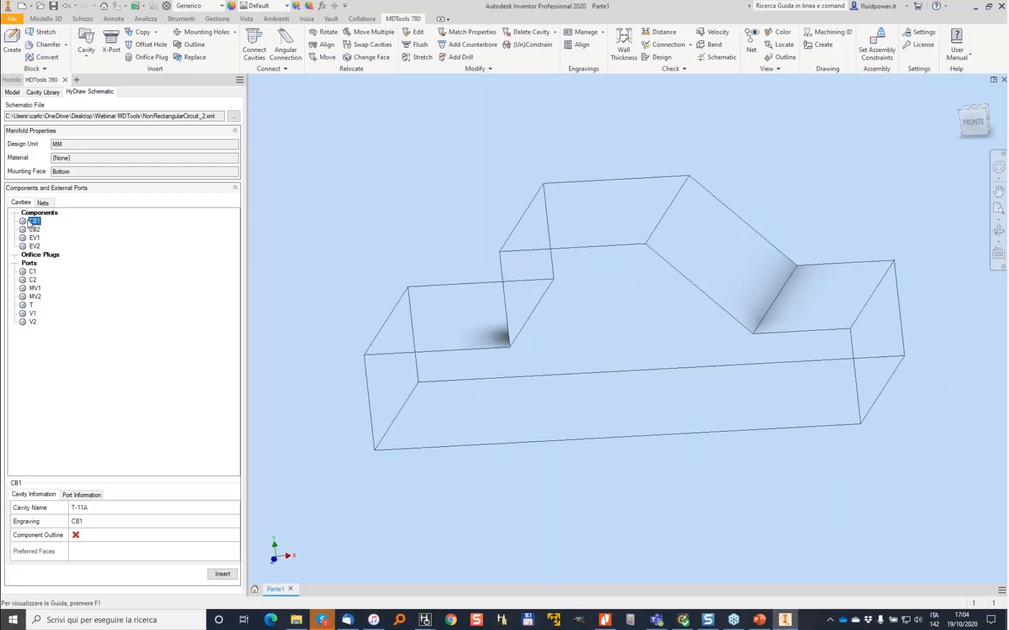
double_click(31, 222)
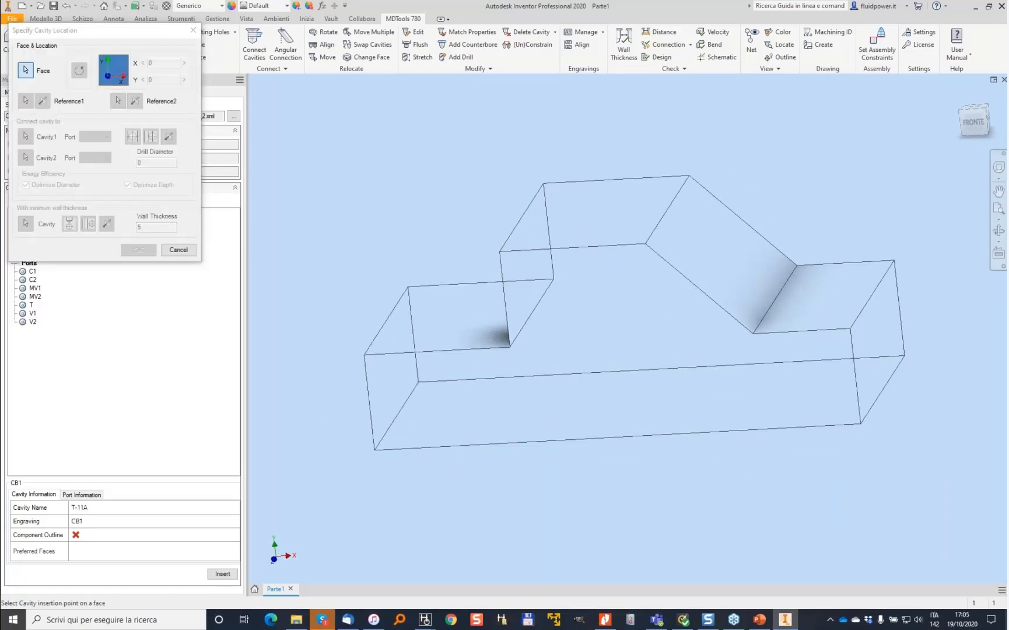
click(719, 259)
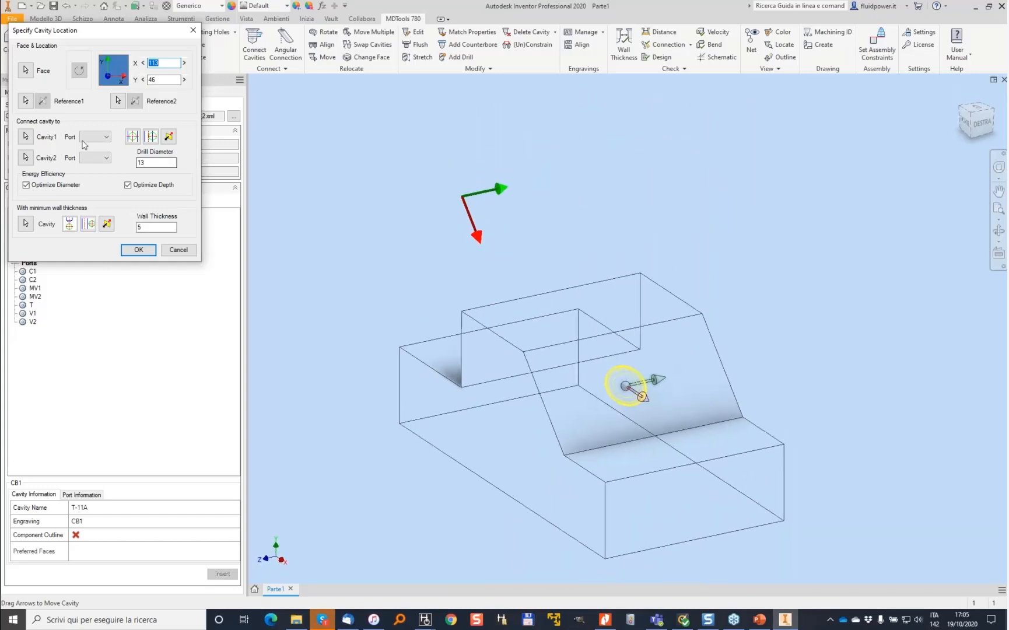
click(25, 101)
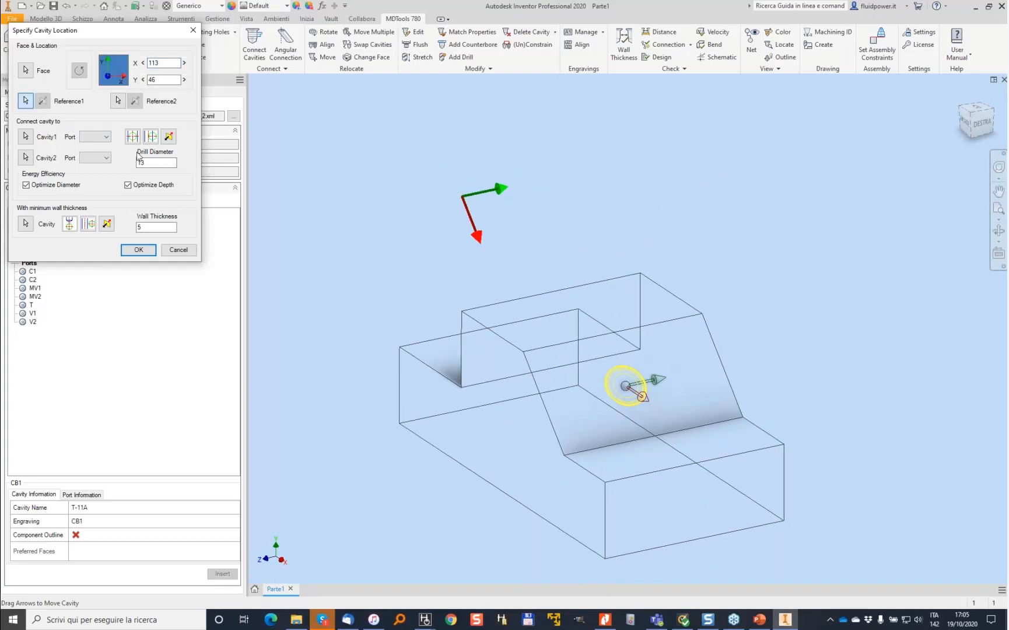
click(548, 348)
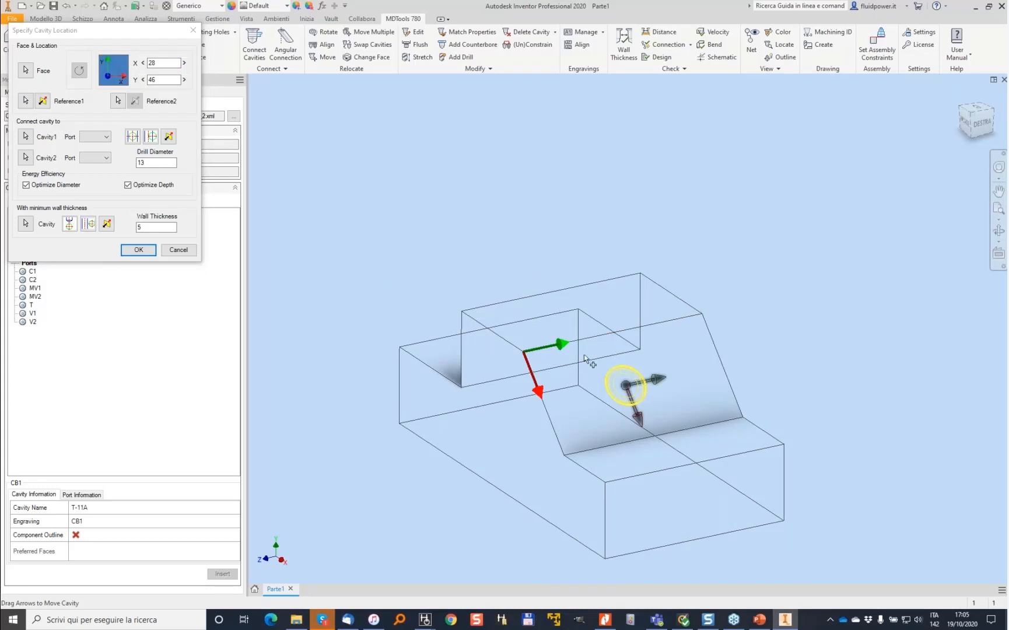
Step: Position the CB1 cavity at X 25 and Y 20 from its reference and insert it
drag(169, 63, 129, 67)
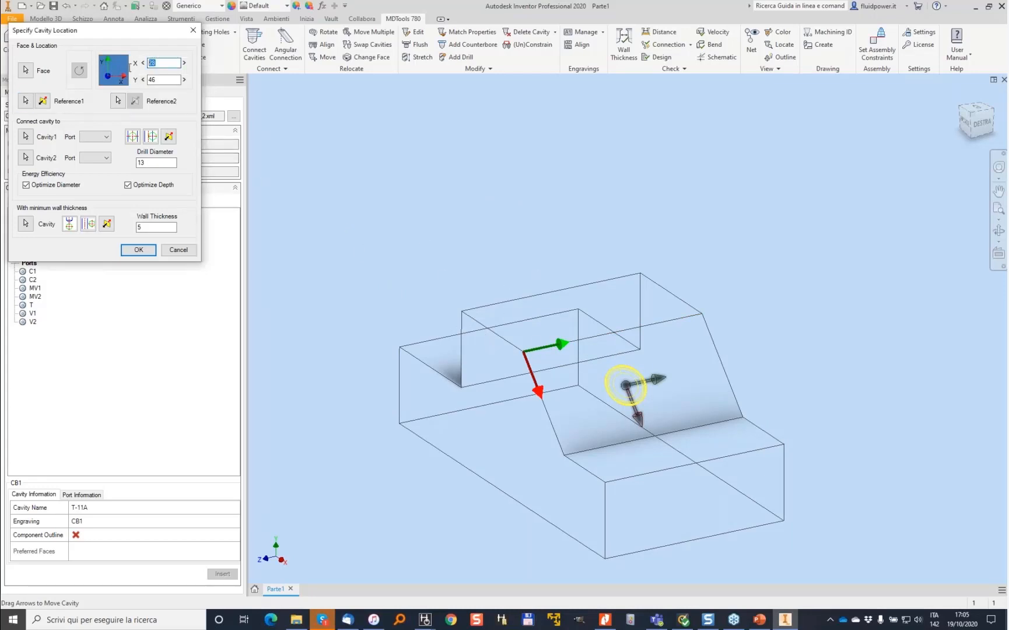
text(20)
key(Tab)
text(2)
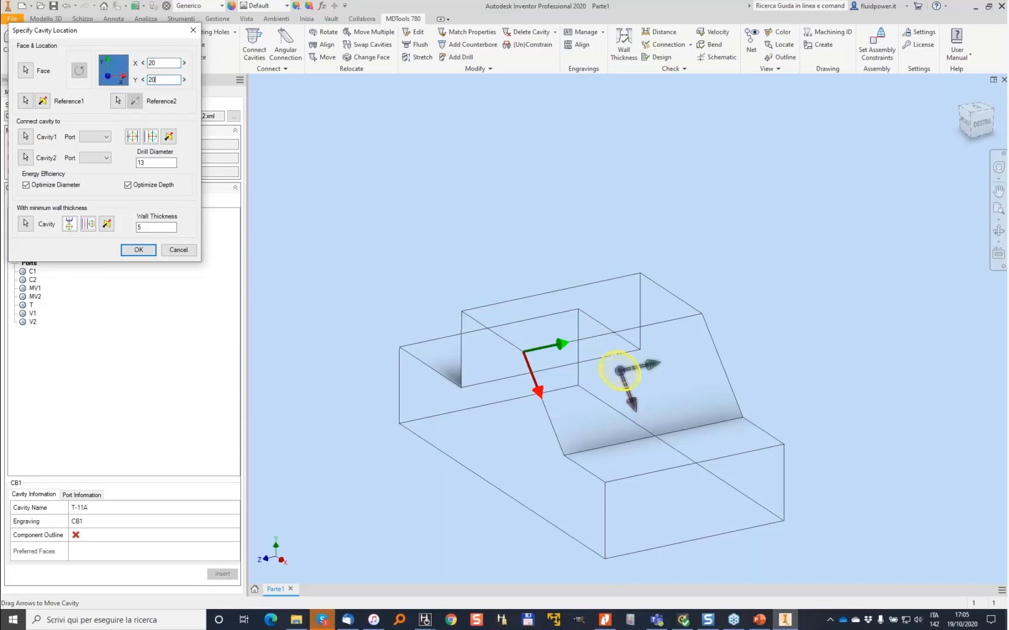
text(0)
key(shift+Tab)
key(shift+Tab)
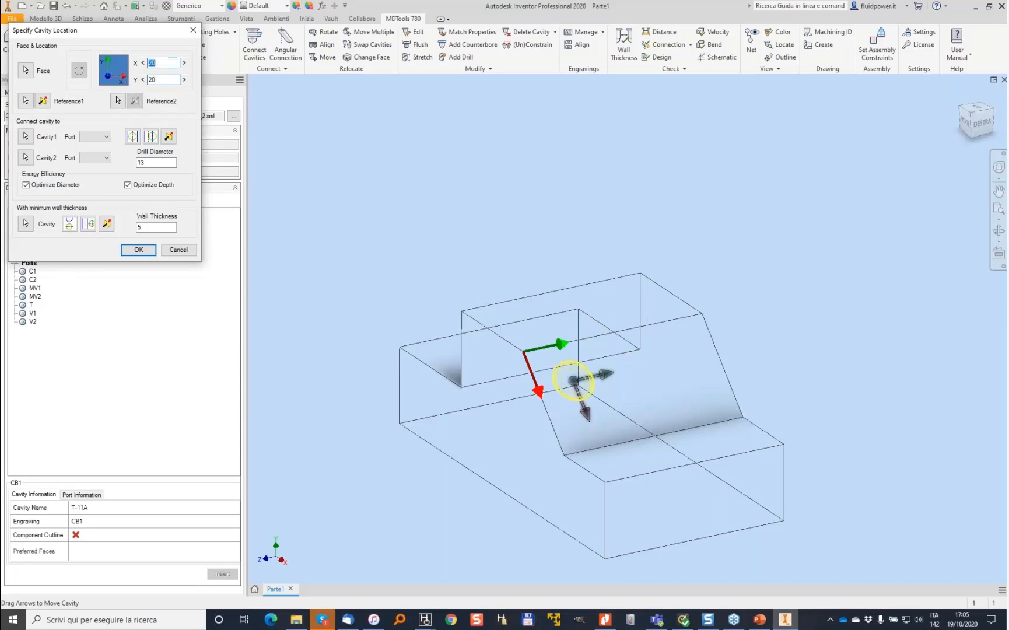
text(25)
key(Return)
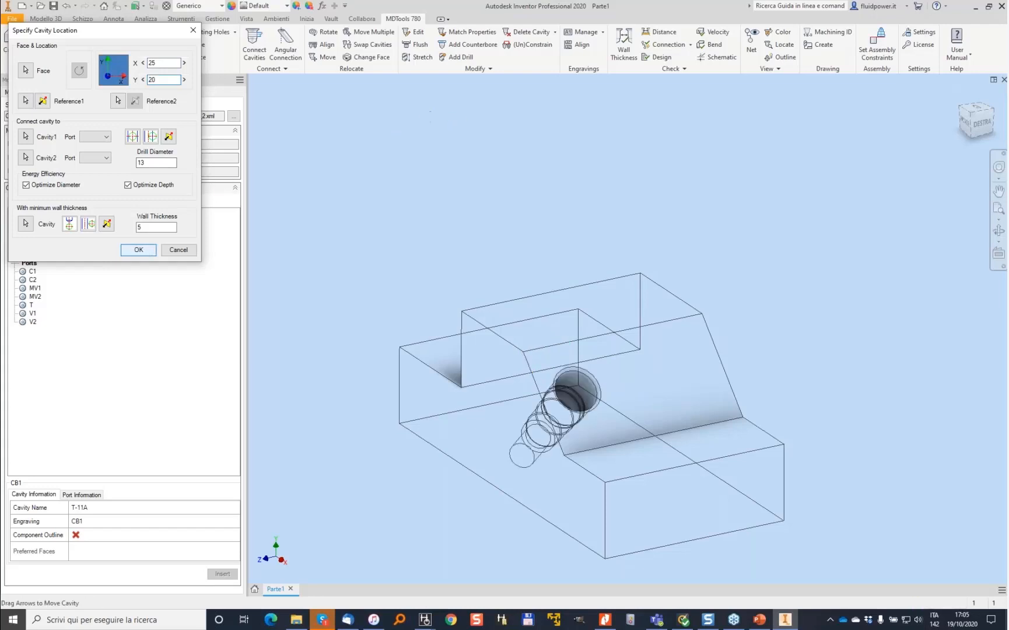
Step: Insert the CB2 cavity on the sloped face at X 0 and Y 60, referenced to the CB1 cavity
click(34, 229)
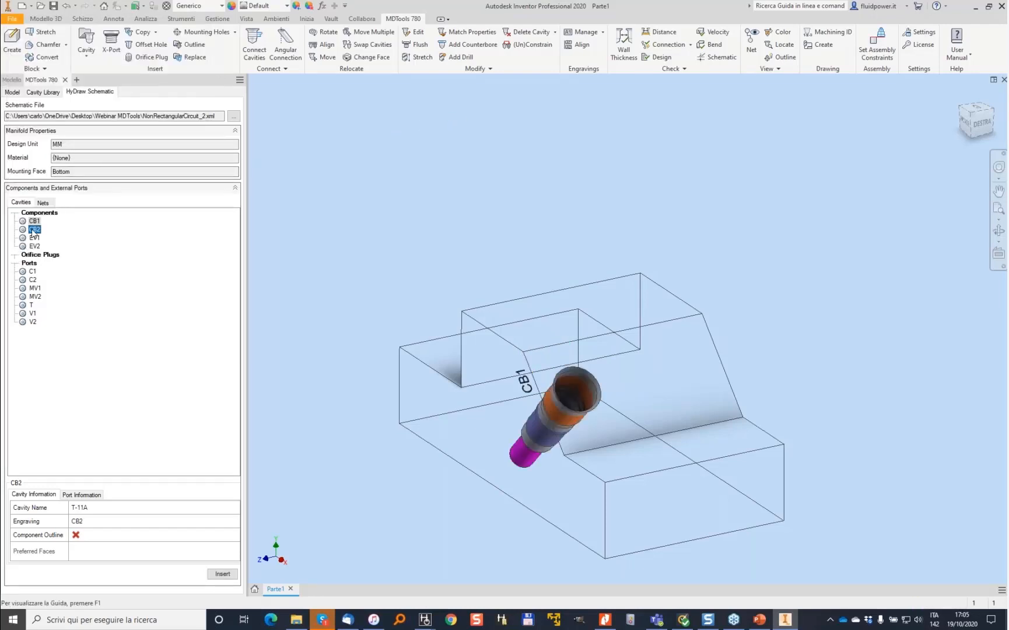
double_click(33, 230)
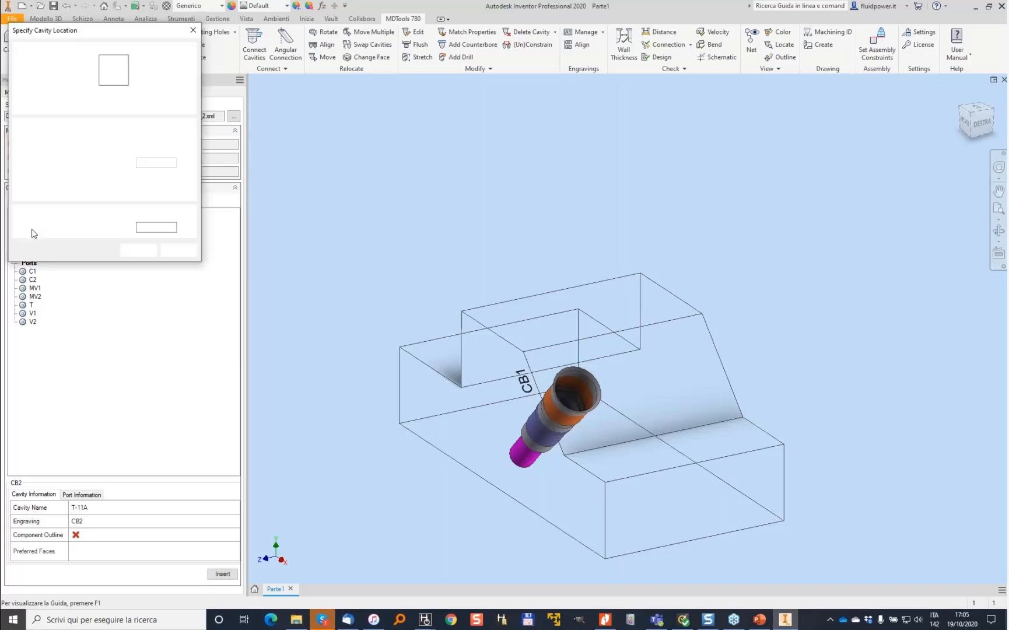
click(680, 366)
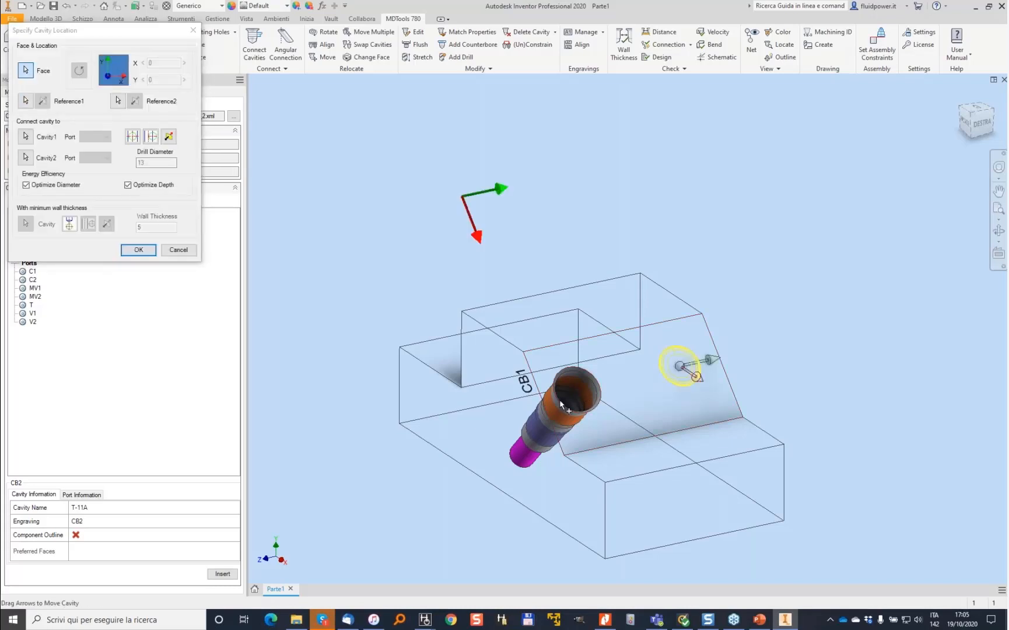
click(30, 101)
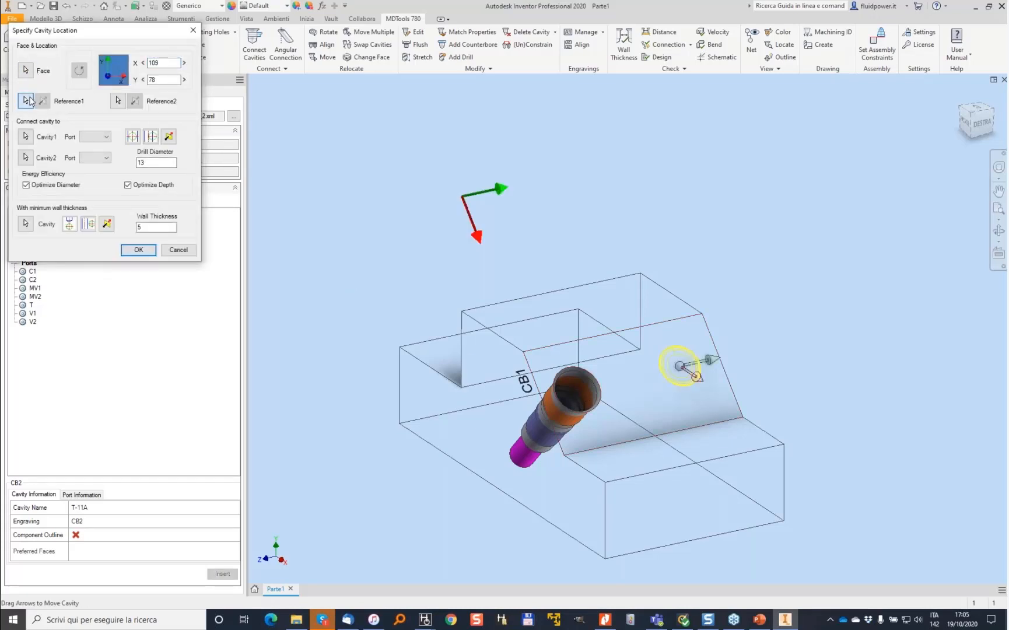
click(580, 399)
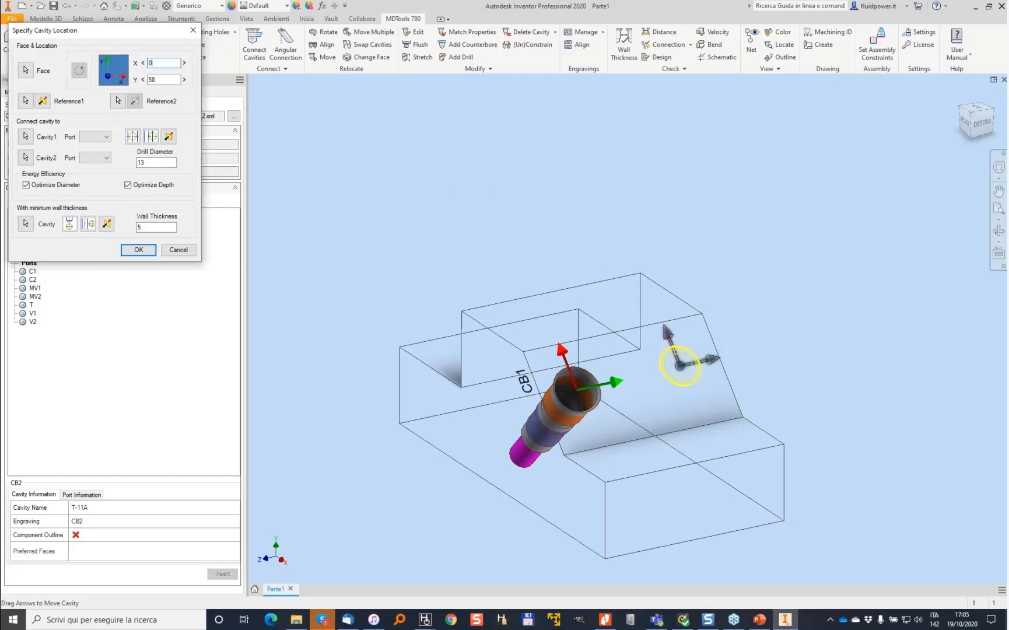
key(Tab)
text(60)
click(684, 366)
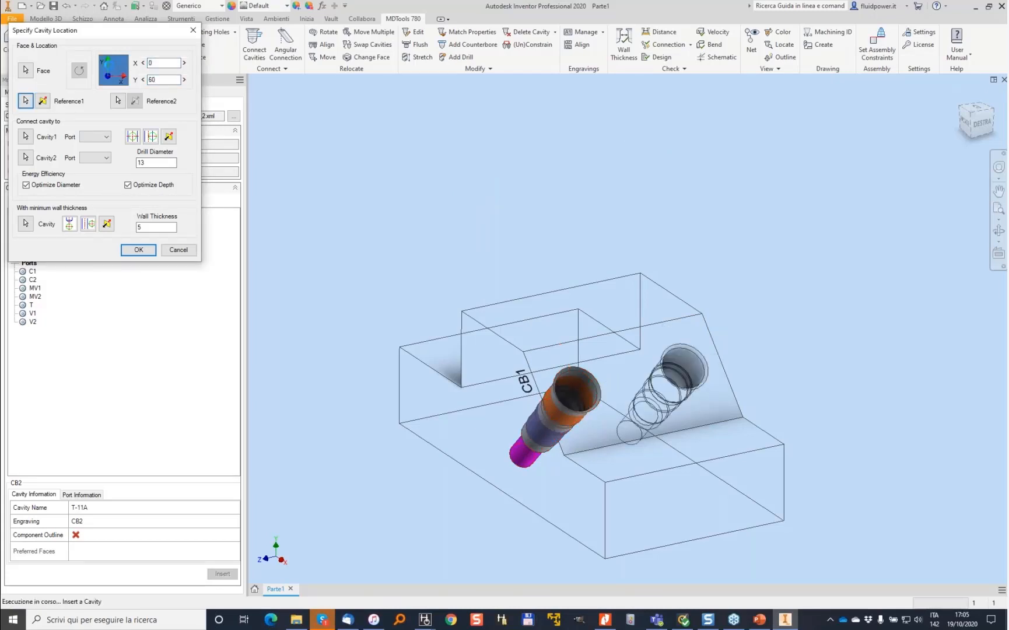
Step: Insert port V1 on the vertical face of the left-hand notch at X 0 and Y 20, referenced to the CB1 cavity
shift+middle_drag(630, 265, 345, 247)
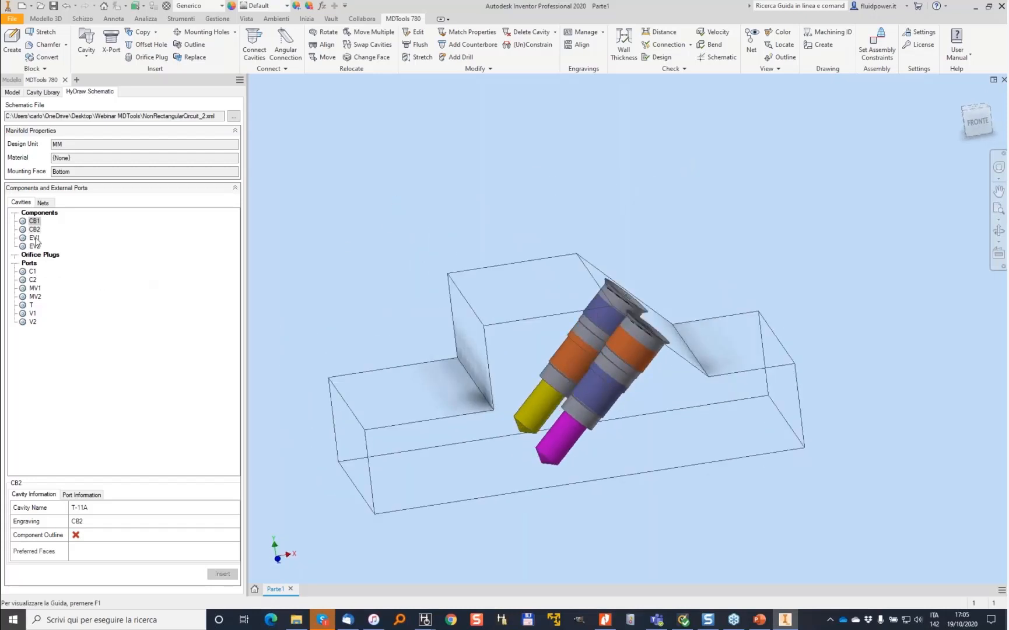
click(32, 314)
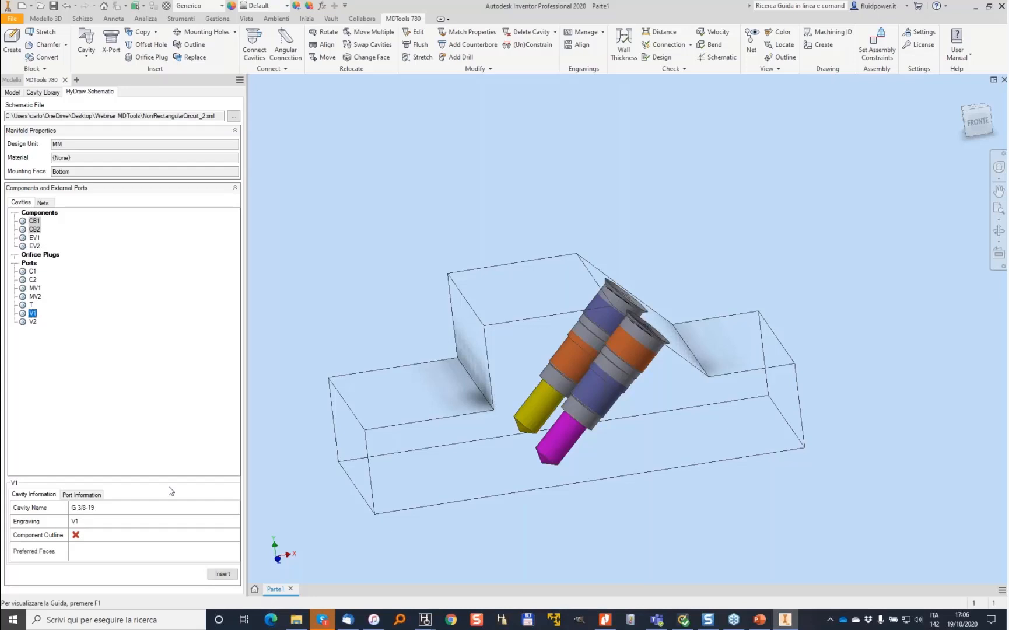
shift+middle_drag(502, 375, 344, 278)
click(515, 388)
click(26, 102)
click(585, 336)
click(156, 63)
key(Tab)
text(20)
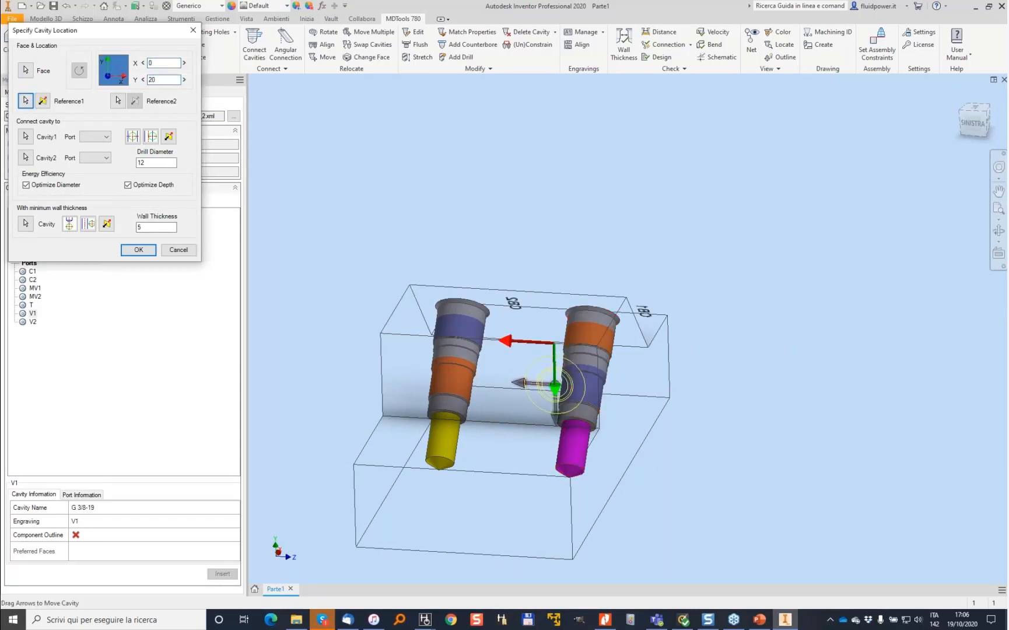
key(Return)
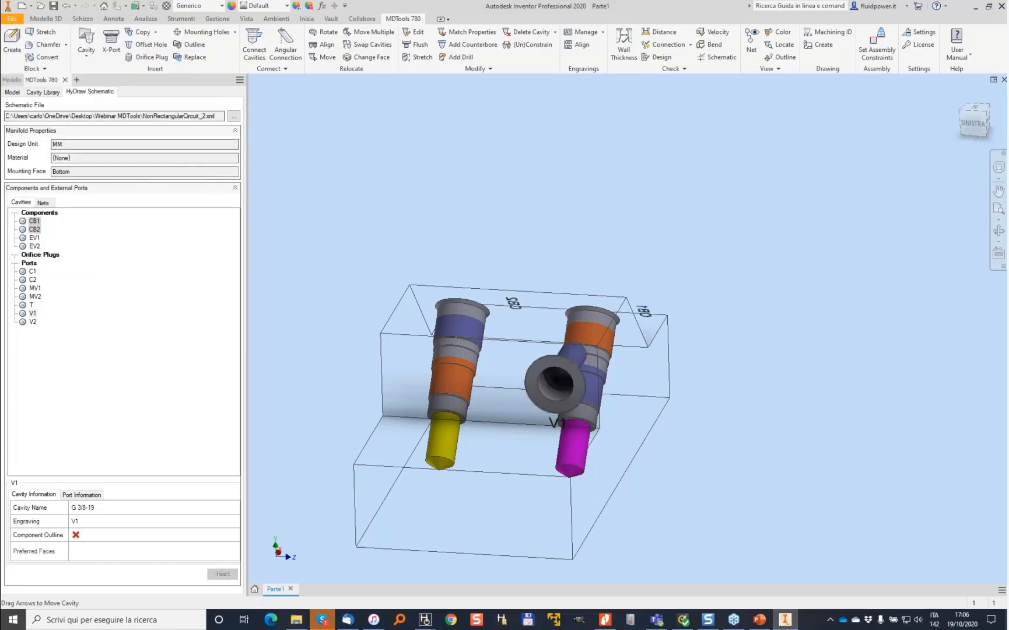
Step: Insert port V2 on the same vertical notch face at X 60 and Y 0, referenced to port V1
click(32, 322)
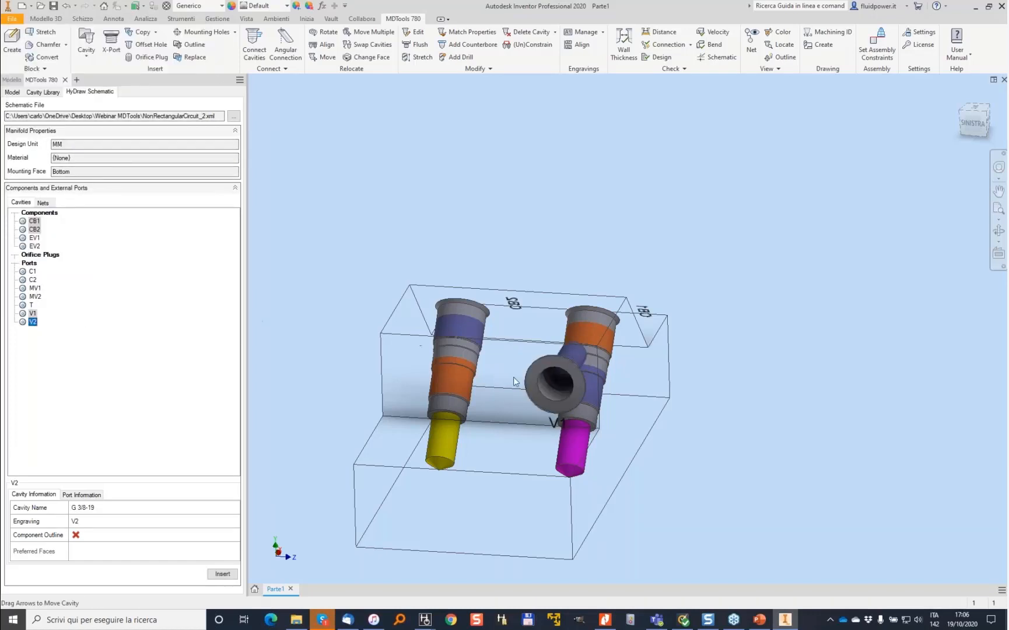
click(425, 374)
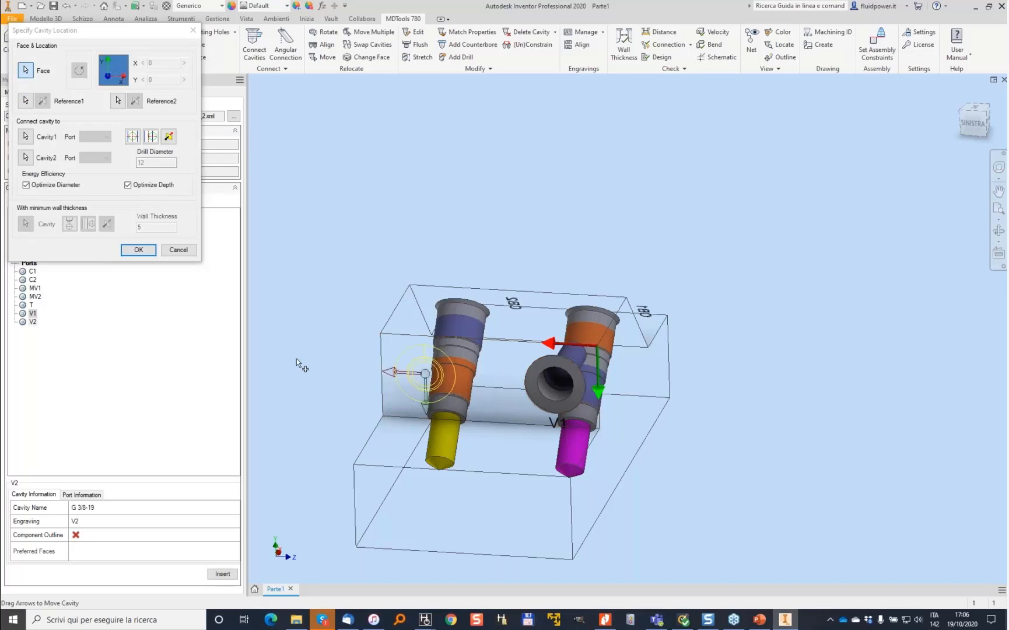
click(24, 105)
click(557, 380)
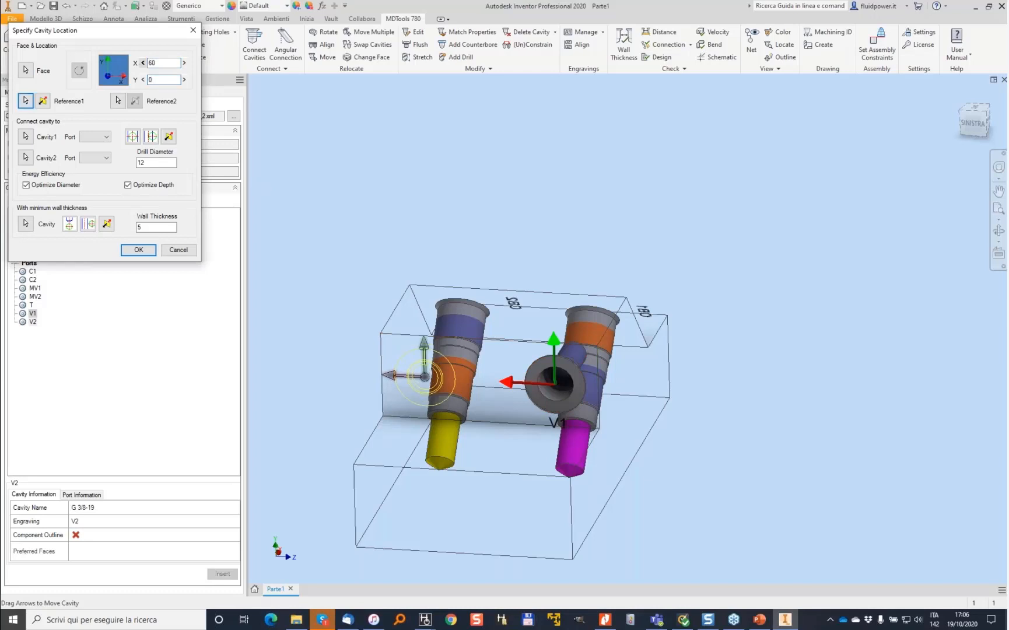
key(Return)
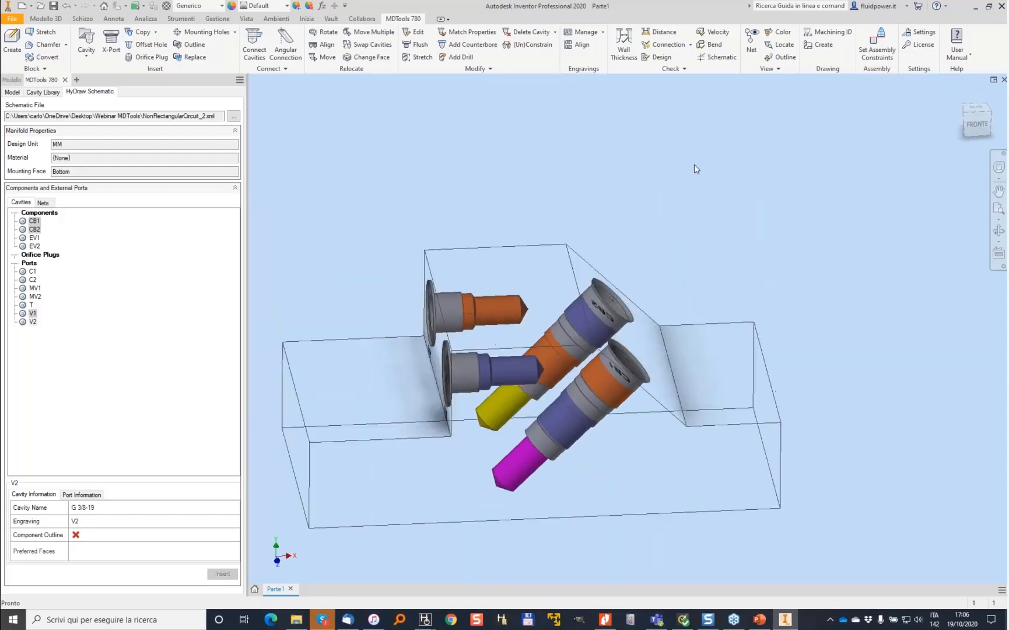
Step: Insert port MV1 from net V1 on the raised section's top face, connected to the V1 port cavity
click(46, 204)
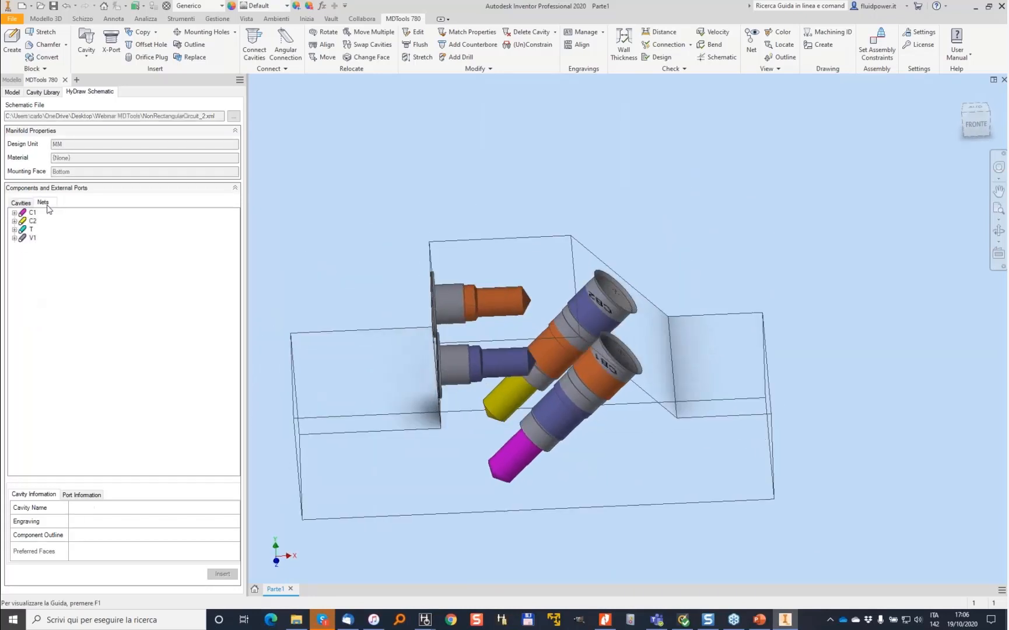
click(14, 238)
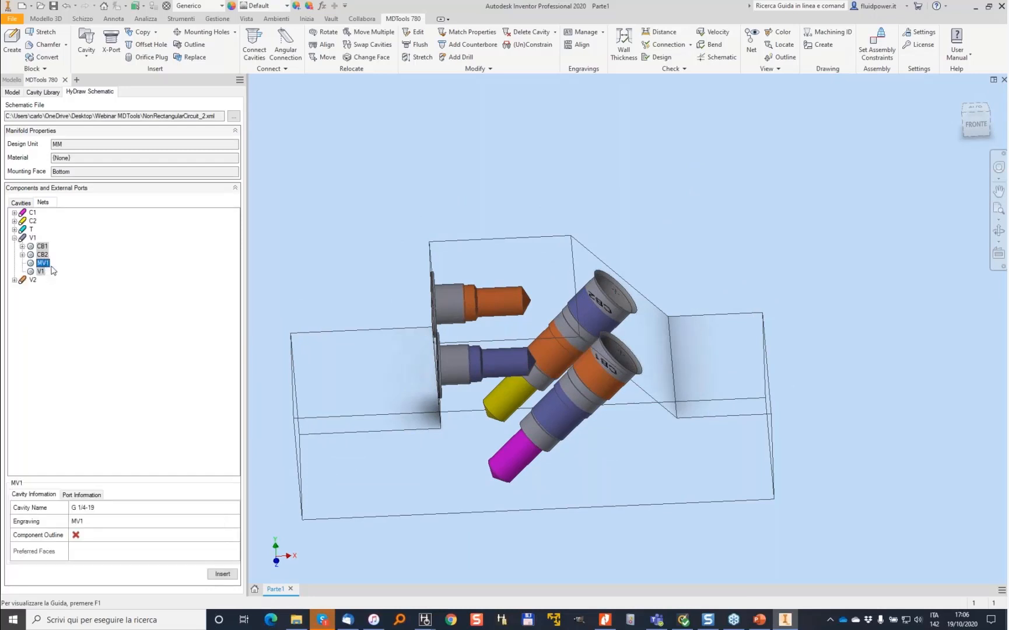
click(223, 574)
click(542, 303)
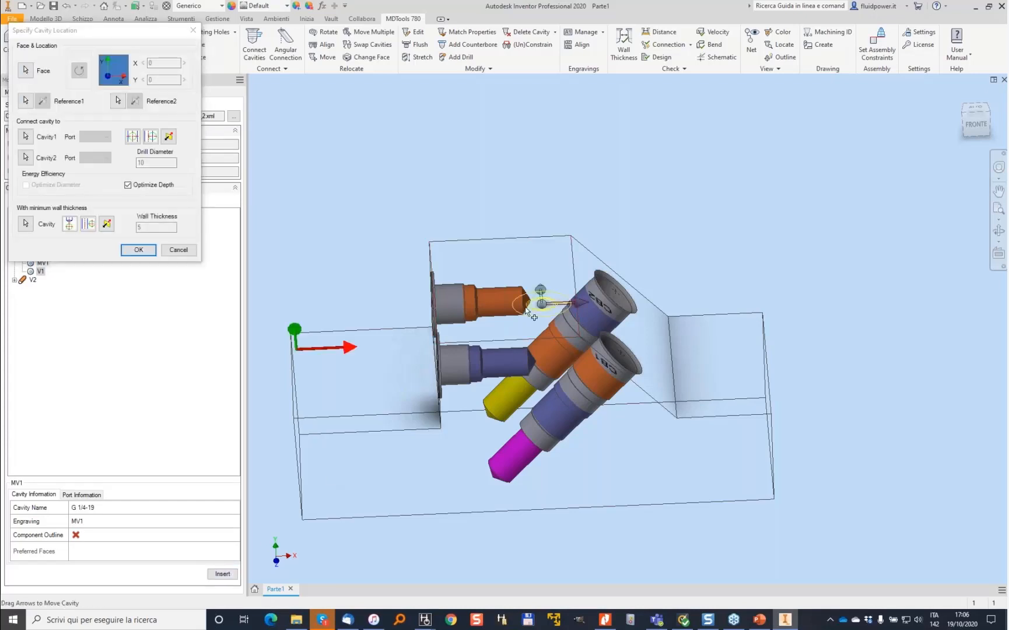
click(27, 138)
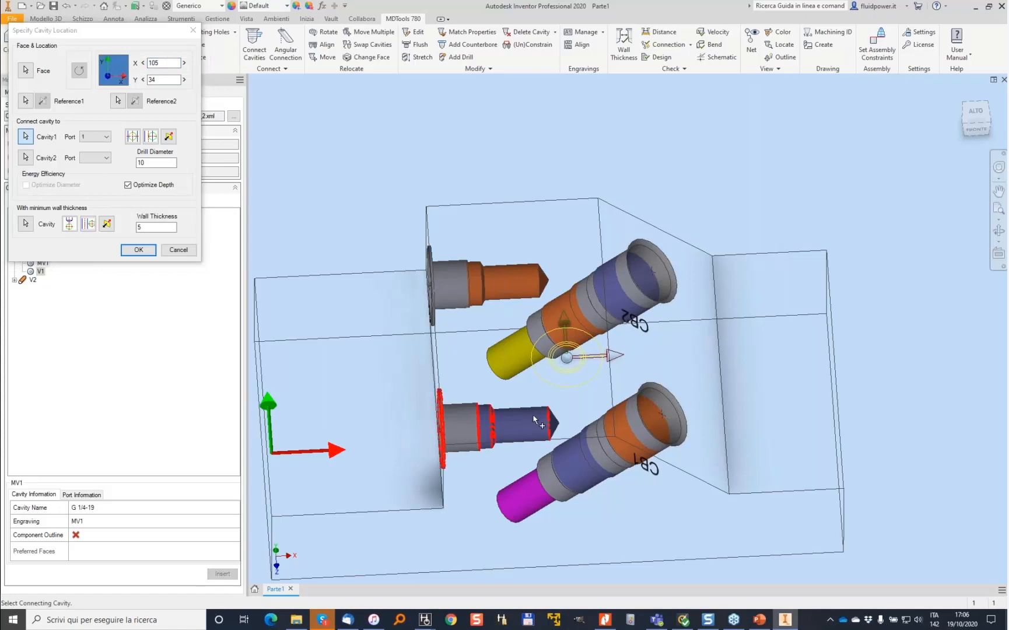
click(534, 413)
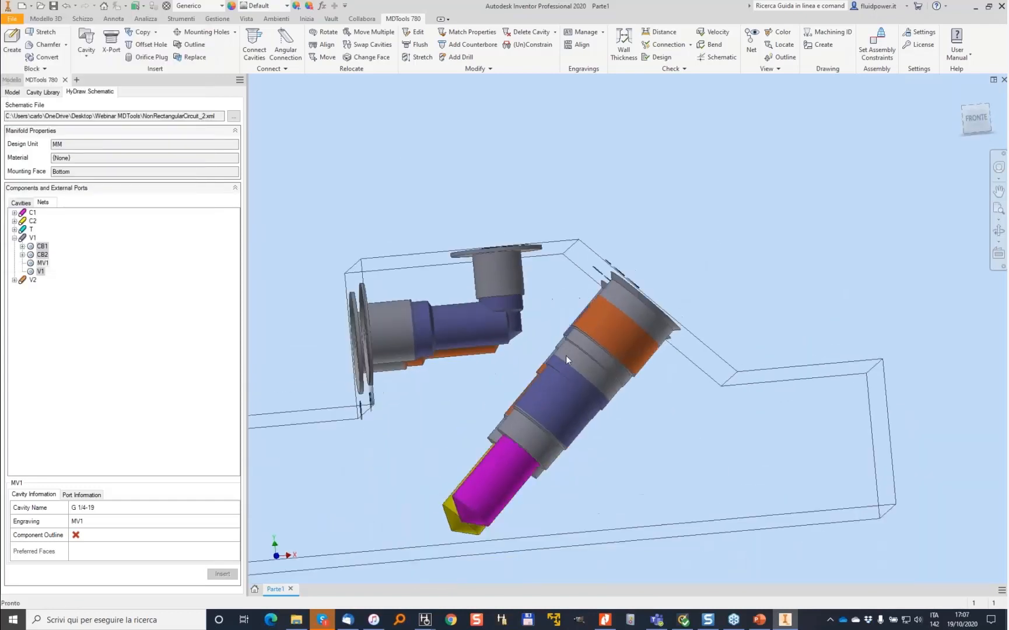
Step: Stretch the MV1 drill downward until it reaches the V1-net port of the CB1 cavity
click(419, 57)
click(511, 331)
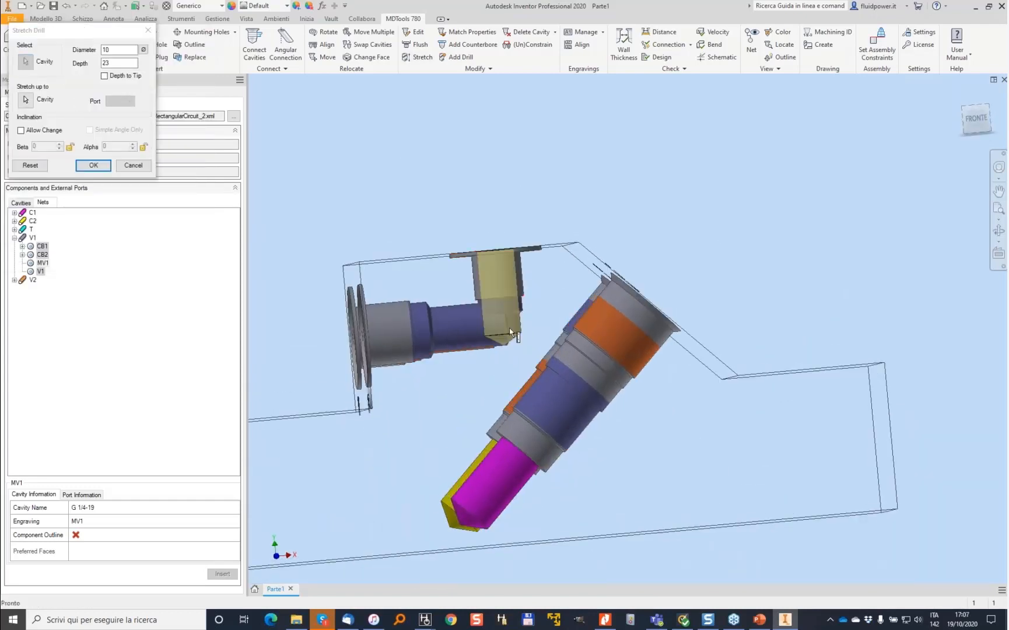
drag(533, 393, 527, 411)
click(93, 165)
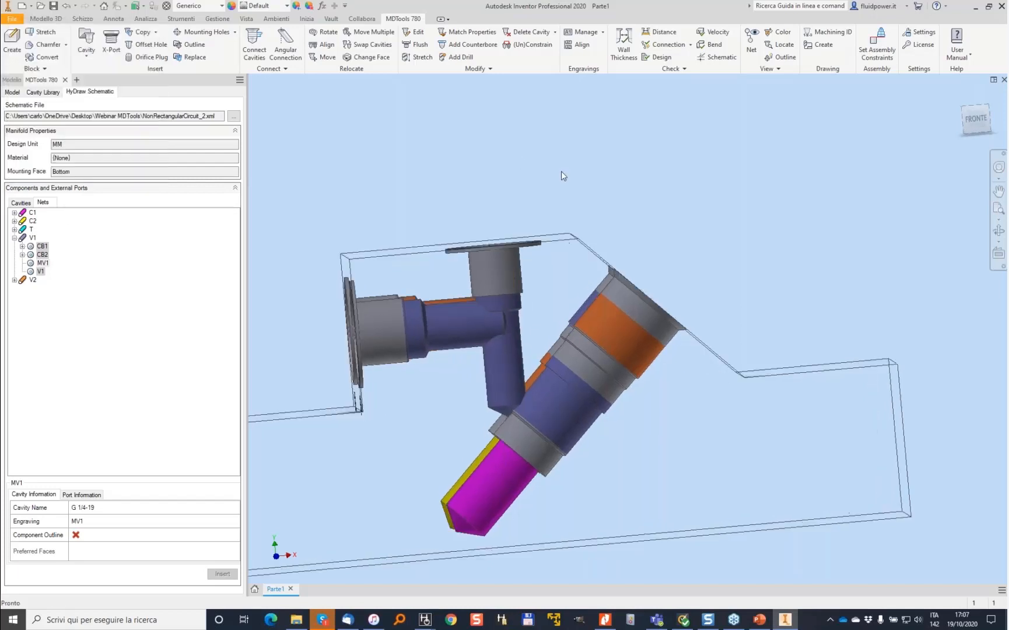
Step: Move the MV1 cavity to X 45 on the top face, using the face's front and left edges as axes
click(521, 224)
click(563, 204)
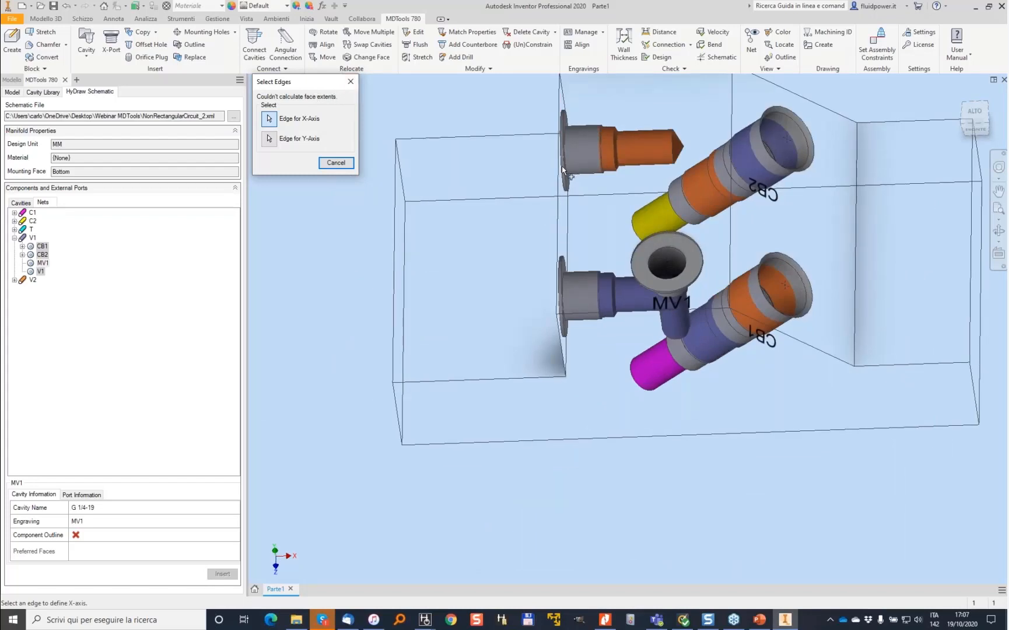
click(627, 312)
click(559, 232)
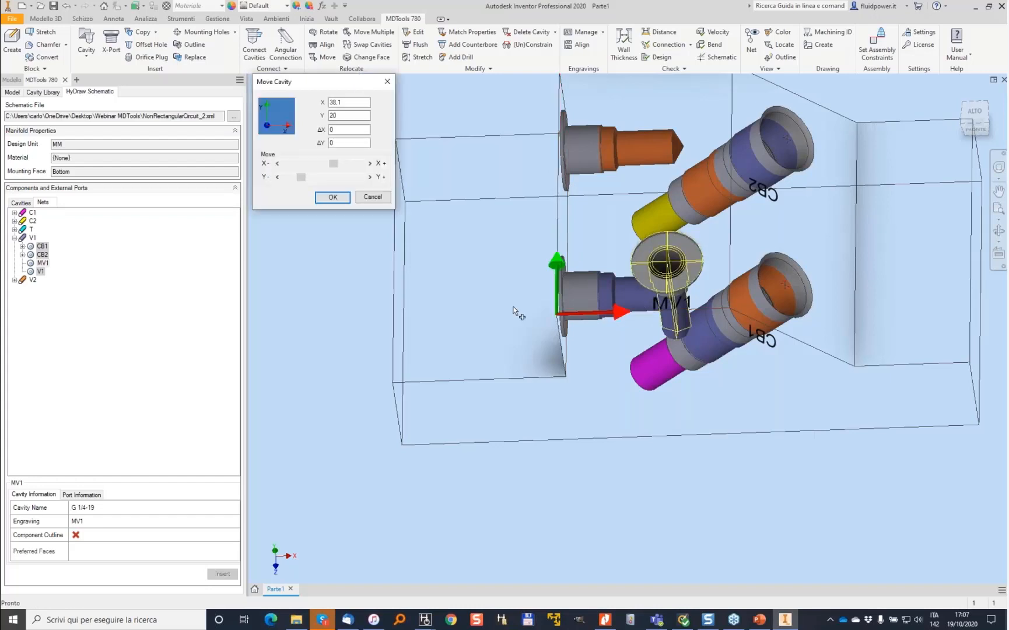
click(370, 164)
click(369, 163)
click(369, 163)
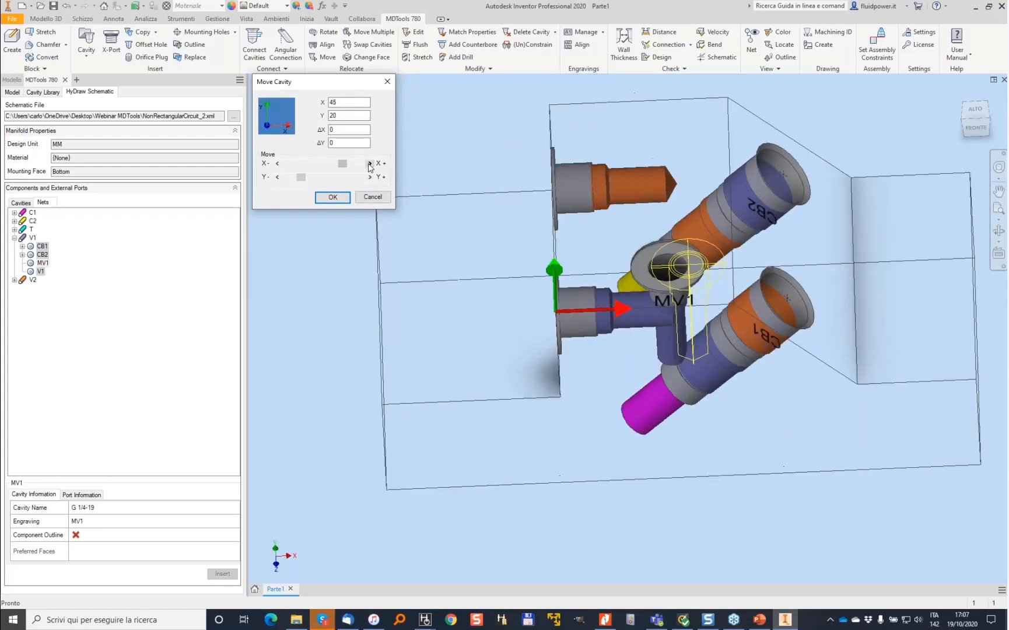
click(333, 197)
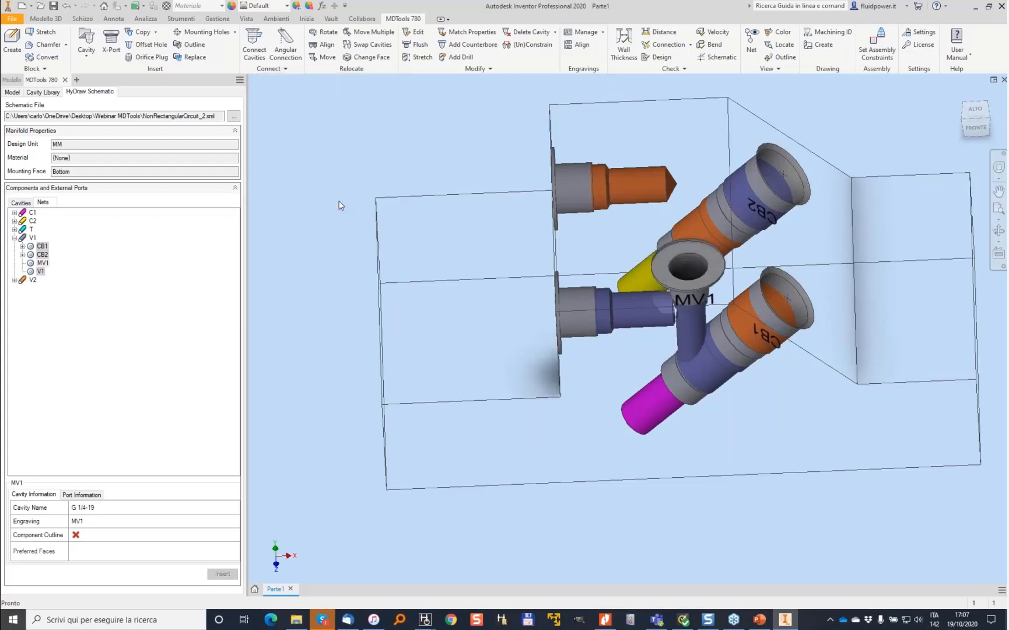
Step: Insert port MV2 from net V2 on the raised section's top face, behind port MV1
click(15, 280)
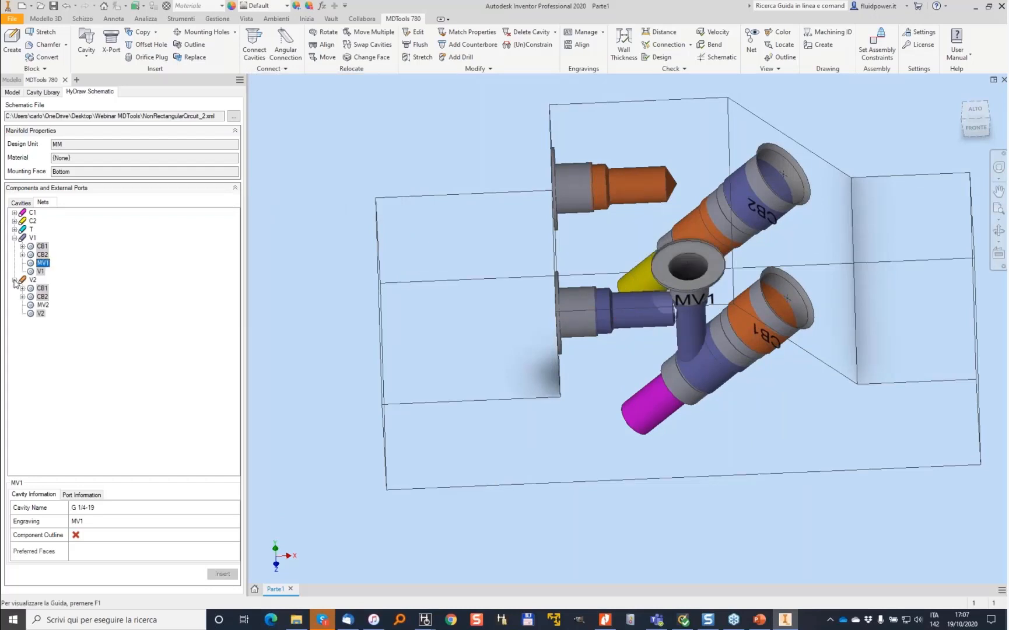
double_click(42, 305)
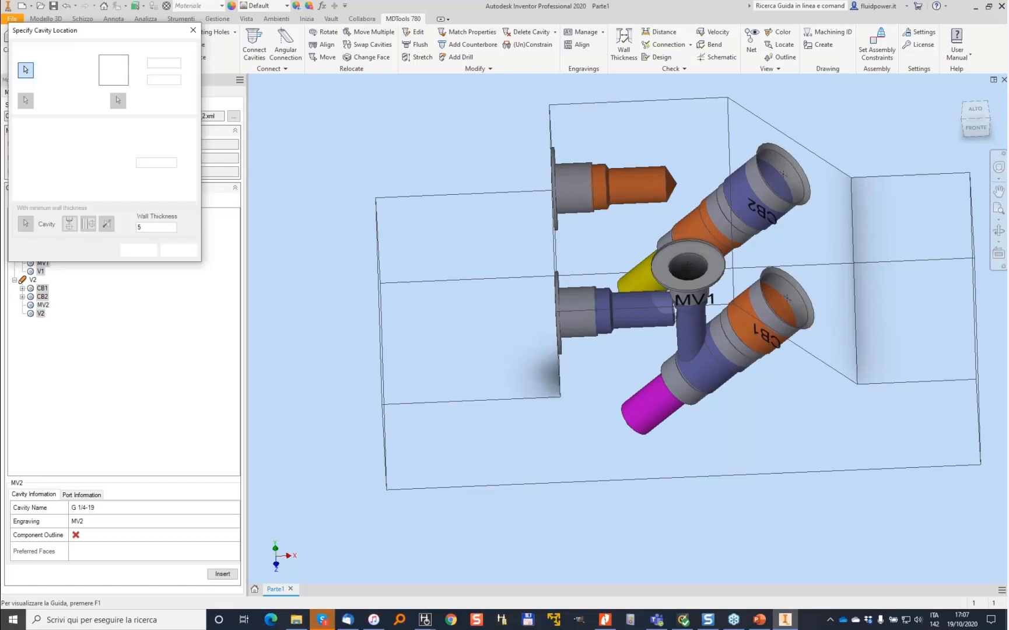
click(677, 129)
click(139, 249)
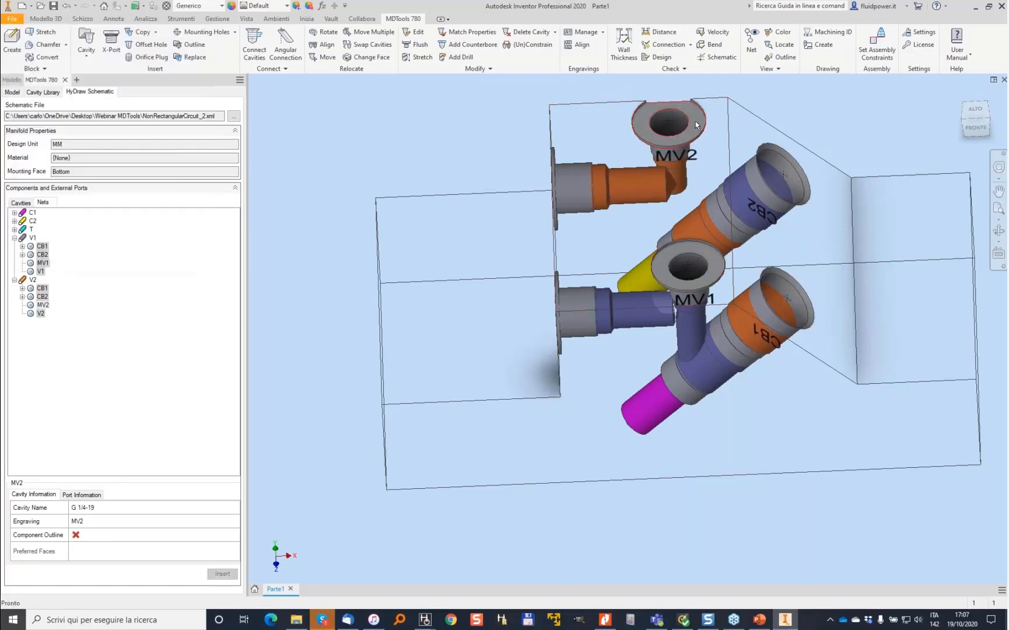
Step: Move the MV2 cavity on the top face, connected to the V2 port cavity and referenced to MV1 at X 0 and Y 60
click(695, 117)
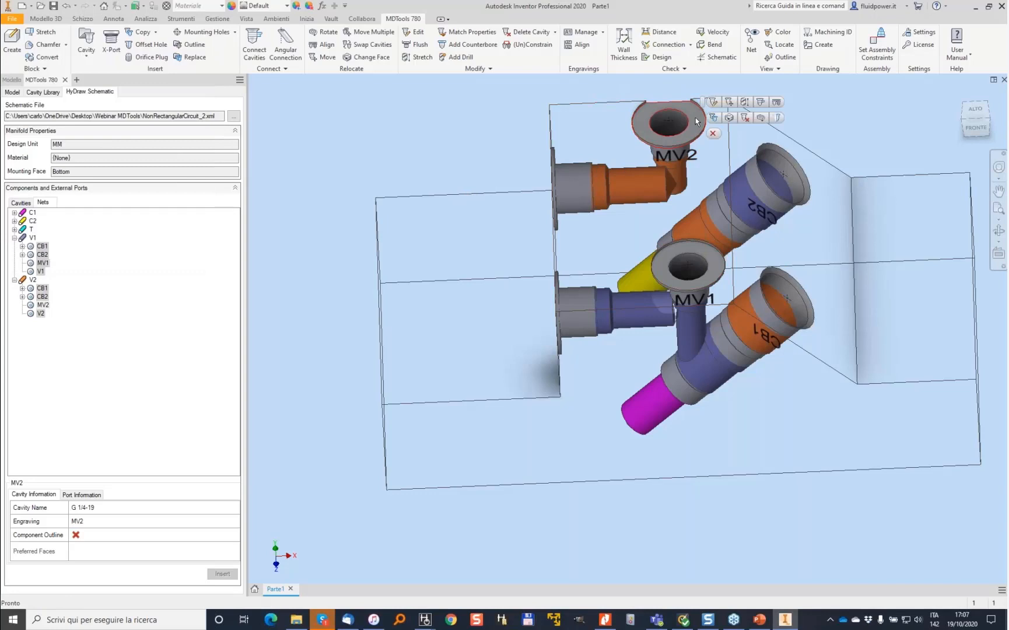
click(727, 118)
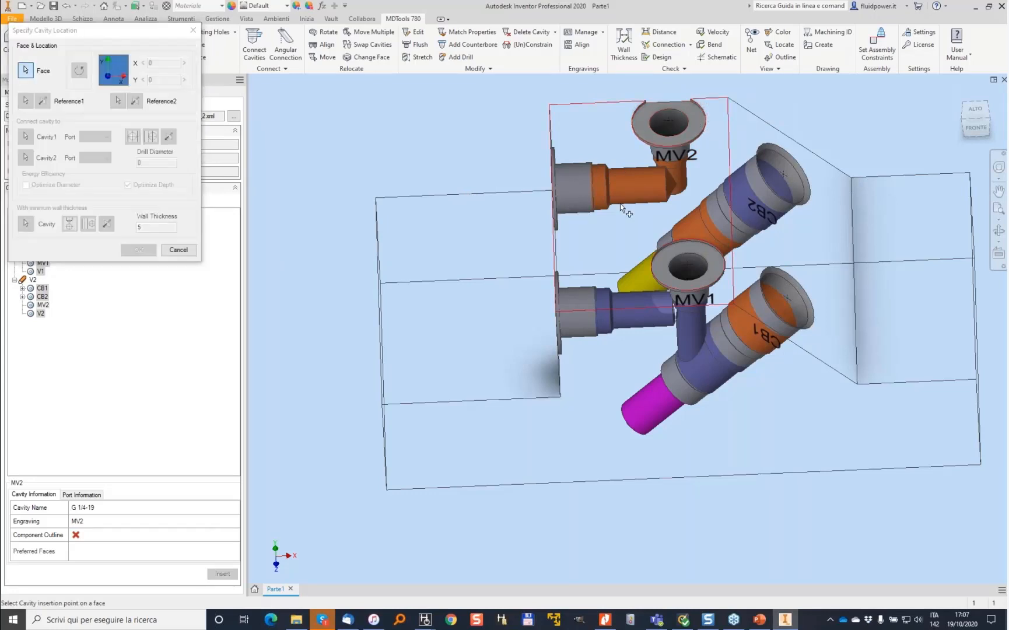
click(691, 176)
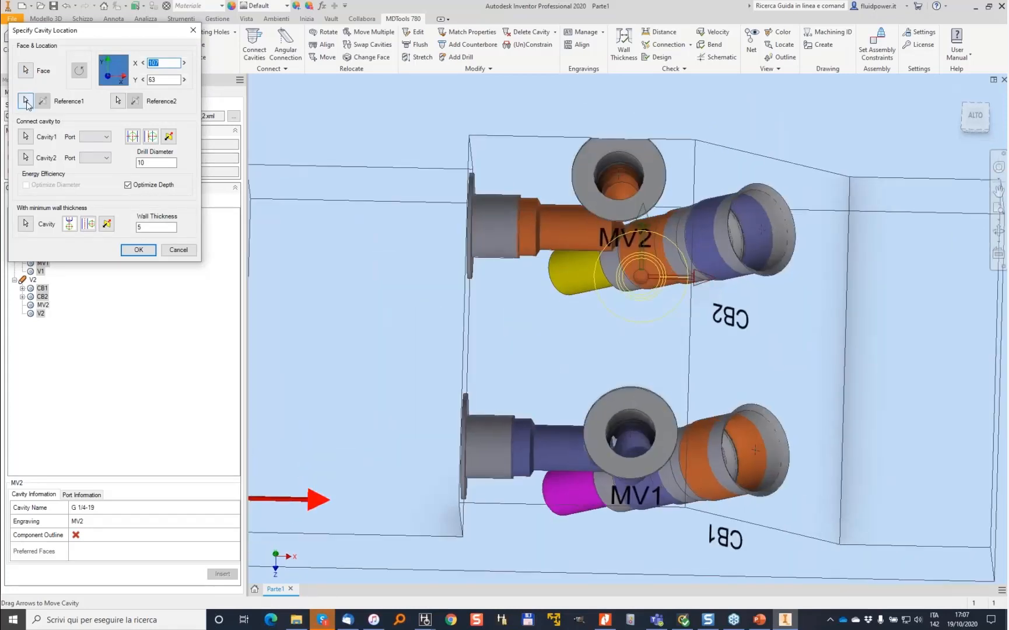
click(25, 136)
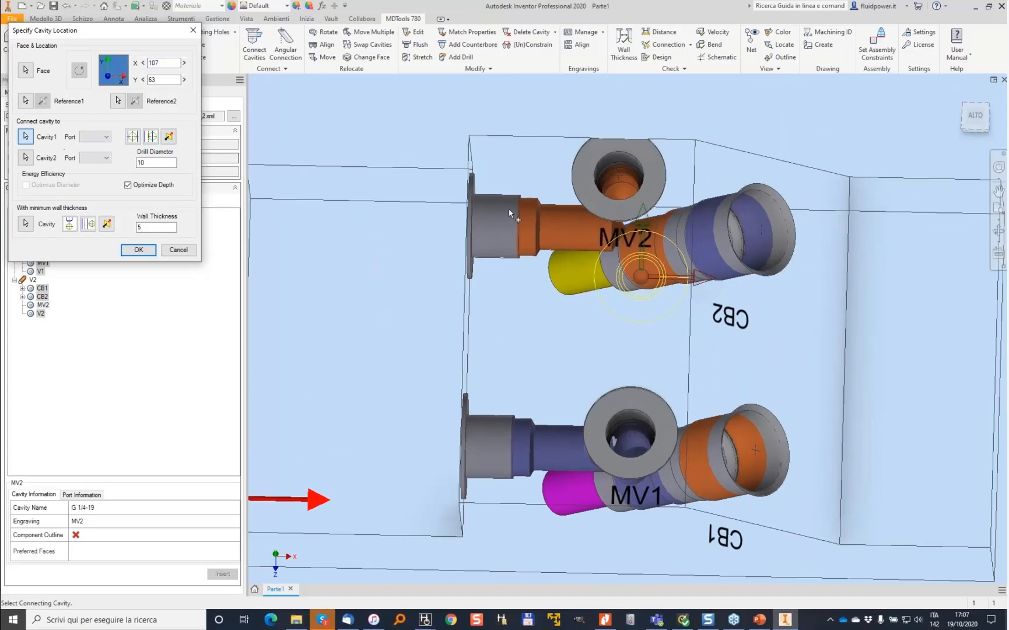
click(557, 223)
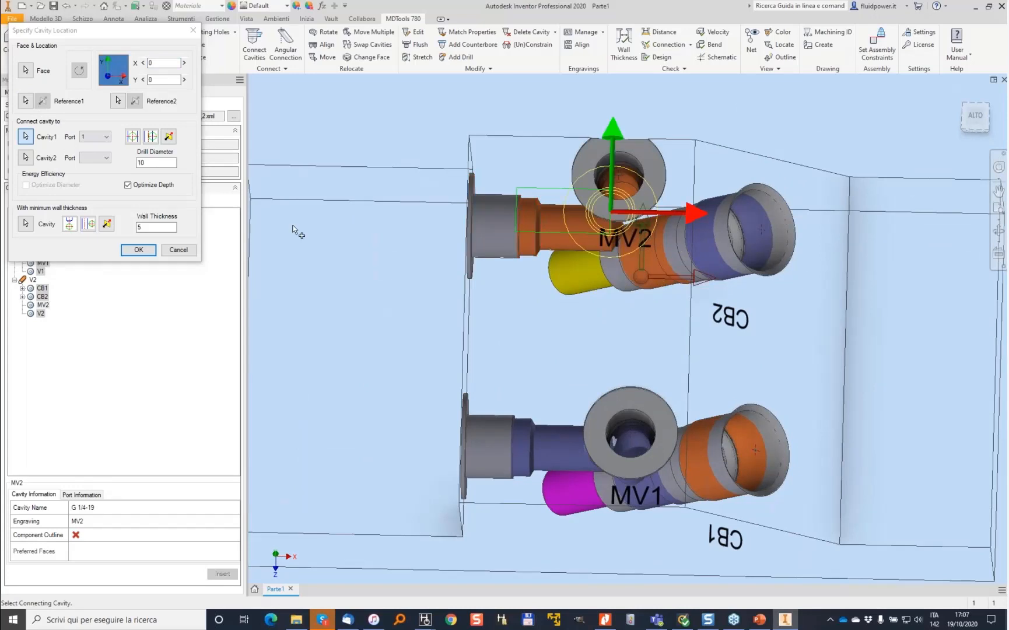
click(632, 401)
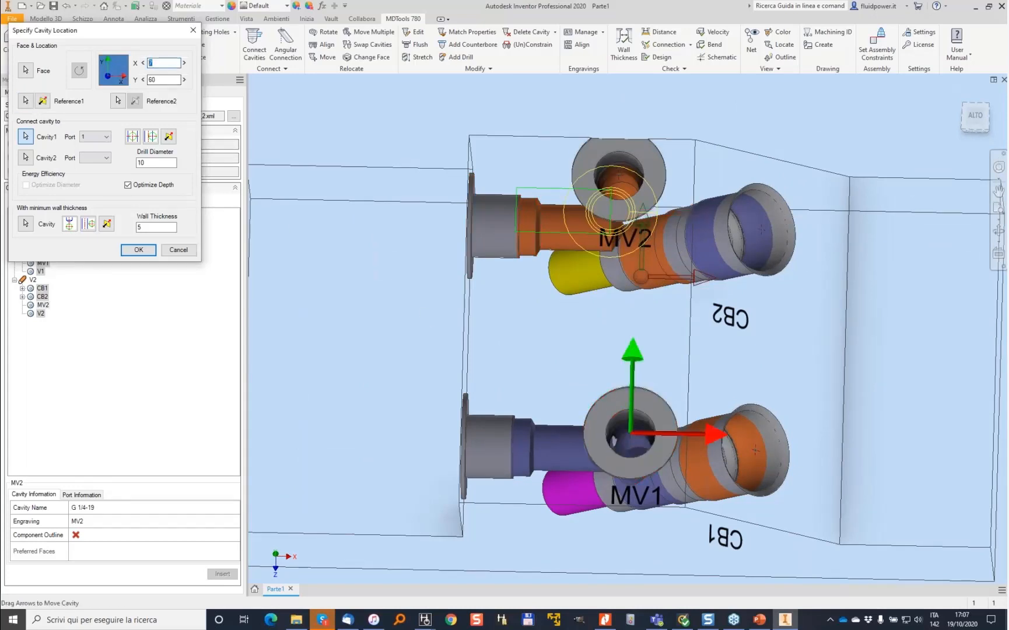
key(Tab)
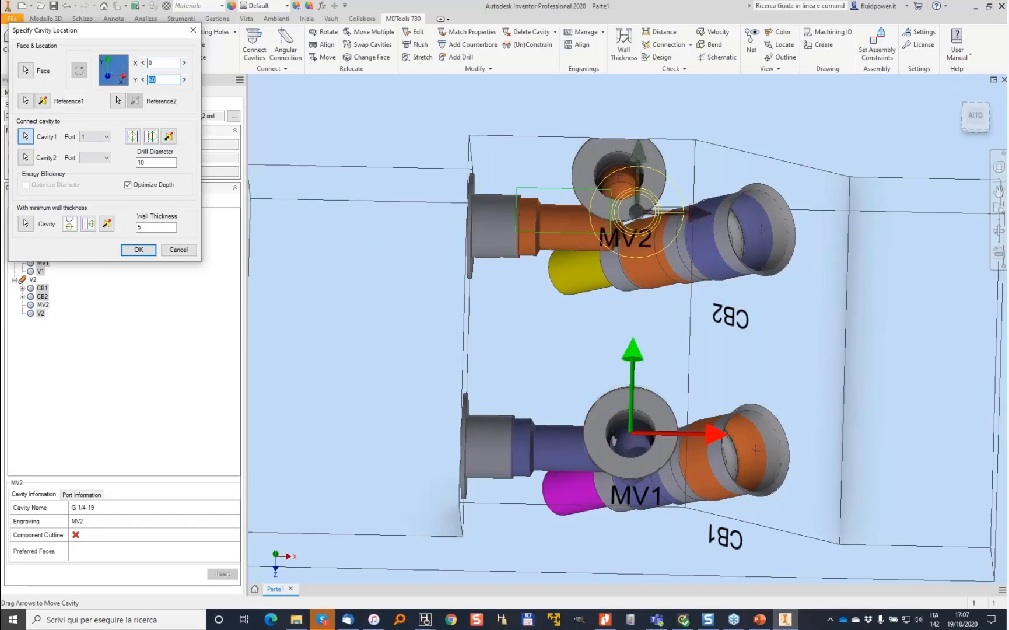
click(141, 248)
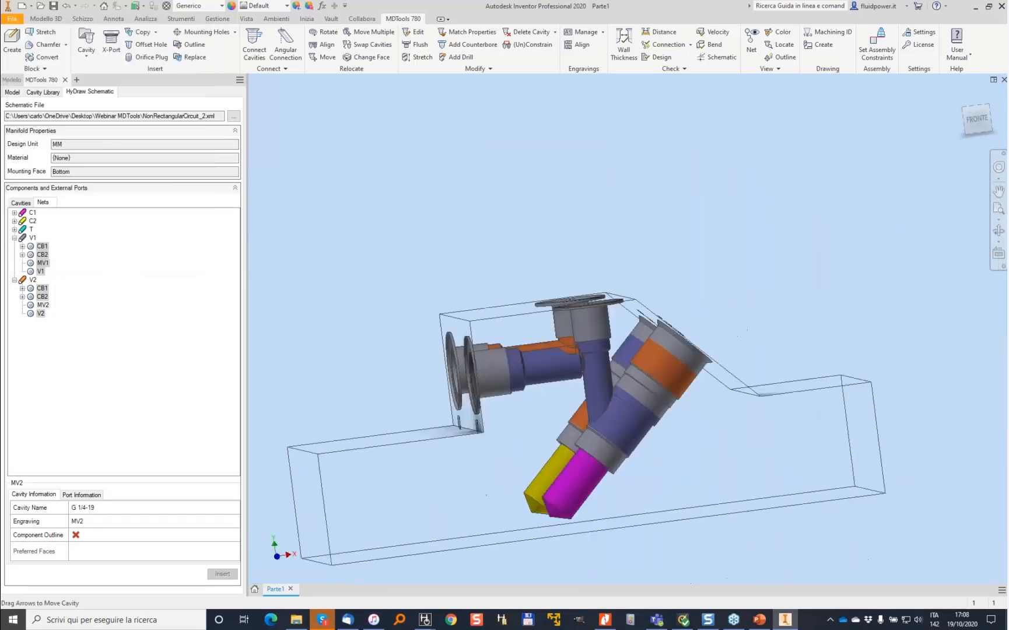
Step: Match the properties of the MV1 cavity onto the MV2 cavity
click(467, 31)
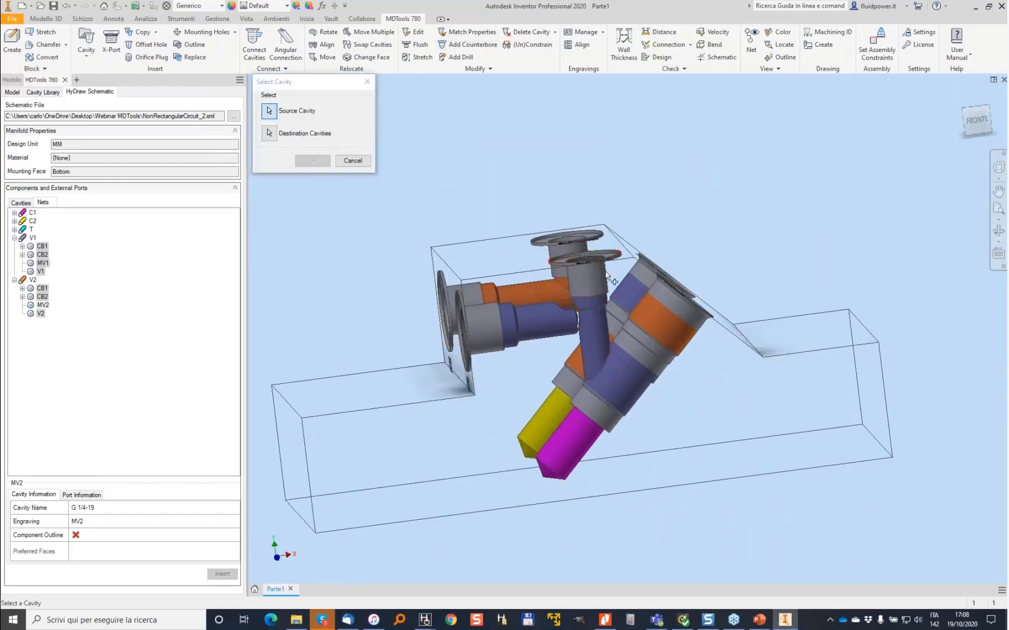
click(587, 289)
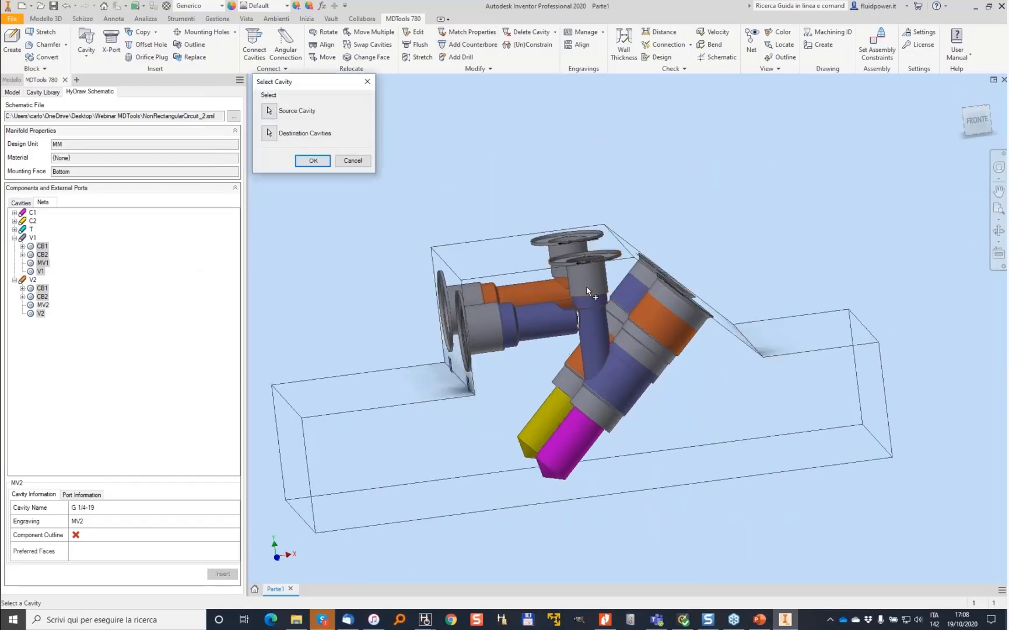
click(575, 244)
click(313, 160)
click(377, 163)
click(452, 213)
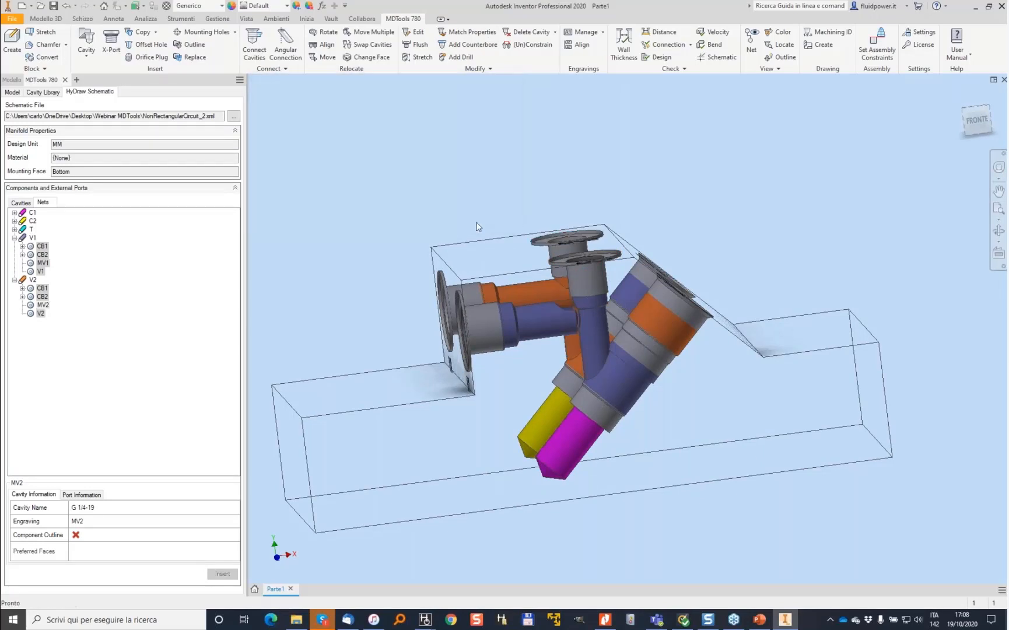
key(F6)
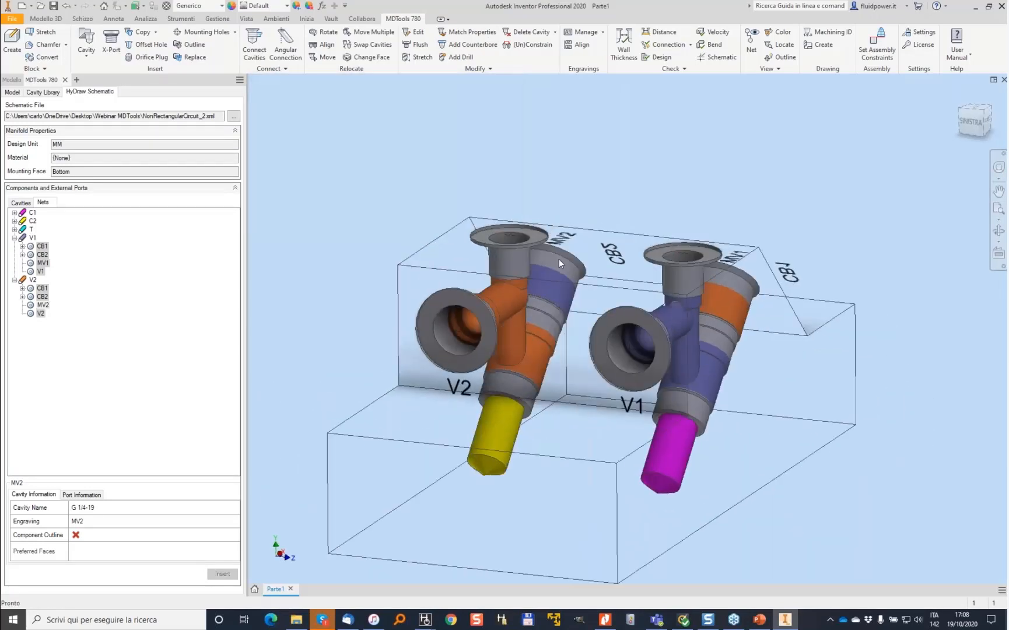
shift+middle_drag(558, 259, 541, 376)
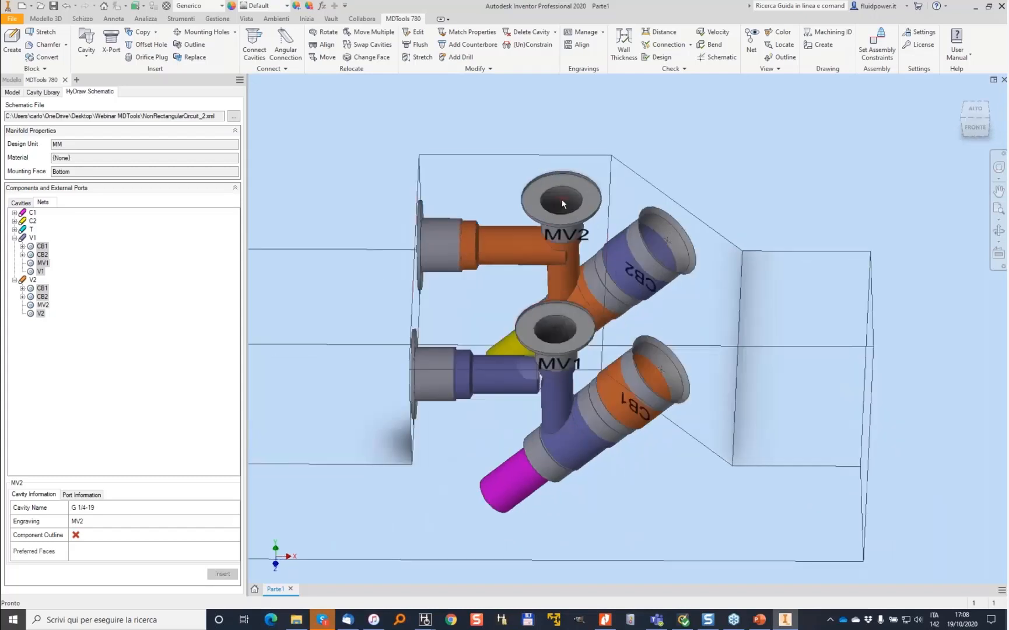
click(566, 234)
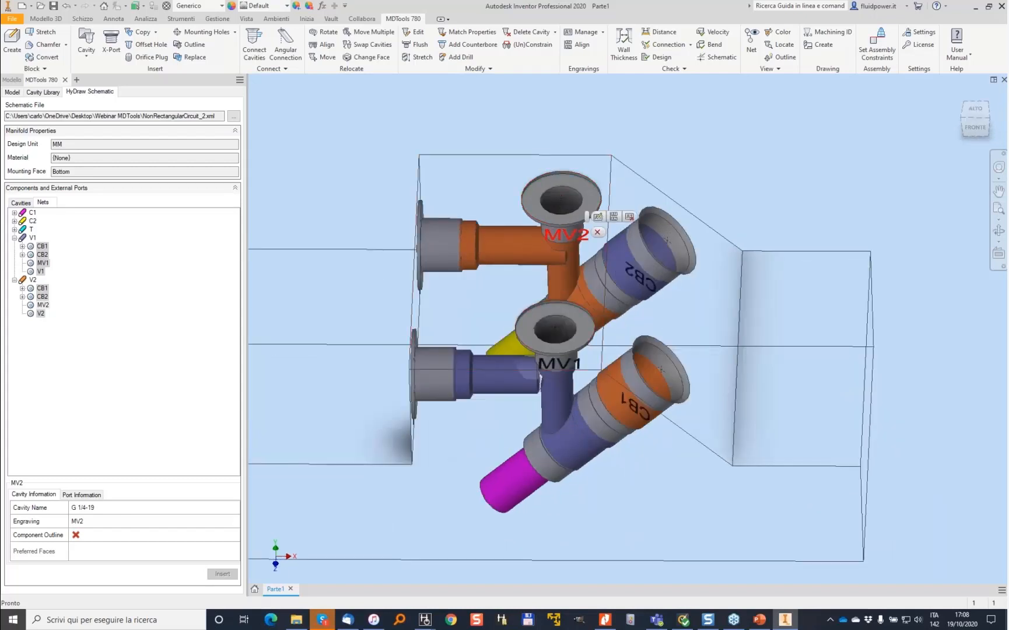
click(598, 216)
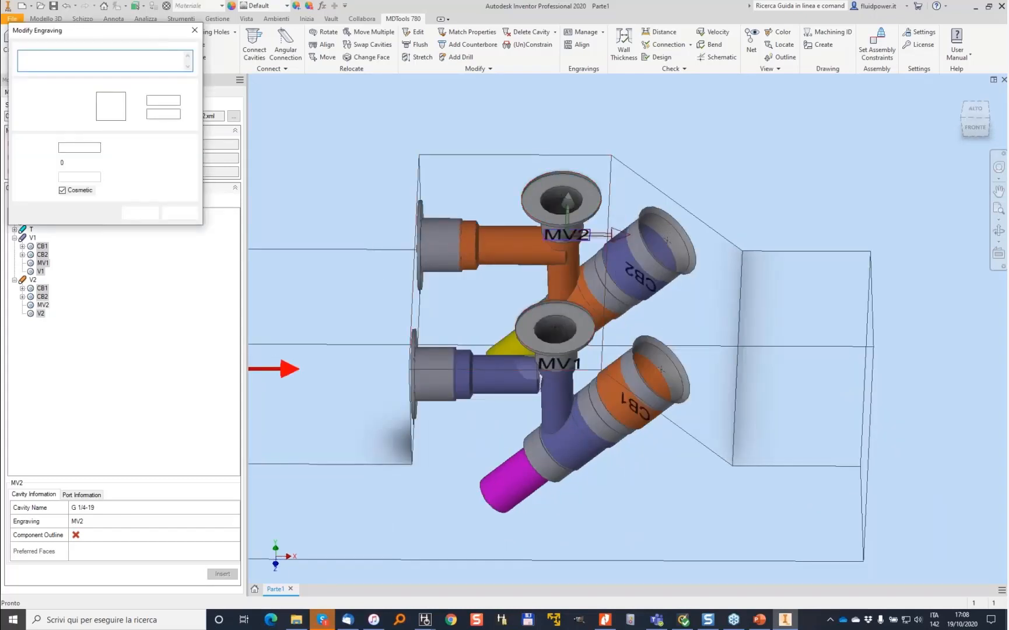
drag(566, 231, 442, 173)
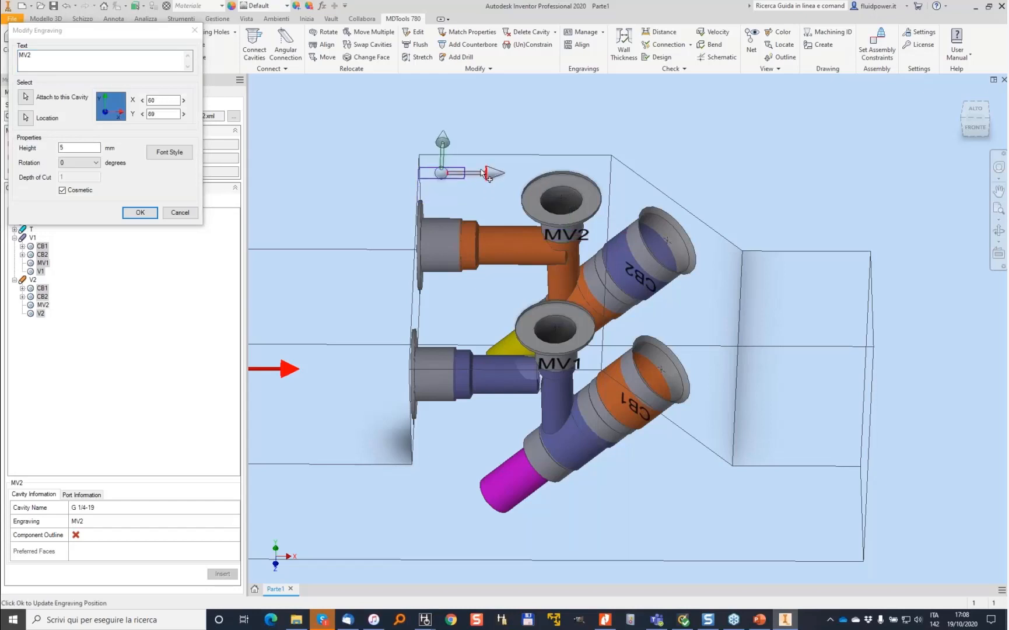
click(180, 212)
Step: Delete the MV2 engraving and engrave it again behind the port at about X 84 and Y 94, attached to the MV2 cavity
click(598, 235)
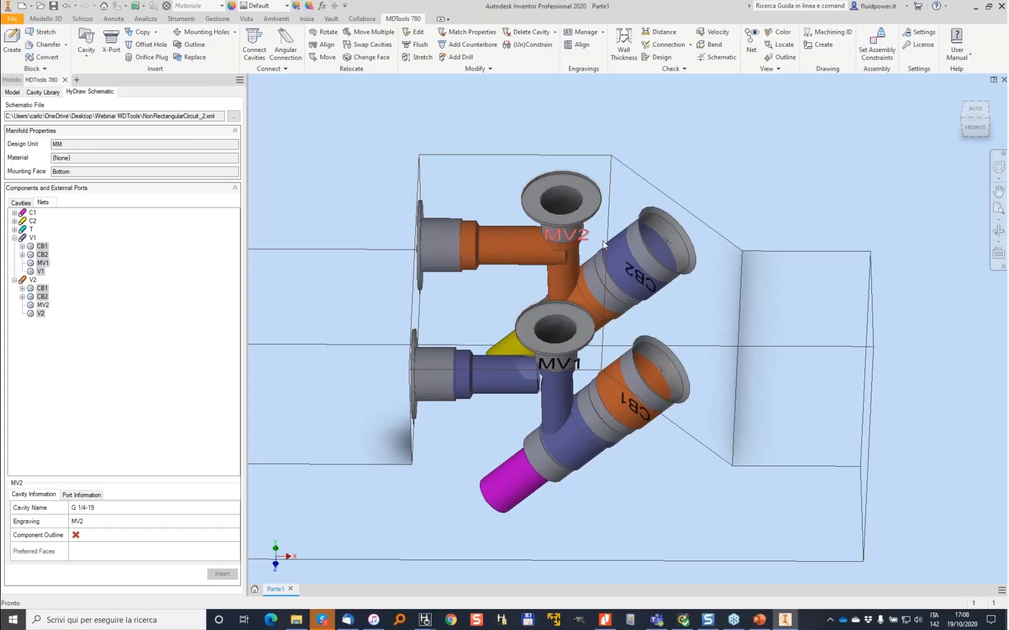
click(578, 32)
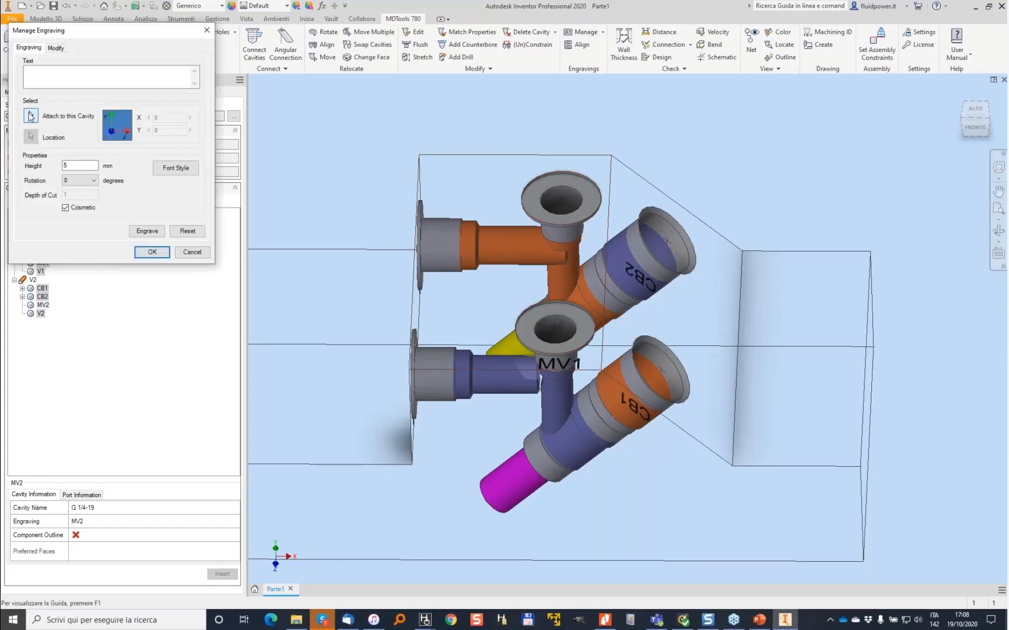
click(30, 116)
click(551, 215)
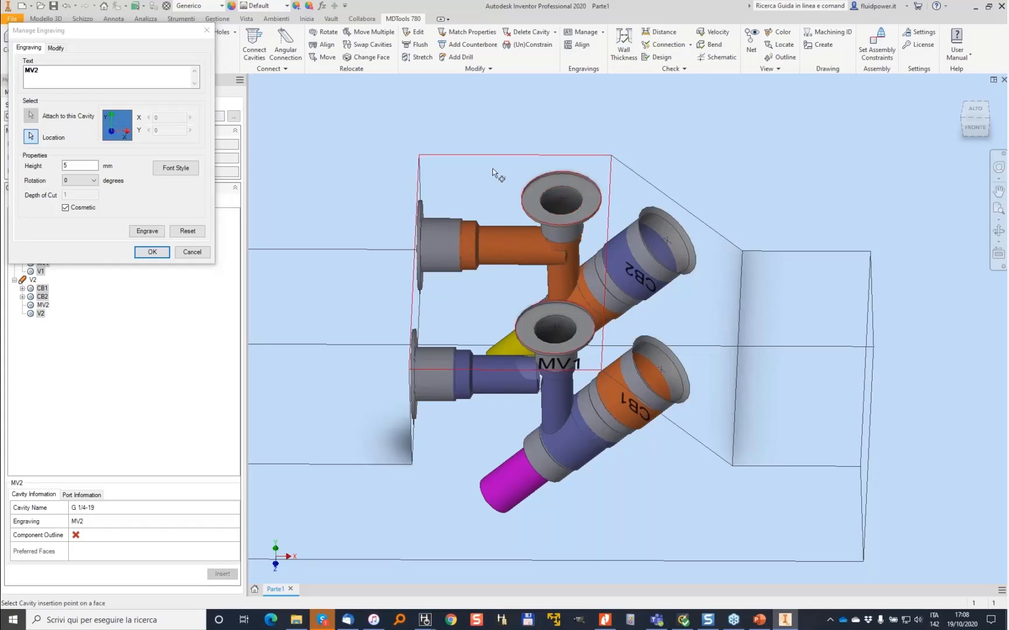
click(523, 187)
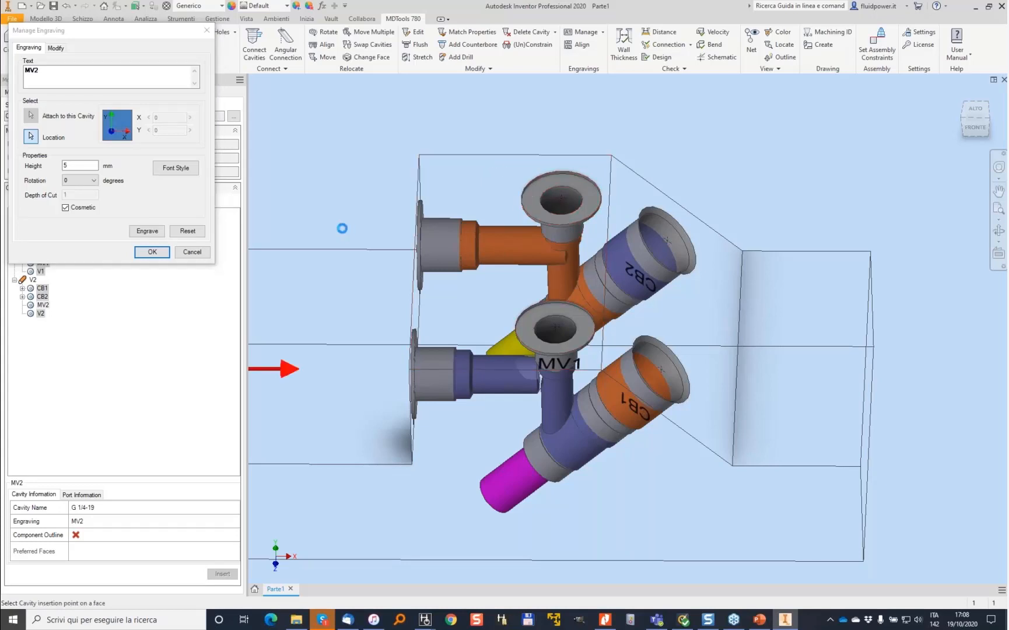
click(147, 231)
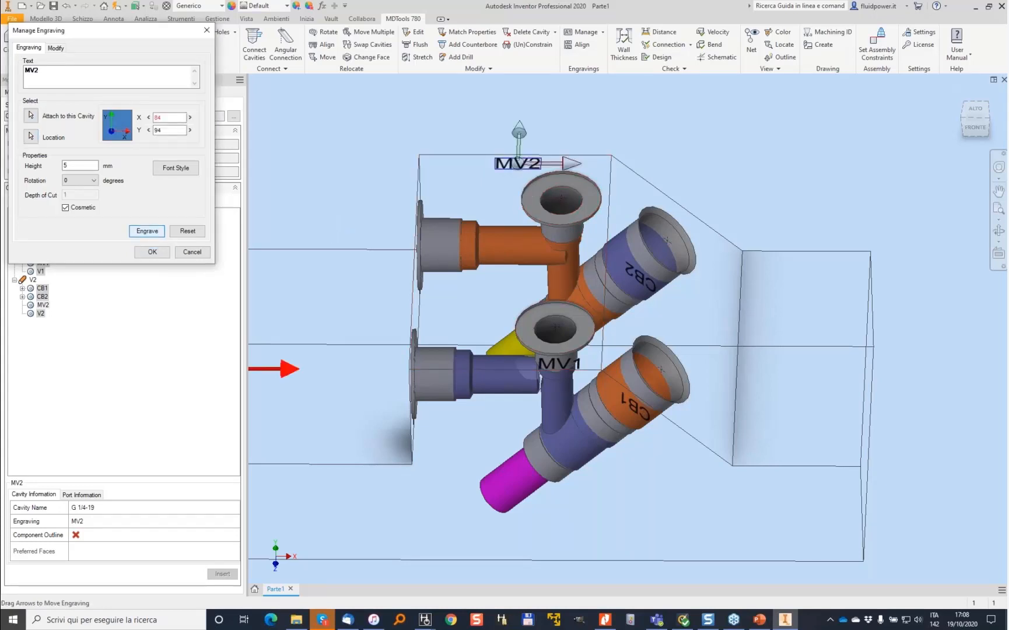
click(154, 253)
Step: Align the MV1 engraving with the MV2 engraving on the top face
click(580, 50)
click(569, 364)
click(519, 163)
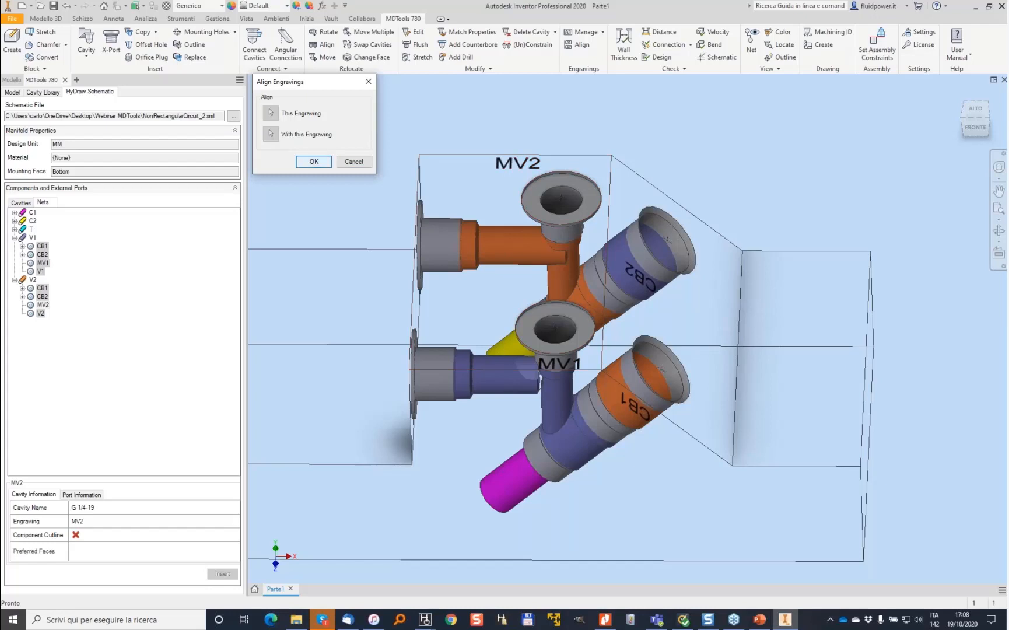
click(309, 162)
Step: Re-engrave the CB2 label on the sloped face above its cavity, attached to CB2, at X 91 and Y 85 with 270 degrees rotation
key(F6)
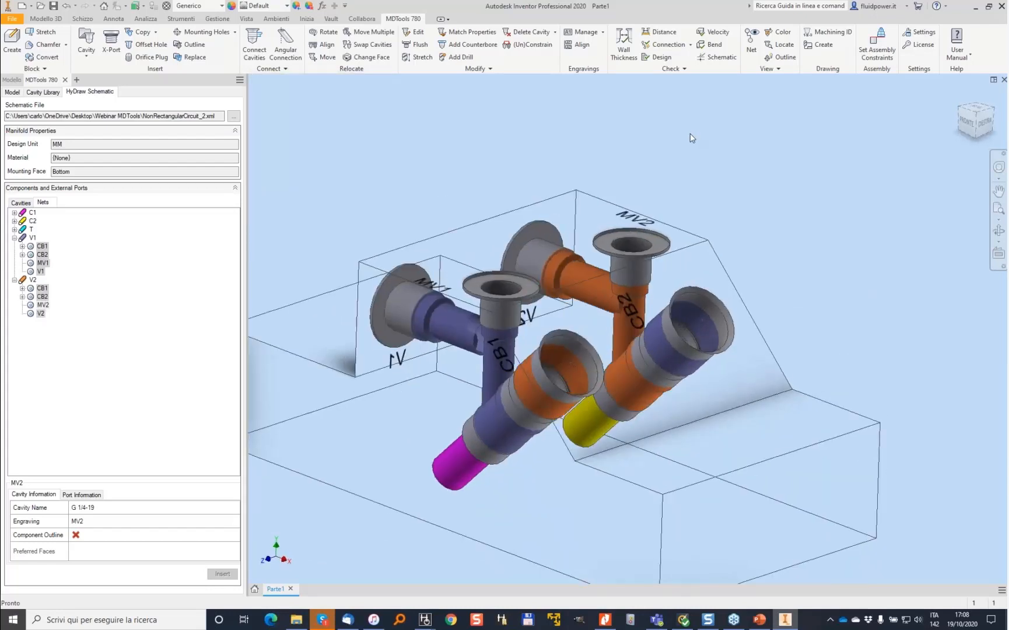
shift+middle_drag(638, 188, 491, 288)
click(488, 295)
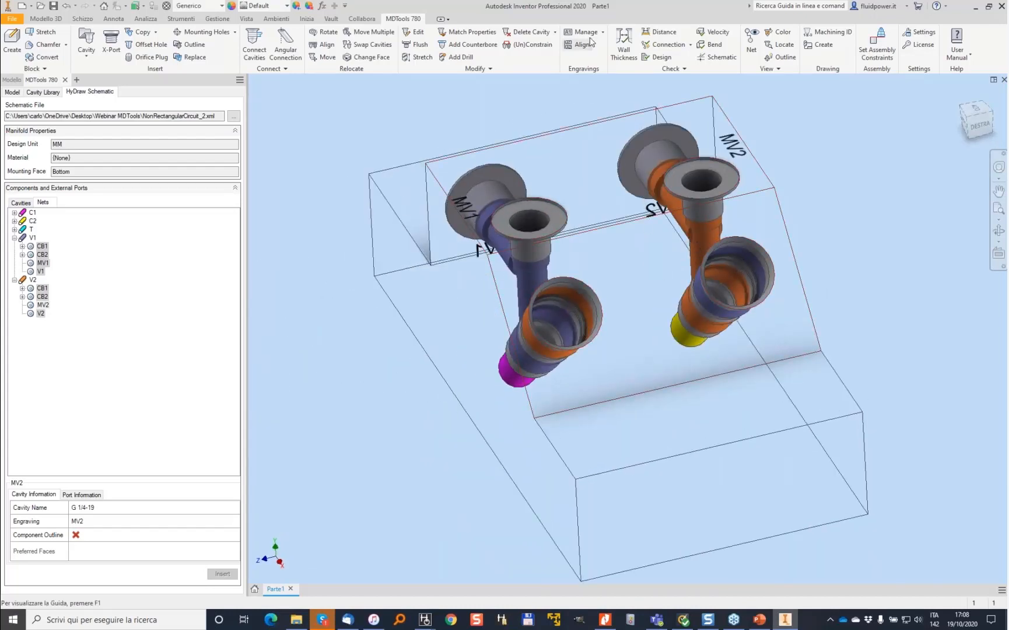
click(586, 32)
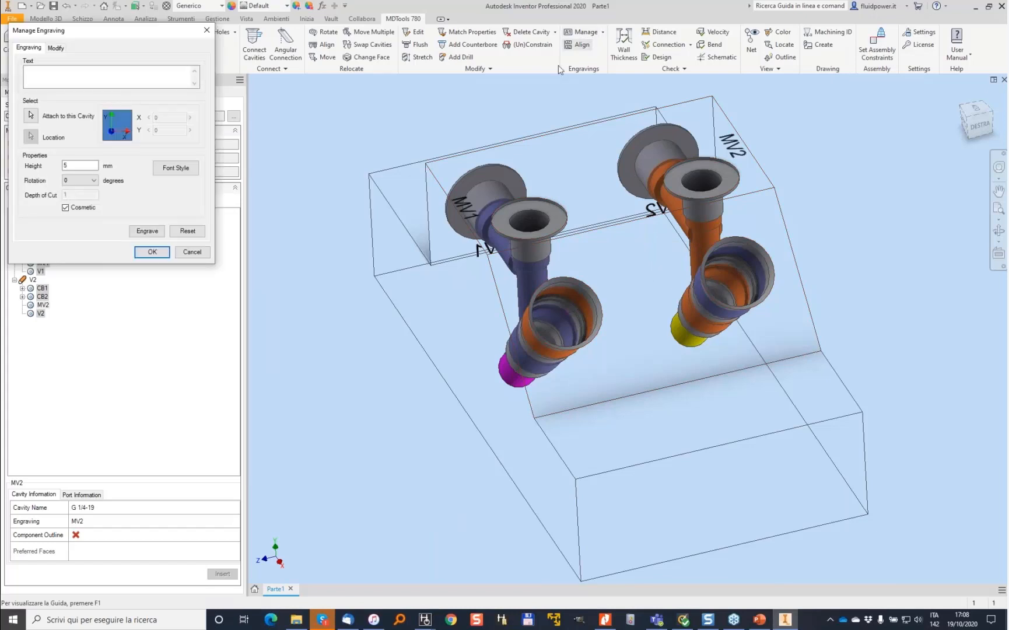
click(31, 115)
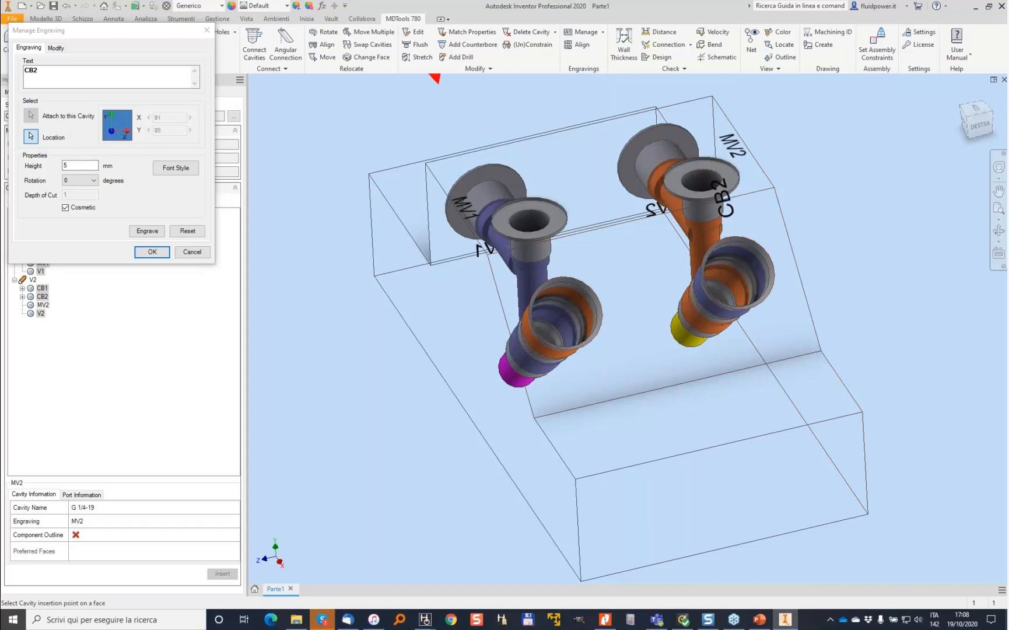
click(750, 224)
click(92, 182)
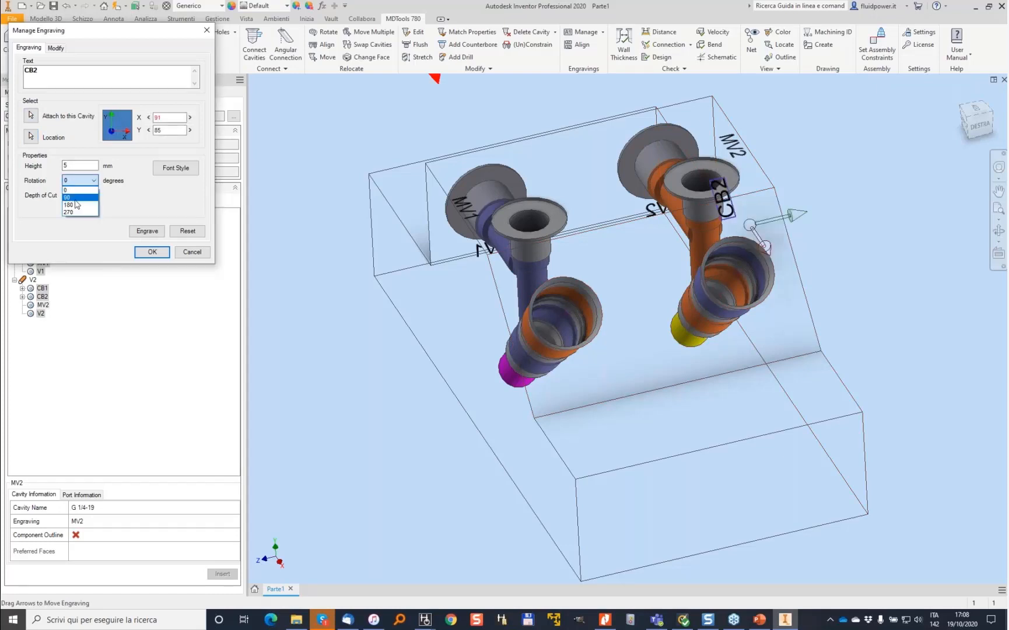
click(77, 215)
click(147, 231)
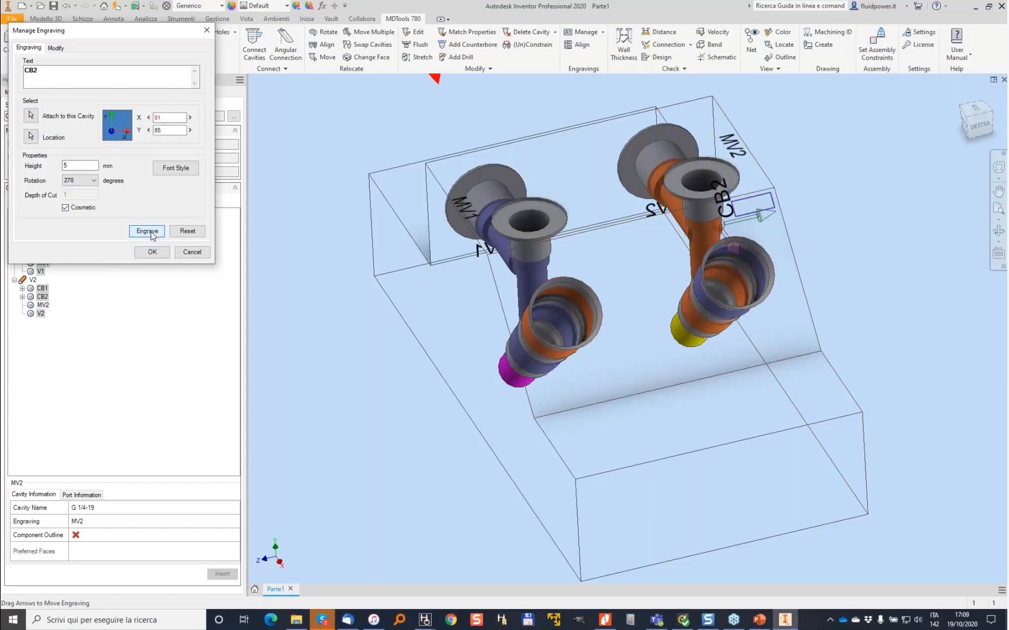
Step: Engrave the CB1 label on the sloped face above its cavity, attached to CB1 with 270 degrees rotation
click(35, 117)
click(572, 300)
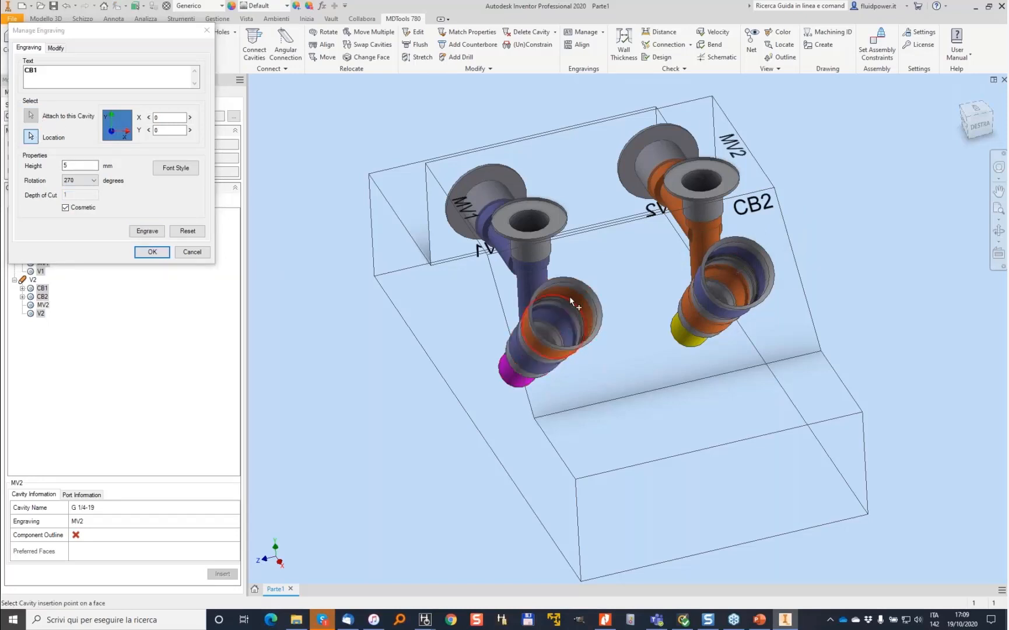
click(523, 270)
click(147, 231)
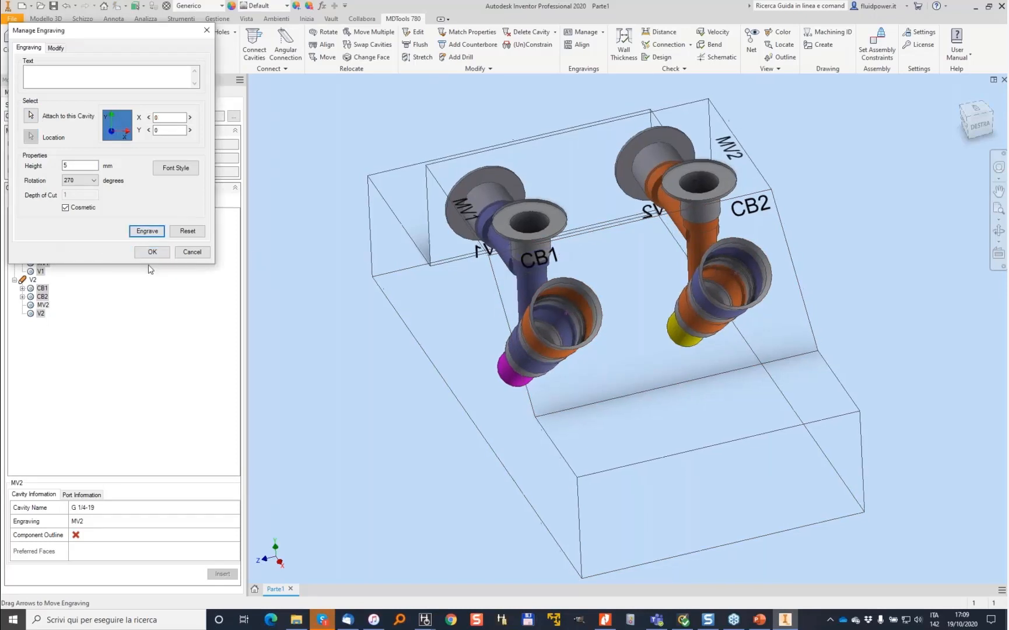
click(195, 252)
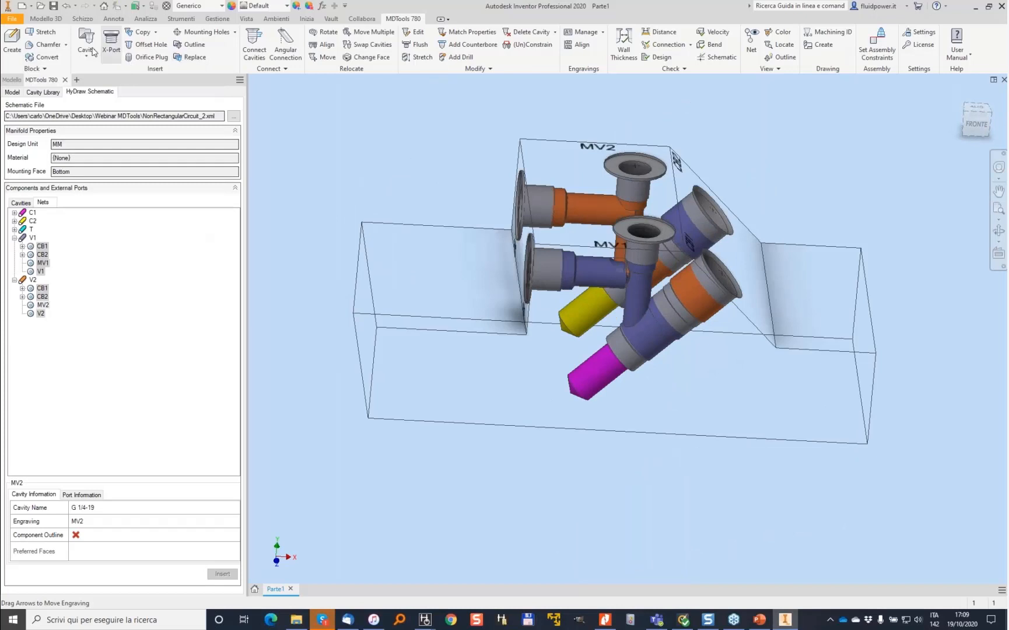
Step: Save the manifold part as BLockWebinar2 in the Webinar folder
click(53, 6)
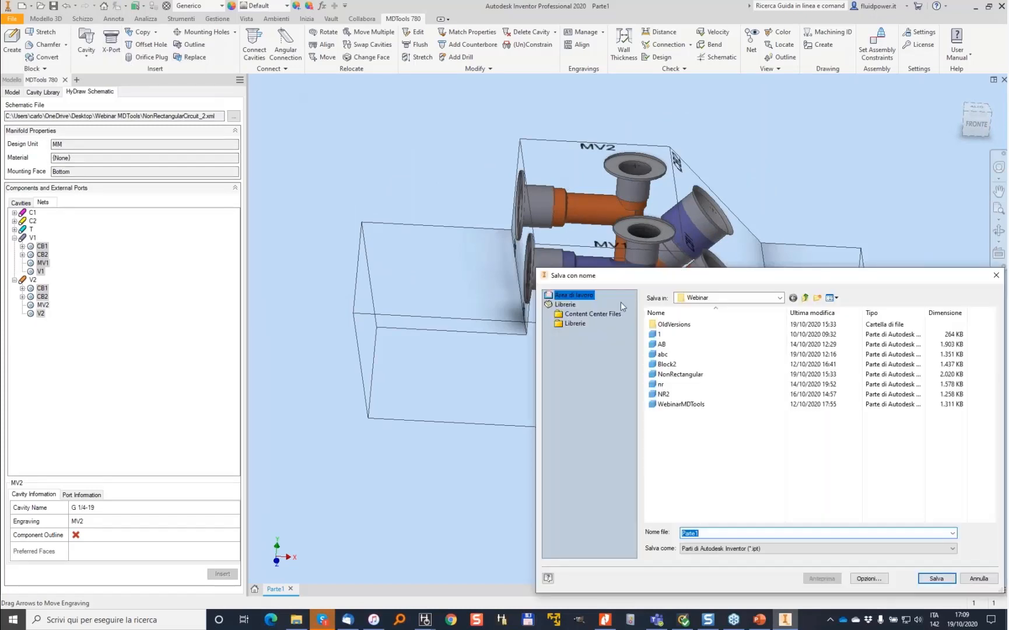
text(BLockWebinar2)
key(Return)
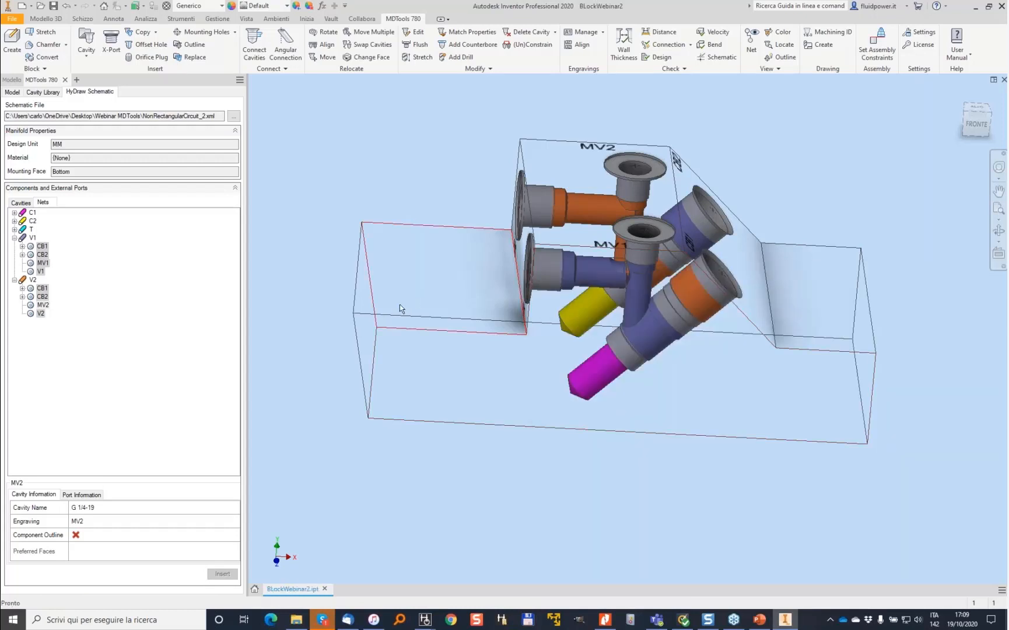
Step: Create a new assembly file from the Standard.iam template
shift+middle_drag(397, 303, 401, 252)
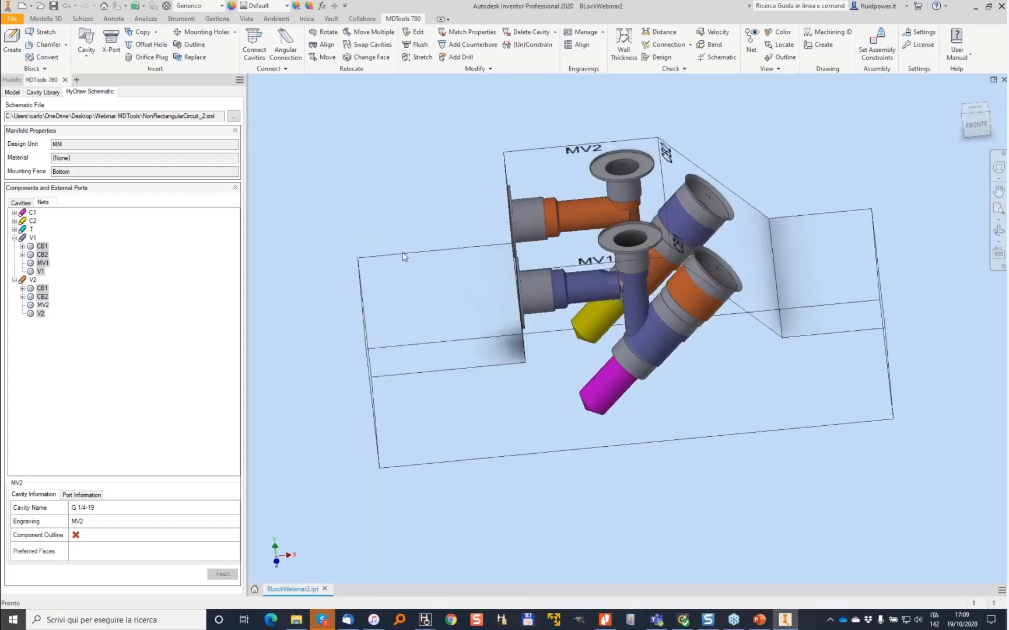
click(22, 8)
click(567, 297)
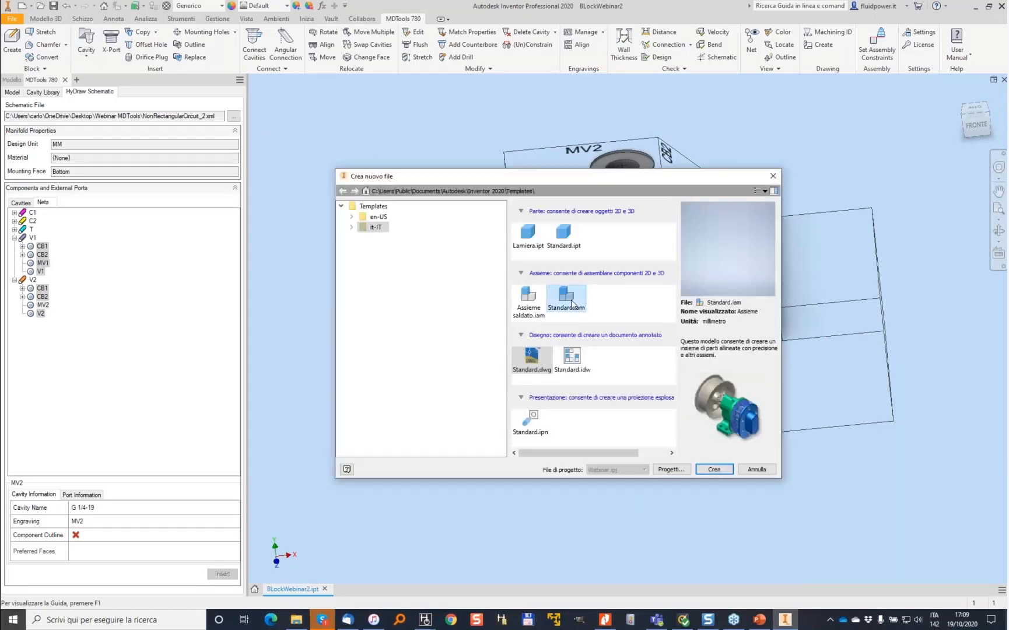
double_click(571, 300)
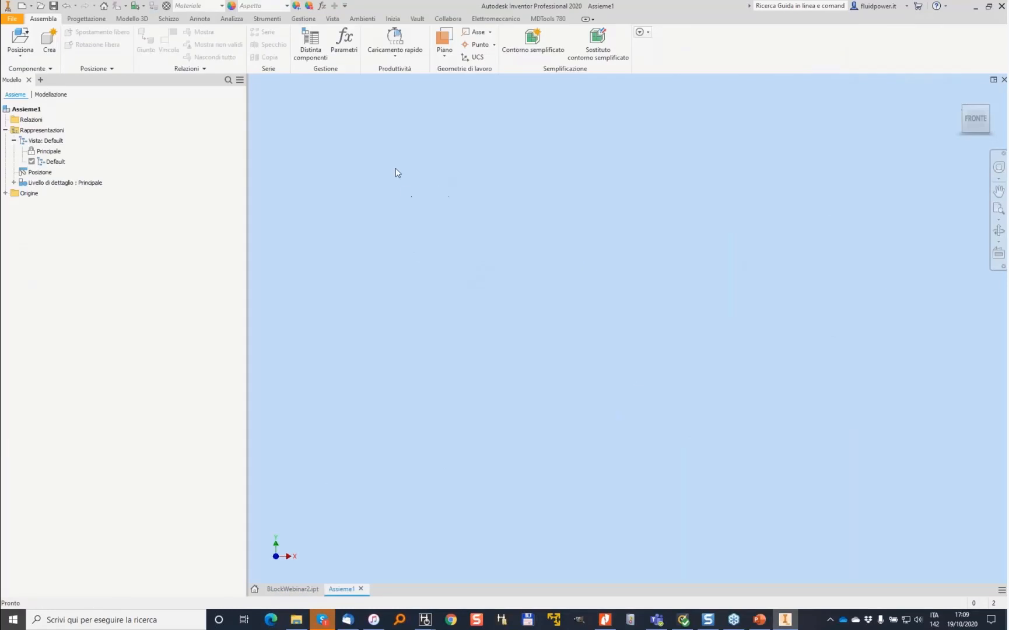
Step: Run Auto Assemble in the new assembly, agreeing to place a manifold part and choosing BLockWebinar2
click(548, 19)
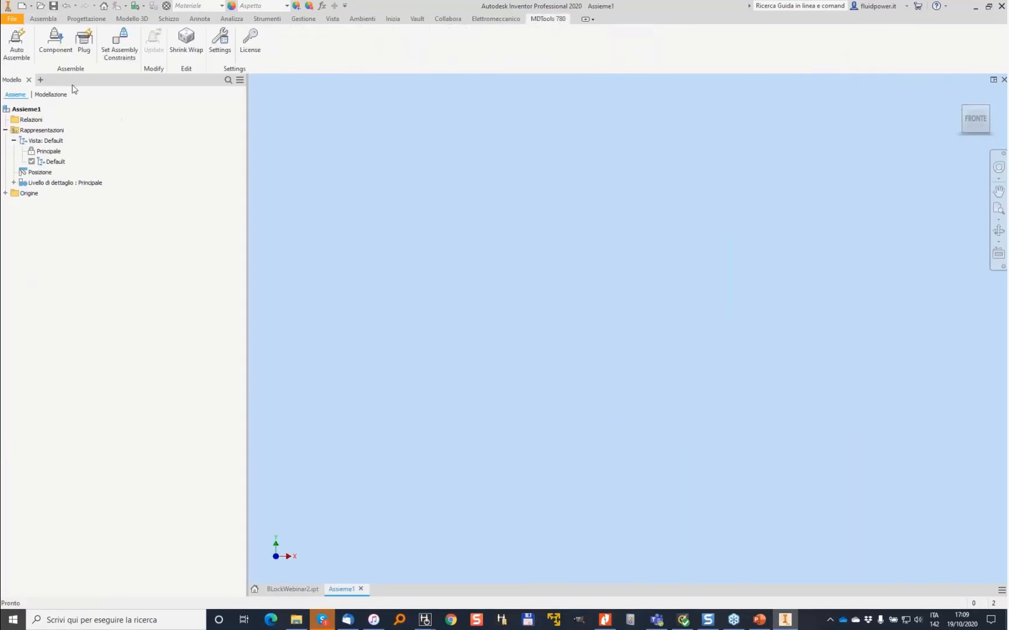
click(18, 42)
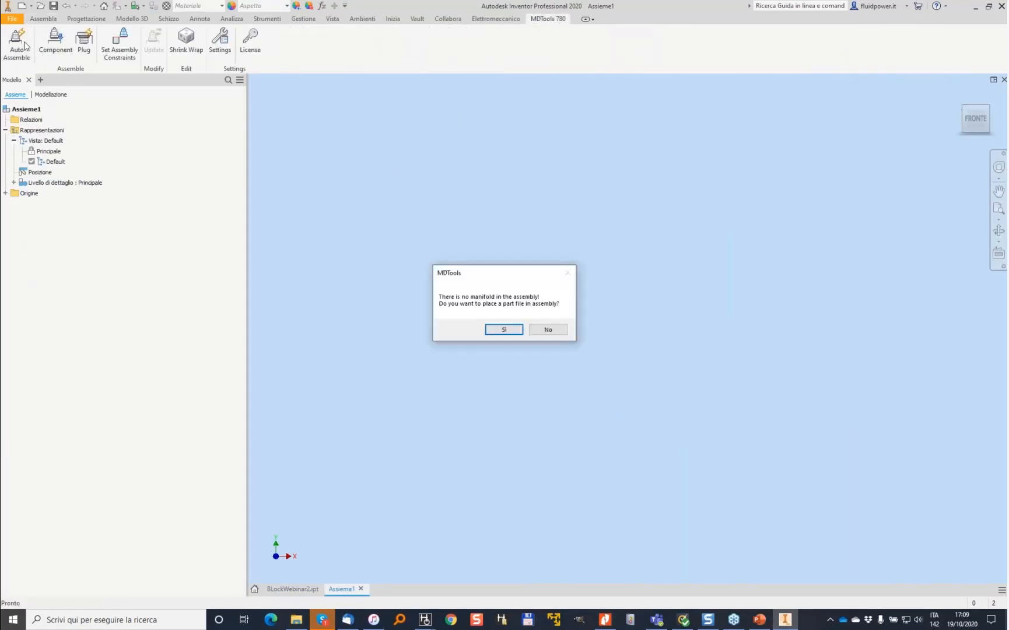
click(502, 329)
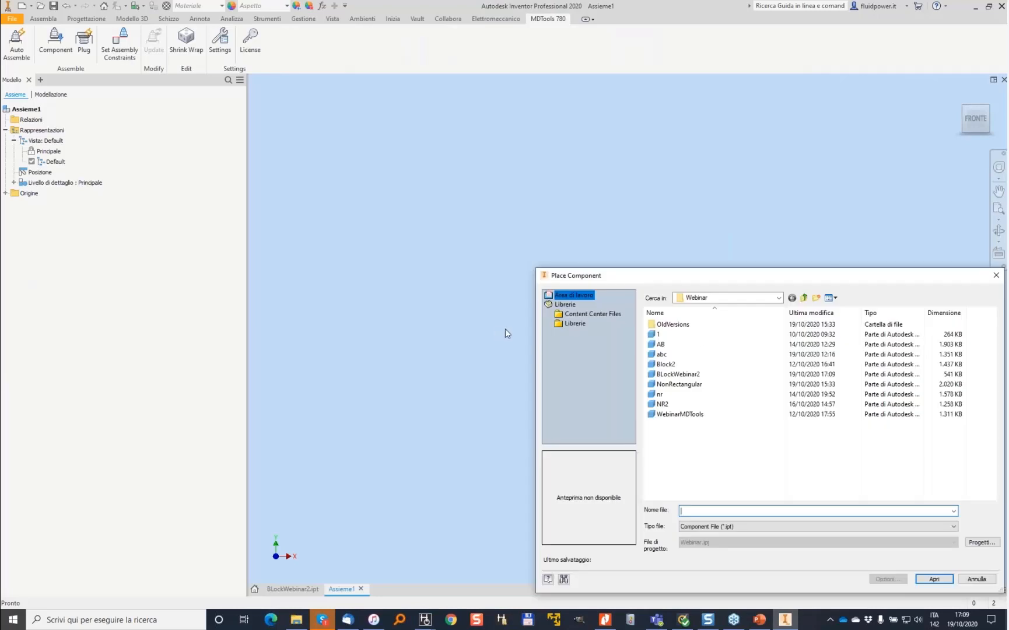
double_click(679, 375)
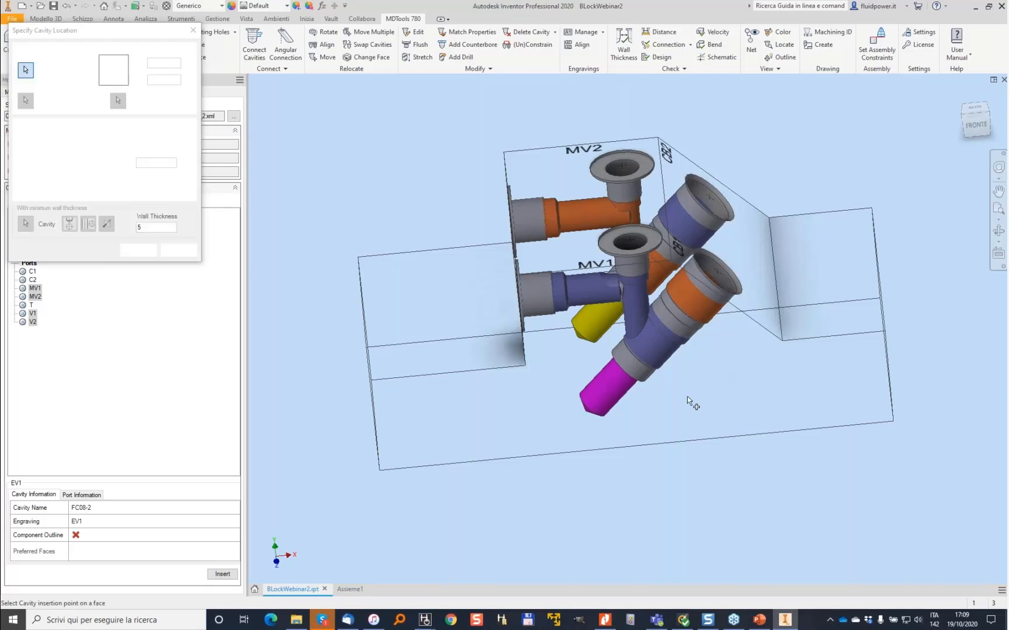
Step: Insert the FC08-2 cavities EV1 at X 137, Y 58 and EV2 at X 179, Y 64 on the front face of BLockWebinar2
click(727, 391)
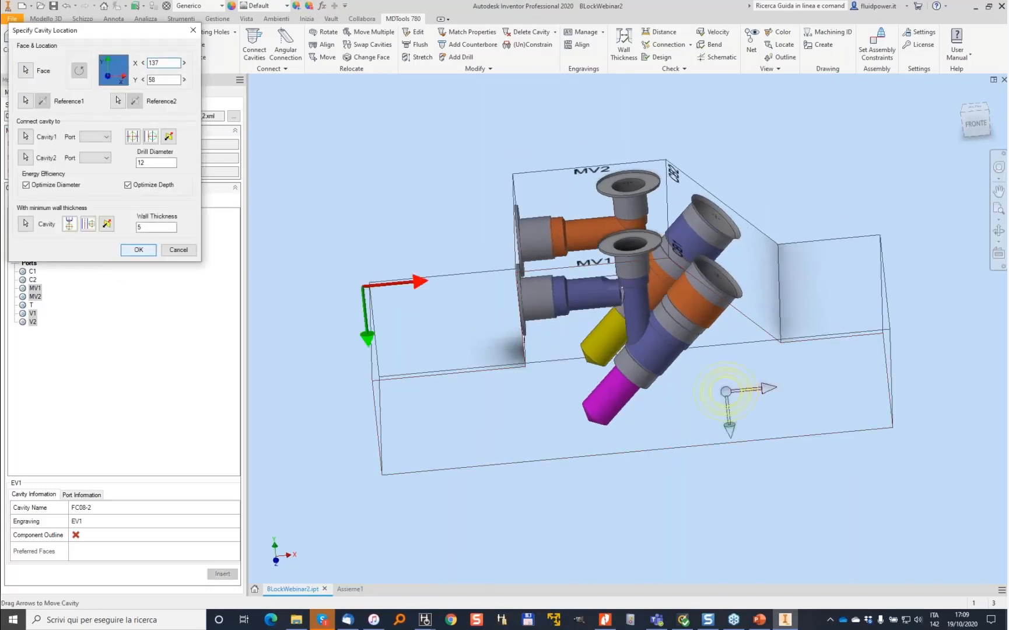
key(Return)
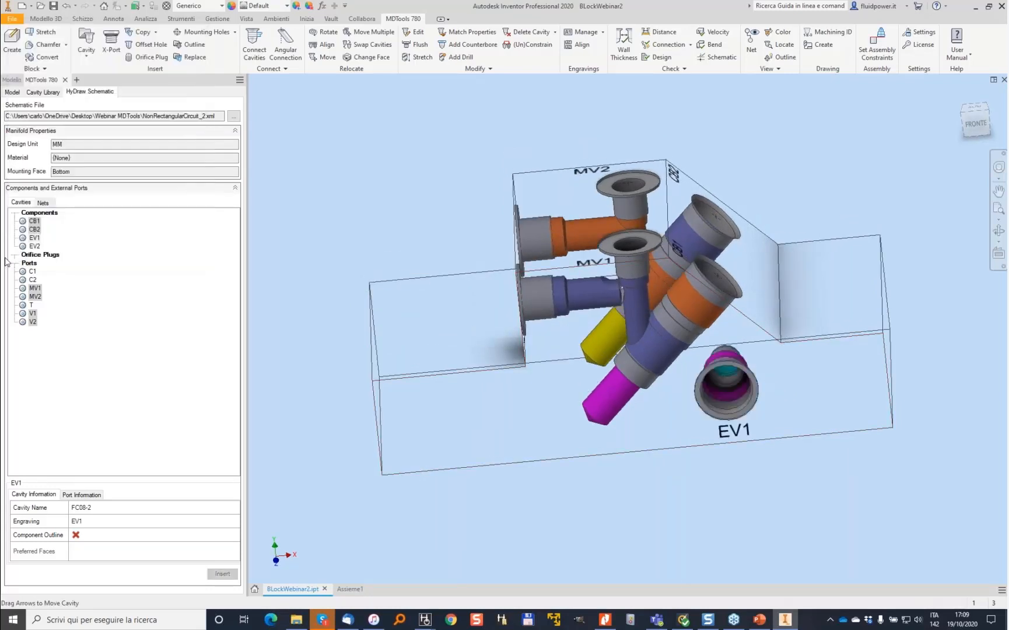
click(32, 246)
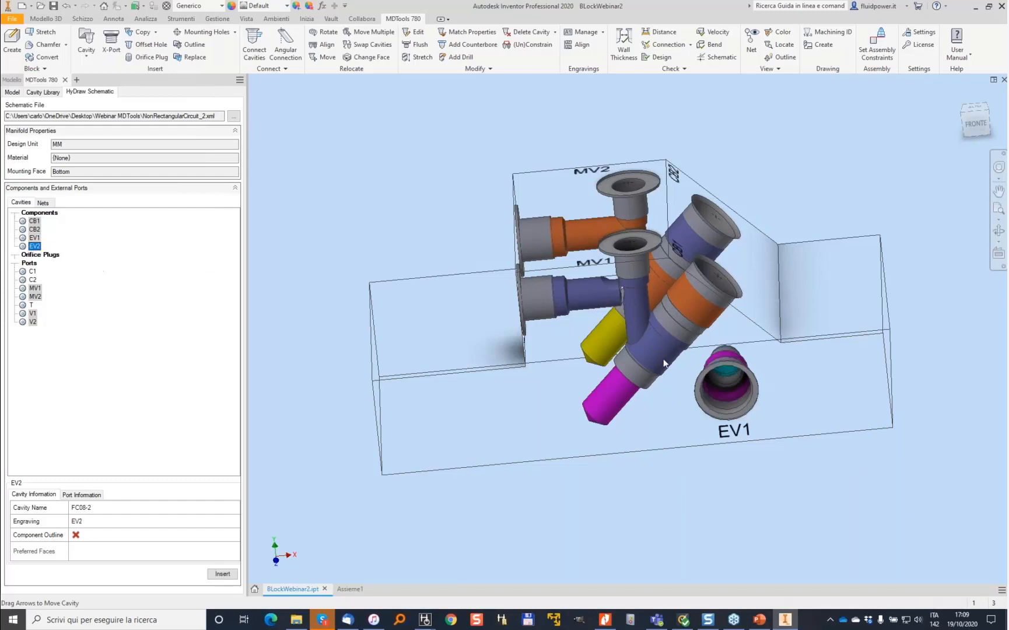
click(836, 394)
click(135, 248)
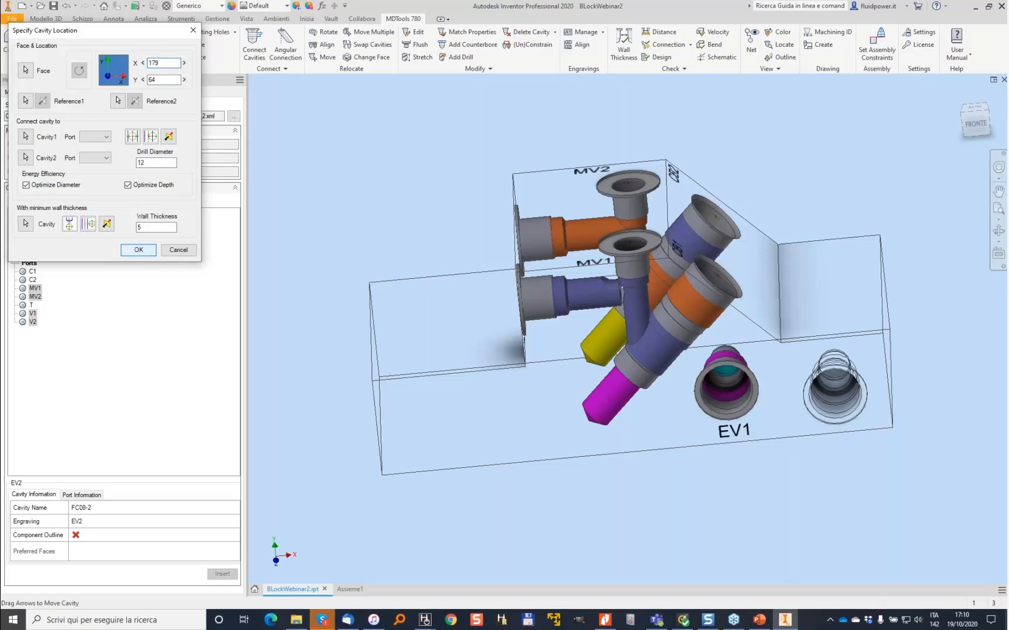
Step: Return to the assembly Assieme1, update it and auto-assemble the valves and coils for EV1 and EV2
click(352, 590)
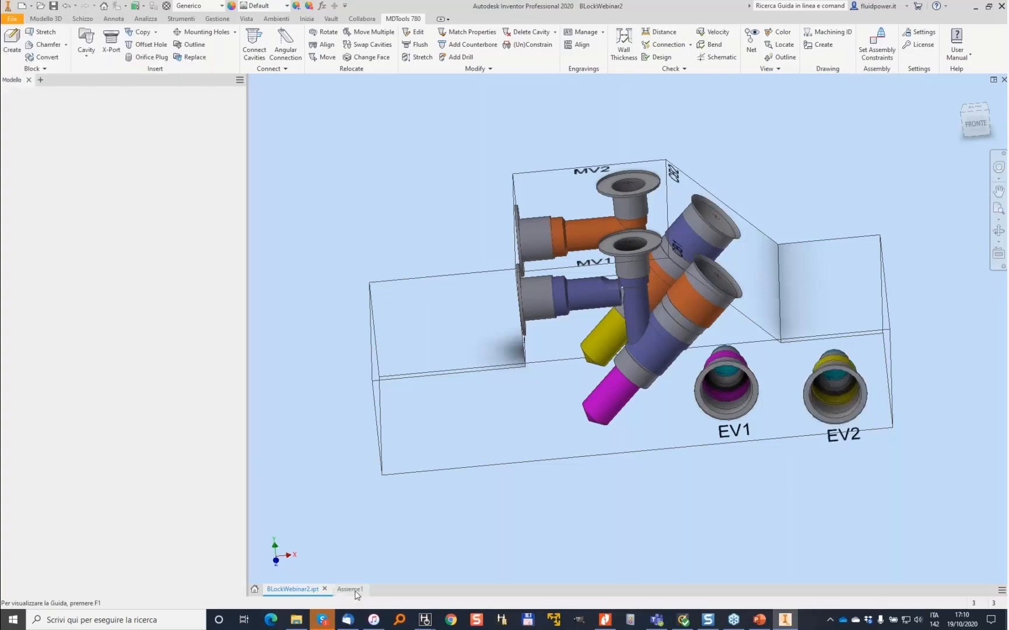
click(116, 7)
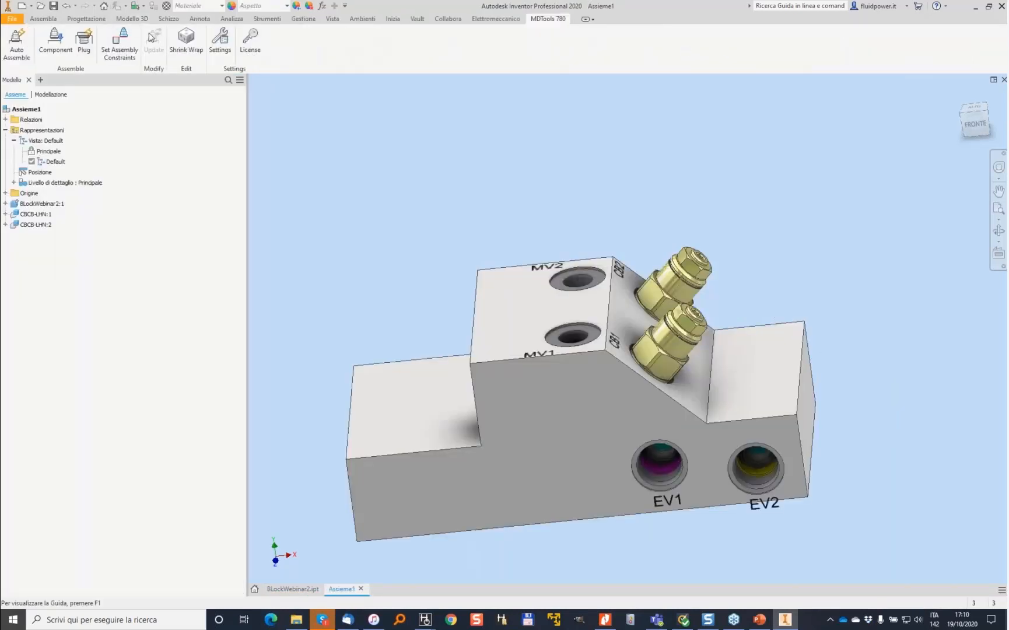
click(17, 41)
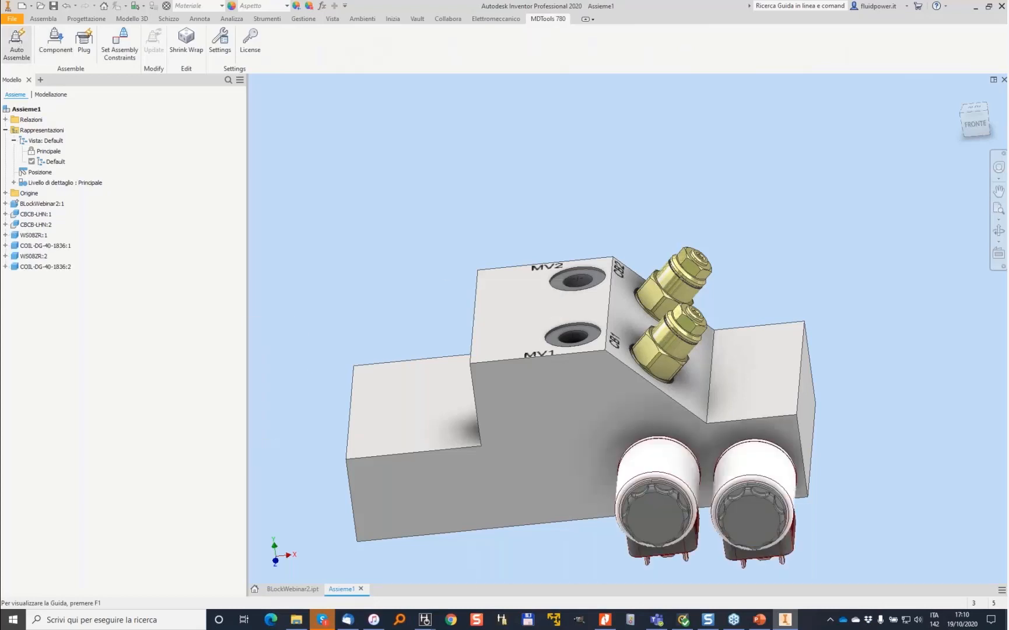
Step: Rotate the two solenoid coils on EV1 and EV2 so that their connectors point diagonally upwards, and inspect the fit
shift+middle_drag(613, 479, 606, 420)
scroll(613, 420, down, 2)
click(619, 420)
drag(549, 430, 511, 319)
drag(798, 452, 841, 184)
click(842, 184)
scroll(841, 184, down, 2)
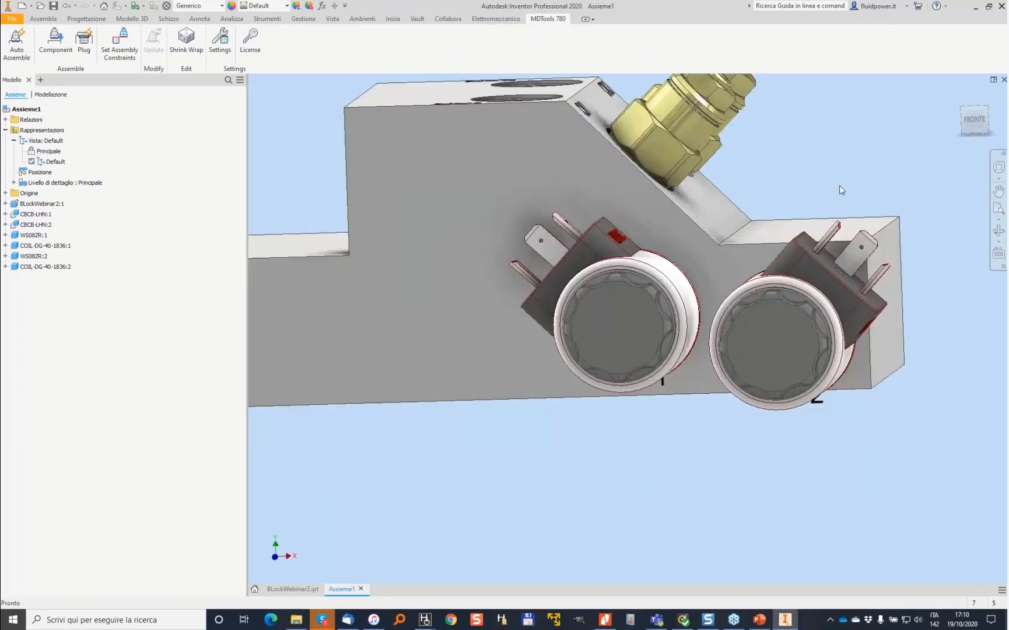
shift+middle_drag(858, 274, 887, 389)
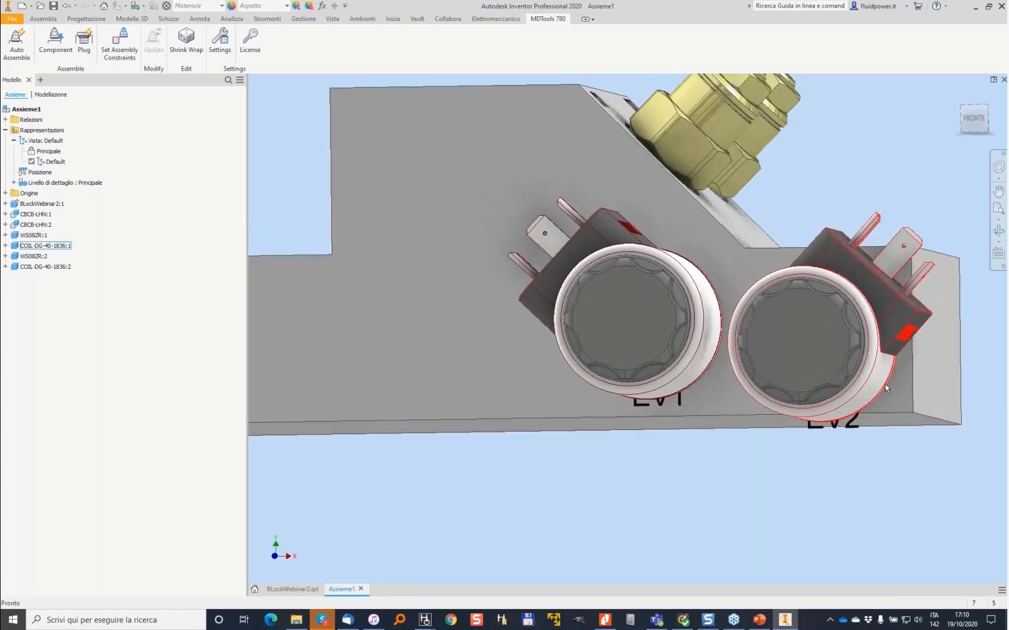
shift+middle_drag(785, 390, 637, 403)
Step: In the BLockWebinar2 part, move the EV1 engraving to X 95, Y 78 and the EV2 engraving to X 184, Y 47
click(294, 587)
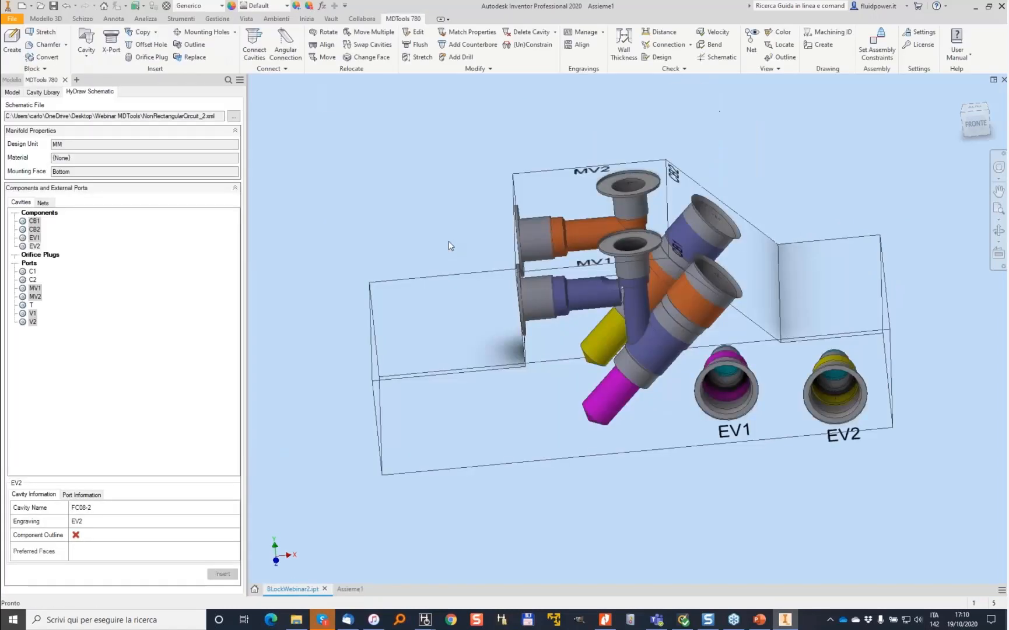
double_click(749, 425)
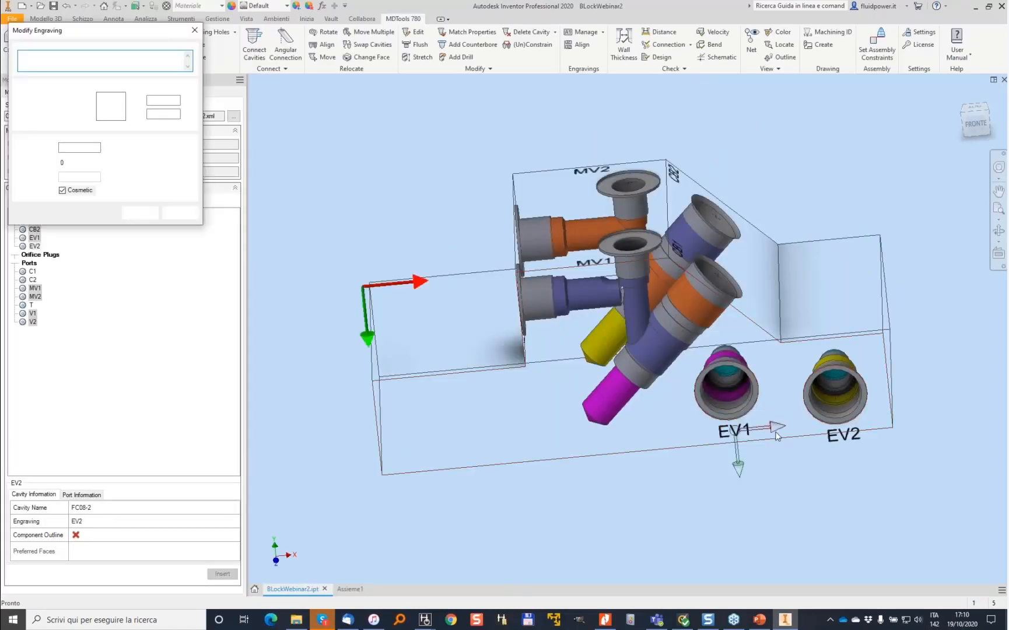
drag(771, 435, 676, 445)
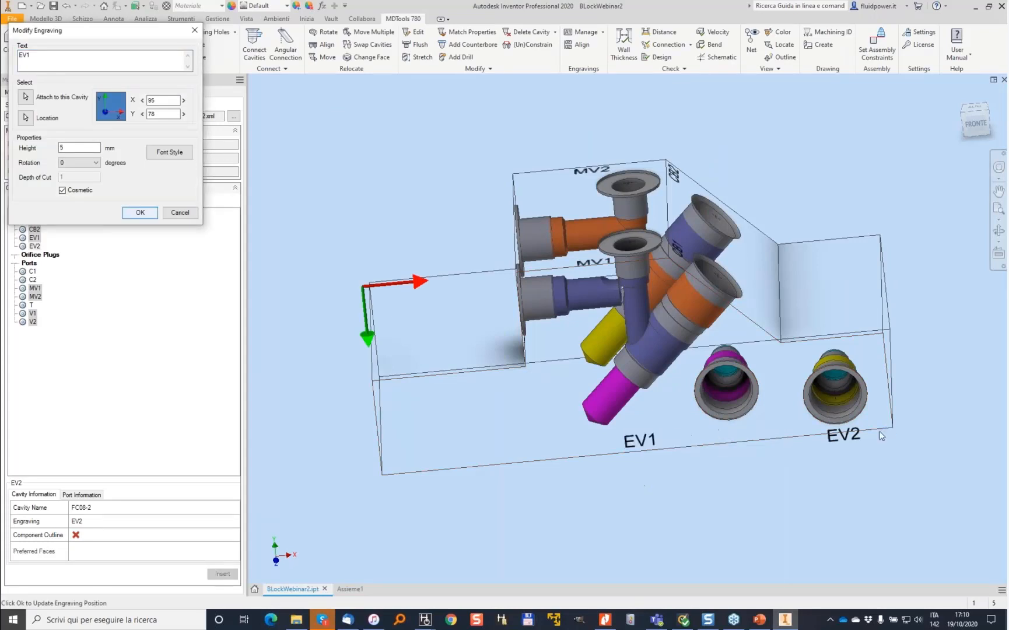
click(140, 212)
double_click(877, 431)
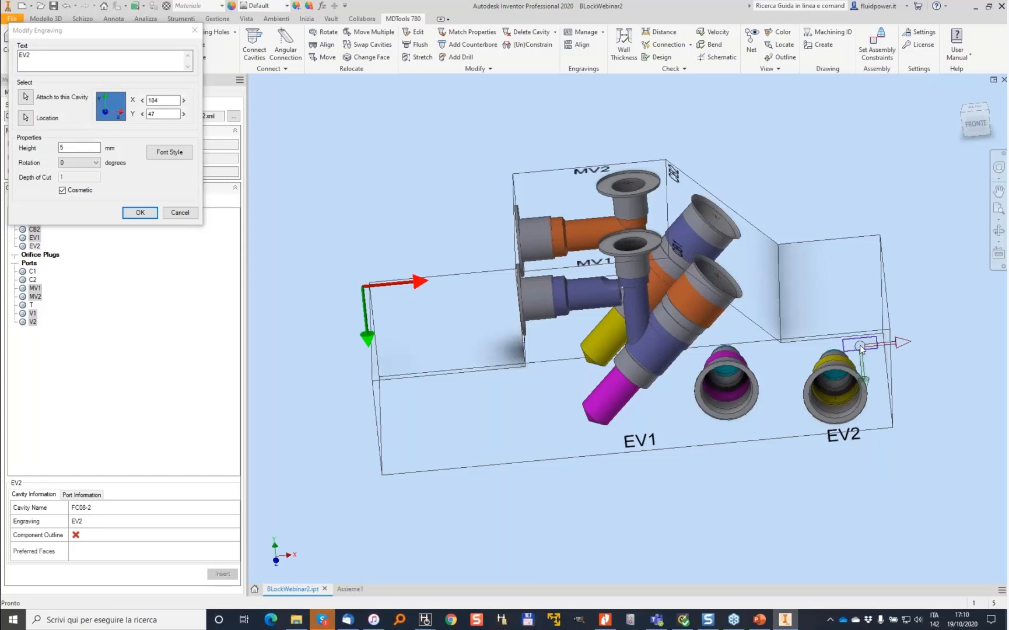
click(140, 212)
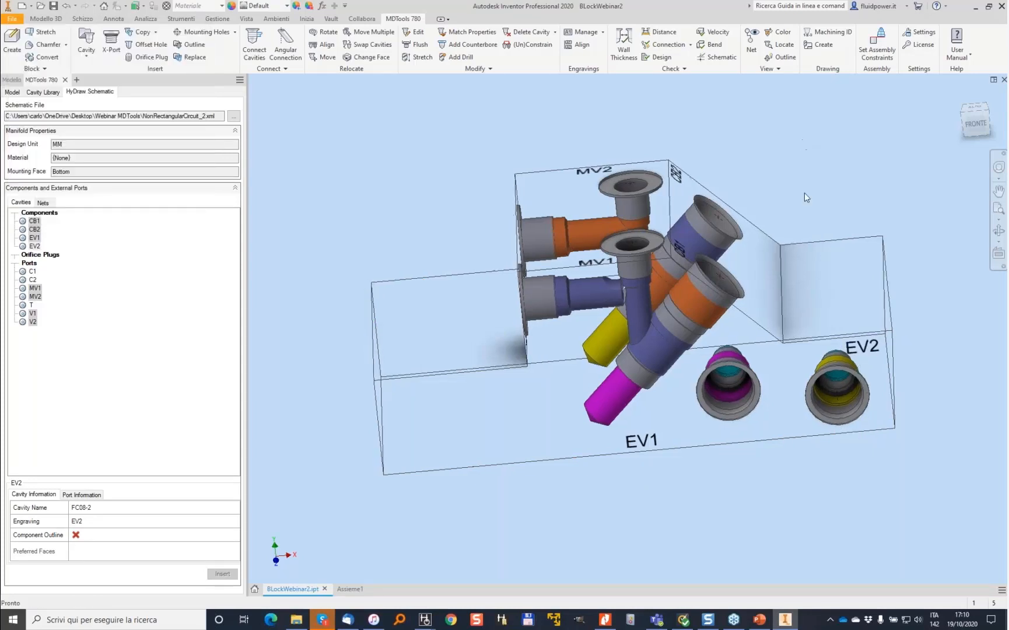
Step: Move the EV2 cavity on the front face to X 179 and Y 61
click(852, 410)
click(885, 418)
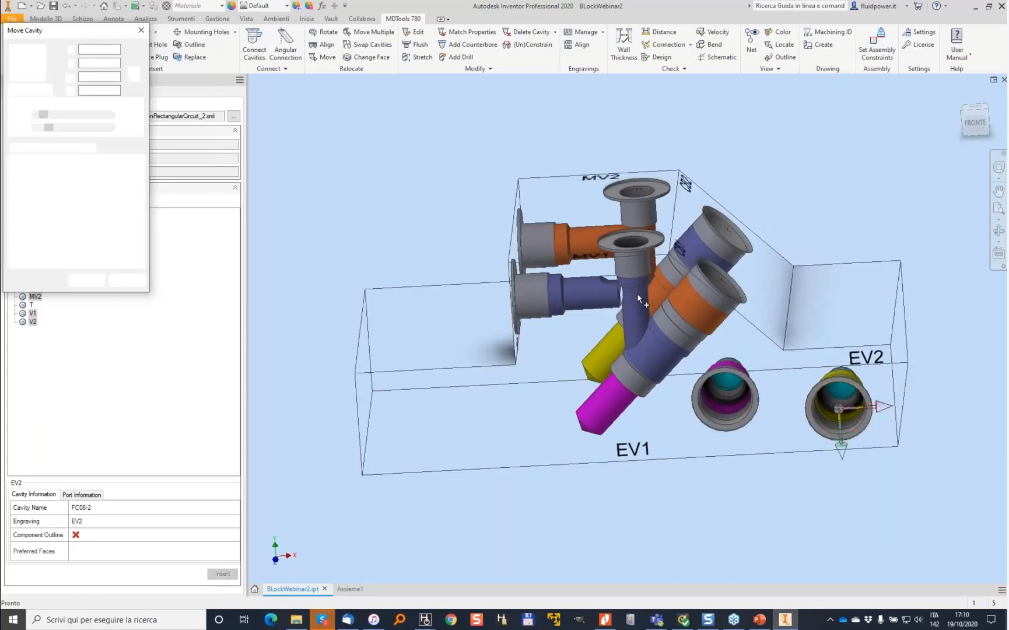
click(27, 127)
click(27, 127)
click(87, 279)
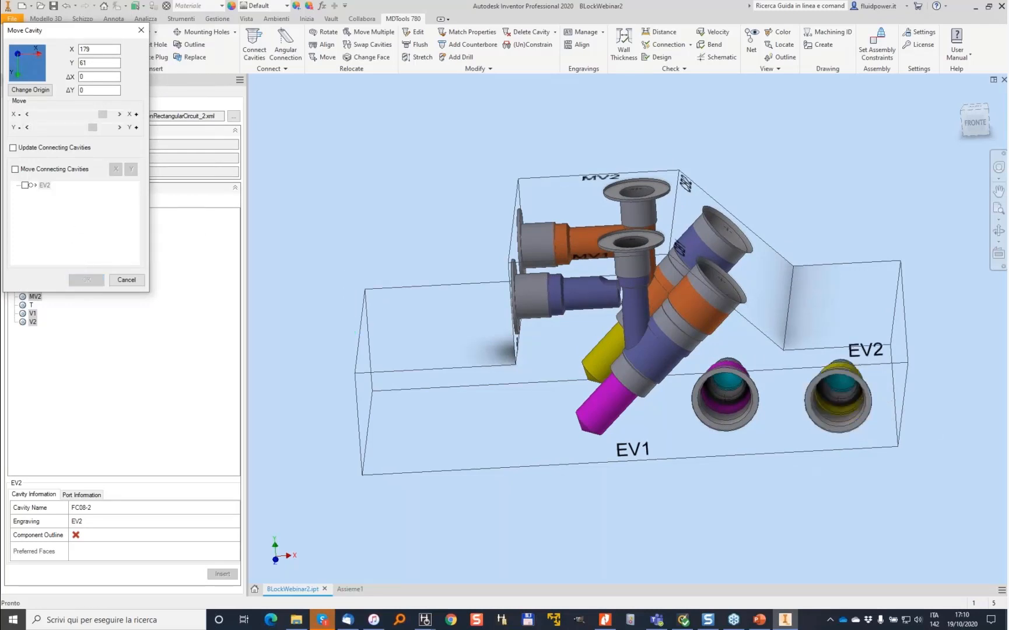
Step: Move the EV2 engraving slightly down, closer to its cavity on the front face
scroll(887, 366, down, 3)
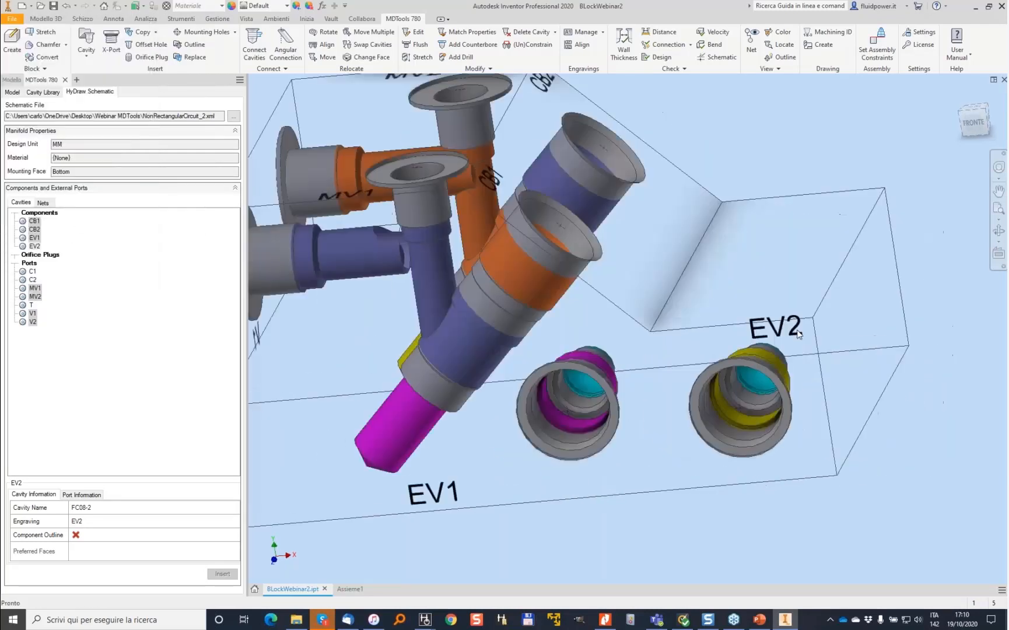
double_click(841, 320)
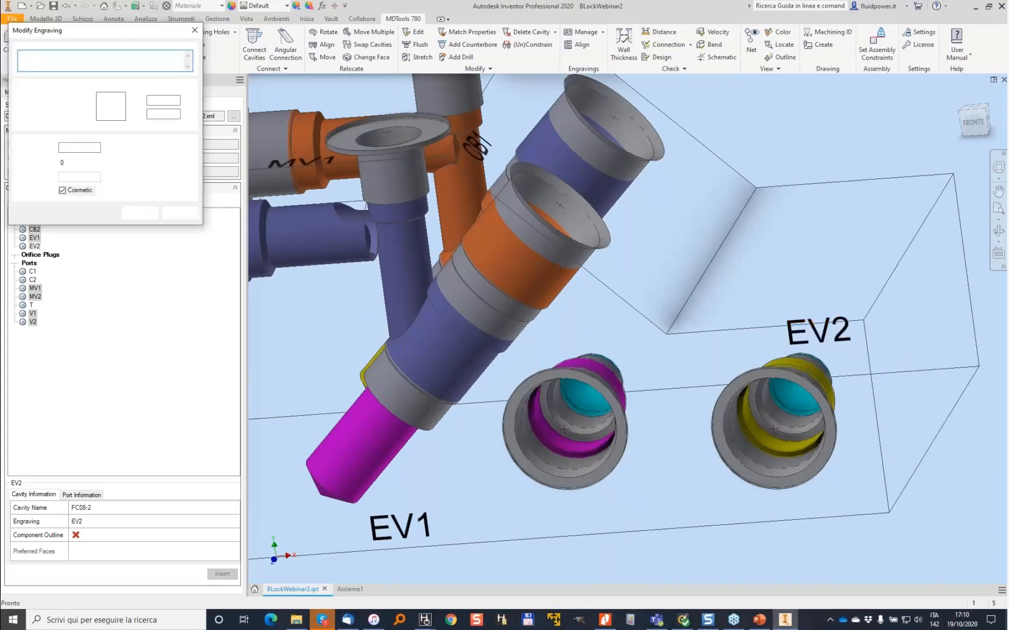
drag(824, 356, 826, 377)
click(144, 215)
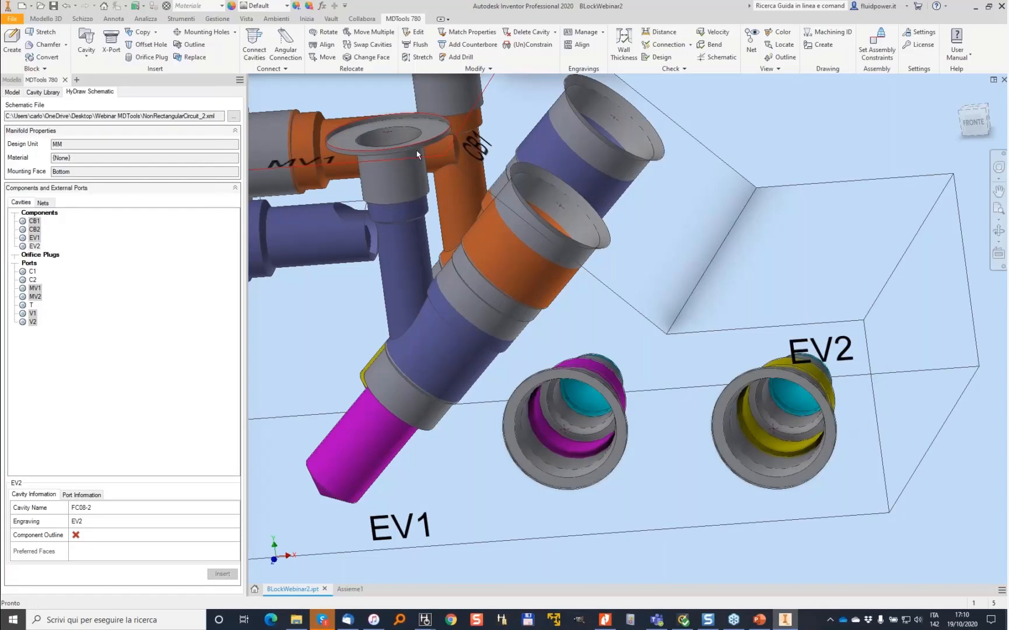
Step: Insert the G 3/8-19 port T from the schematic on the block's end face beside EV2
scroll(439, 155, up, 4)
shift+middle_drag(361, 140, 402, 161)
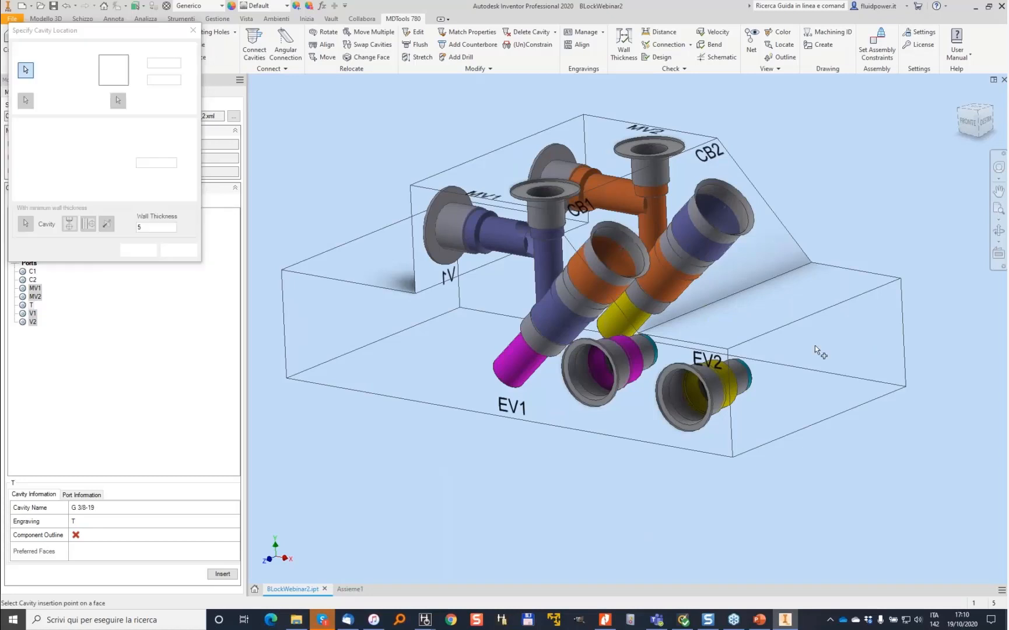
shift+middle_drag(850, 359, 780, 358)
click(855, 352)
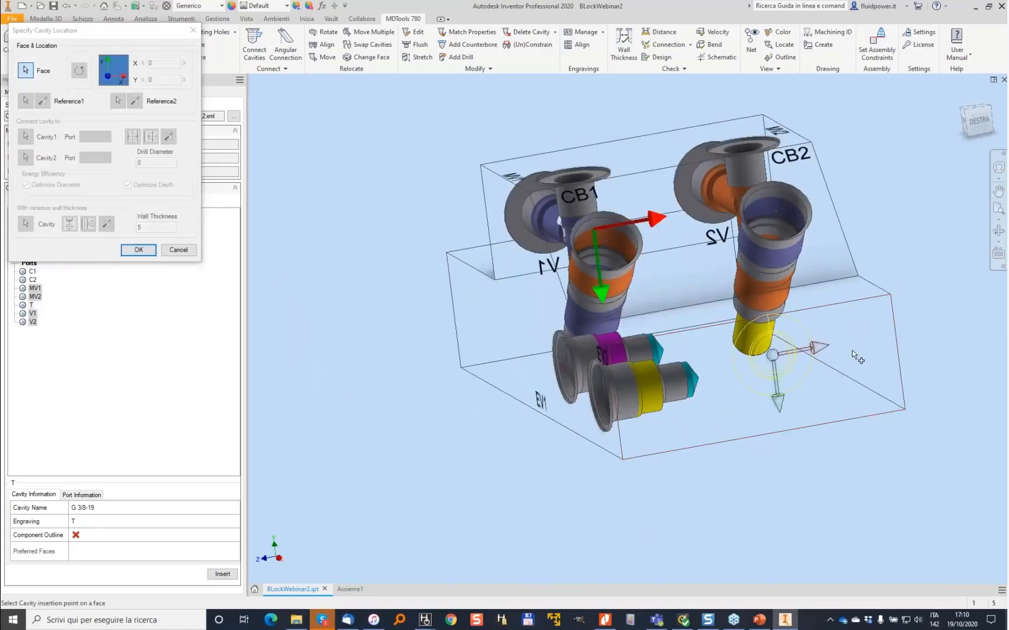
click(138, 249)
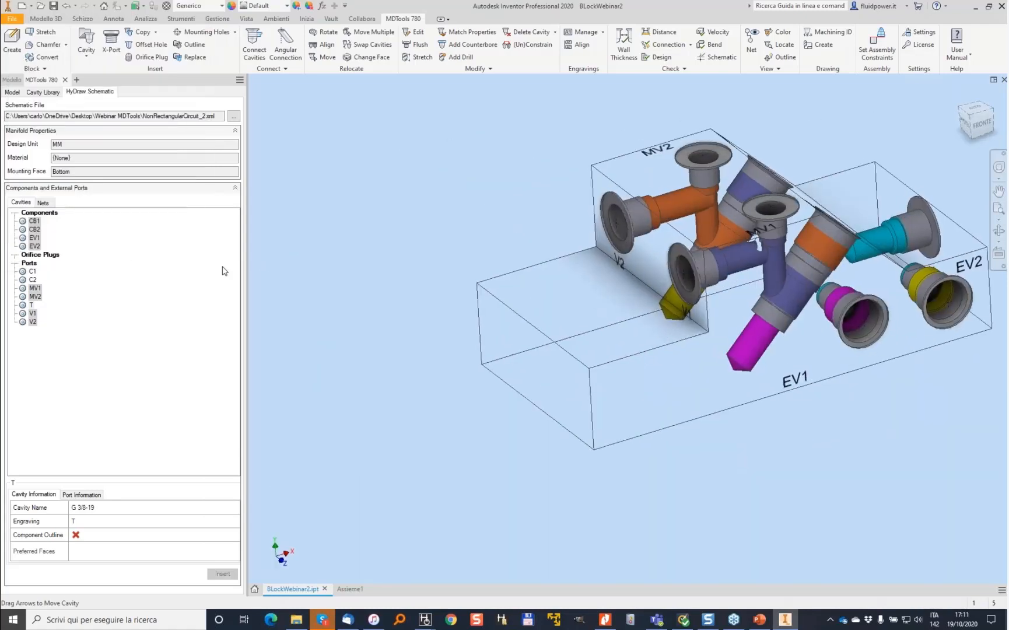
Step: Insert the size 10 port C1 on the bottom face of the block at X 30 and Y 25
shift+middle_drag(467, 318, 533, 342)
click(33, 272)
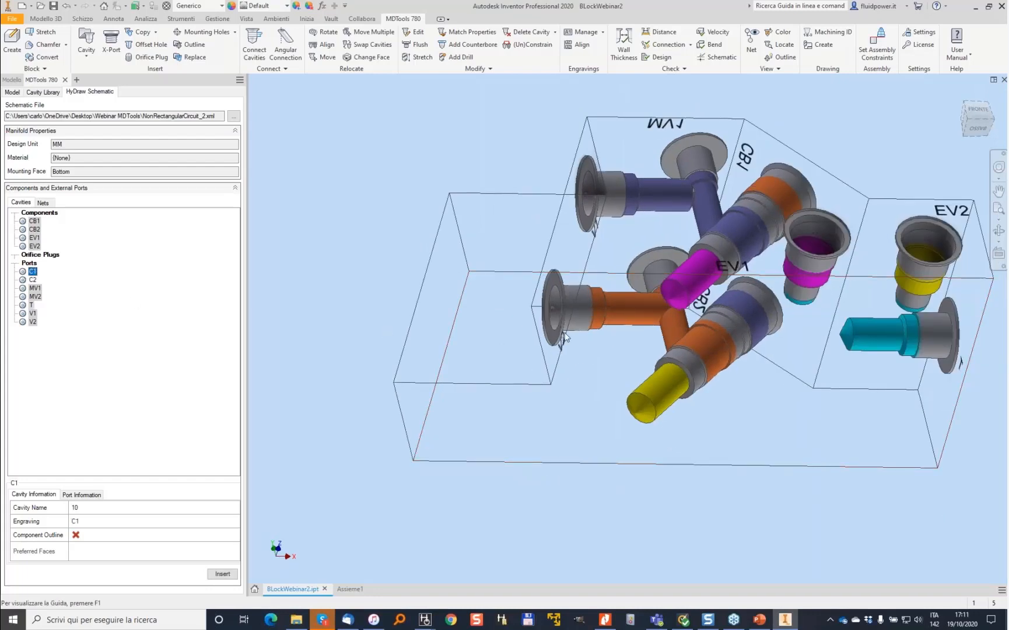
click(533, 320)
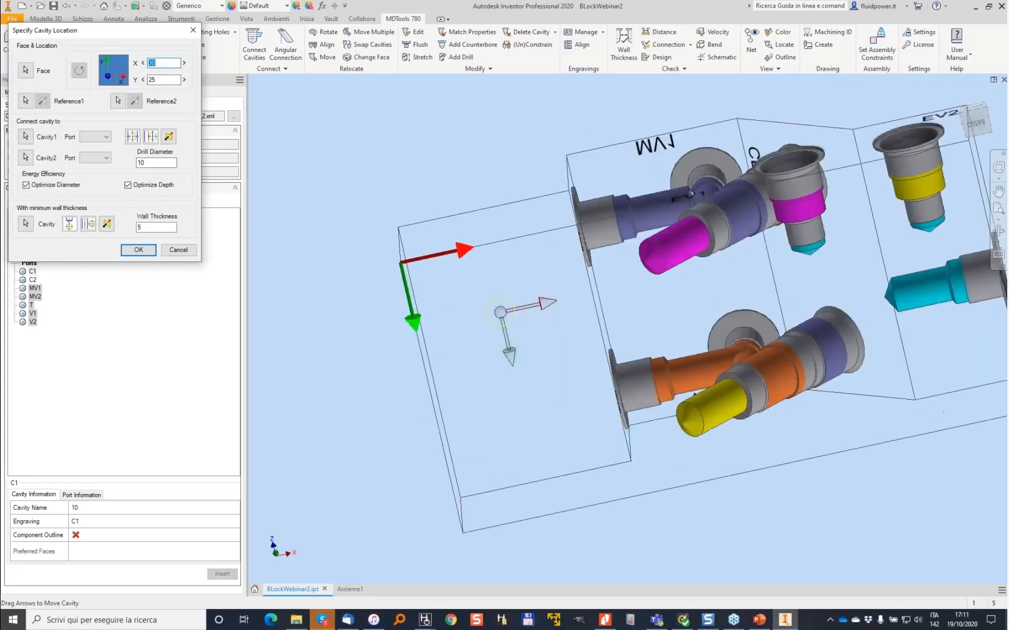
click(138, 249)
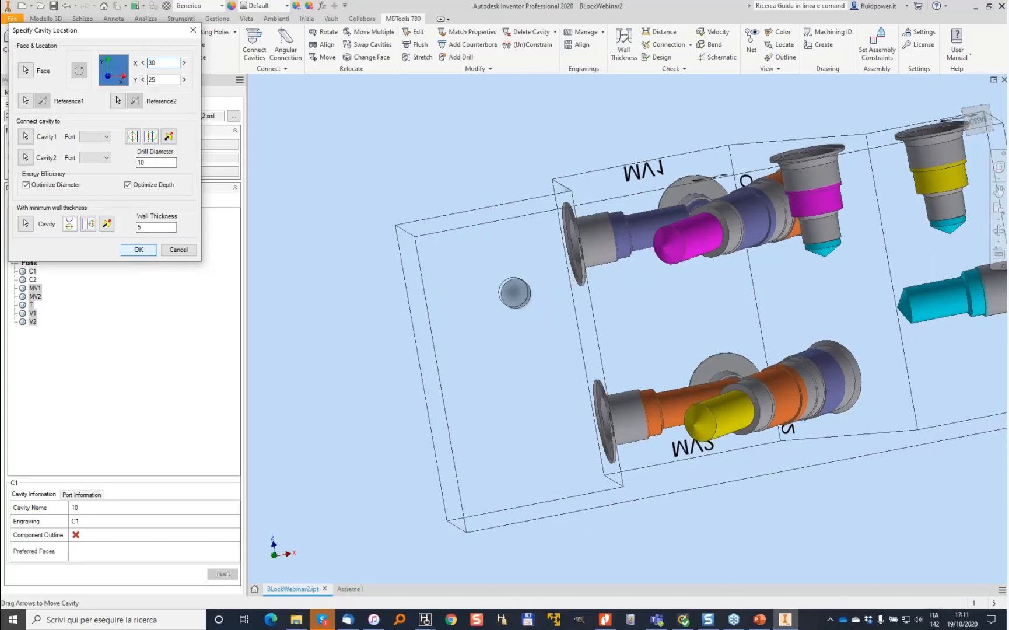
Step: Insert the size 10 port C2 on the block's bottom face, referenced to C1 at X 0 and Y 50
click(33, 280)
click(544, 420)
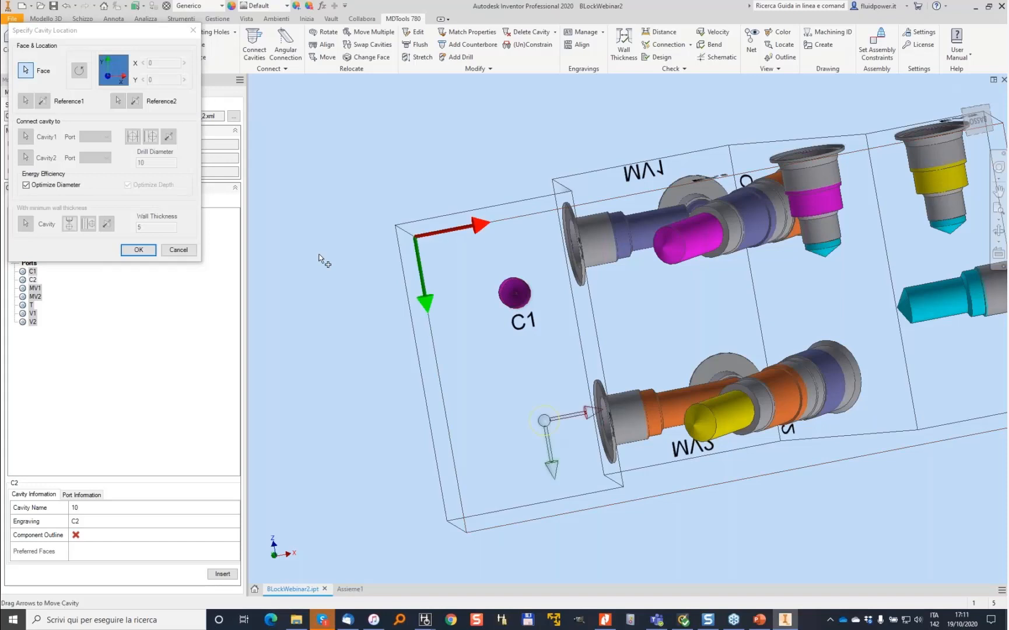
click(515, 292)
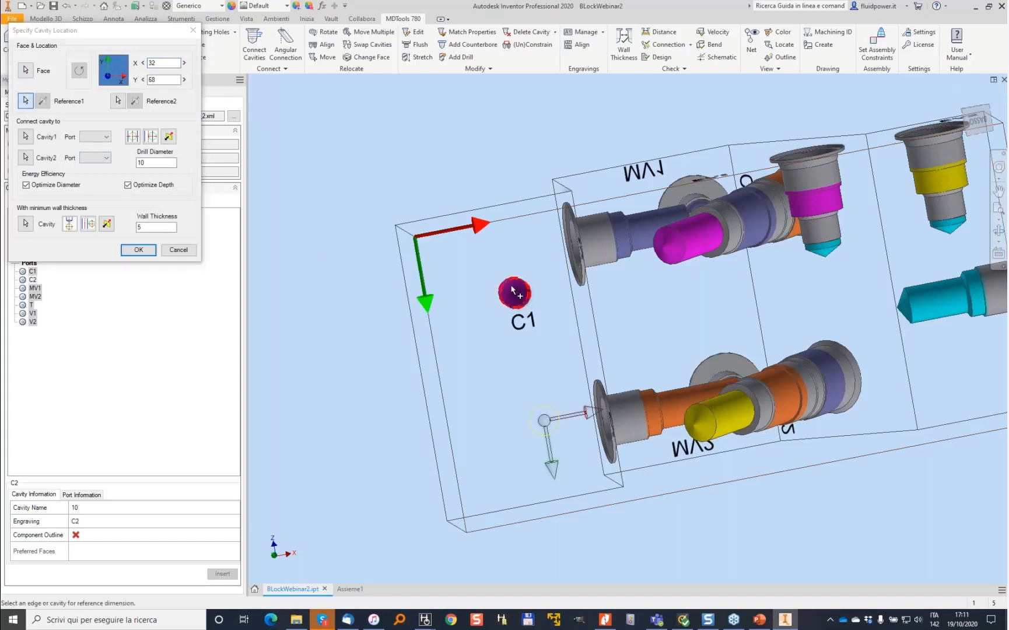
double_click(164, 62)
text(0)
key(Tab)
text(50)
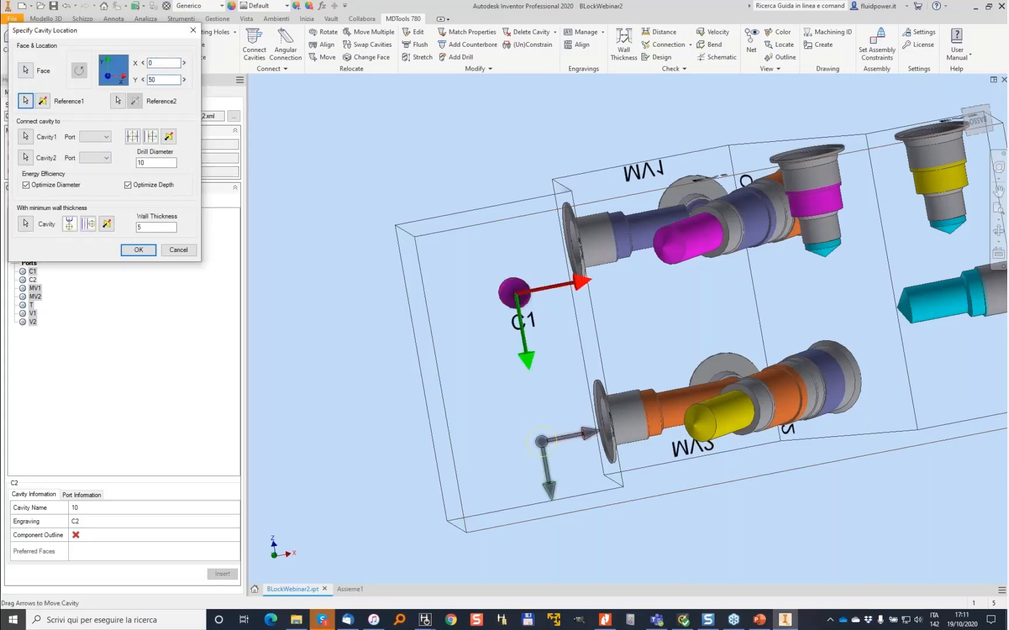
key(Return)
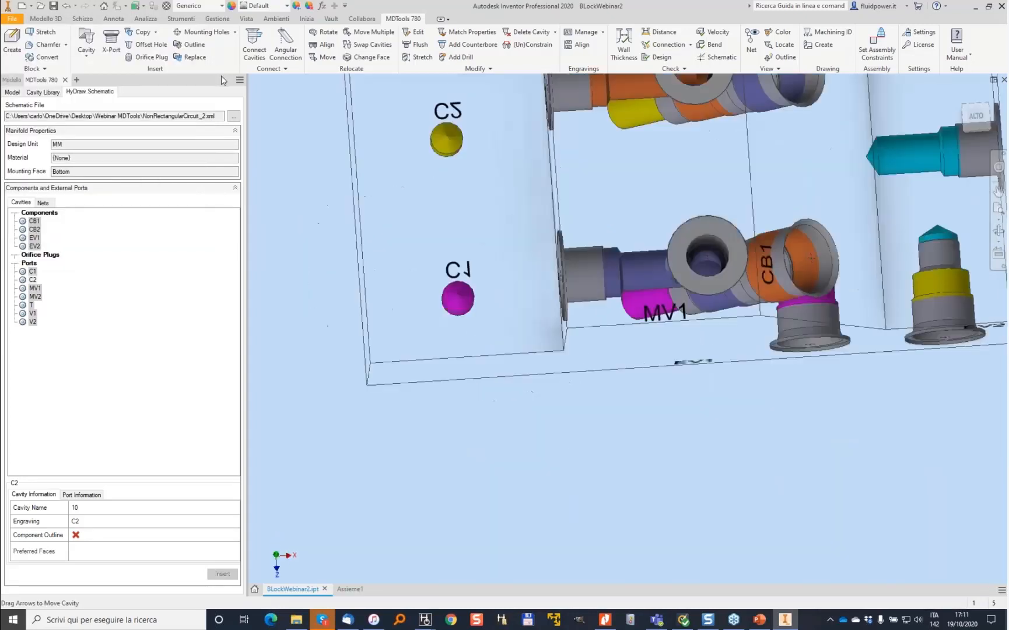
Step: Start inserting a TCEI M8 through hole from the 0-Fissaggi Passanti library with component ID bh1
click(52, 93)
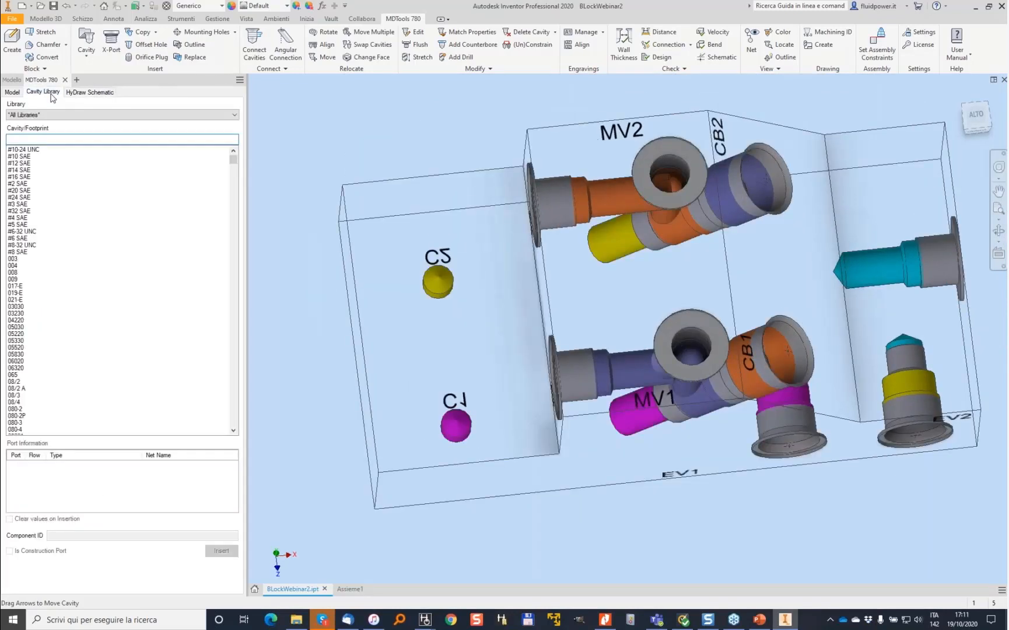
click(224, 115)
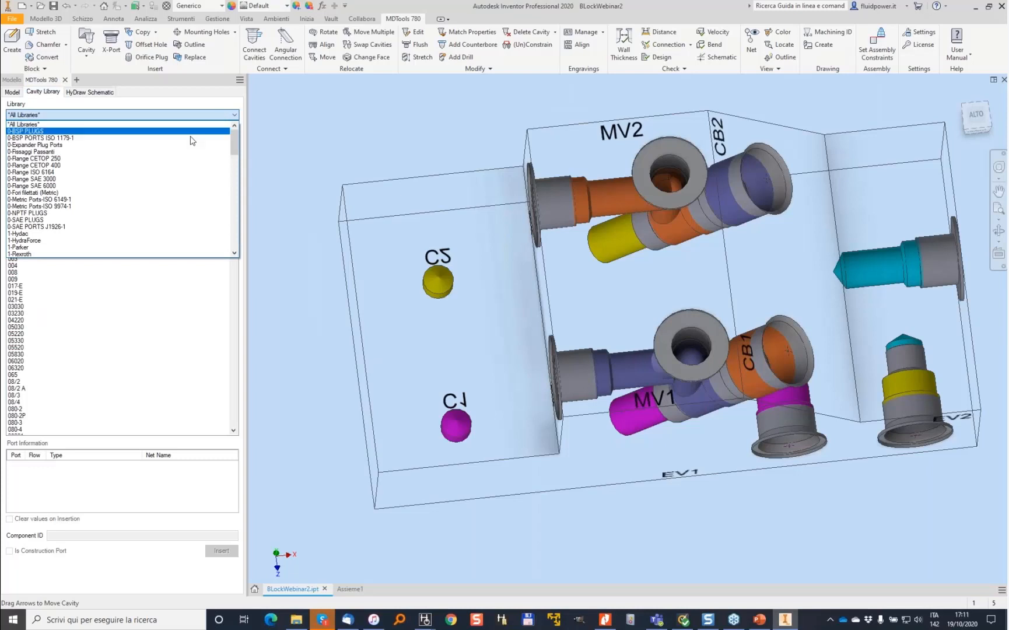
click(69, 193)
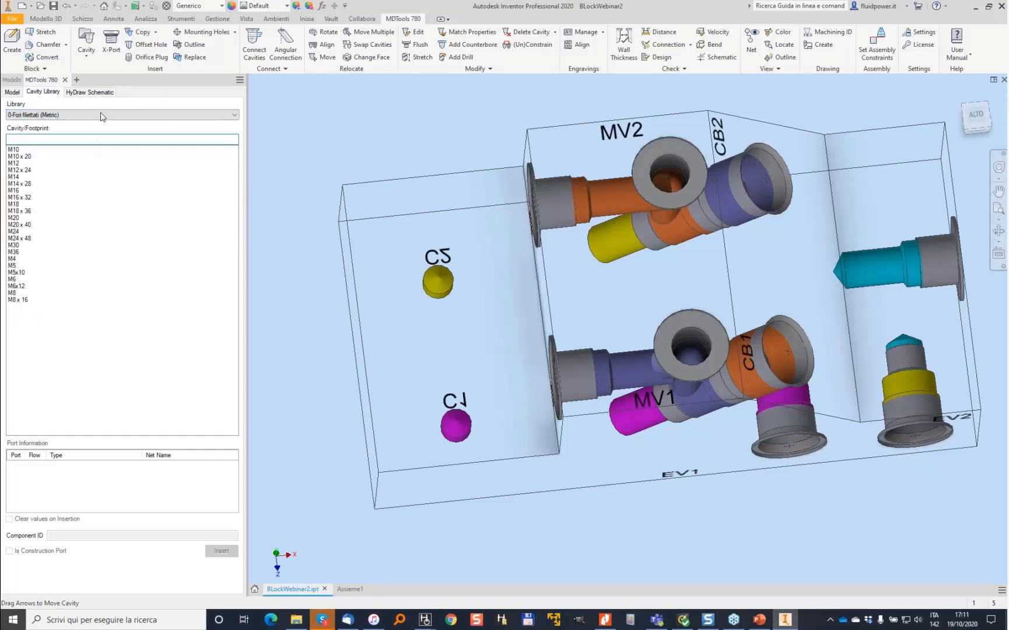
click(93, 115)
scroll(69, 137, up, 3)
scroll(69, 137, up, 2)
click(42, 139)
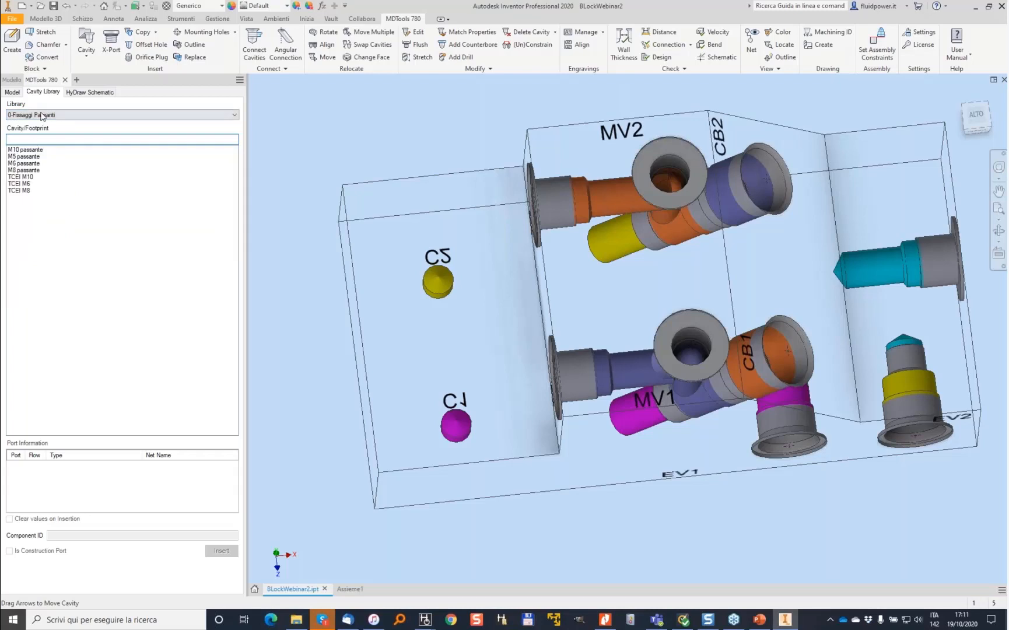
click(25, 193)
click(99, 535)
text(bh1)
click(222, 551)
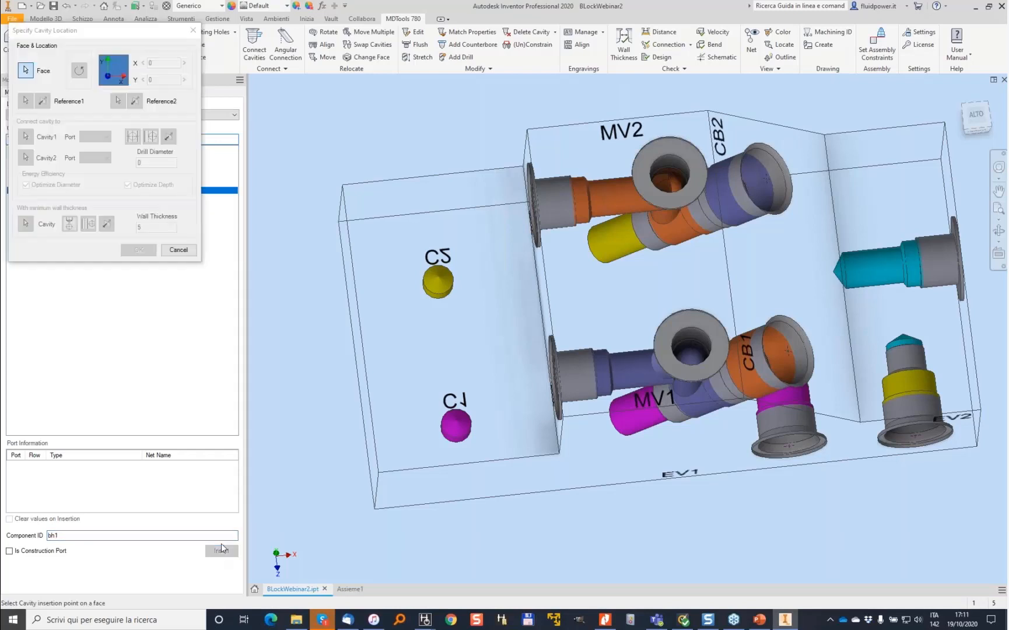
Step: Place hole bh1 on the top face of the block's low step, referenced to C1 at X 15 and Y 15
click(417, 441)
click(404, 436)
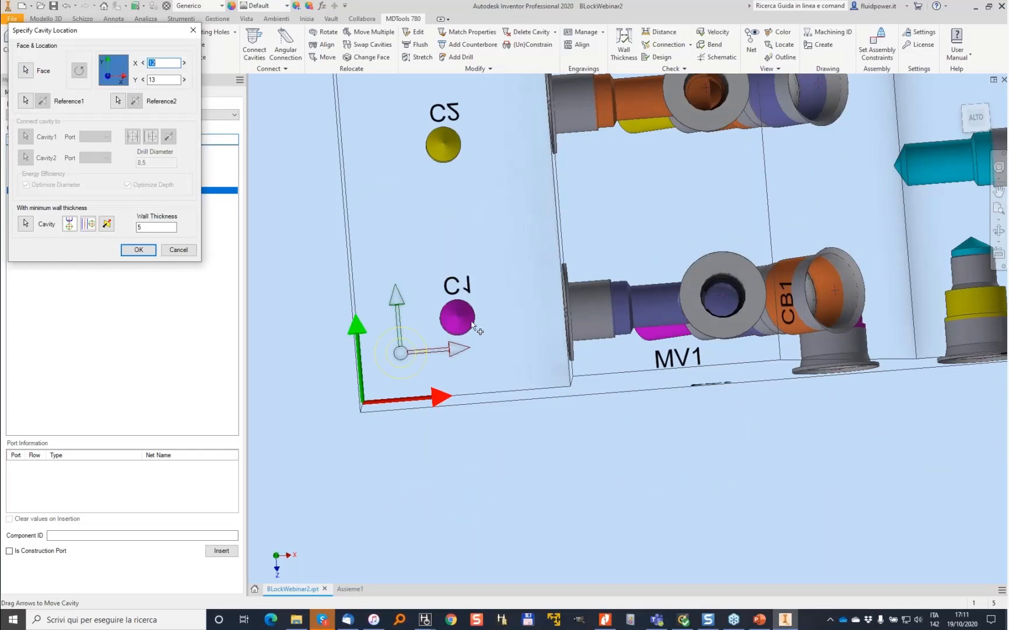
click(24, 101)
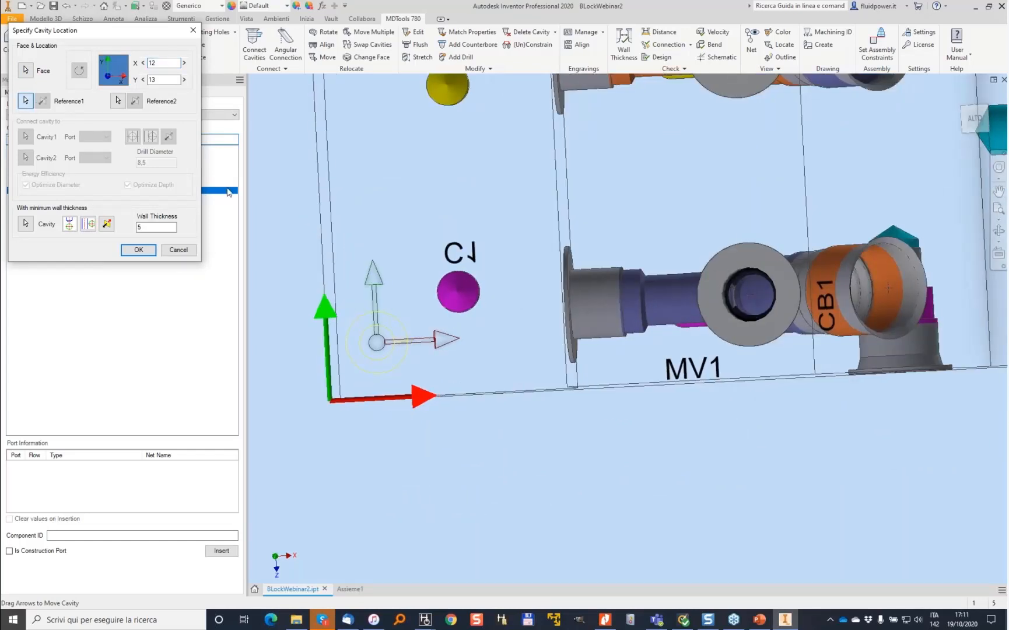
click(459, 291)
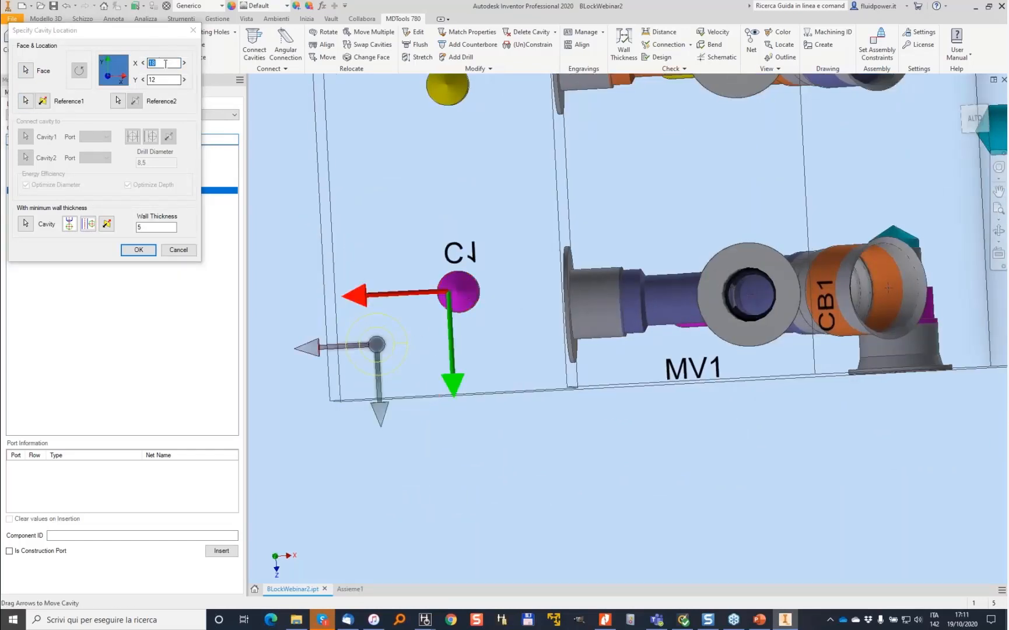
text(20)
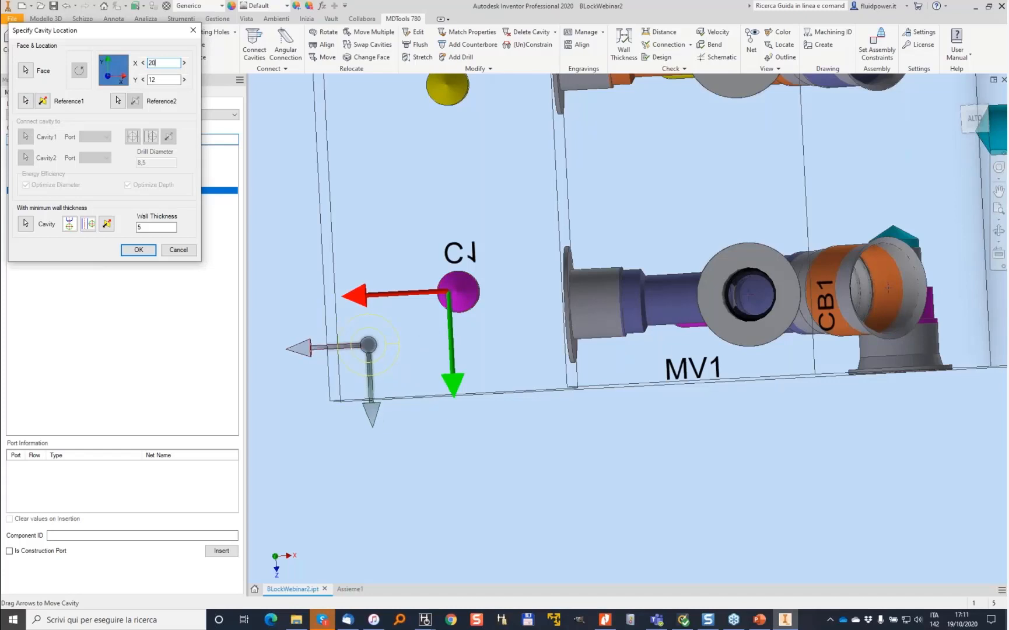
text(20)
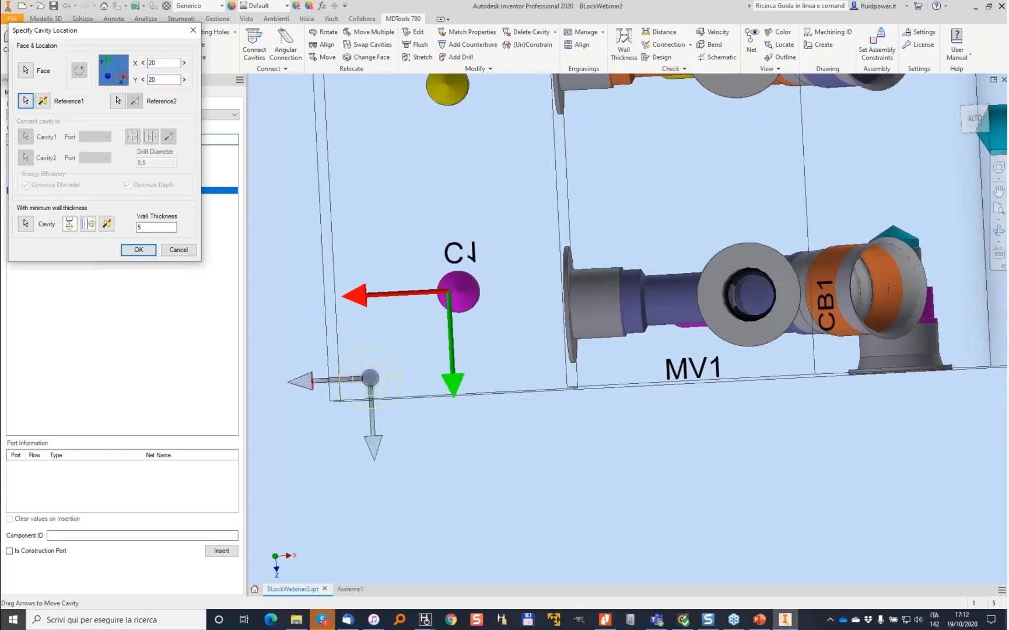
text(15)
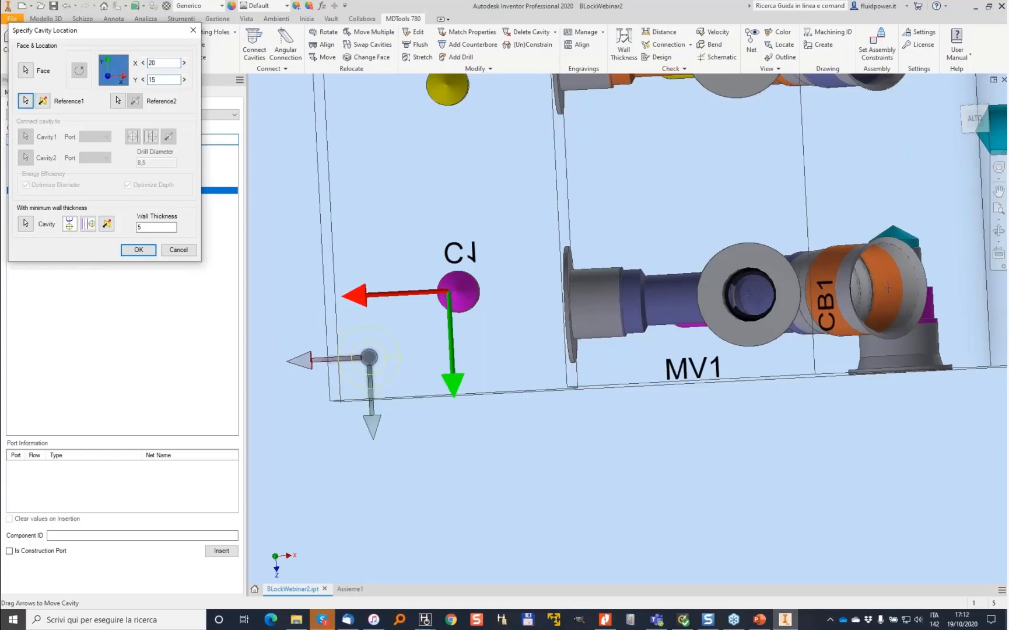
text(15)
key(Tab)
key(Return)
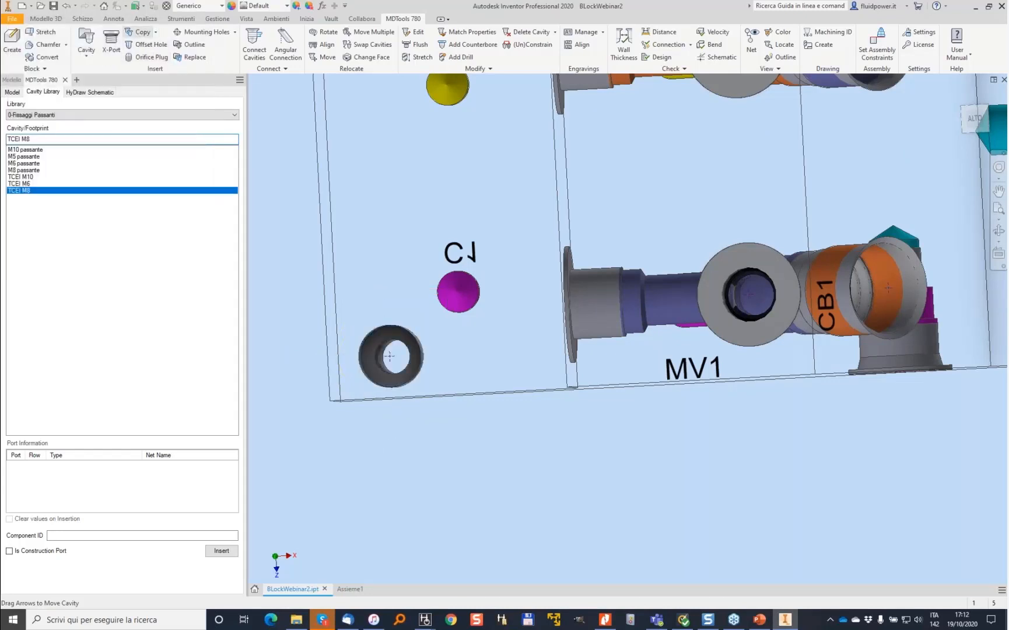
Step: Copy the bh1 hole as bh2 beside C2 on the same face, at X 15 and Y 15 from C2
click(142, 32)
click(399, 347)
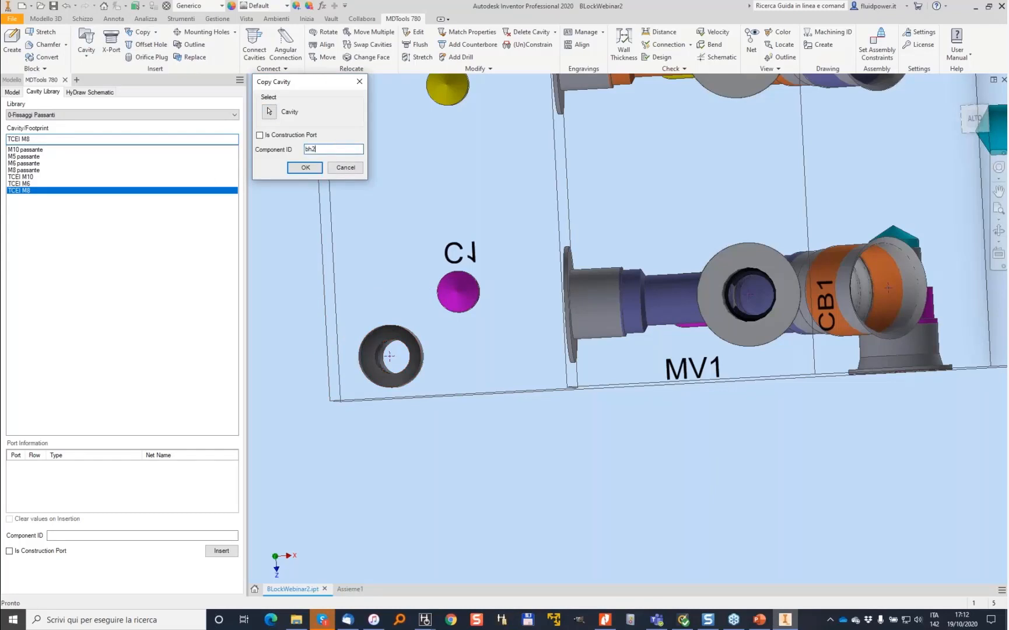
click(309, 168)
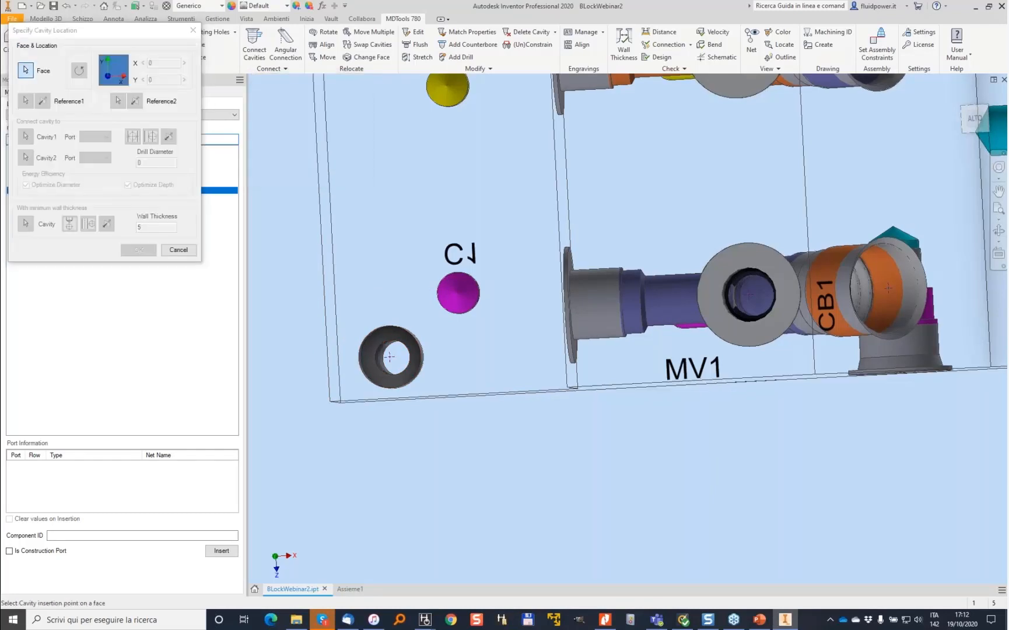
click(452, 212)
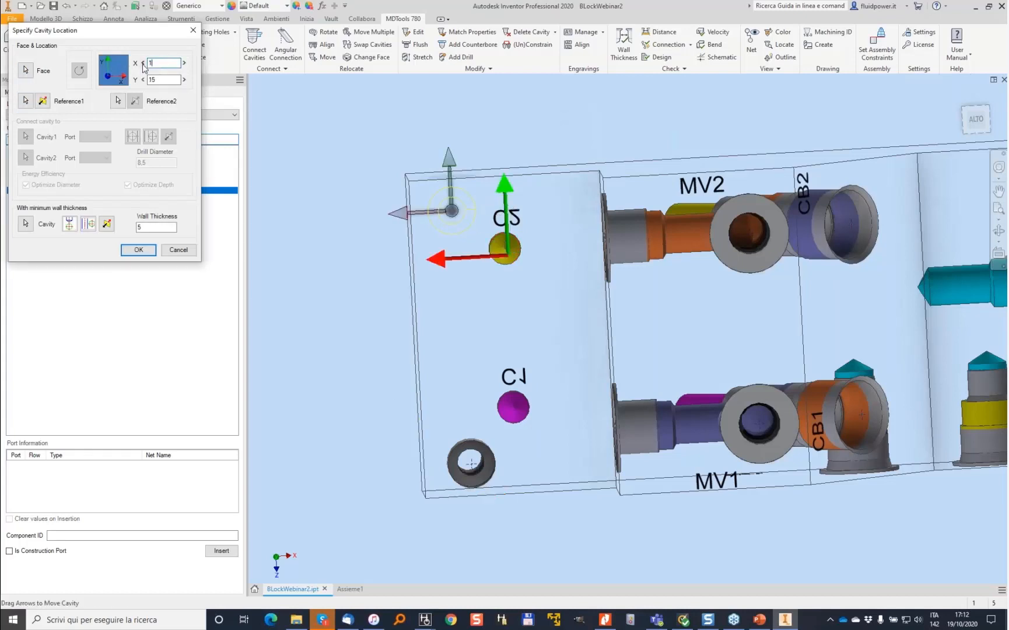
text(5)
click(141, 253)
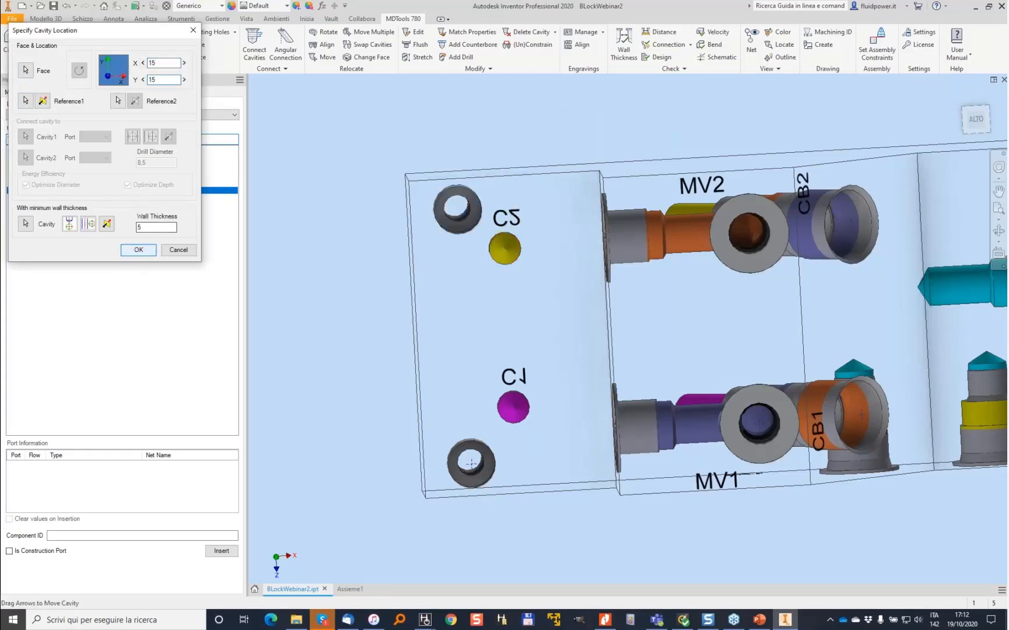
Step: Copy the two TCEI M8 holes together with a 40 mm X offset as one new station
click(158, 34)
click(158, 70)
click(469, 194)
click(462, 444)
click(39, 81)
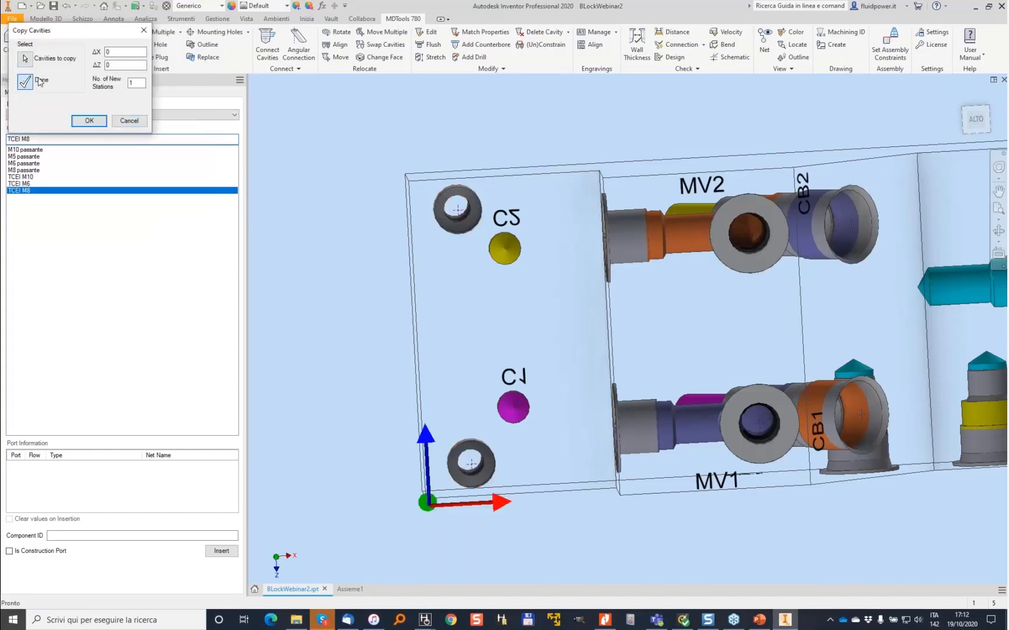
text(40)
key(Tab)
key(Return)
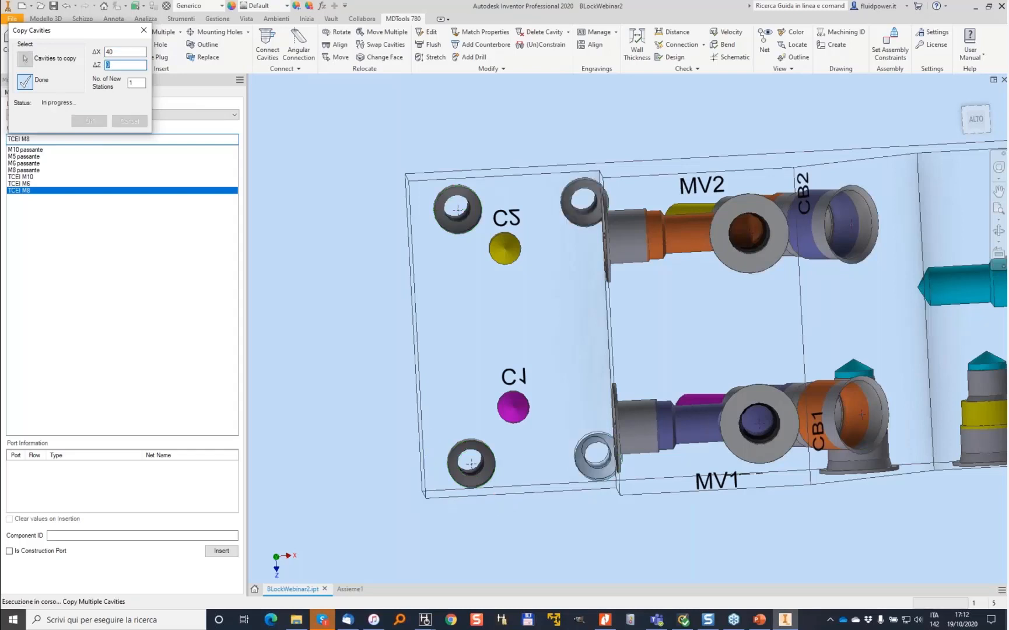
Step: Move all four TCEI M8 holes together by -5 mm in X
click(382, 32)
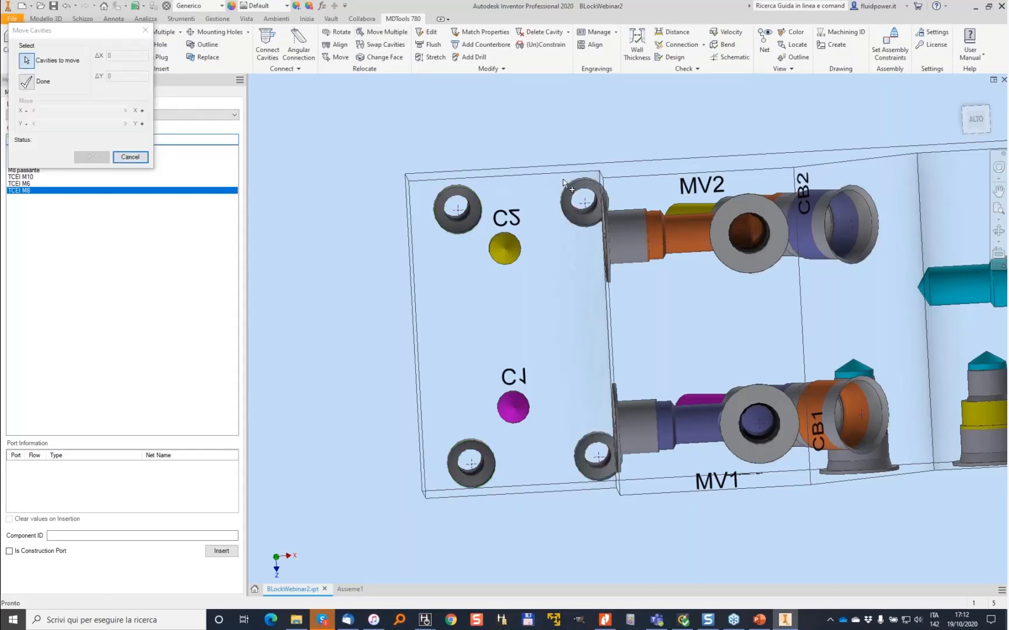
click(581, 199)
click(458, 209)
click(472, 463)
click(598, 456)
click(26, 81)
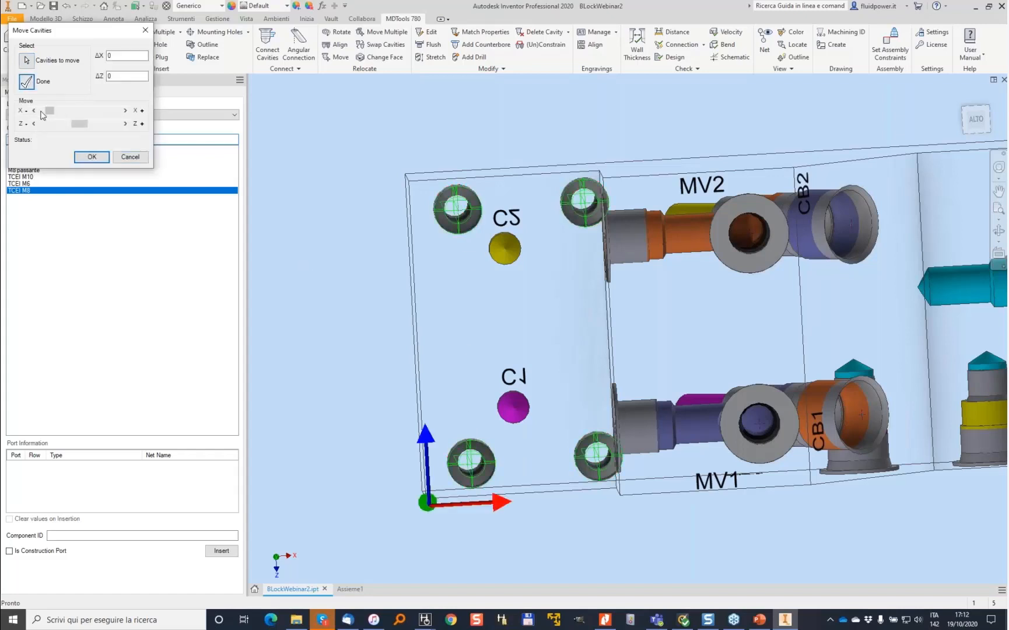
click(43, 112)
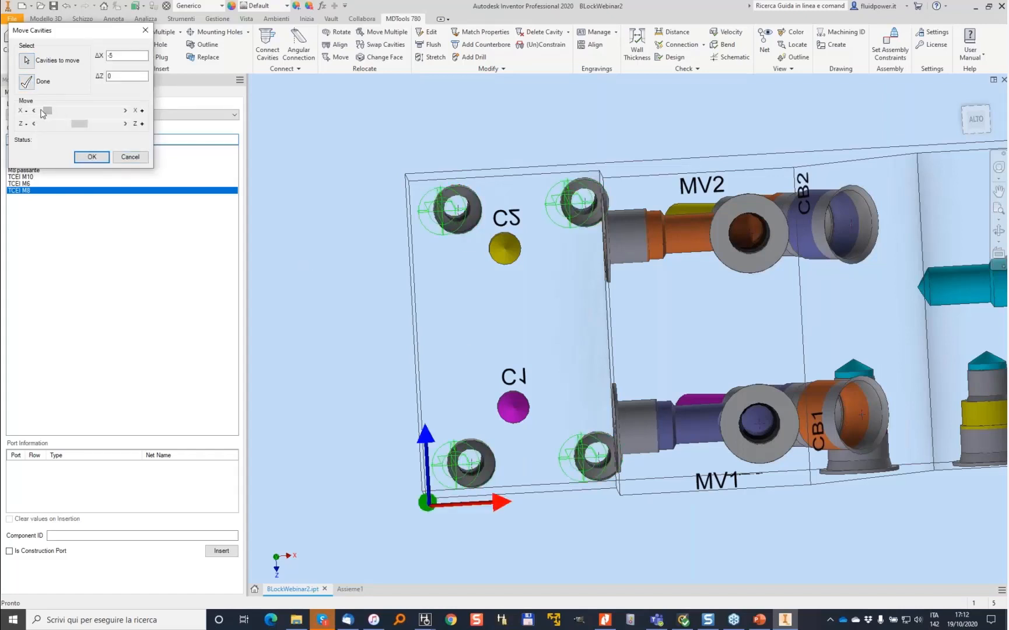
click(71, 109)
click(43, 112)
click(95, 156)
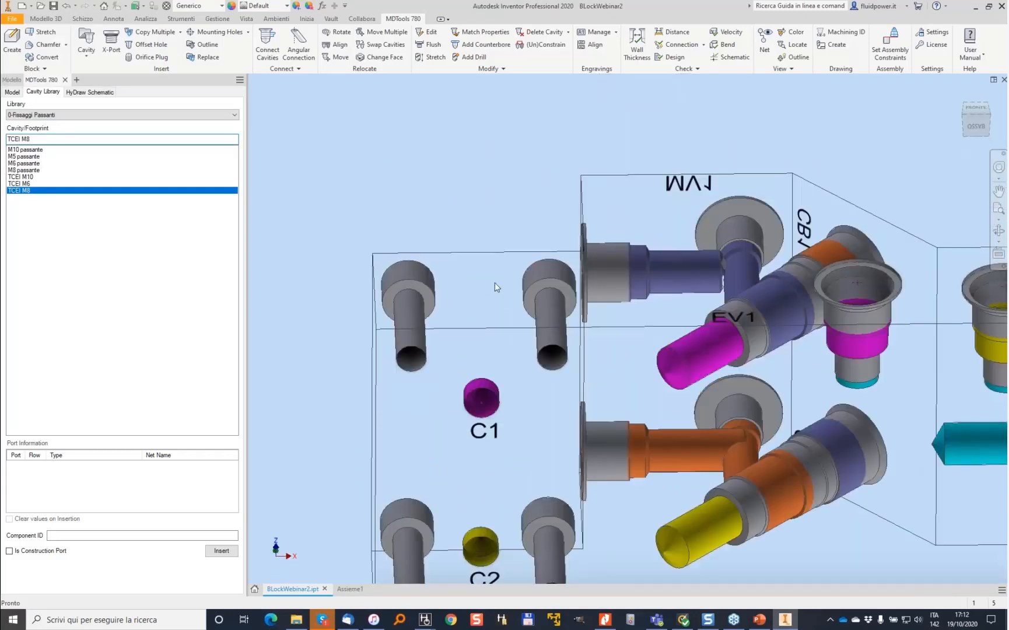
Step: Insert an O-ring groove of size 2062-016 around port C1
click(248, 32)
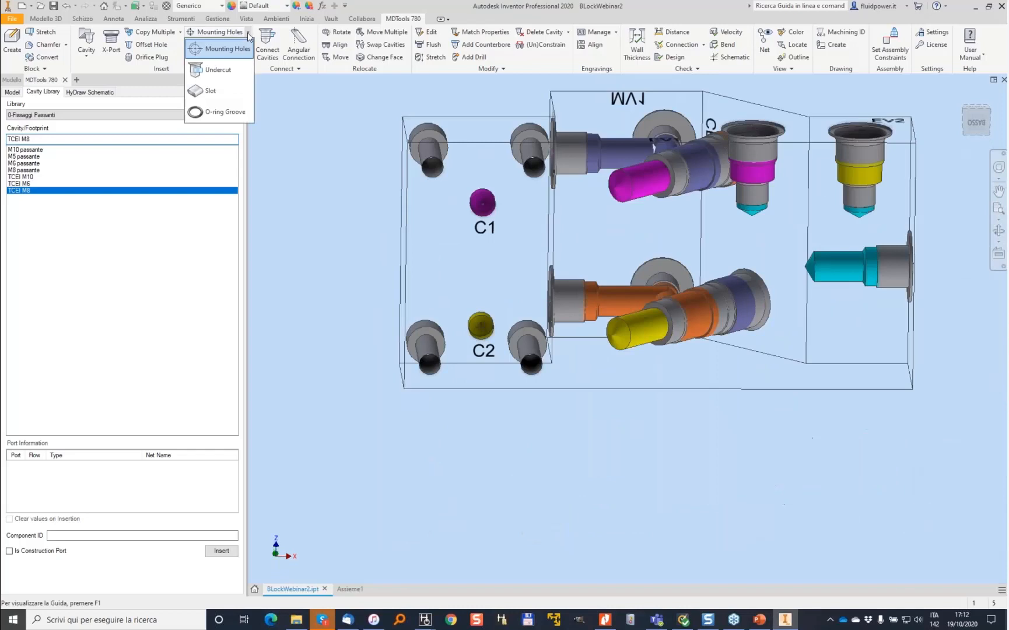
click(222, 111)
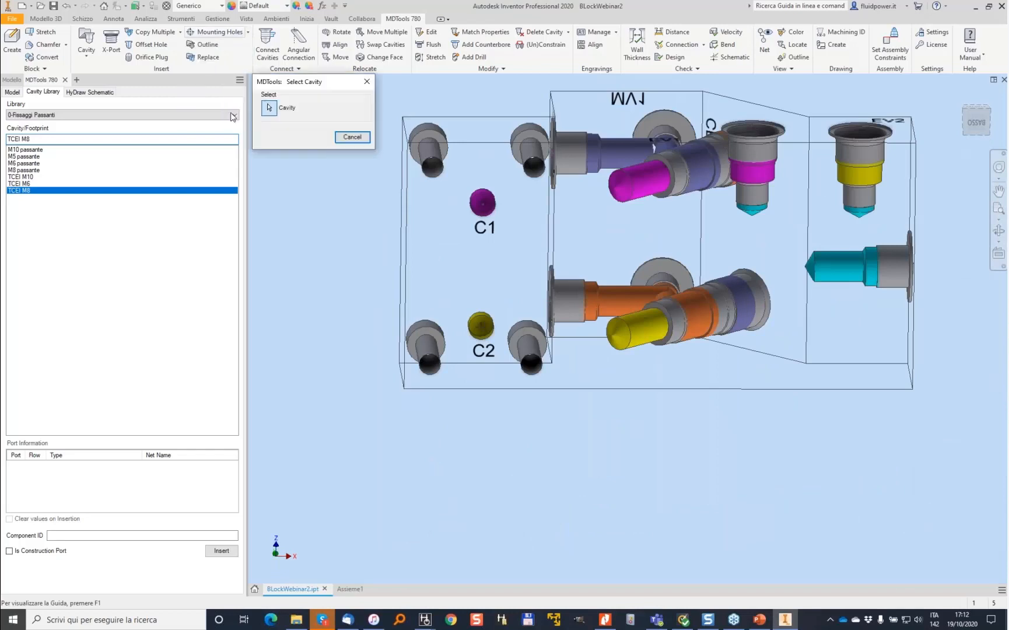
click(483, 203)
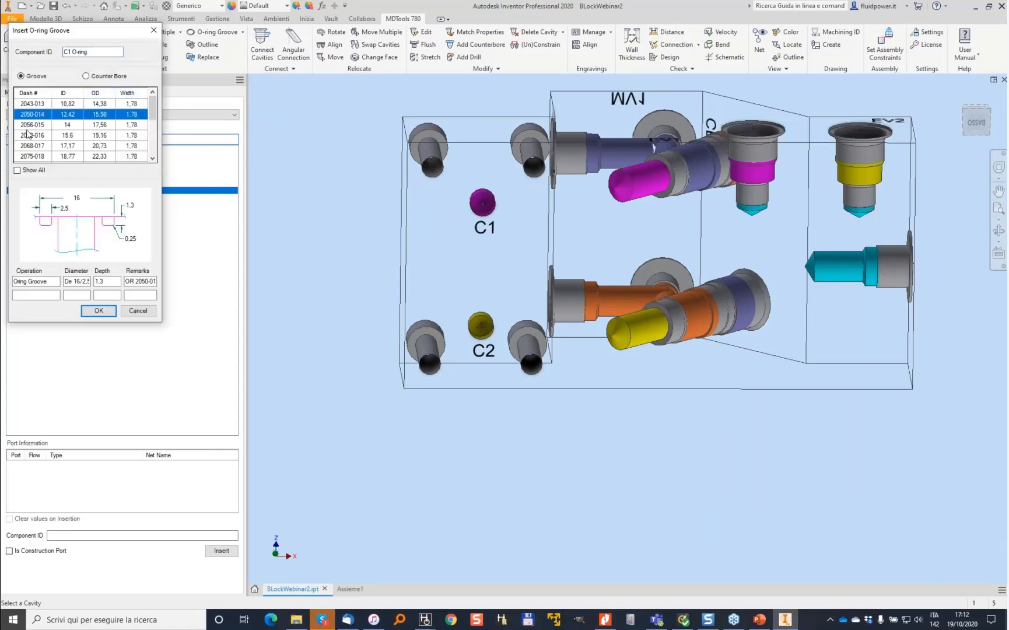
click(25, 137)
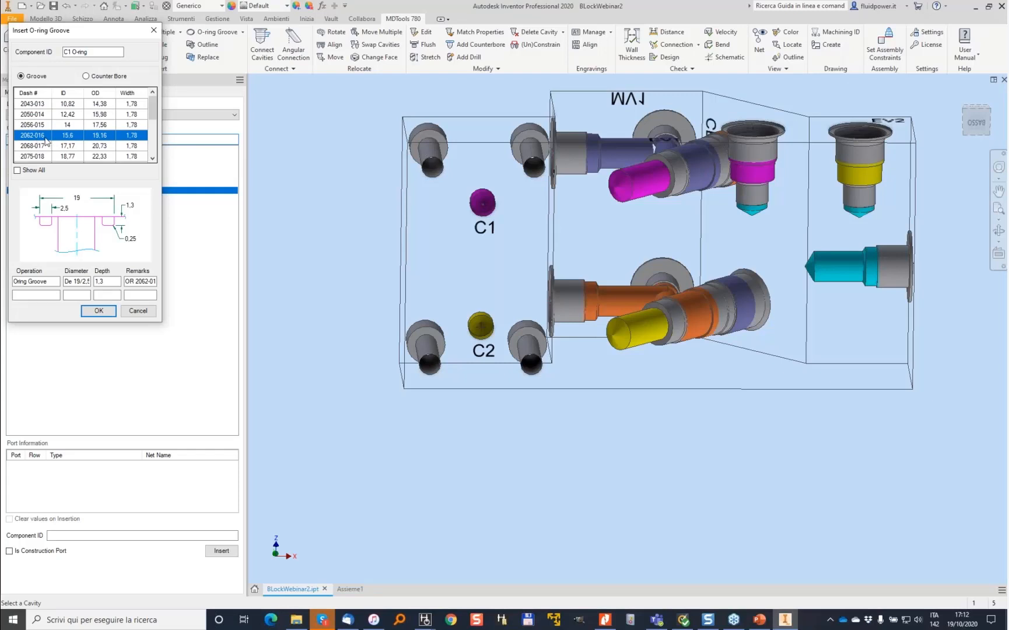
click(99, 310)
Step: Insert an O-ring groove of size 2062-016 around port C2
click(201, 33)
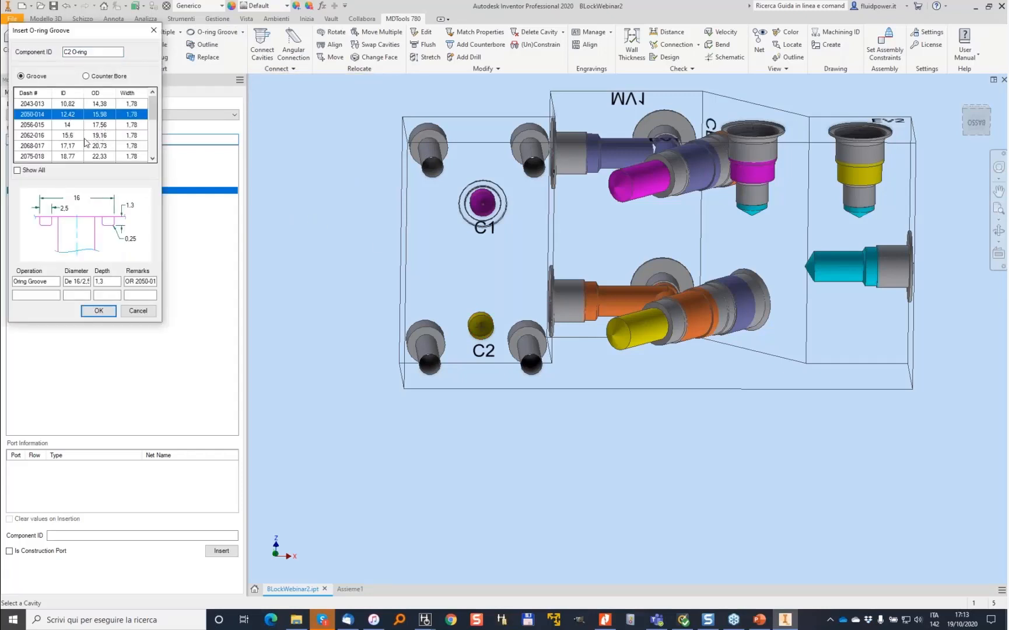
click(84, 137)
click(99, 311)
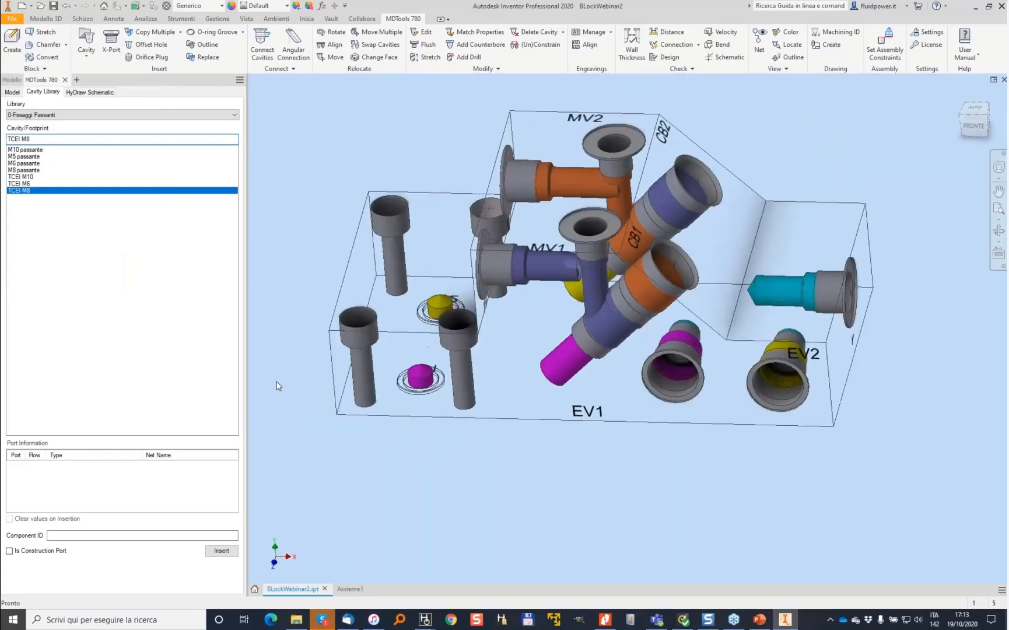
Step: Switch to the Assieme1 assembly and run Auto Assemble on the updated block
click(351, 590)
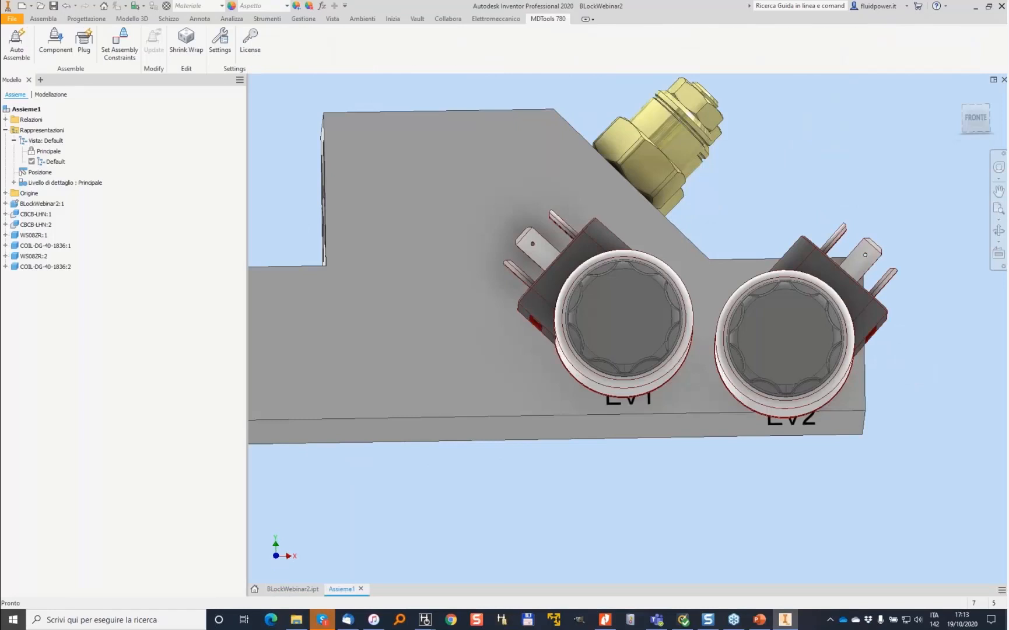
click(16, 39)
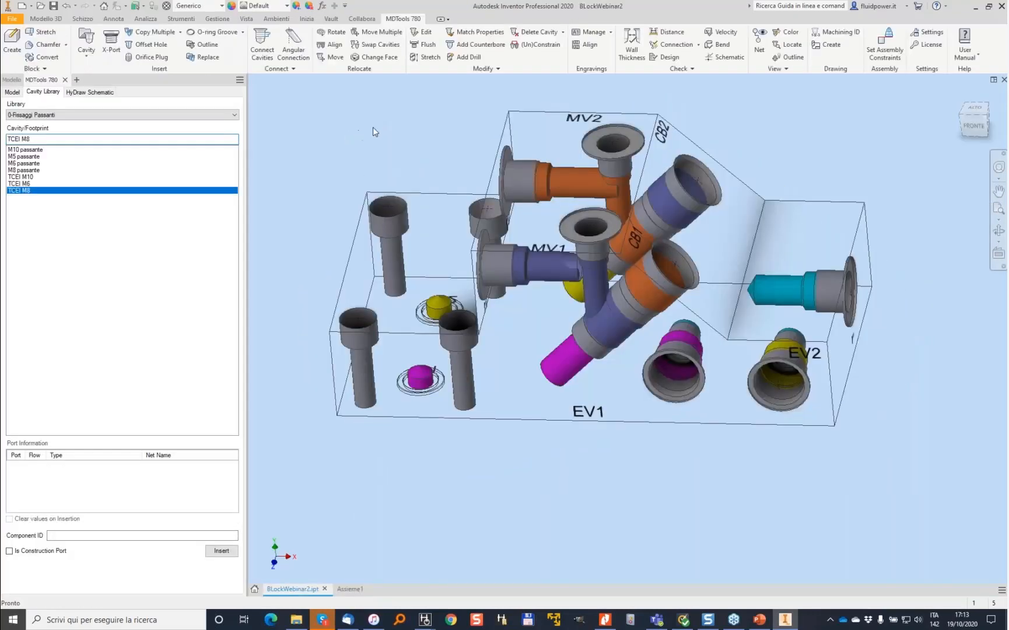
Step: Run a connection check including poor connections and inspect MV1, C1, CB1-1 and CB2-1 from the report
click(674, 44)
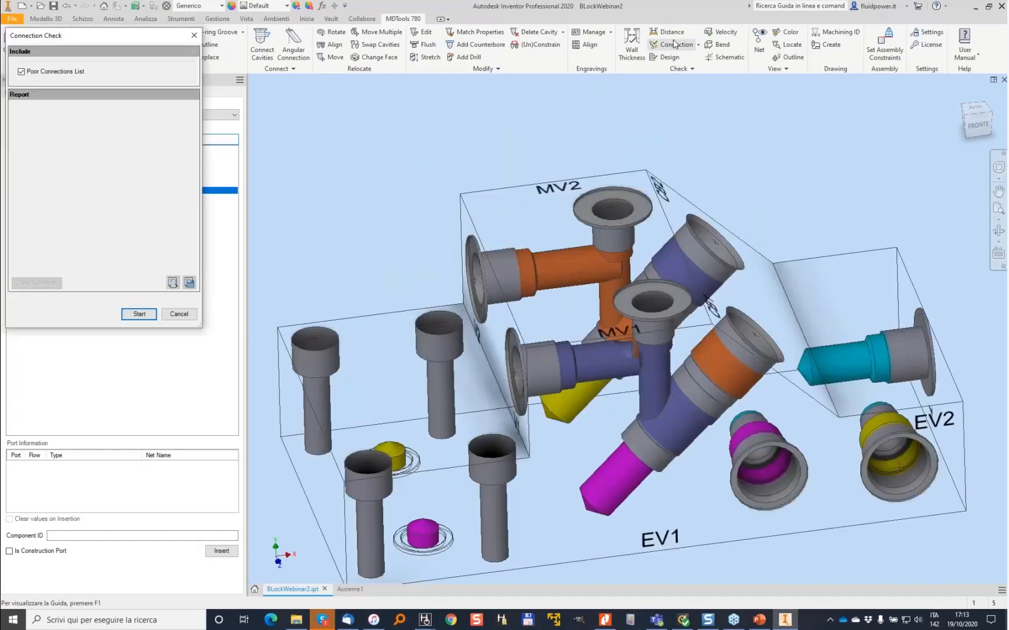
click(140, 314)
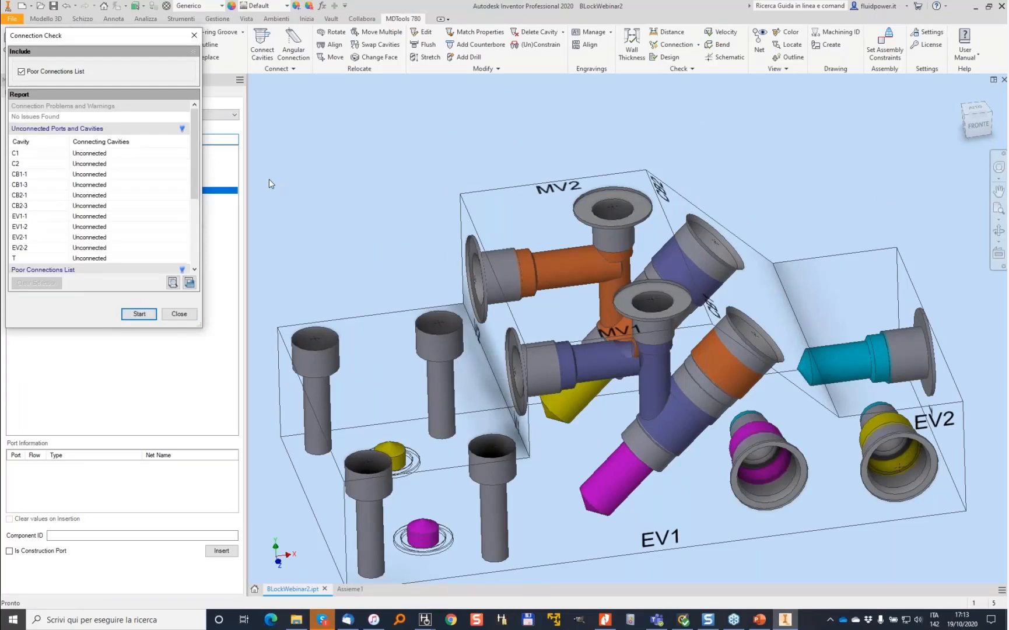
drag(202, 328, 336, 454)
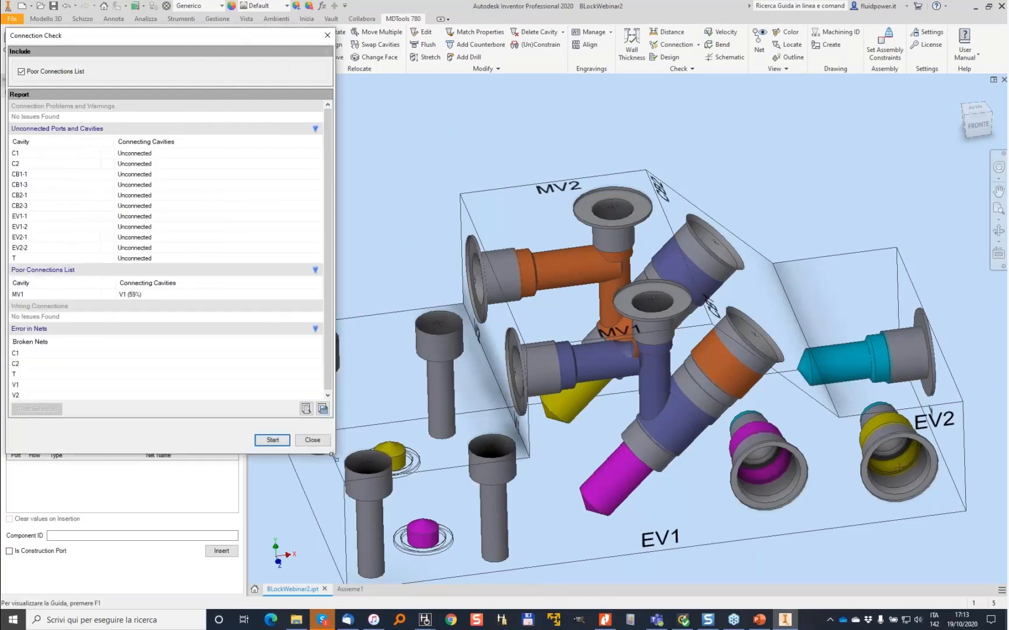
click(29, 293)
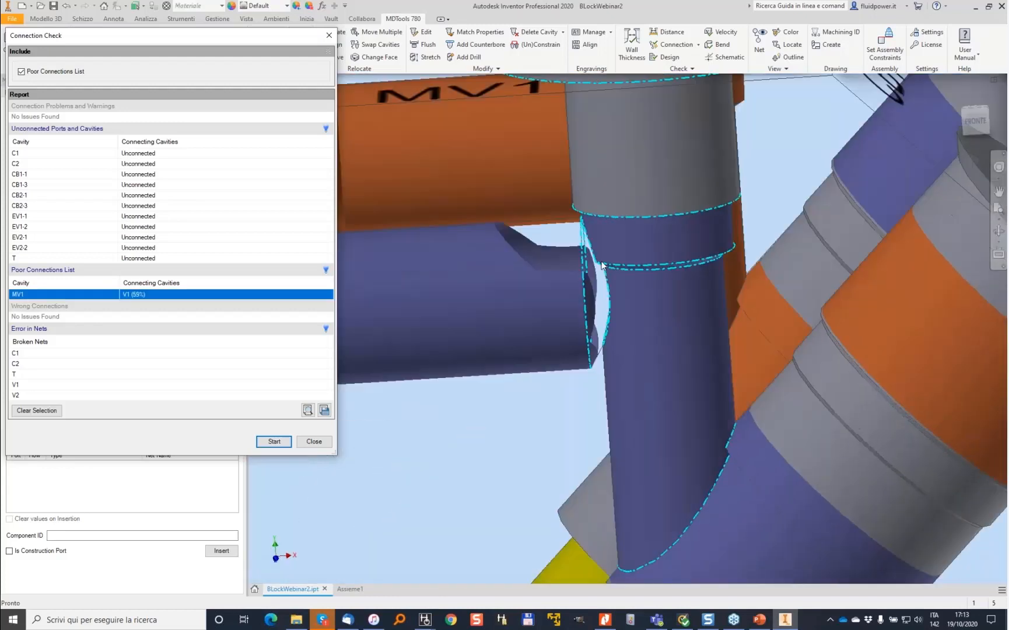
click(154, 156)
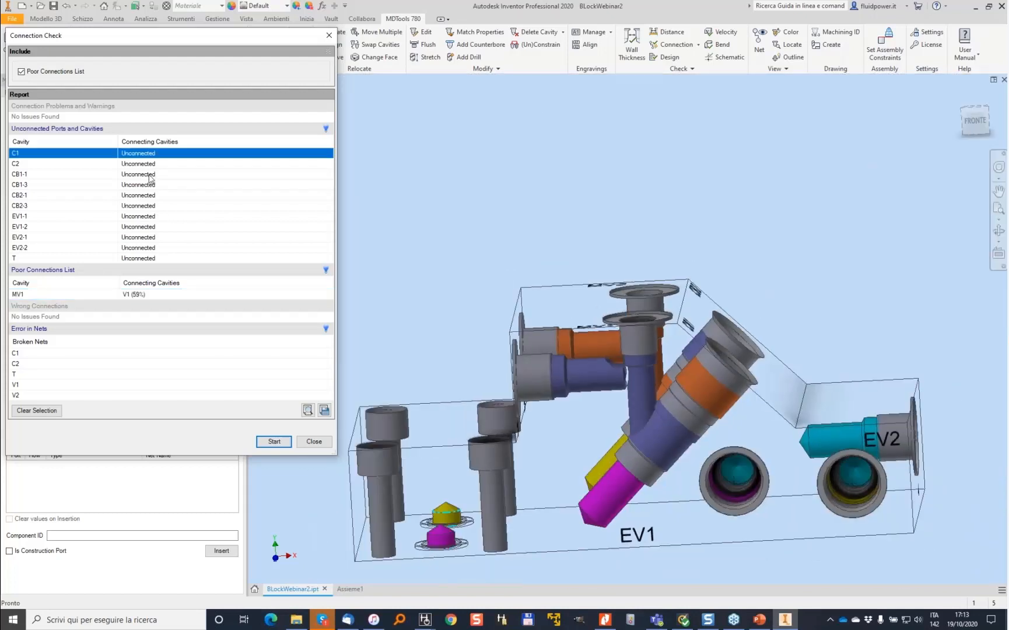
click(150, 175)
click(148, 200)
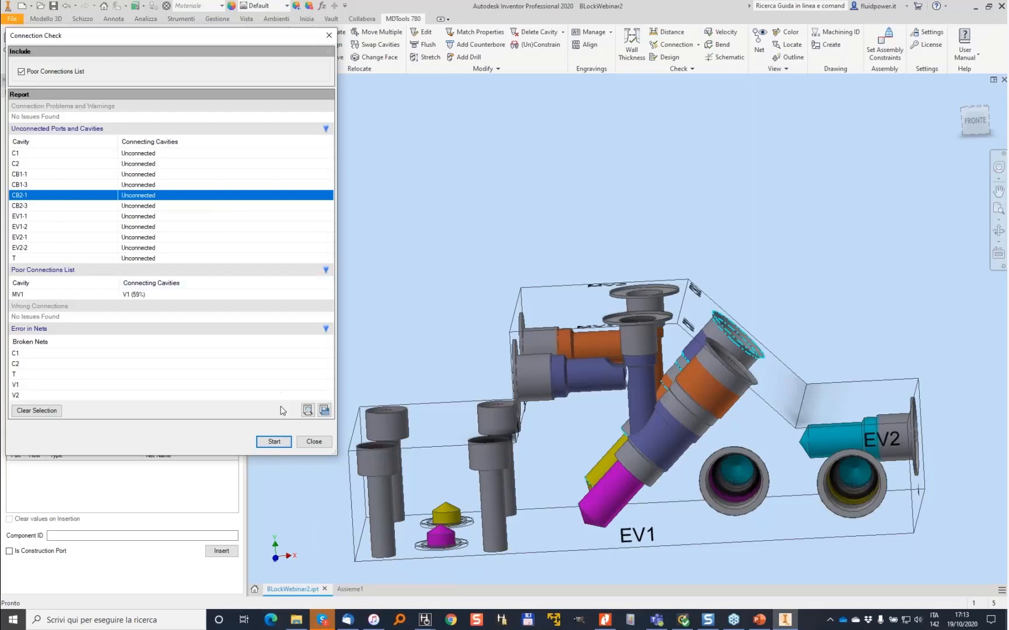
click(313, 441)
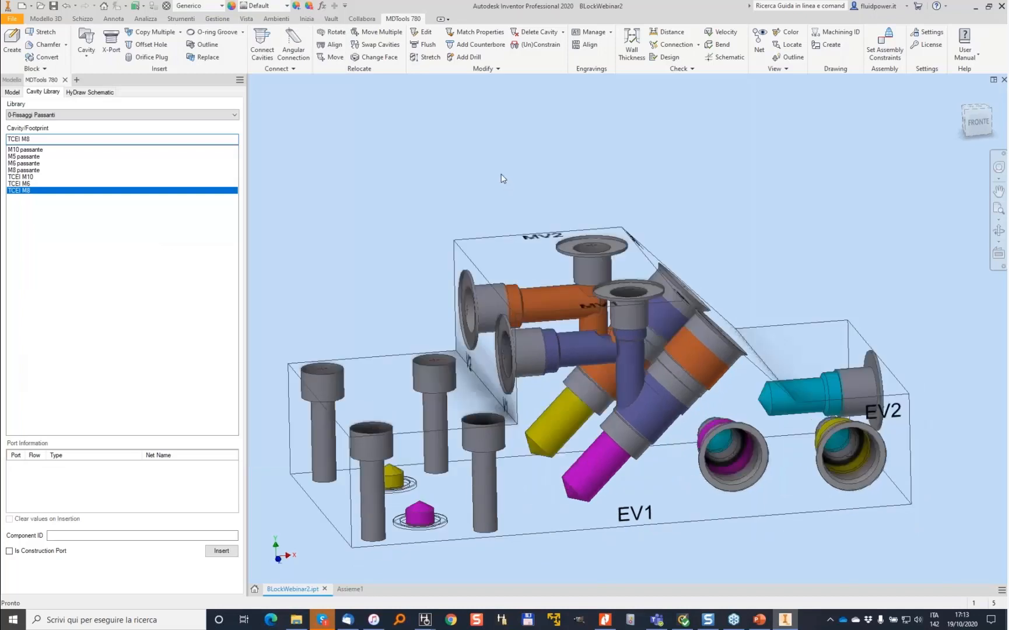
Step: Match the properties of cavity V1 to those of cavity V2
click(475, 31)
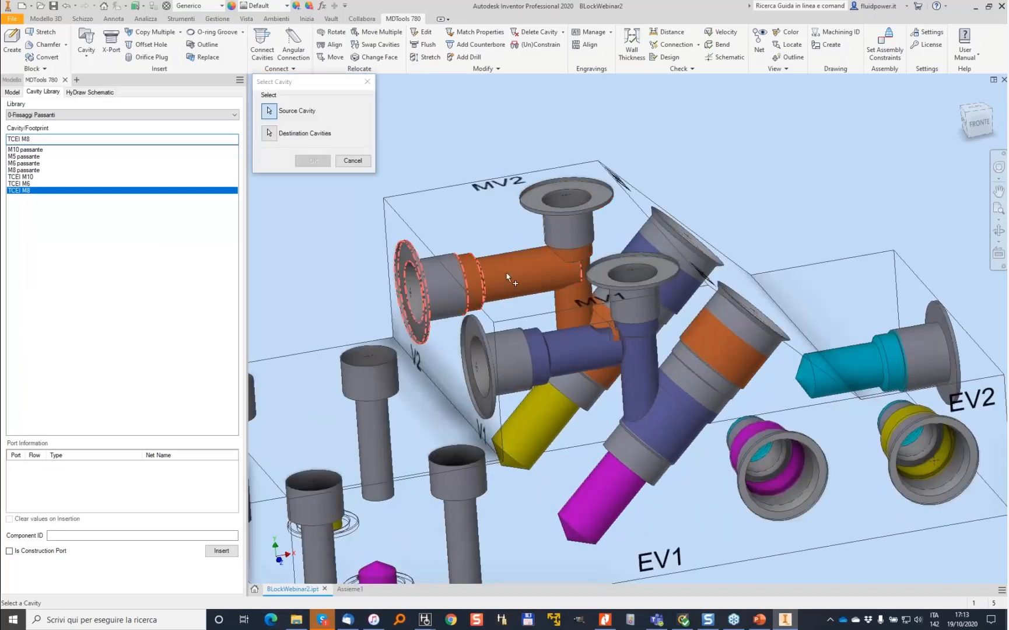
click(507, 273)
click(588, 355)
click(321, 163)
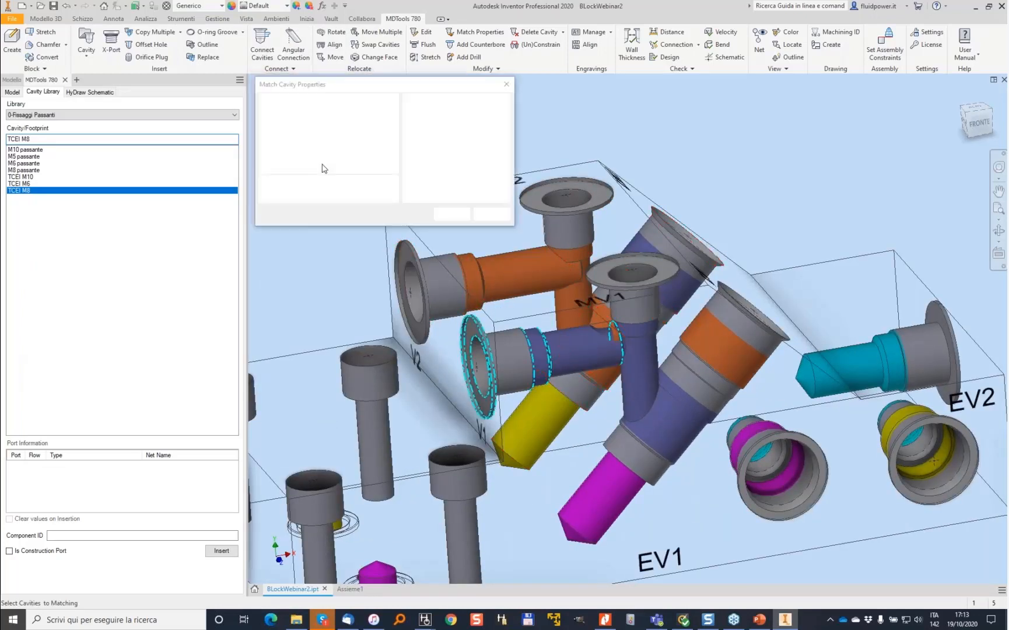
click(452, 214)
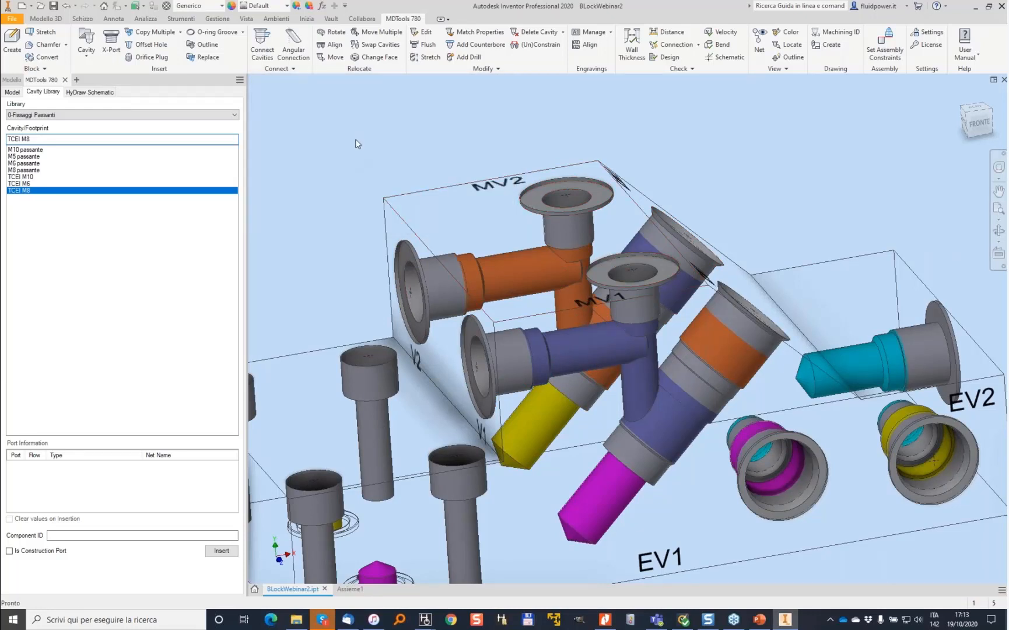
Step: Insert an XG18 construction port with an 8.5 drill on the block's left face, connected to port C1
click(111, 42)
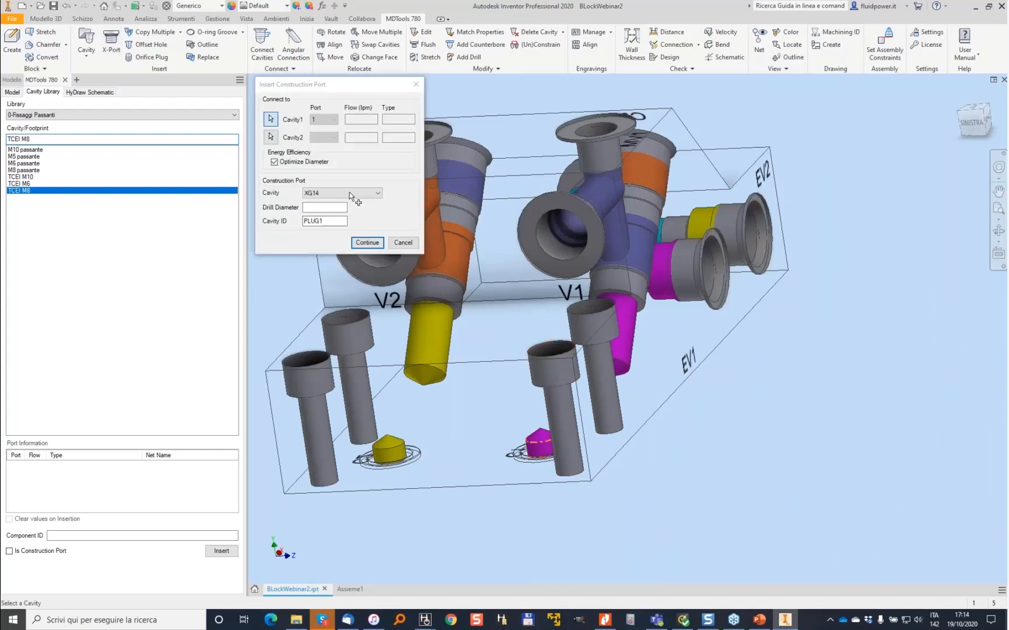
click(352, 192)
click(324, 237)
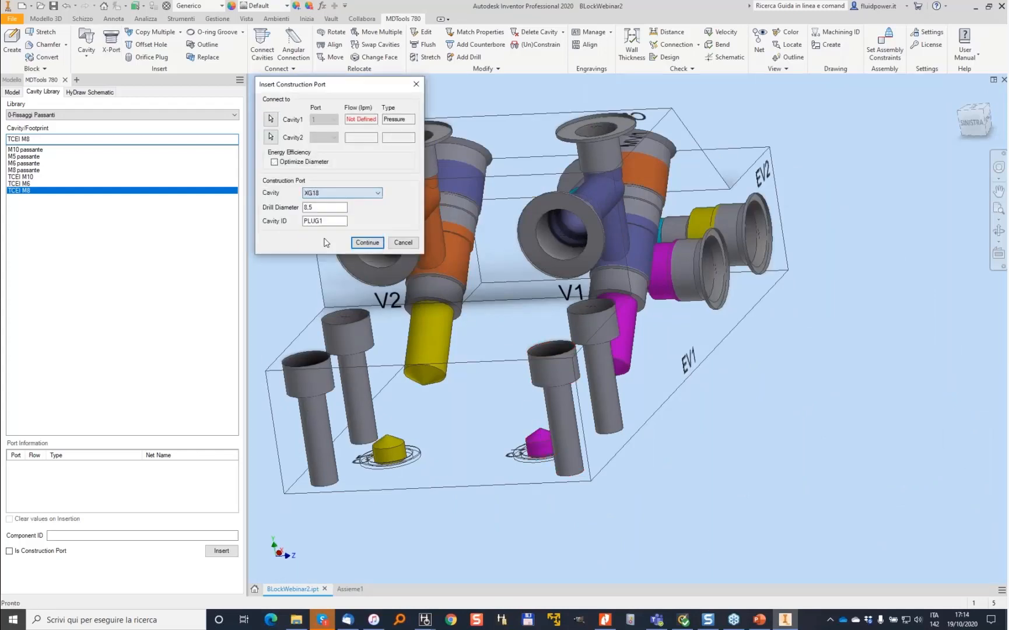
click(367, 242)
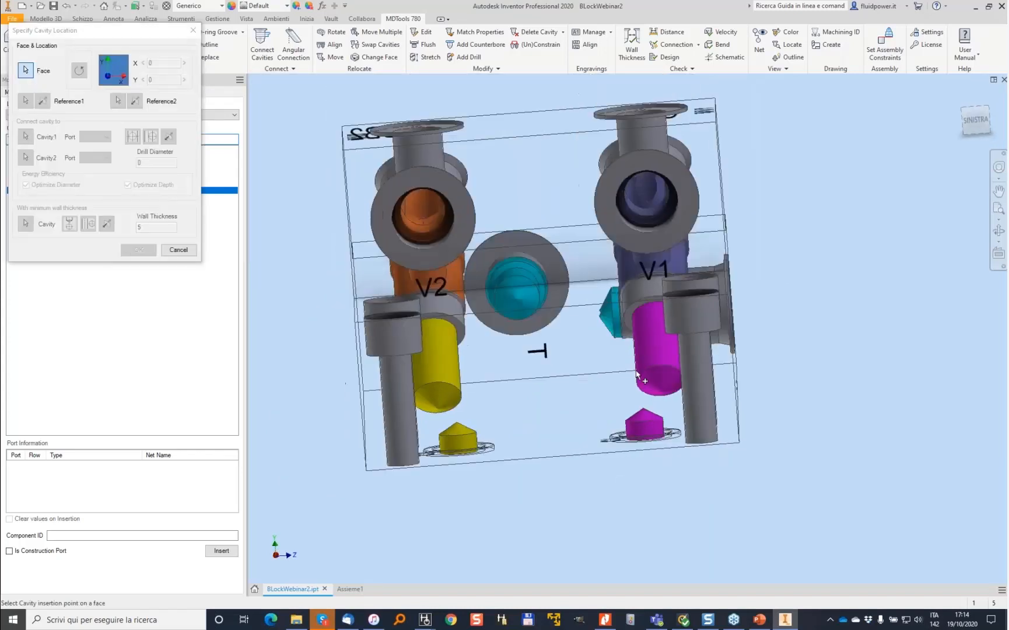
click(630, 383)
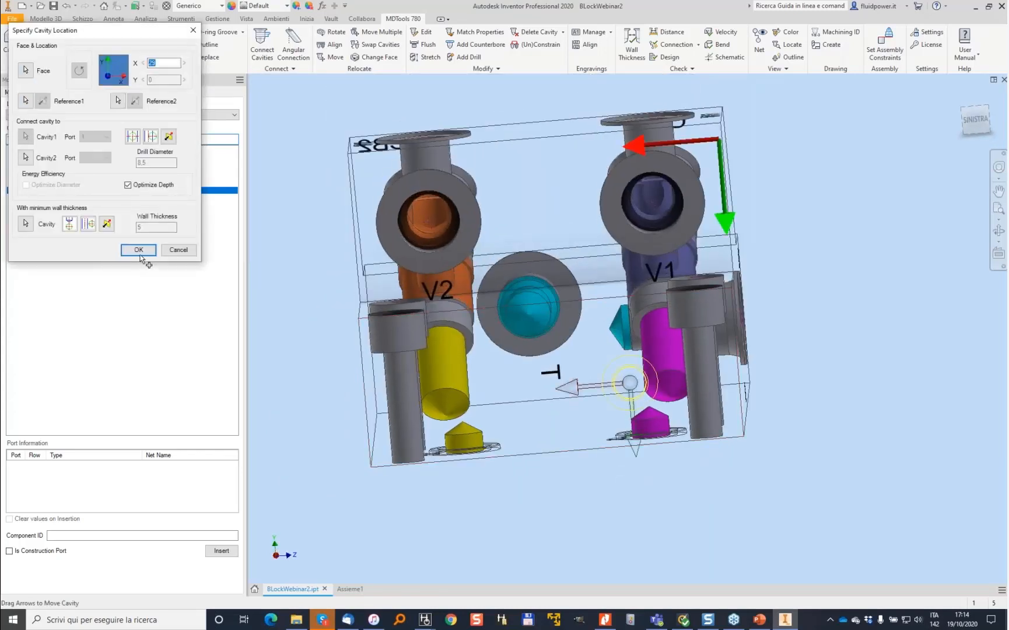
key(Return)
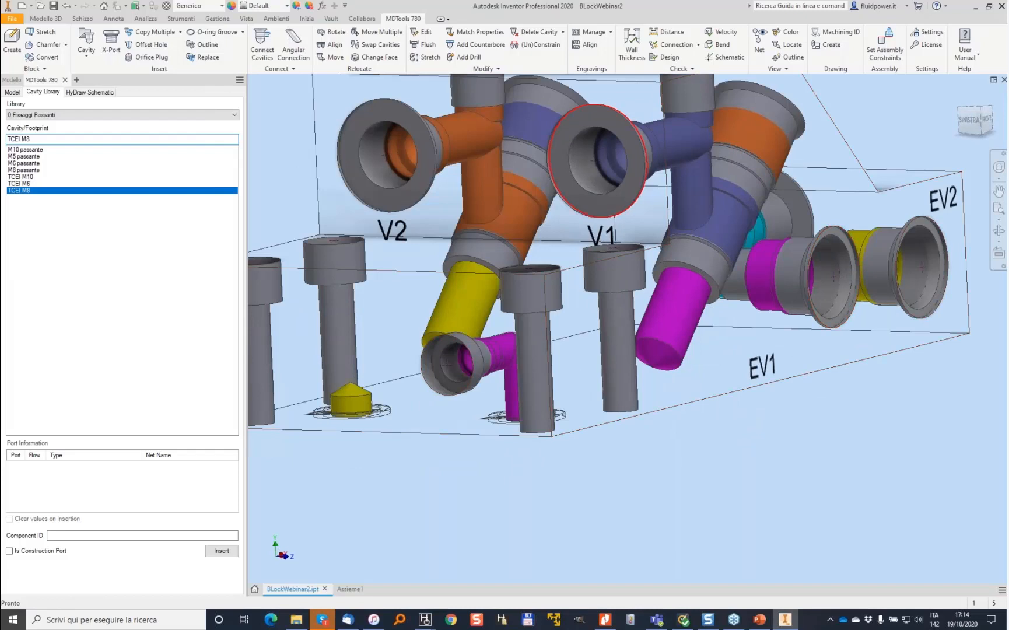
Step: Stretch the C1 construction port's drill to port 2 of cavity EV1, allowing inclination, and set its depth to 140
click(425, 57)
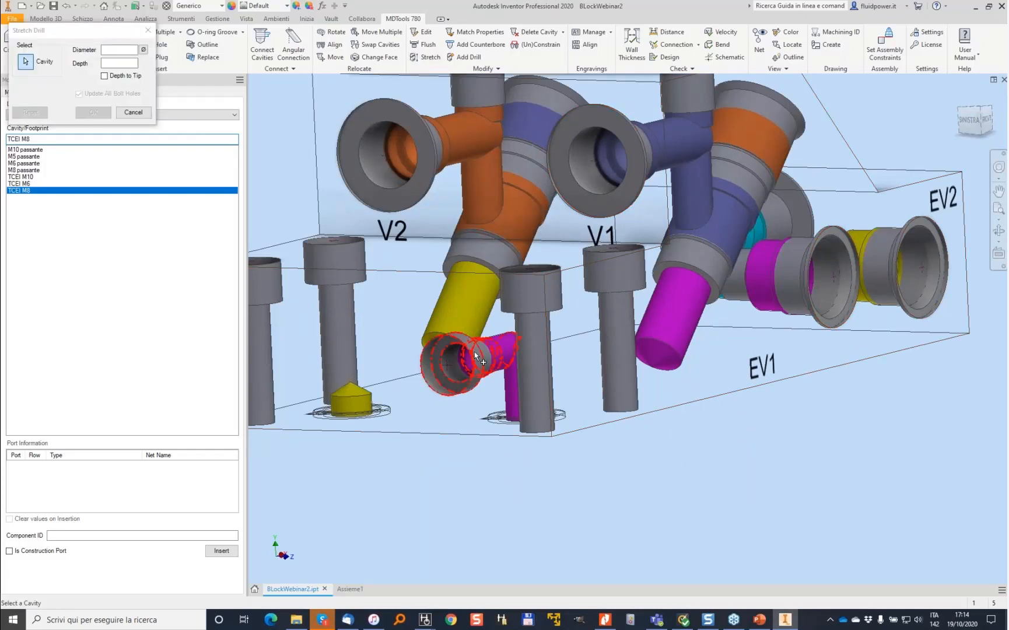
click(462, 360)
click(29, 132)
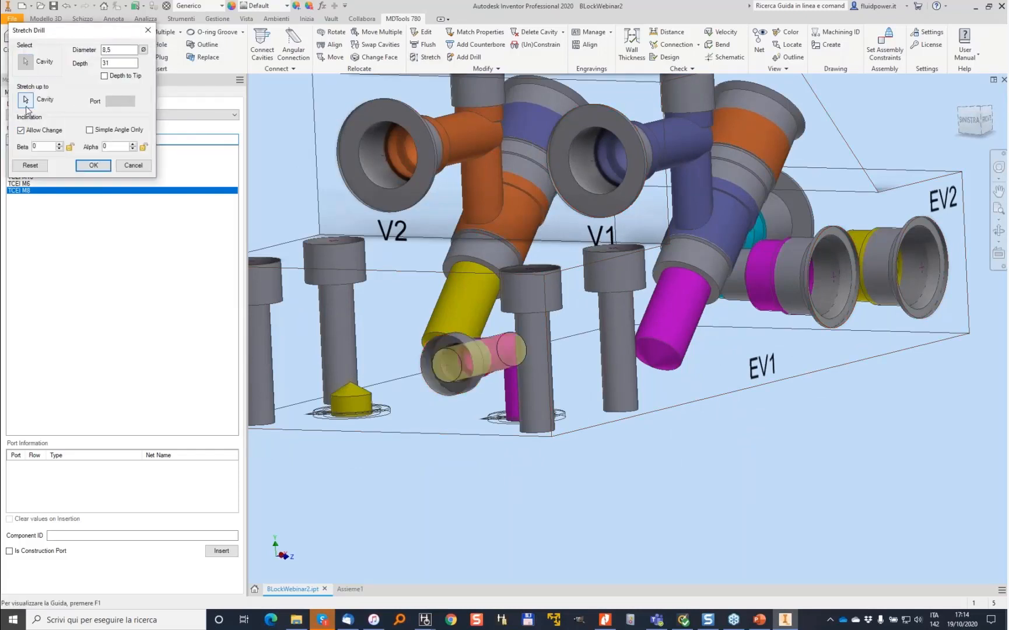
click(26, 104)
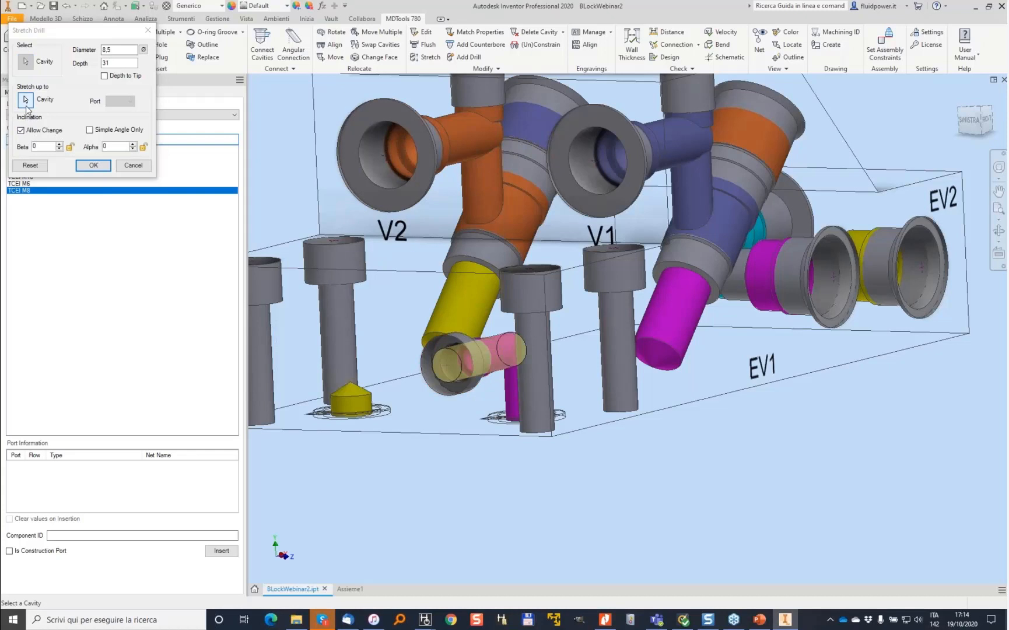
click(784, 273)
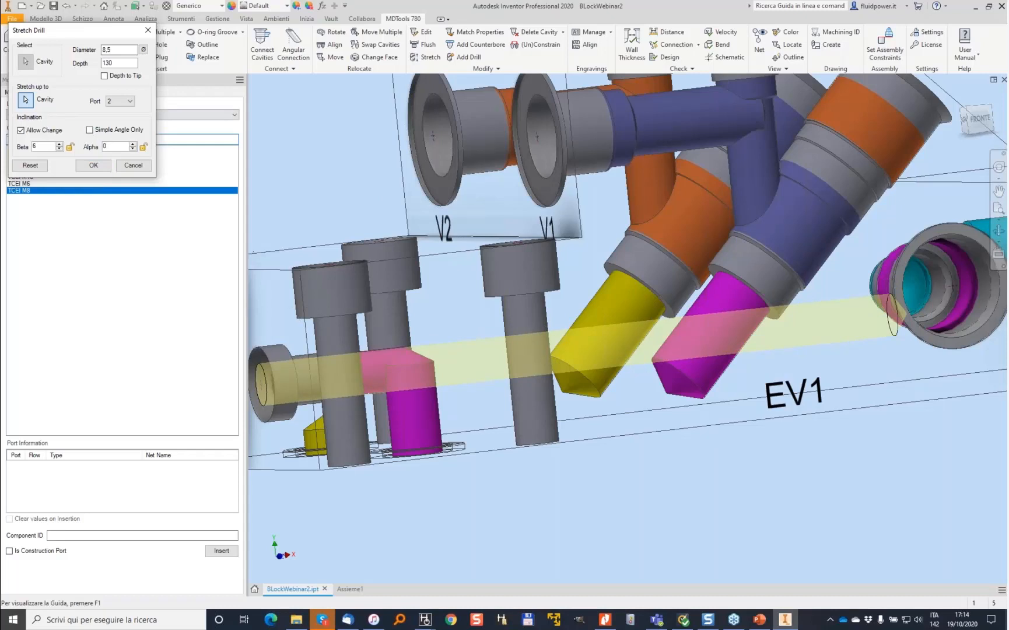
drag(132, 63, 81, 63)
text(140)
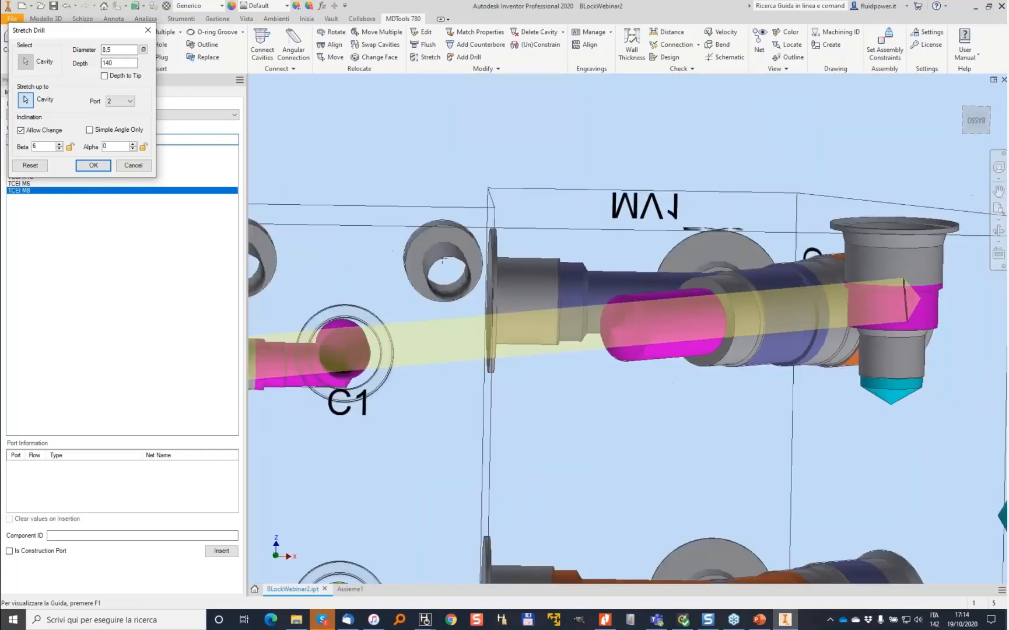
click(94, 166)
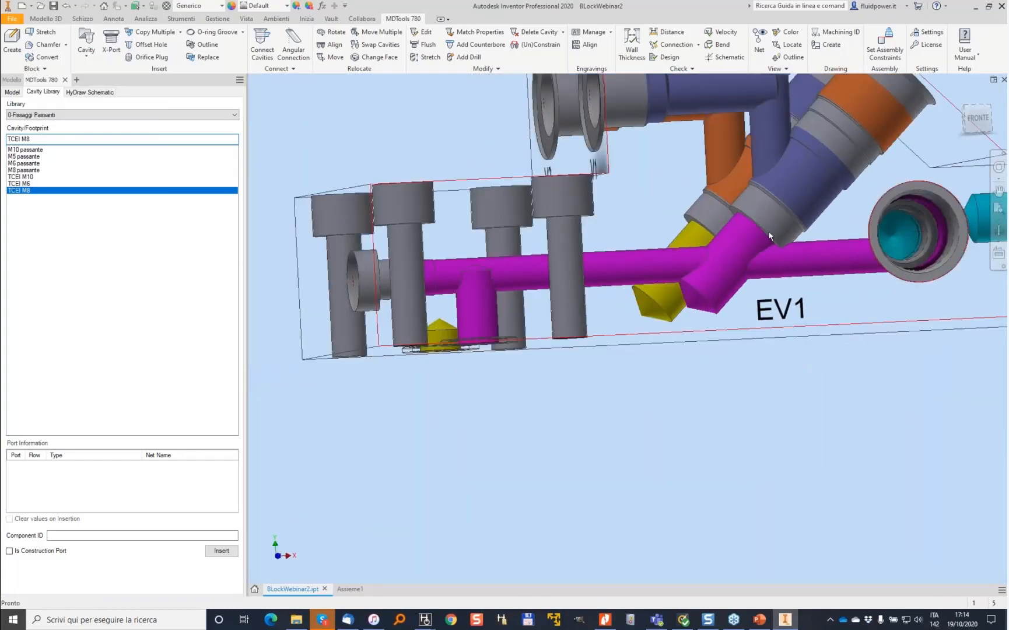
Step: Lower the C1 construction port on the left face to Y 12
click(335, 57)
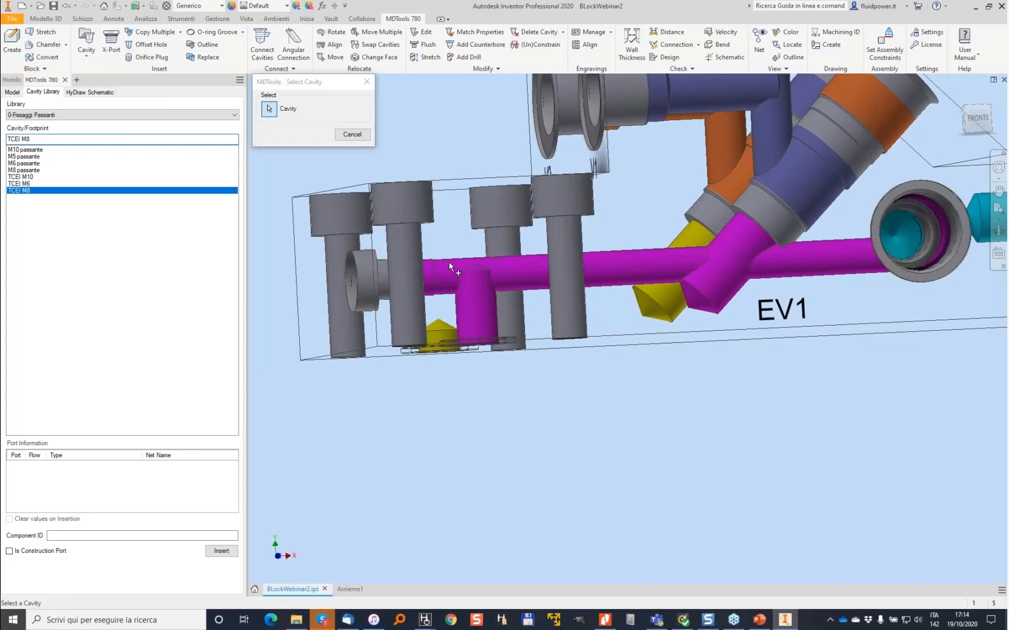
click(385, 360)
click(277, 289)
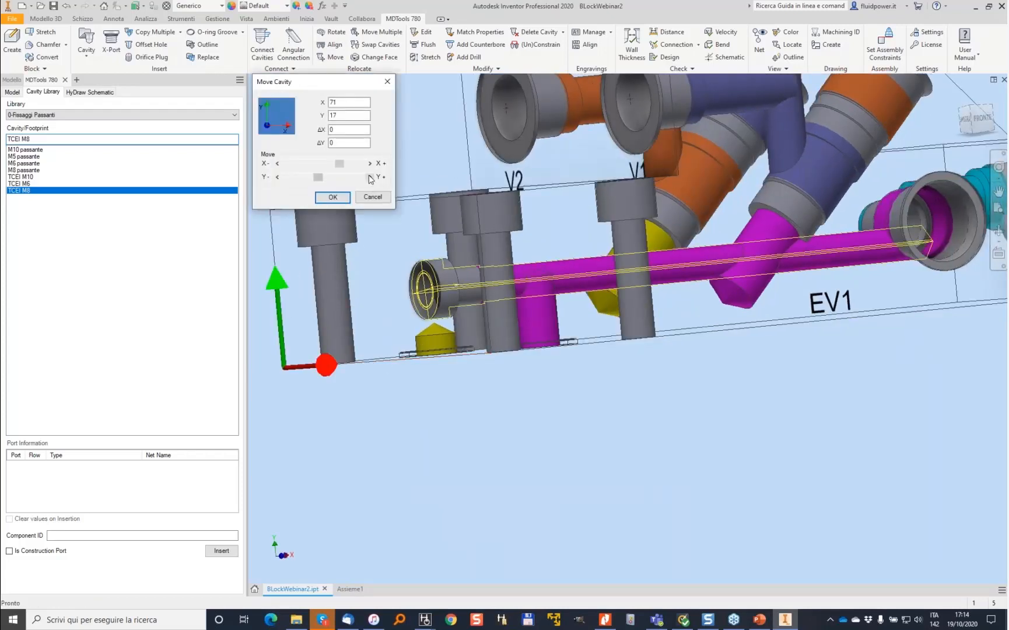
click(277, 176)
click(277, 177)
click(277, 177)
click(277, 177)
click(277, 177)
click(344, 198)
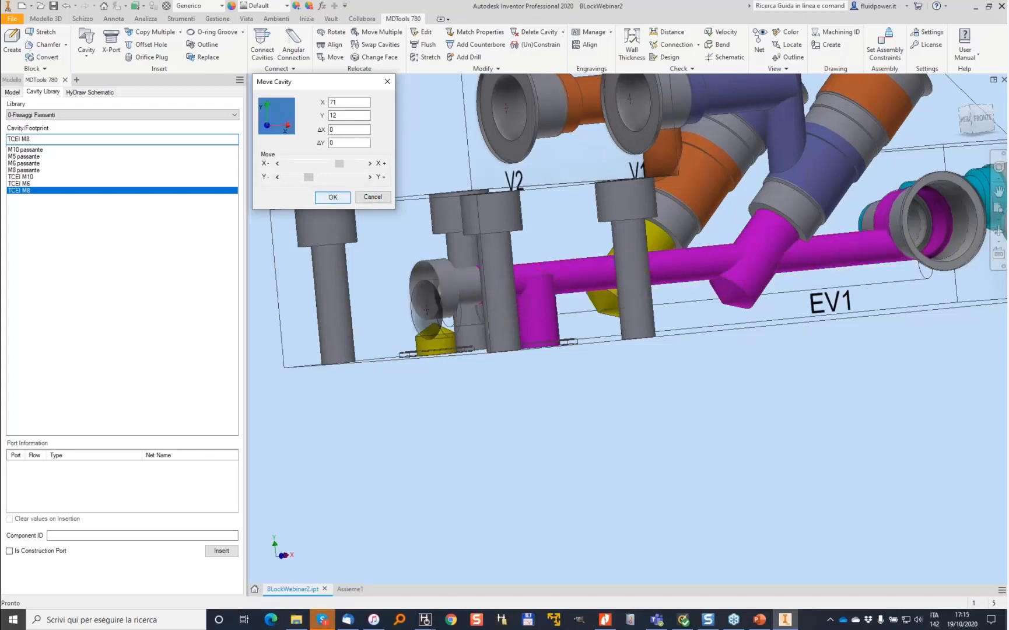
Step: Insert a second construction port with an 8.5 drill on the left face, connected to port C2, at X 72, Y 65
shift+middle_drag(627, 327, 257, 175)
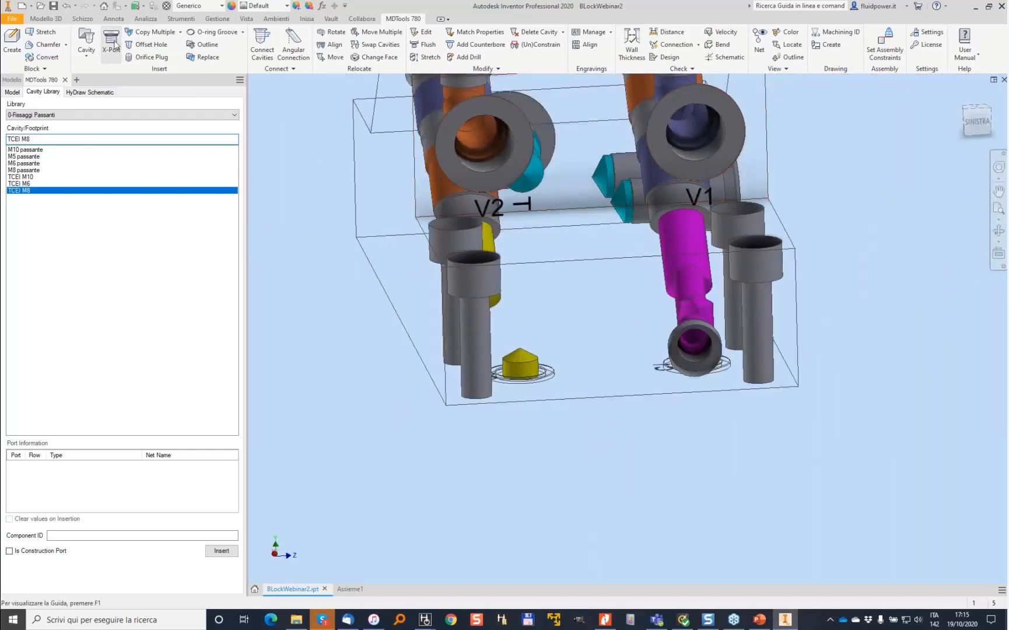
click(367, 192)
click(366, 242)
click(370, 243)
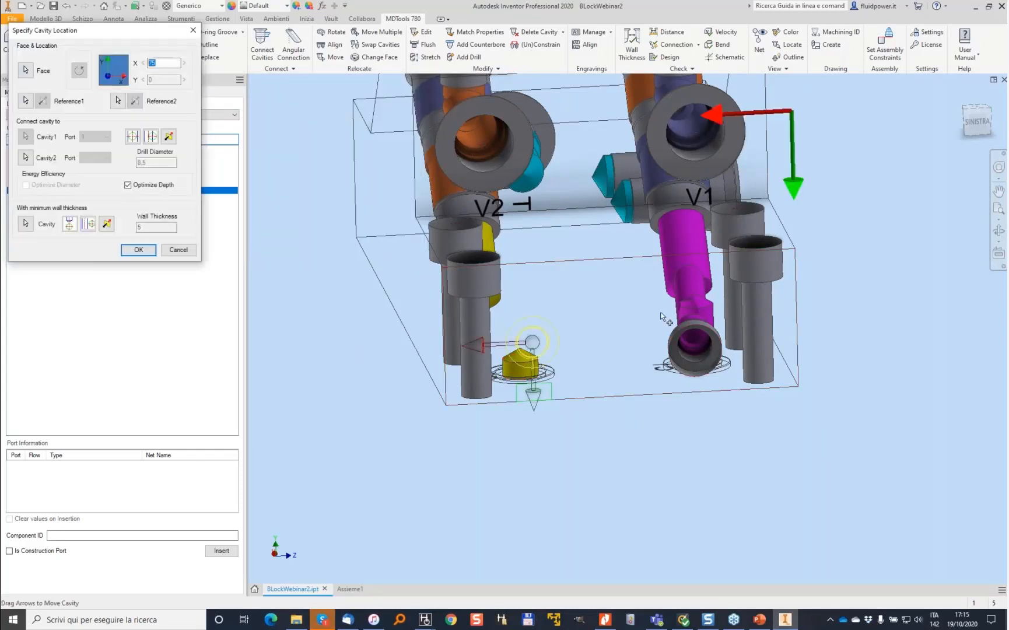
shift+middle_drag(620, 313, 583, 321)
drag(535, 405, 542, 322)
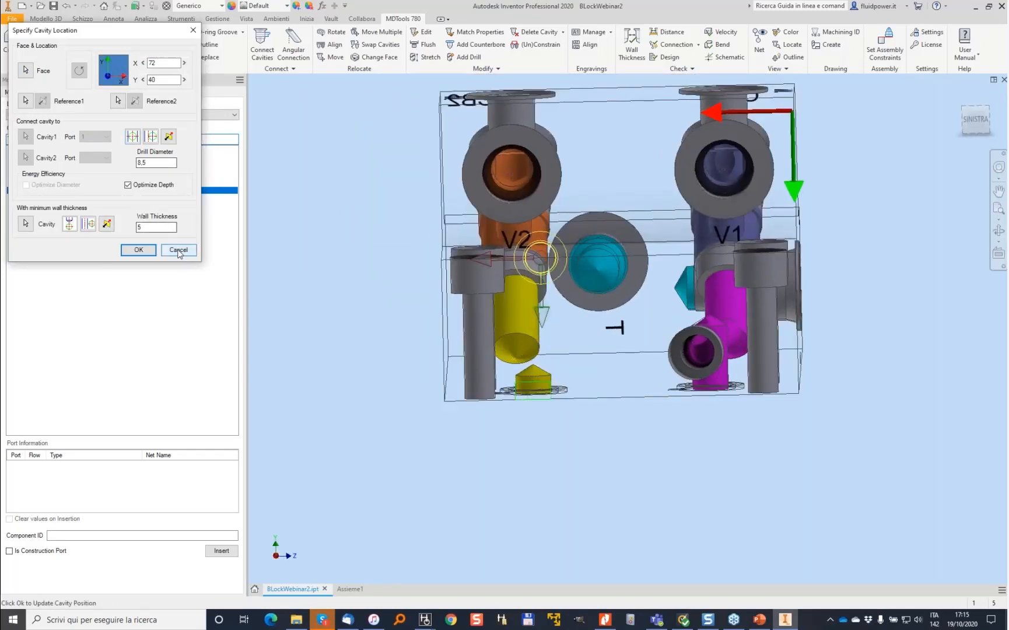
click(165, 80)
drag(164, 79, 131, 80)
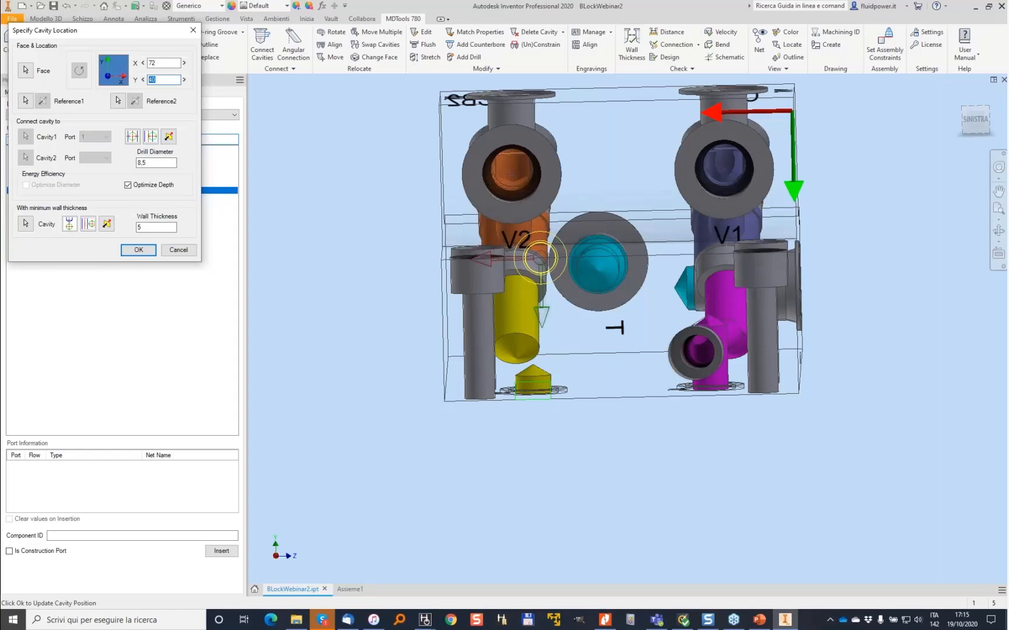
text(65)
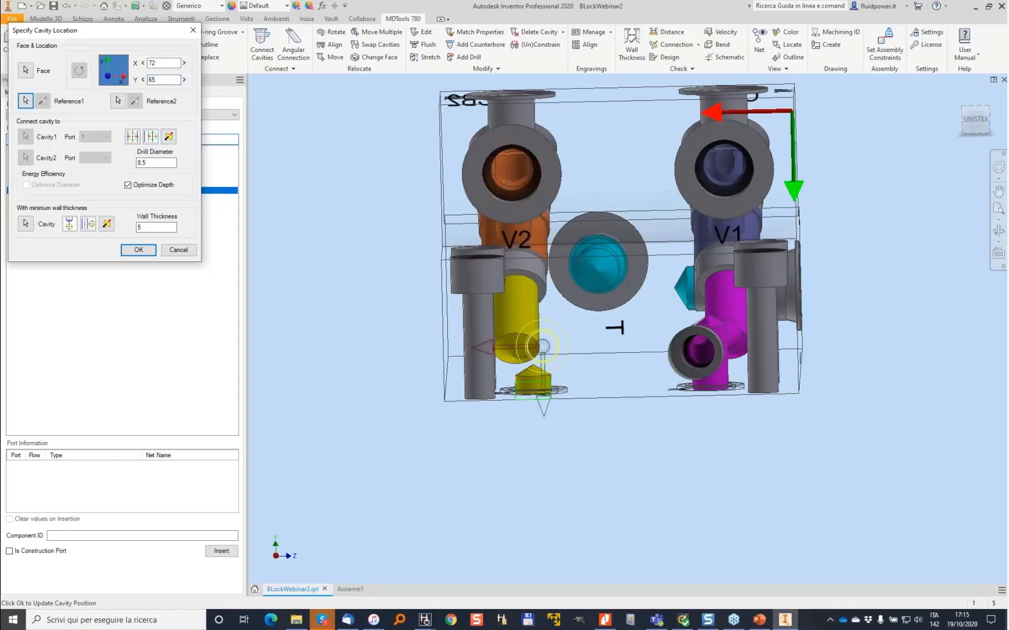
key(Return)
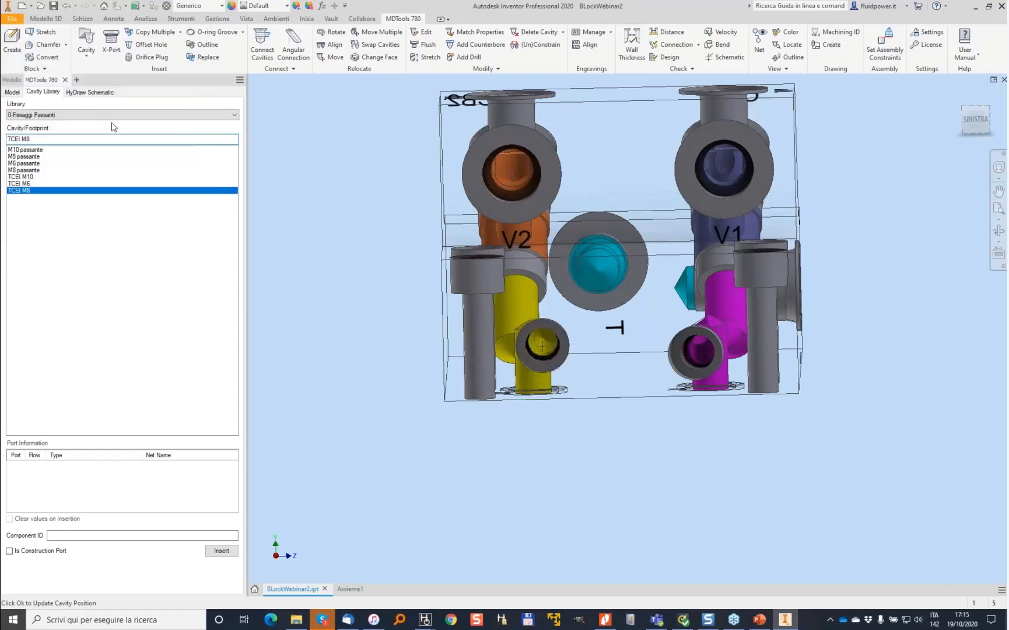
Step: Stretch the C2 construction port's drill to the depth of port 2 of cavity EV2
click(425, 56)
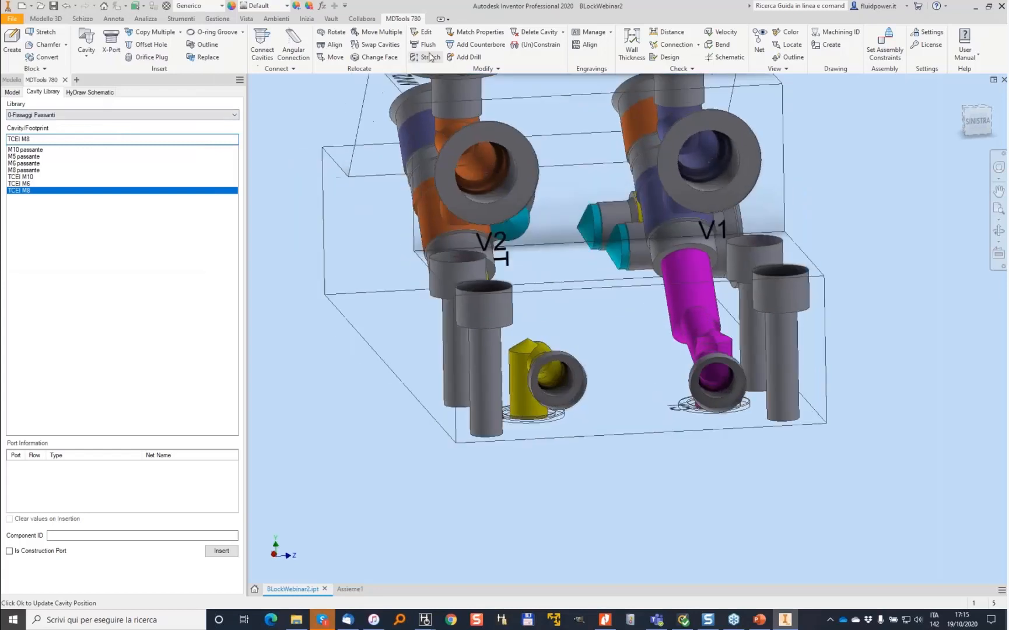
click(556, 377)
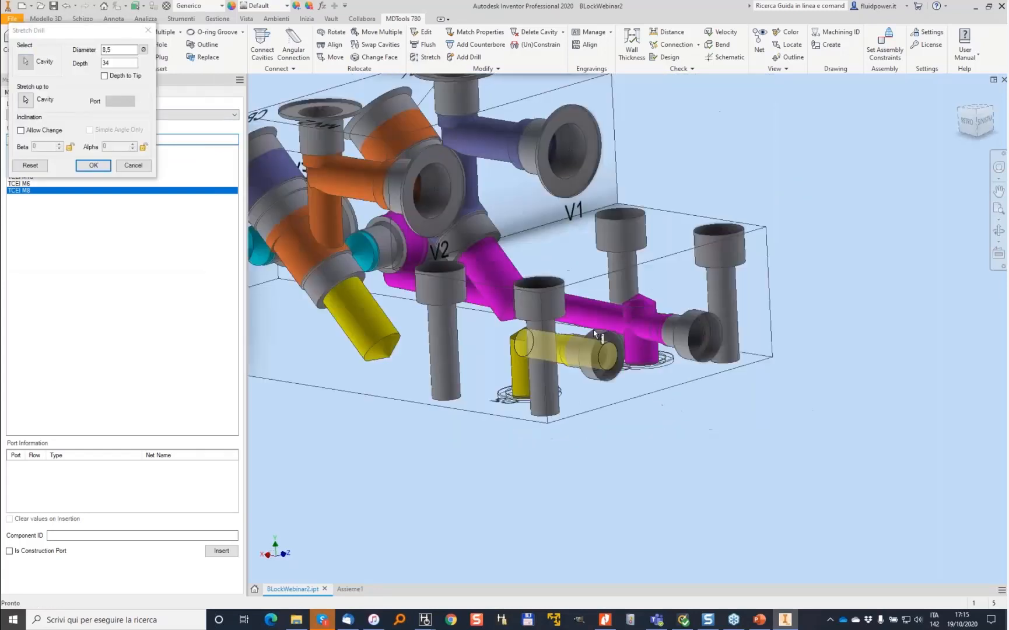
click(26, 100)
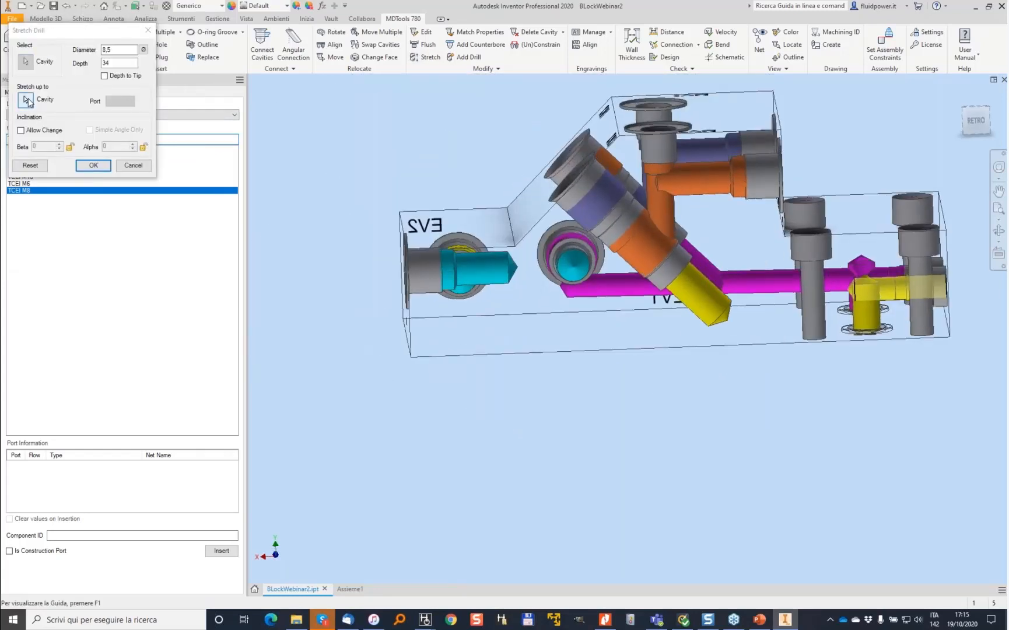
click(455, 264)
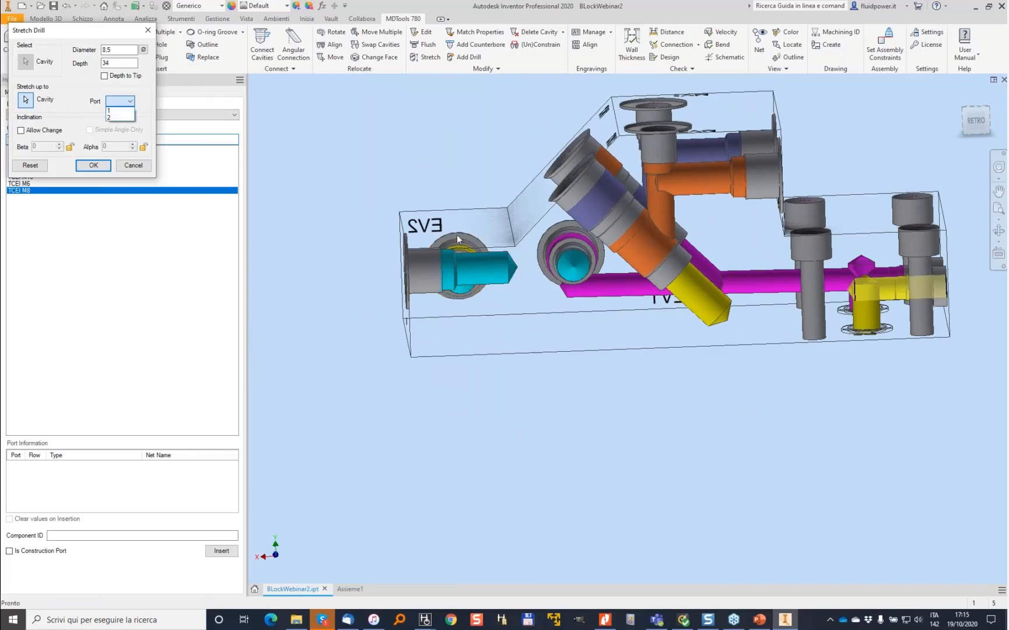
click(119, 119)
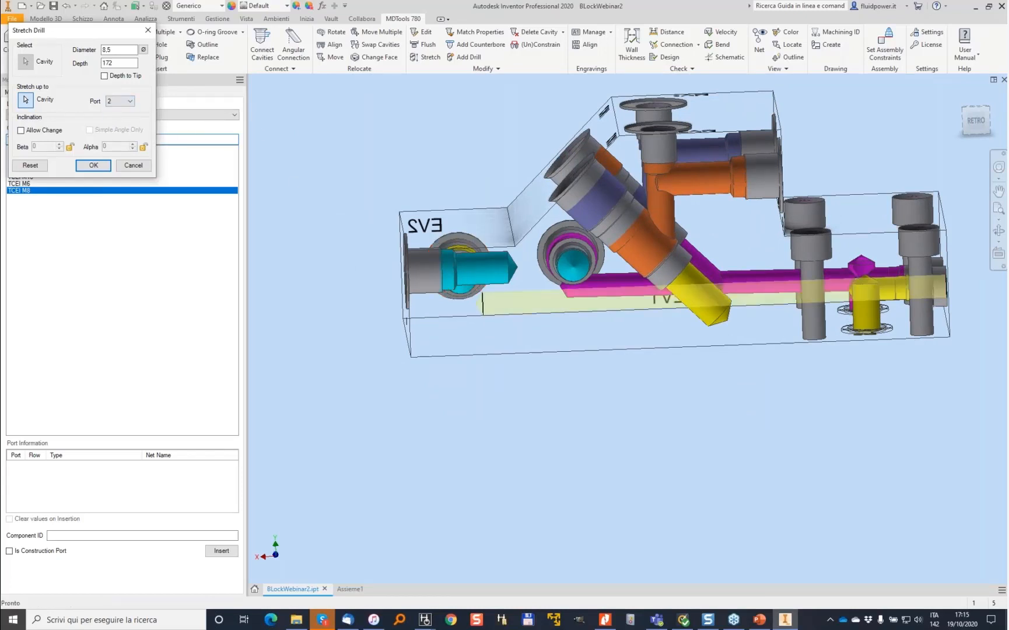
scroll(680, 242, up, 3)
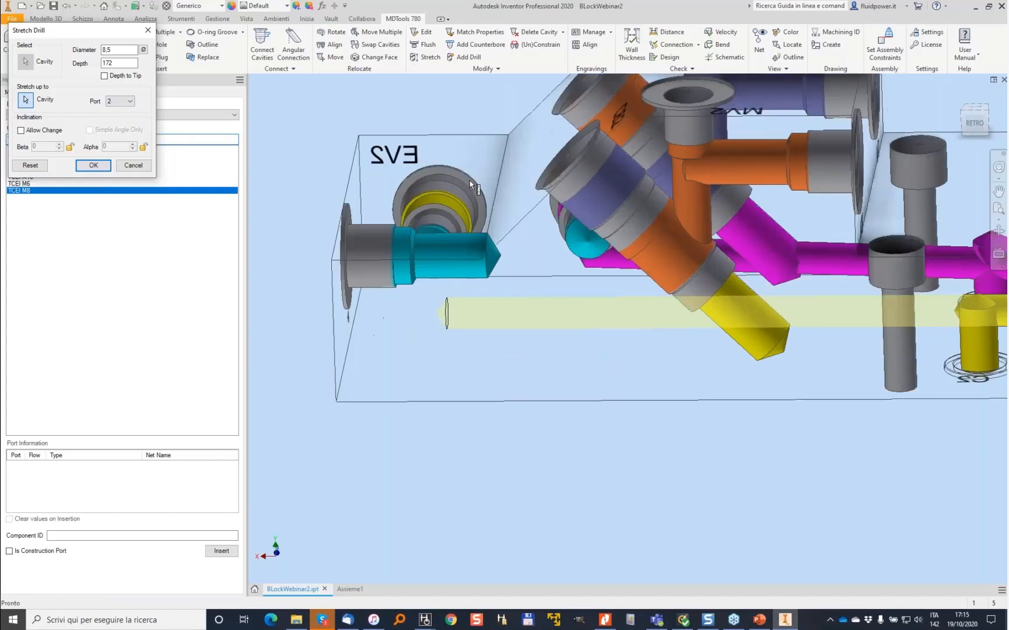
shift+middle_drag(776, 280, 854, 293)
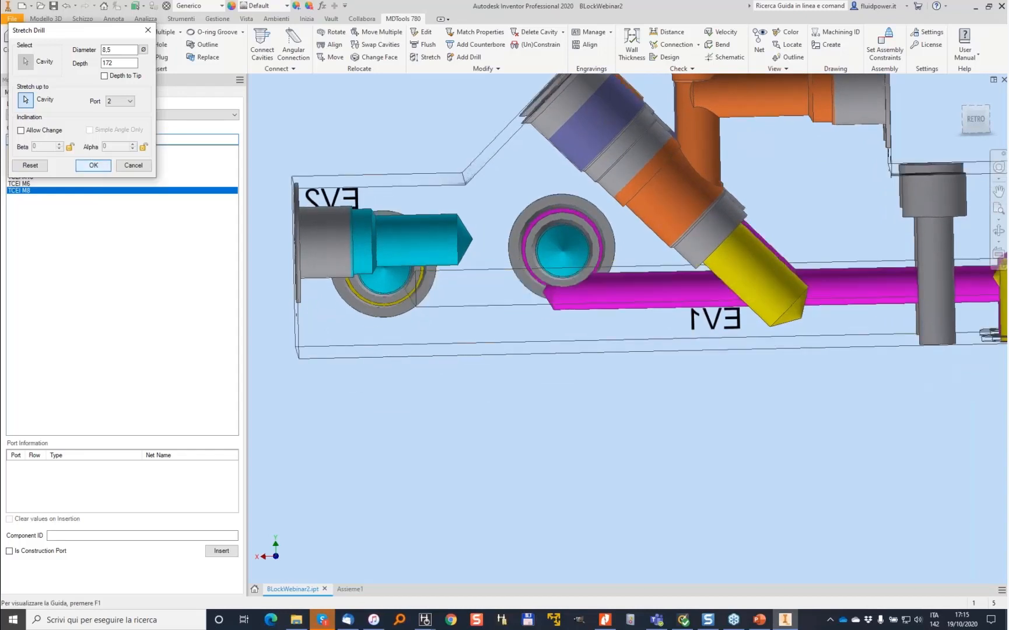
click(94, 165)
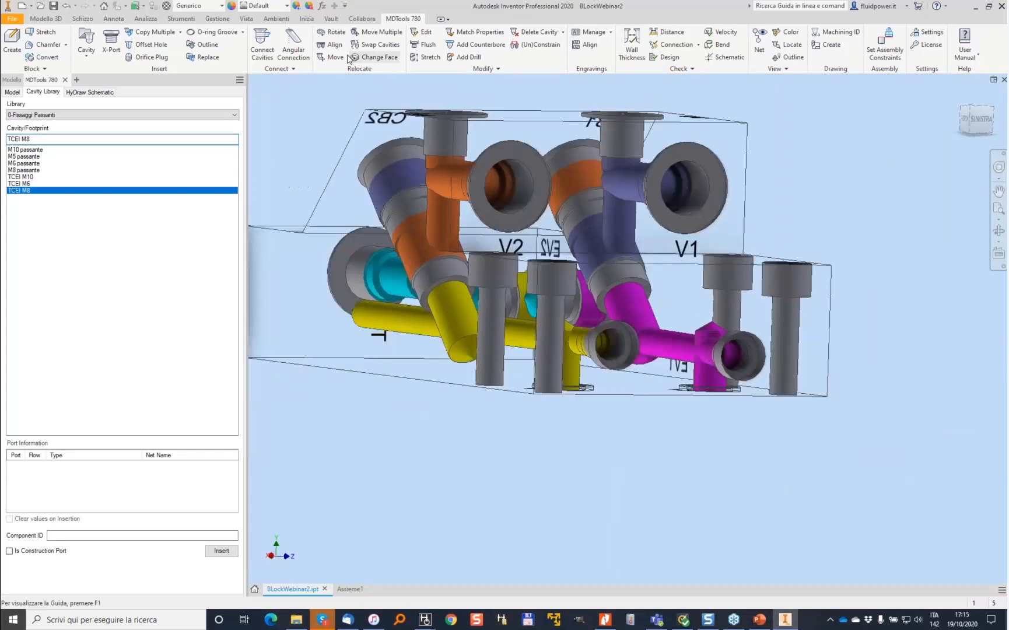
click(332, 45)
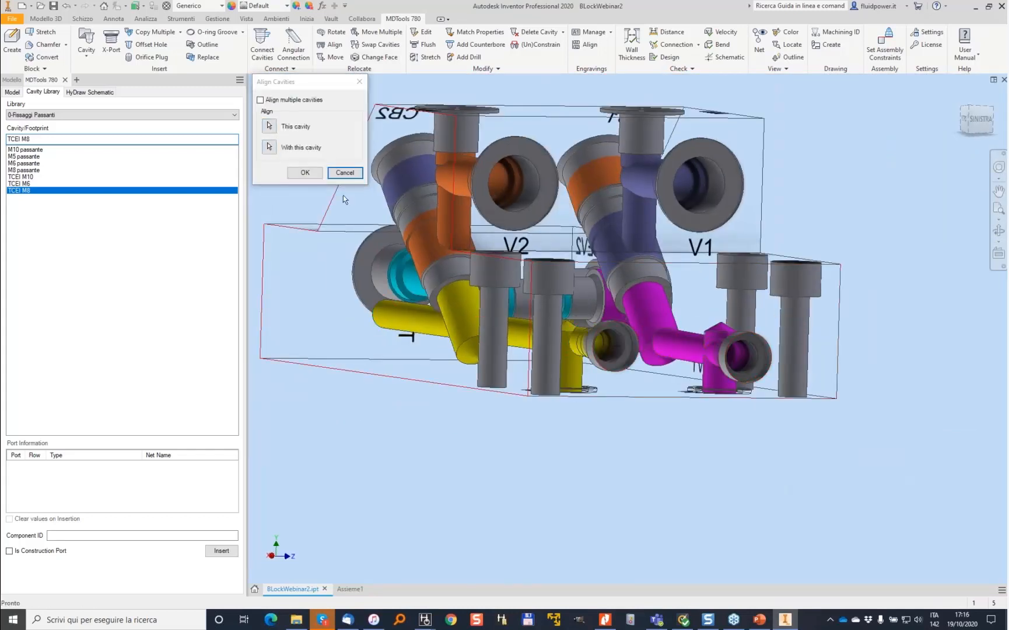
click(301, 174)
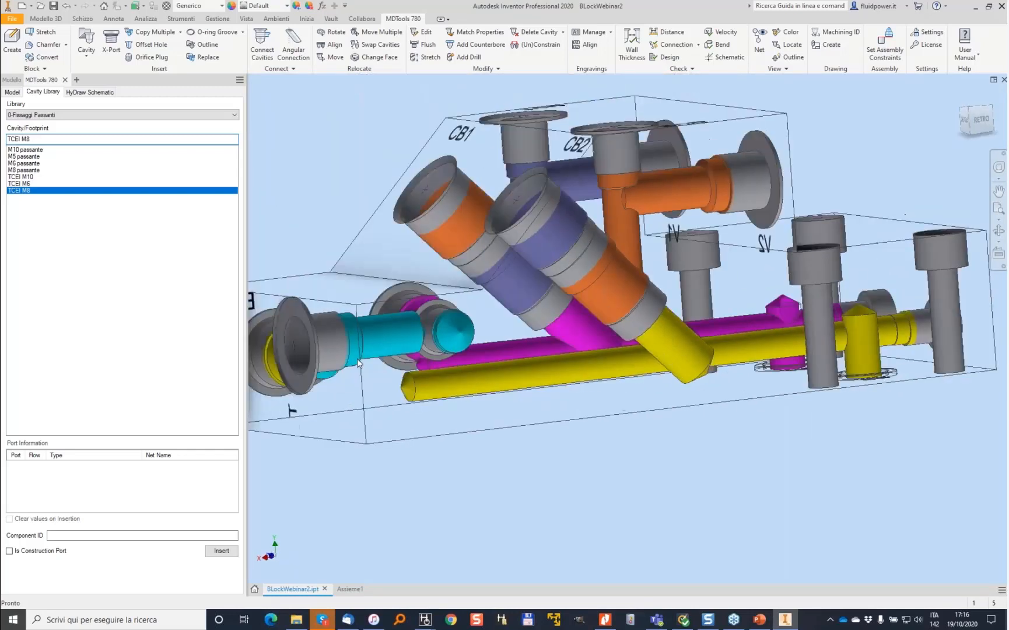
Step: Insert construction port PLUG3 connected to the EV2 cavity, locating it from a reference with X 56 and Y 0
click(113, 35)
click(416, 379)
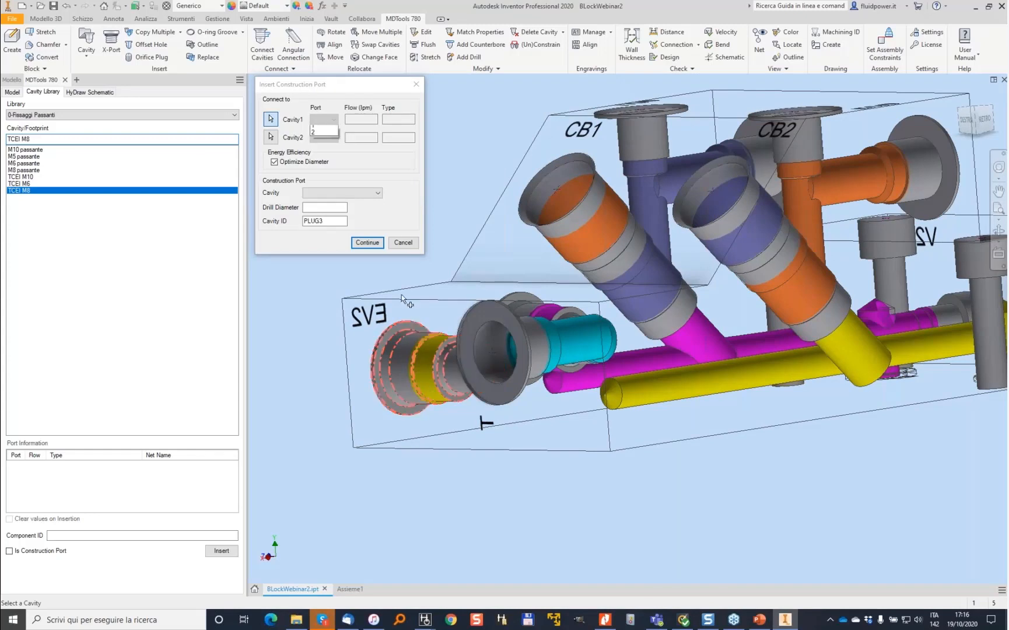
click(367, 243)
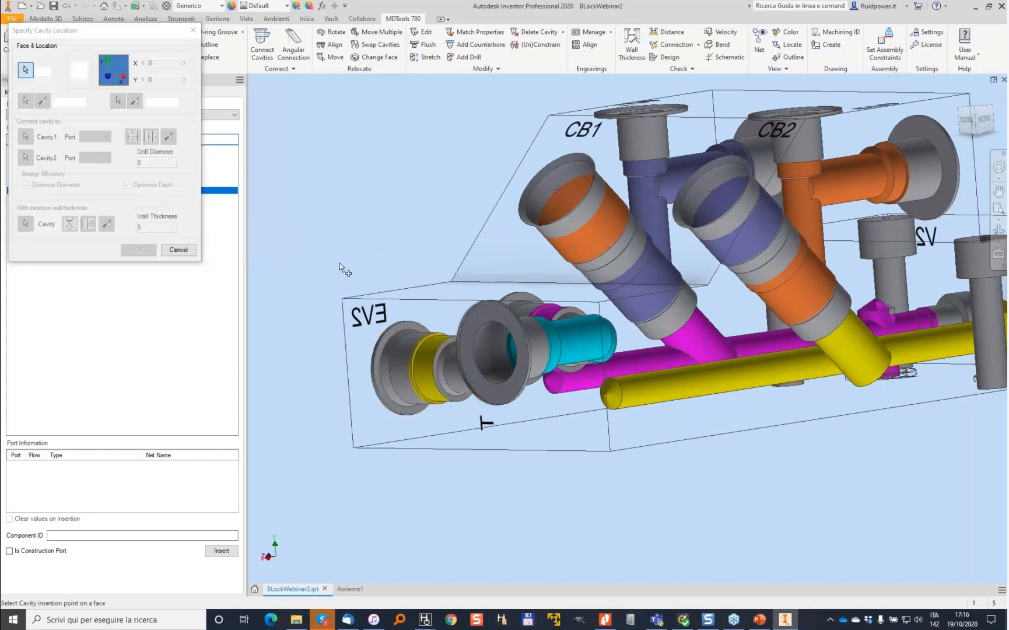
click(566, 437)
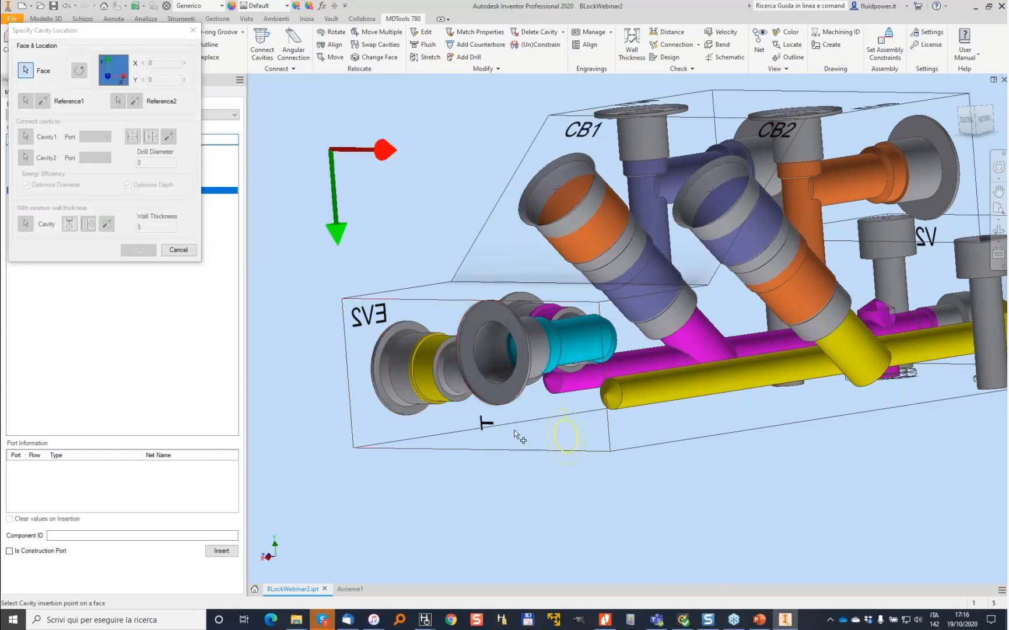
click(27, 102)
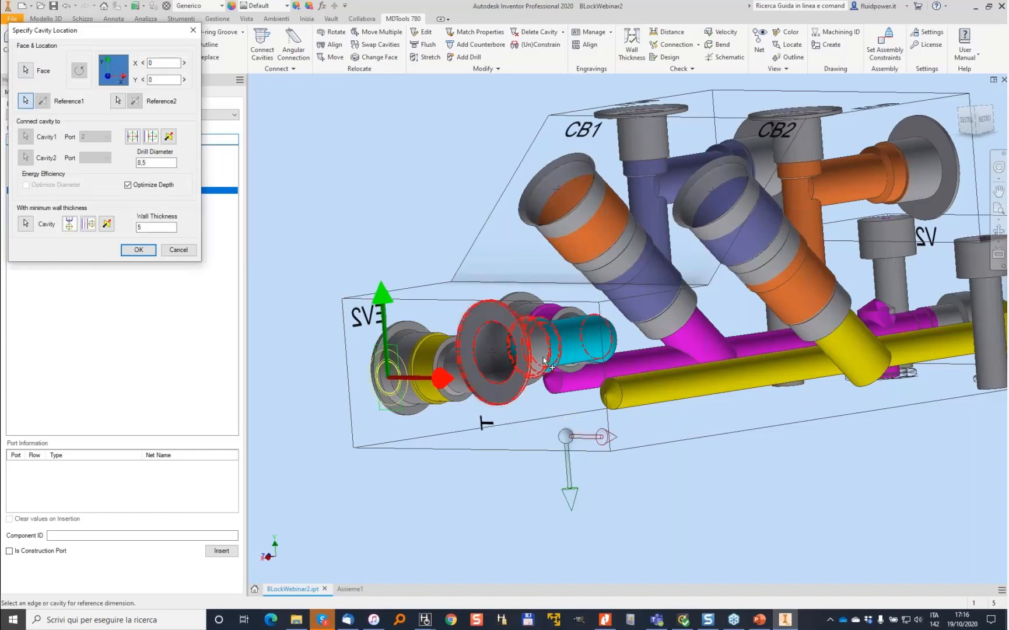
click(640, 407)
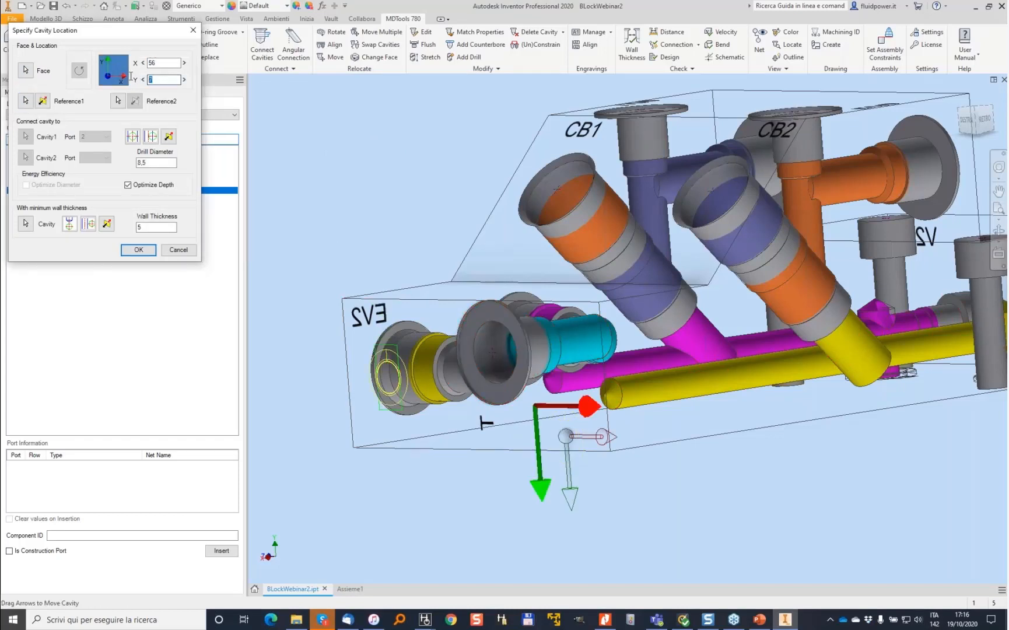
key(Tab)
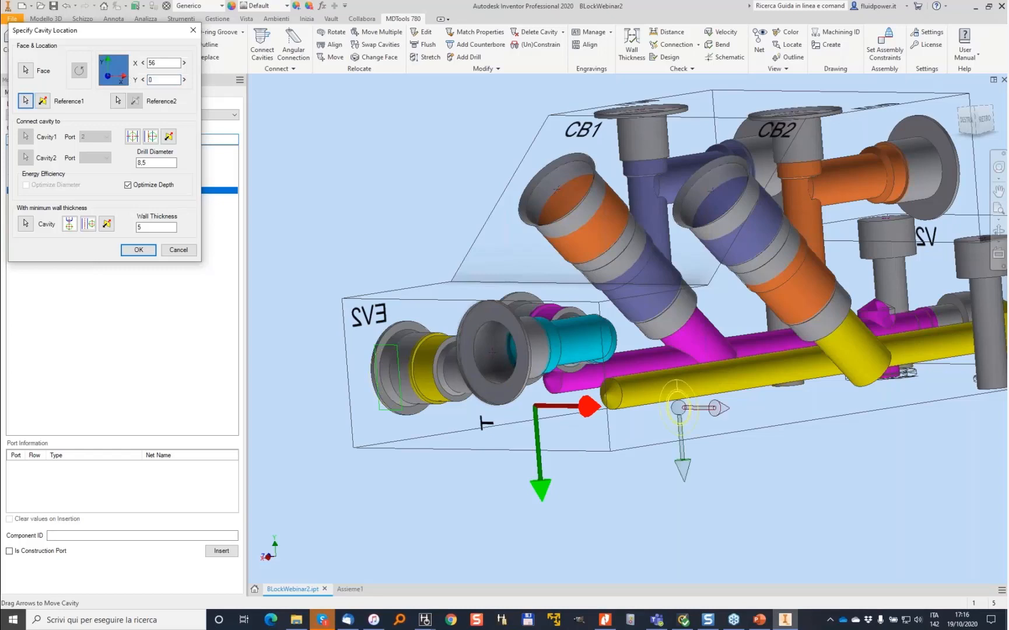
key(Return)
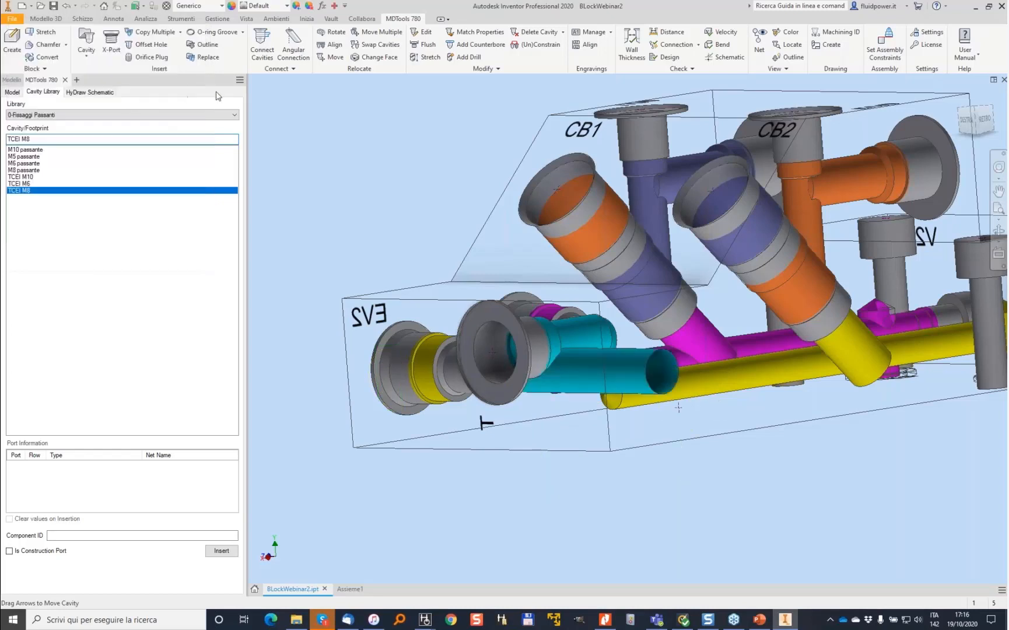
Step: Change the face of PLUG3 to the block face carrying the T port, locating it beside EV2 at X 14, Y 65
click(12, 92)
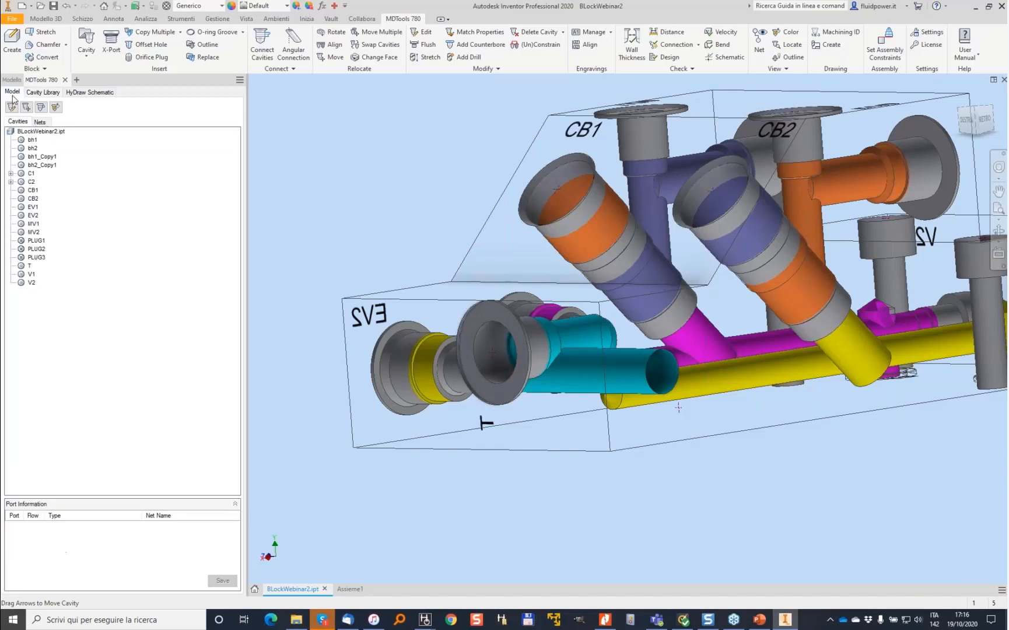
click(37, 257)
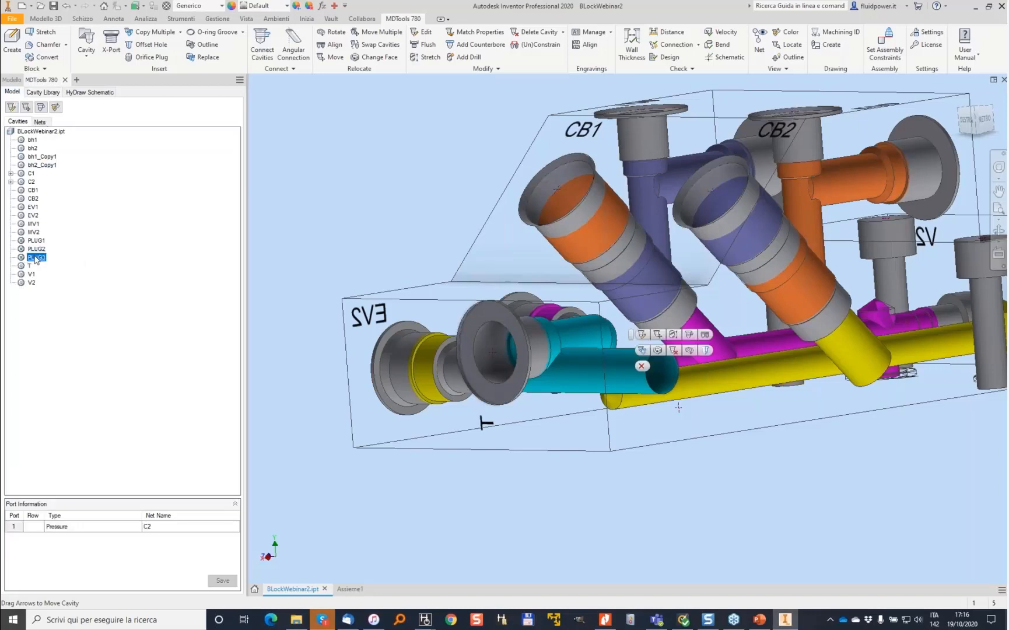
right_click(36, 258)
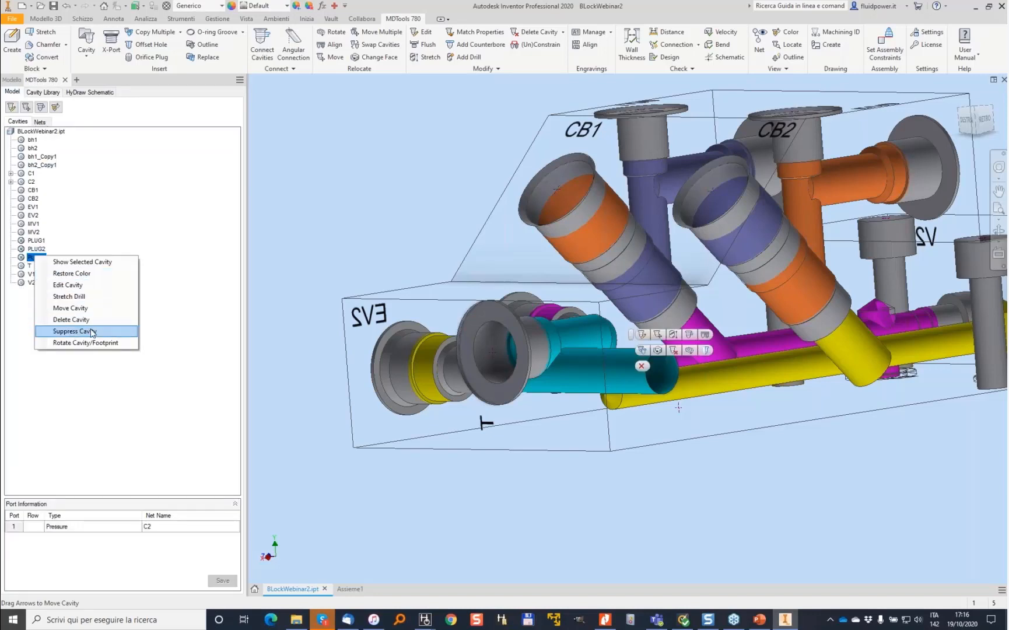
click(377, 57)
click(33, 258)
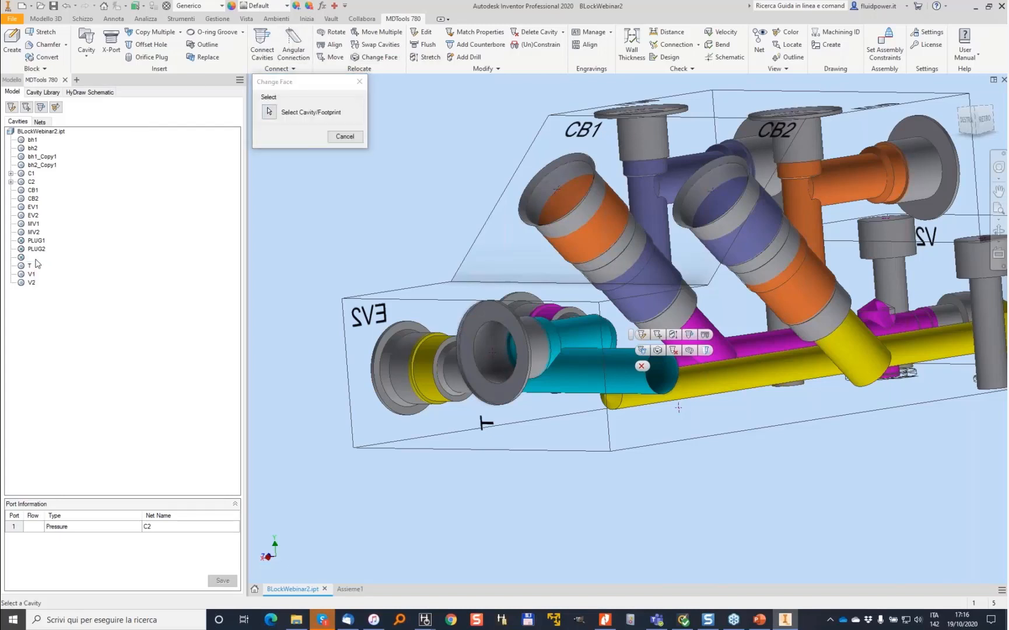
click(385, 391)
click(32, 136)
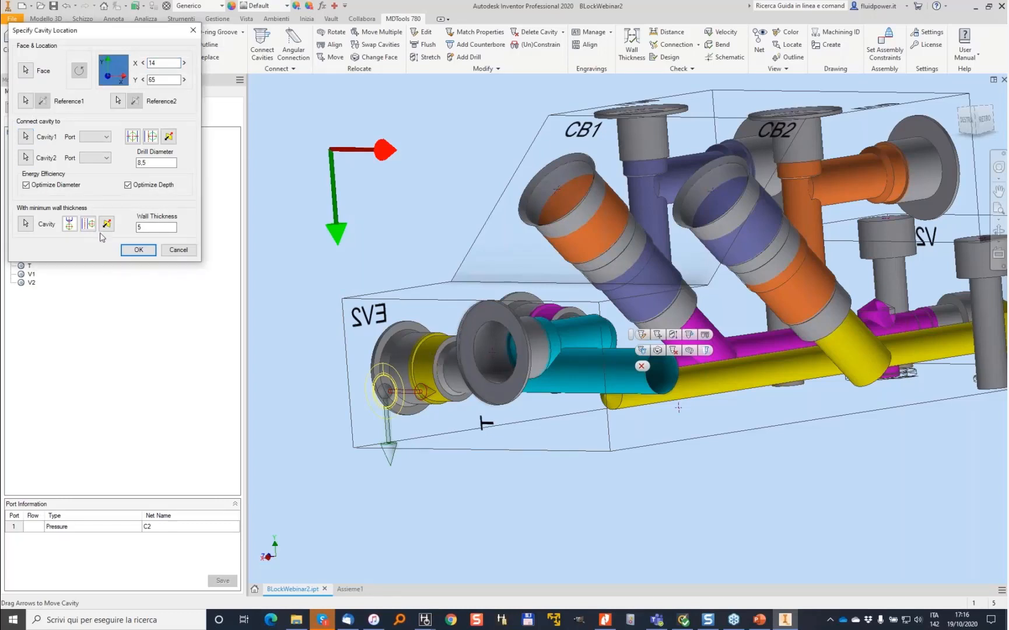
click(139, 250)
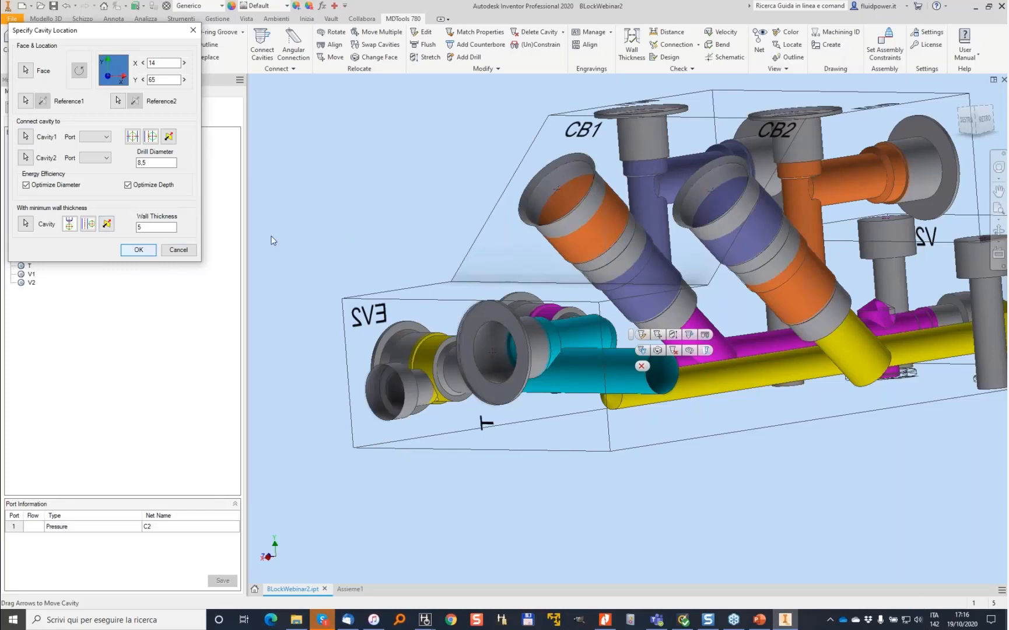
click(263, 42)
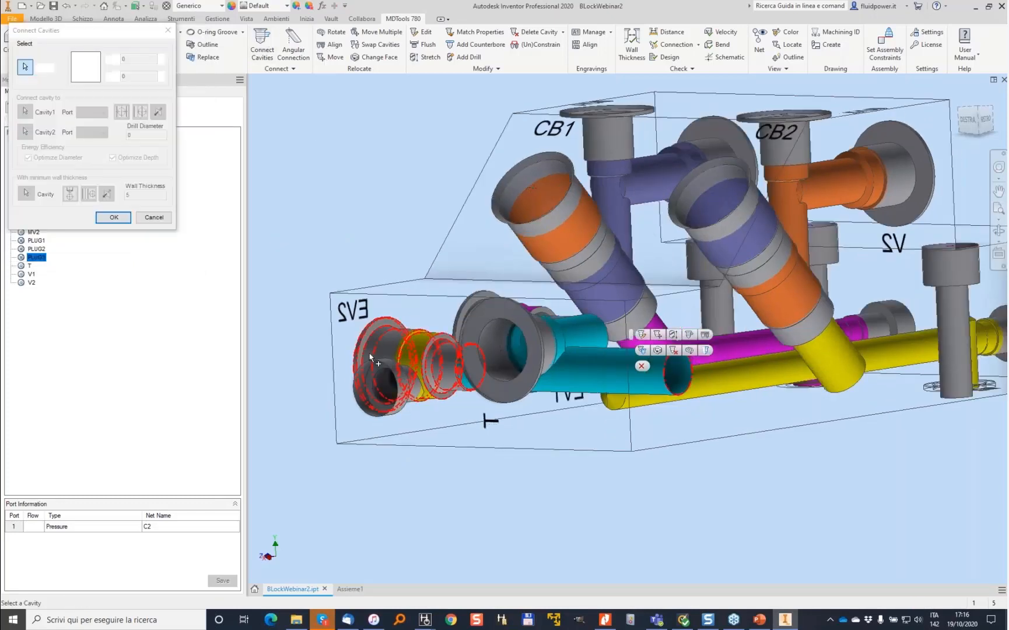
click(376, 388)
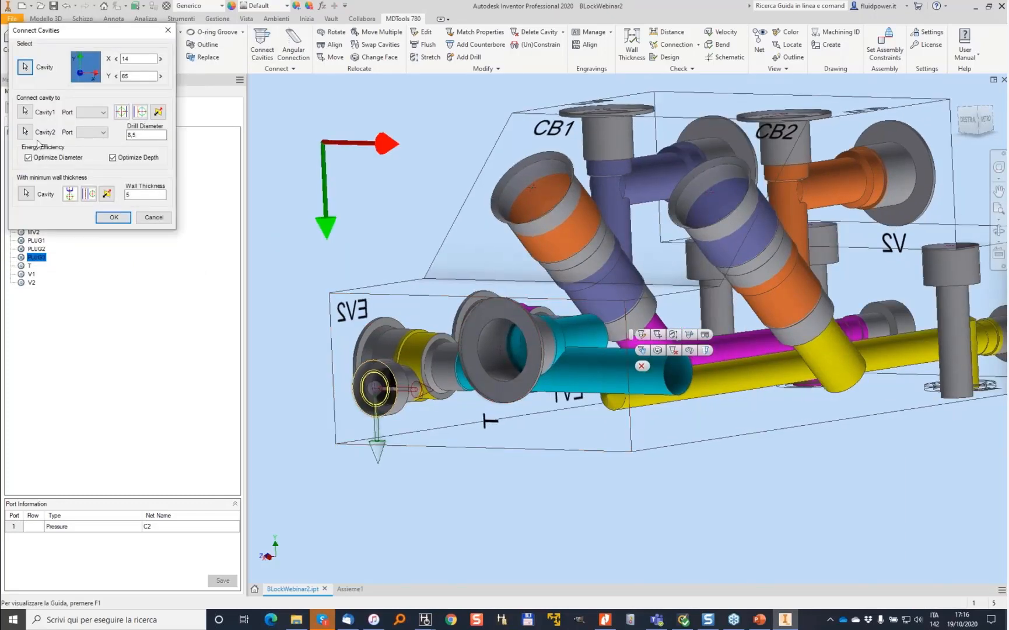
click(156, 218)
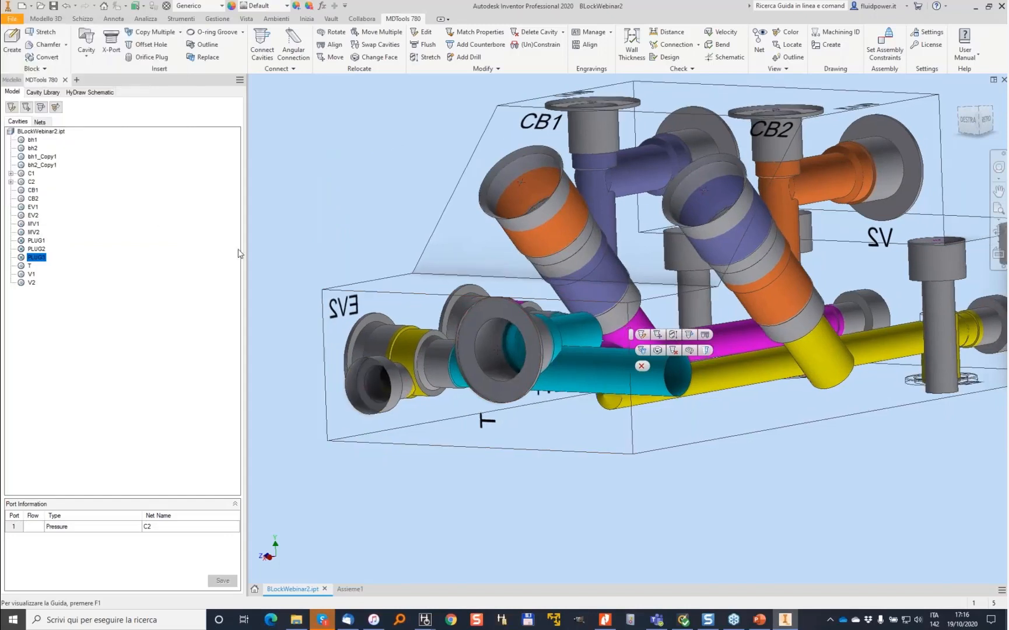
Step: Stretch the drill of PLUG3 through the EV2 cavity
click(413, 56)
click(89, 165)
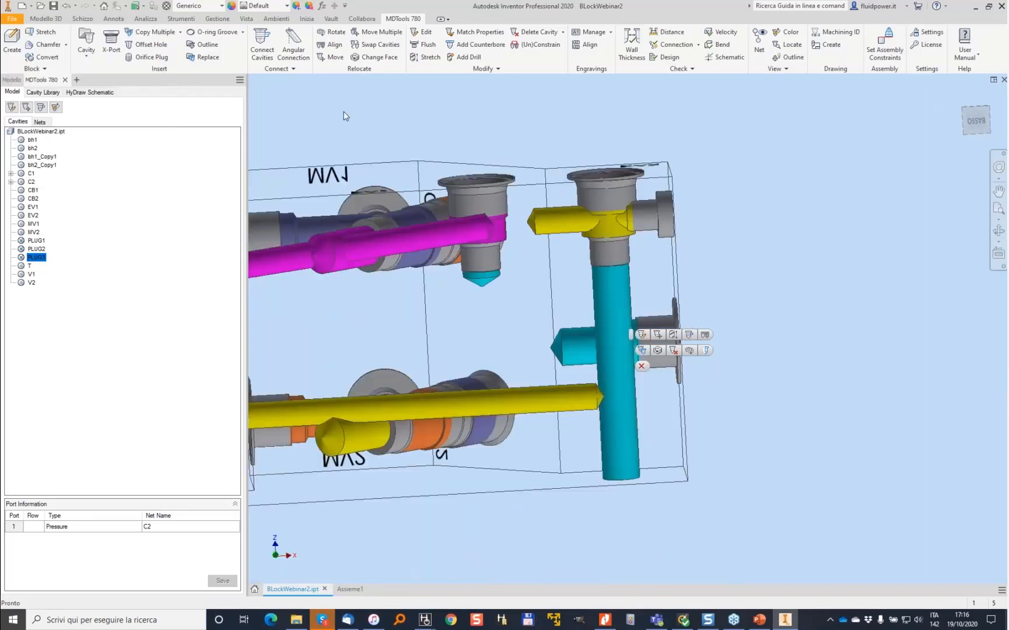
Step: Insert construction port PLUG4 as an XG18 cavity with an 8.5 drill on the rear face, connecting PLUG3 to the long C2 drilling
click(262, 41)
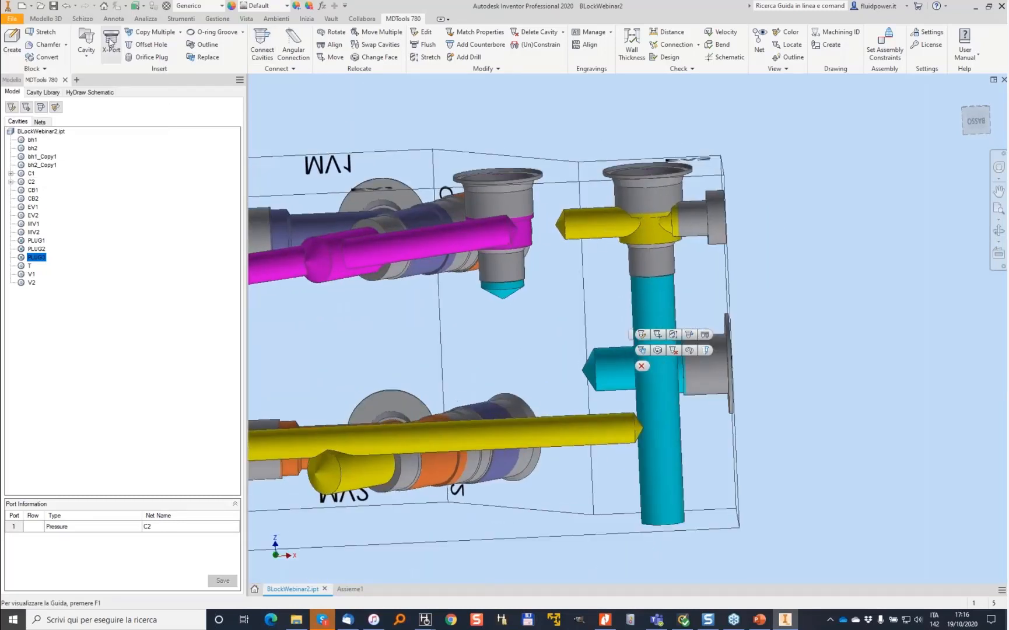
click(271, 137)
click(590, 442)
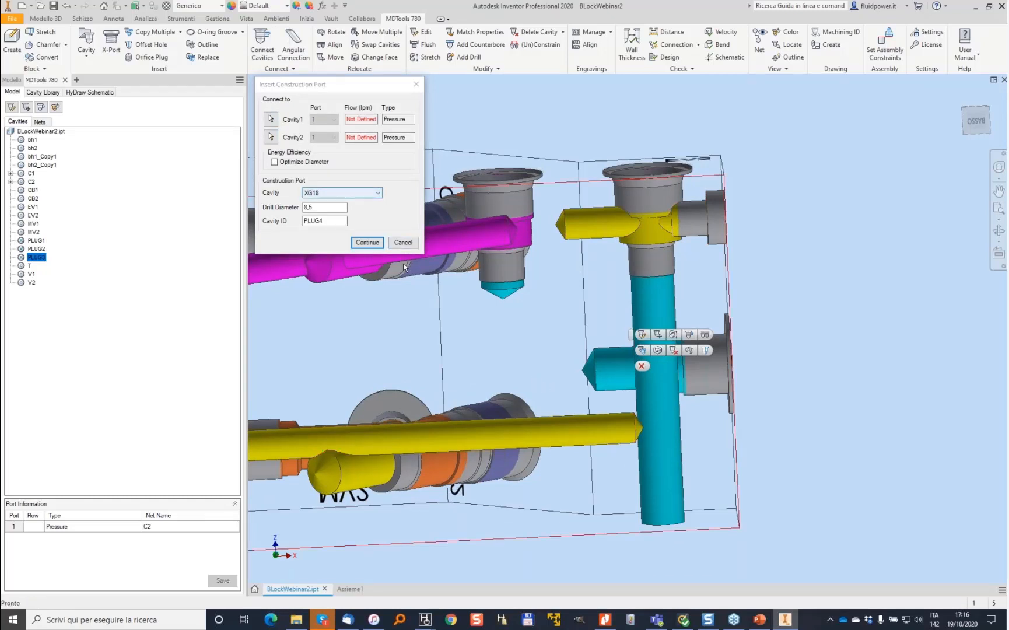
key(Return)
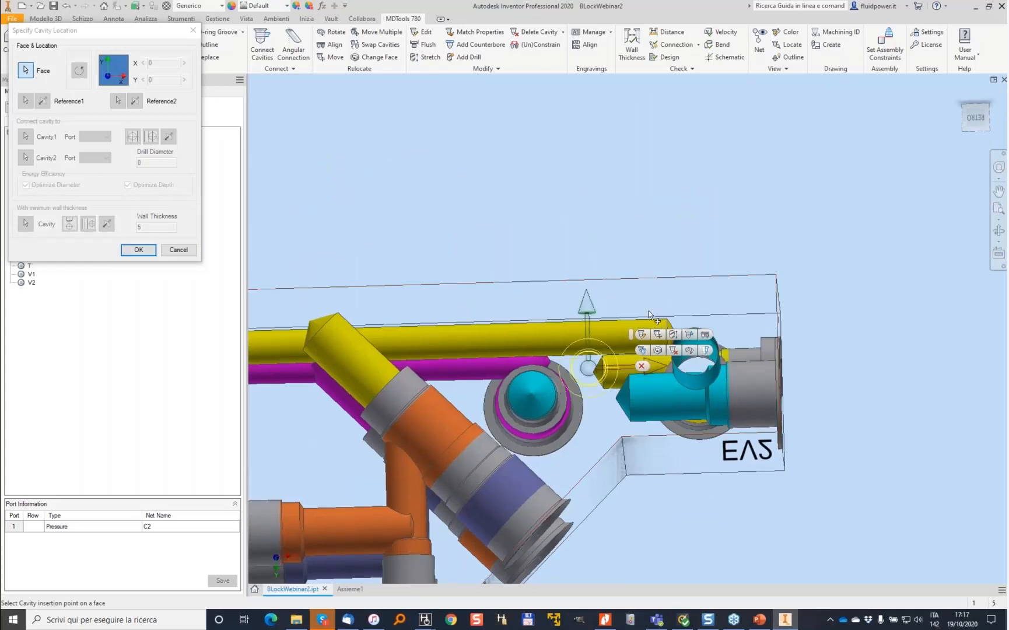
click(600, 338)
click(128, 248)
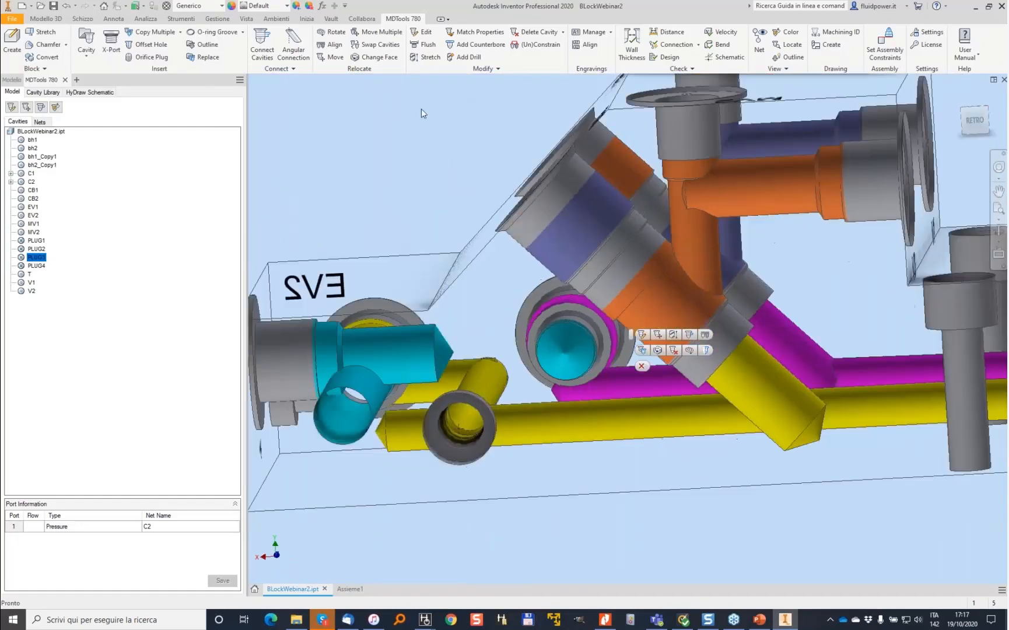
Step: Stretch the drill of PLUG4 with diameter 8.5 and depth 158 so it meets the PLUG3 drill
click(262, 43)
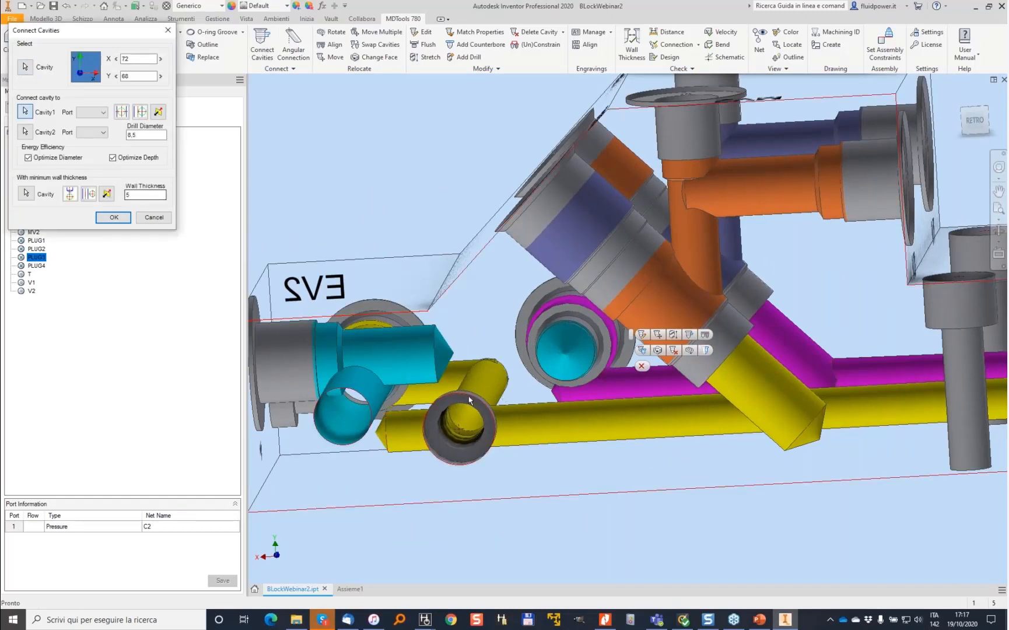
click(167, 219)
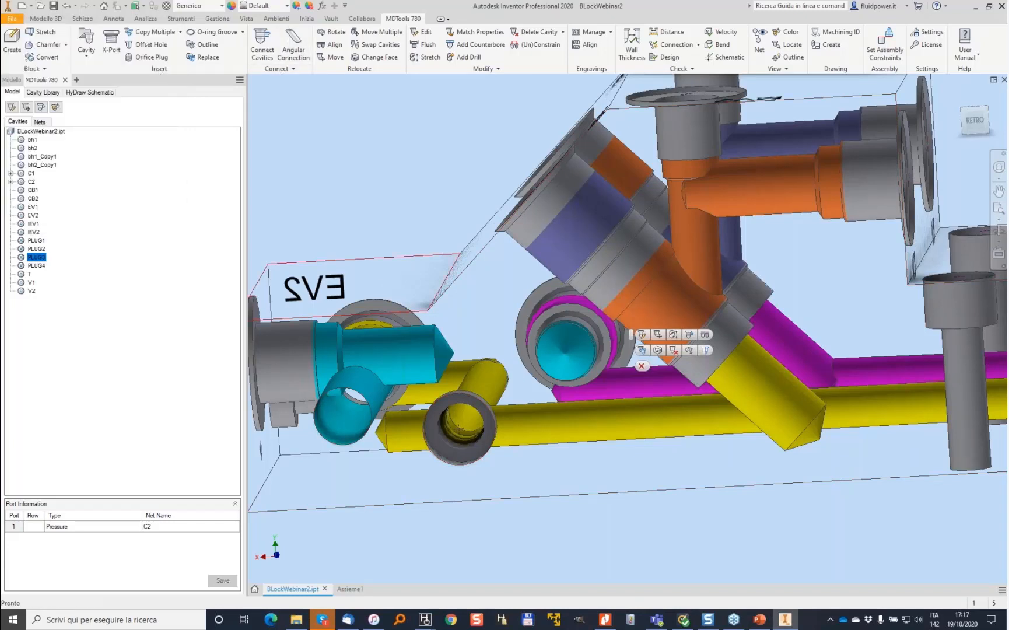
click(425, 57)
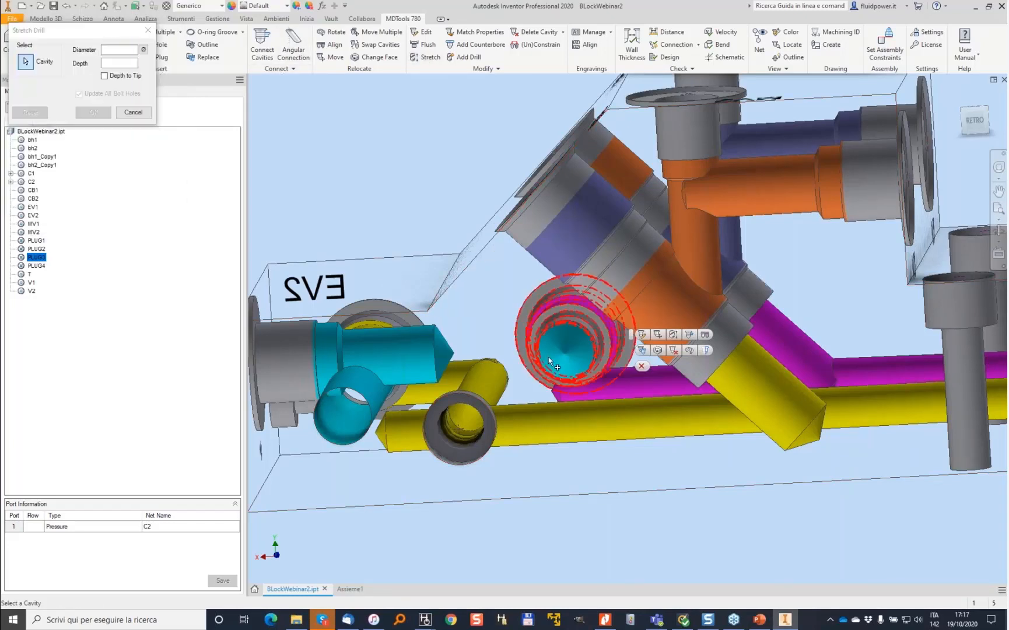
click(475, 422)
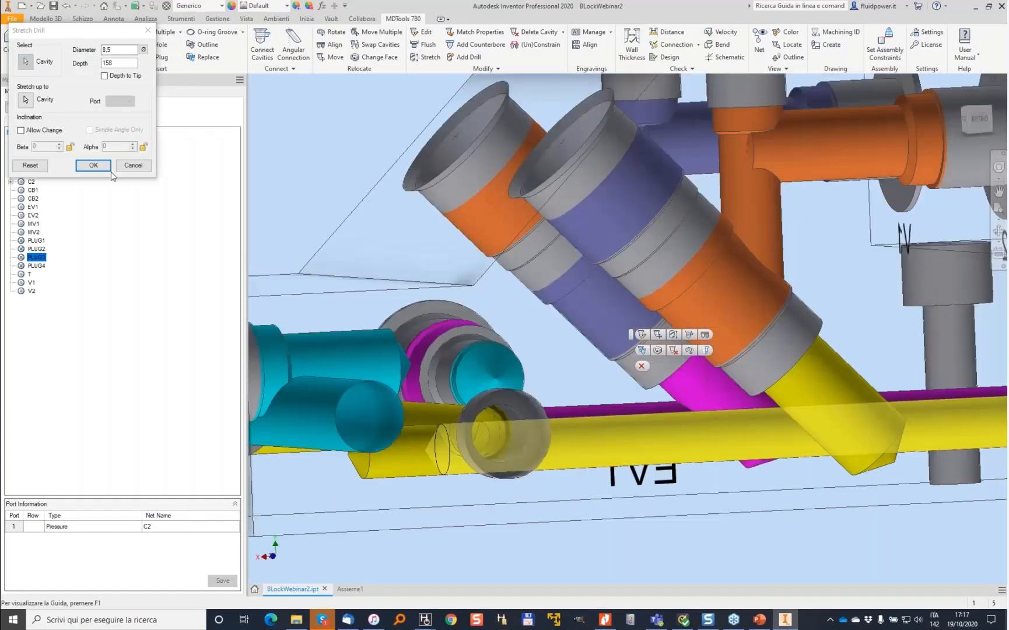
click(109, 168)
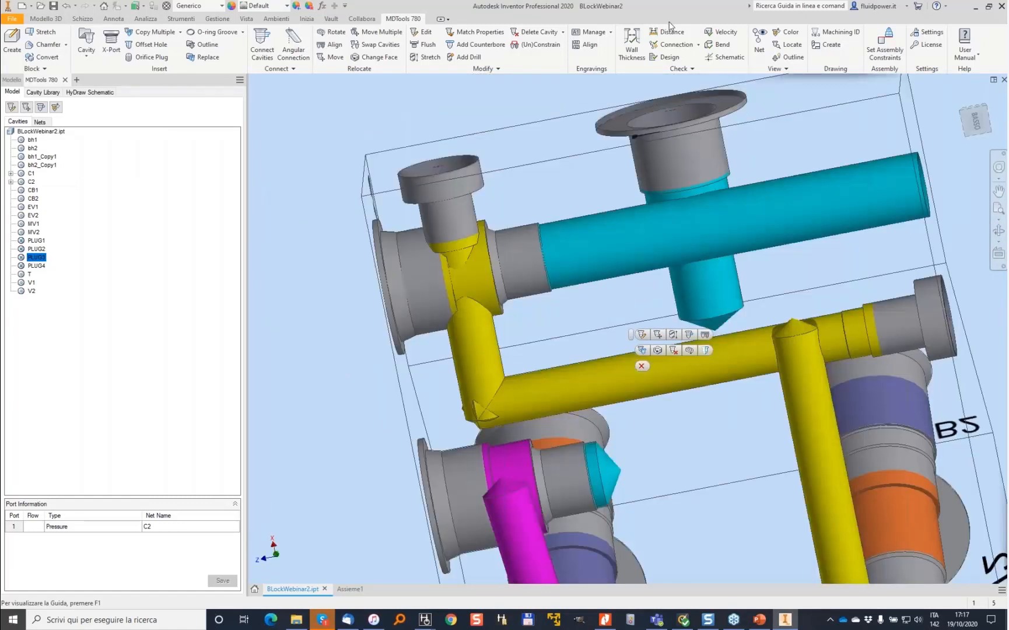
Step: Run the connection check including poor connections and examine the EV2-D to PLUG3-D dead-area entry on the model
click(671, 46)
key(Return)
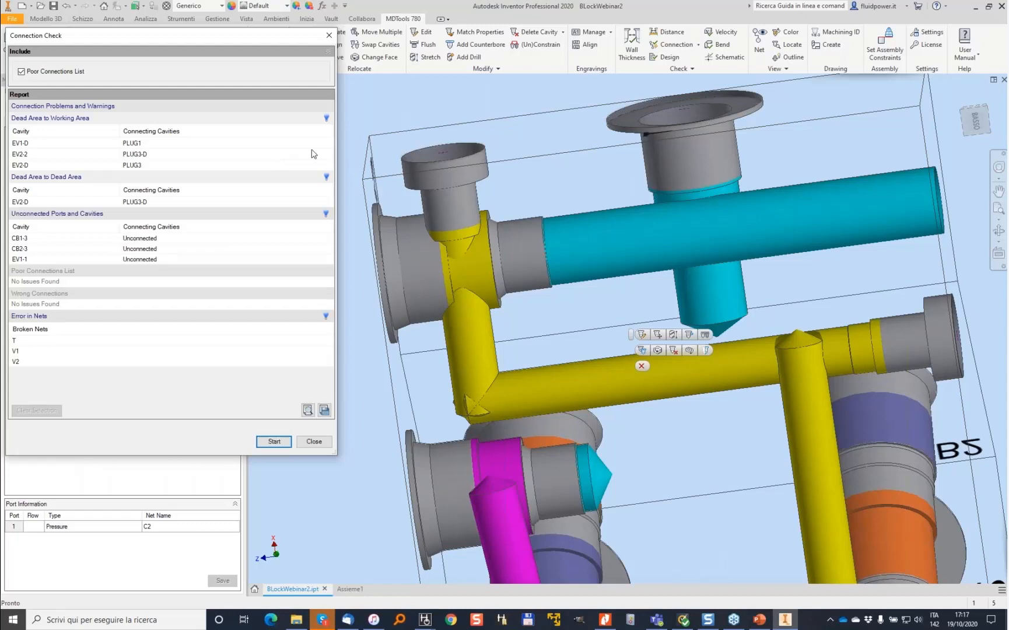
click(143, 204)
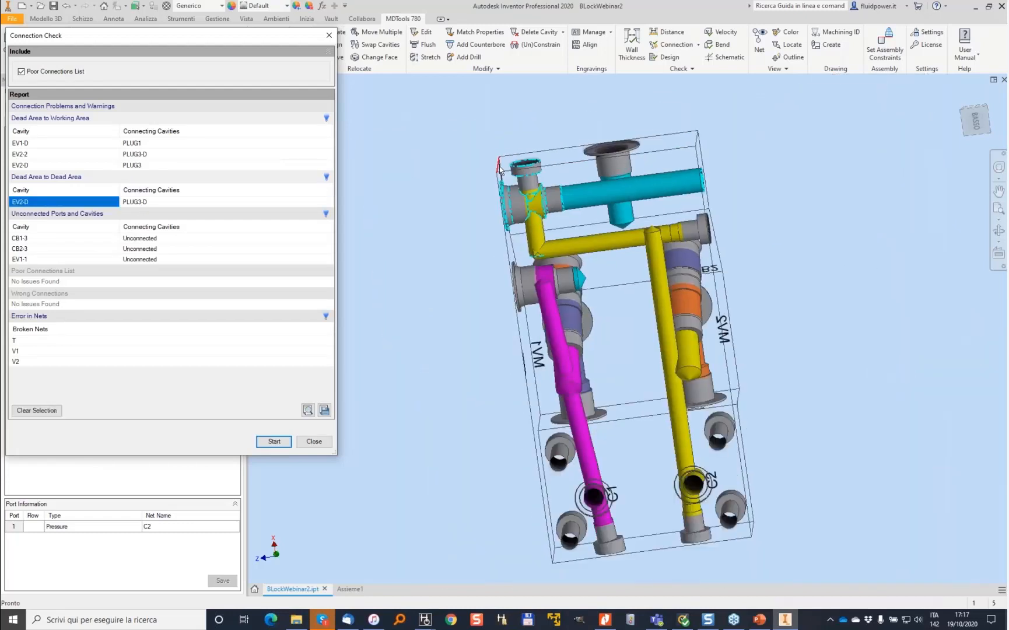
scroll(727, 239, up, 5)
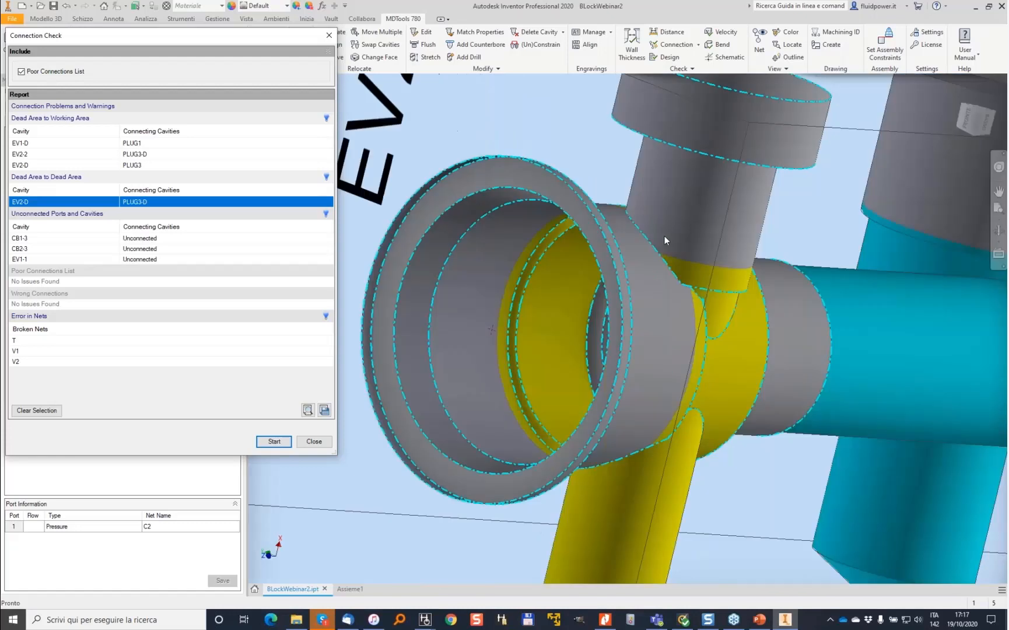
shift+middle_drag(664, 236, 700, 218)
click(314, 441)
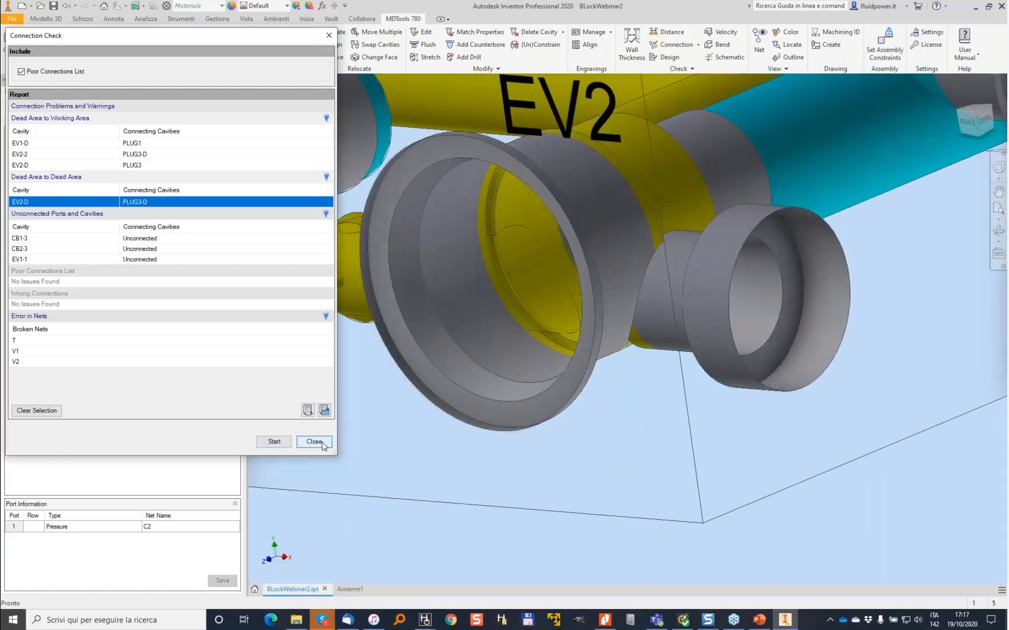
Step: Review the cavity settings of PLUG3
scroll(801, 510, up, 5)
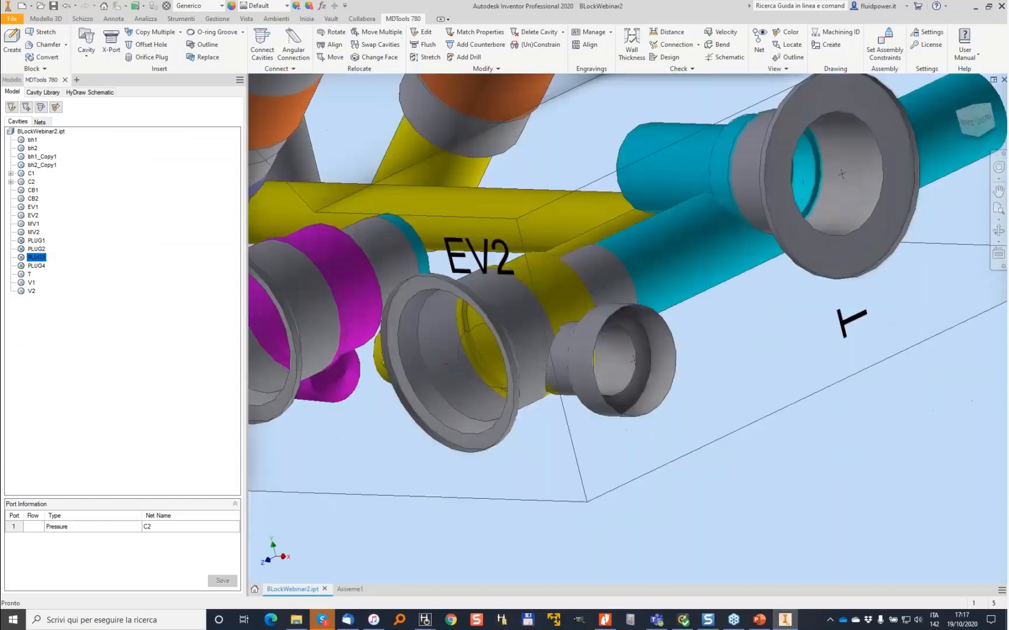
double_click(648, 322)
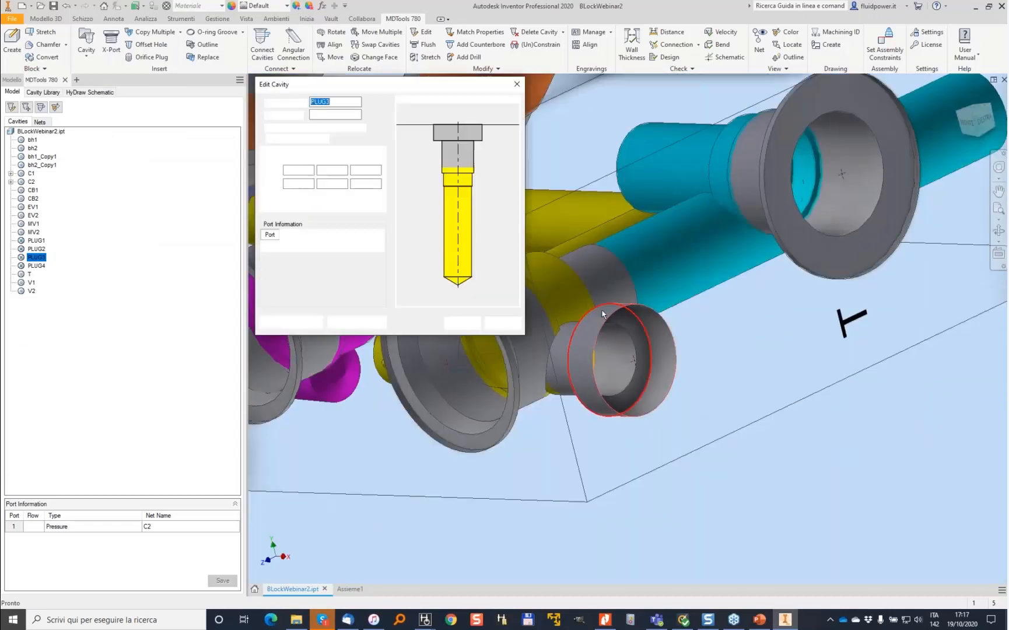
click(463, 323)
Step: Move the PLUG3 cavity to X 16, Y 15 on its face, measured from two picked block edges as X and Y axes
shift+middle_drag(463, 374, 409, 306)
click(567, 252)
click(576, 258)
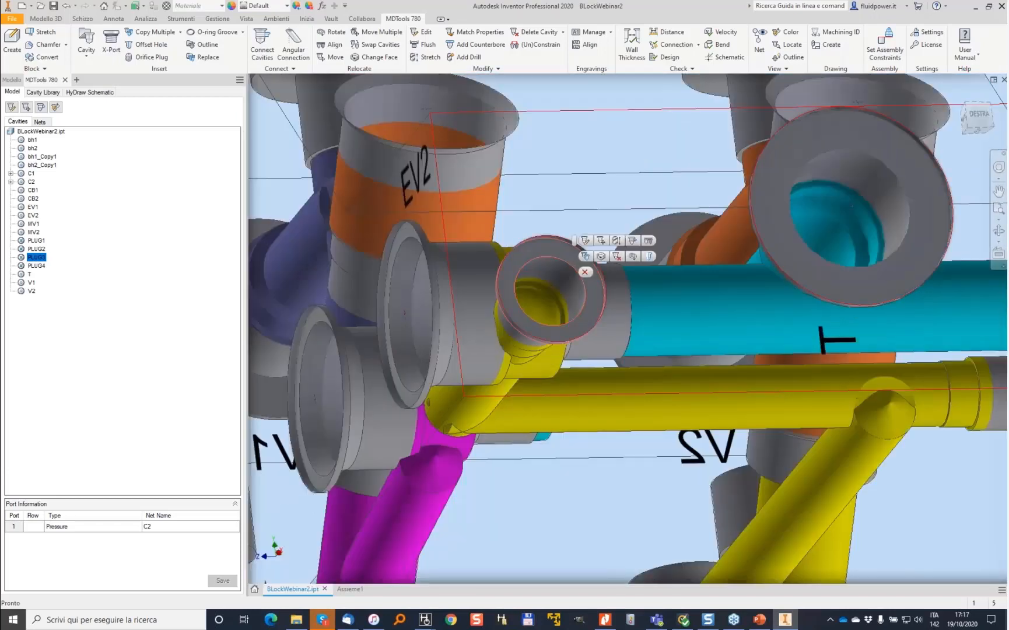
click(521, 396)
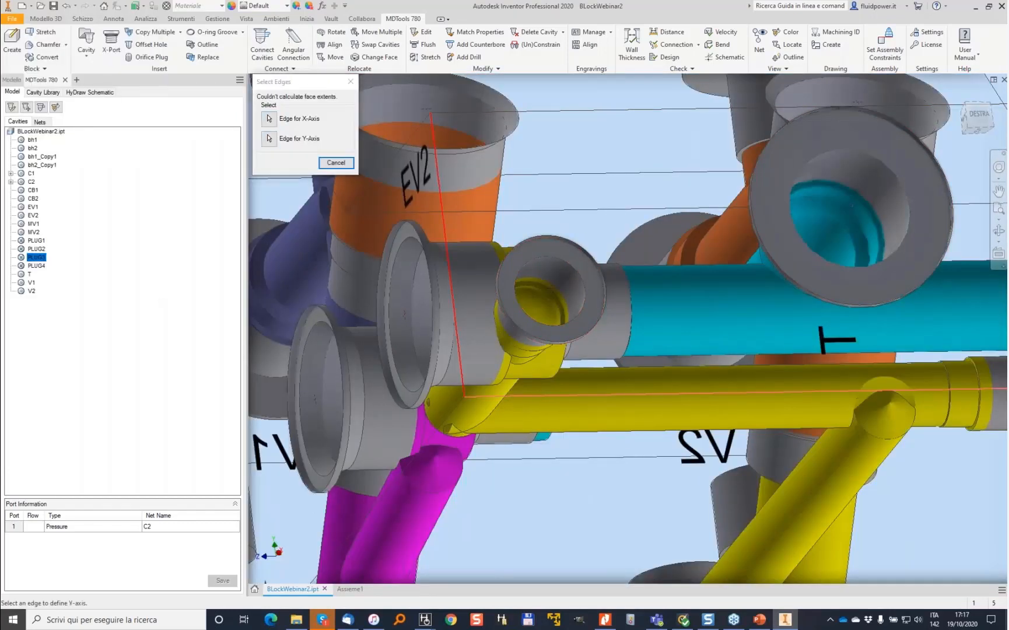
click(462, 383)
click(371, 164)
click(371, 164)
click(371, 164)
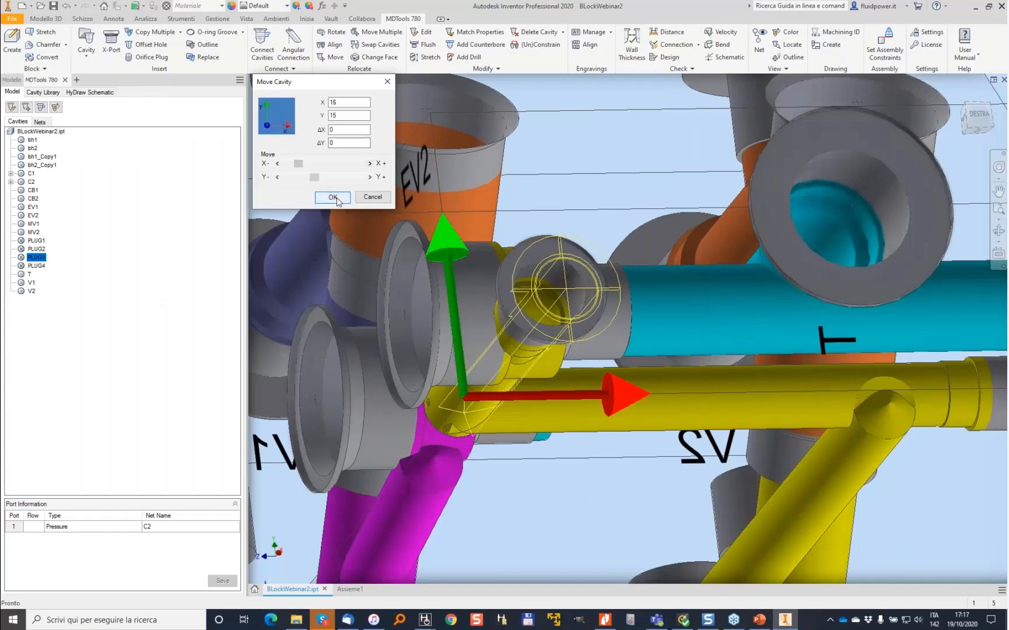
click(332, 196)
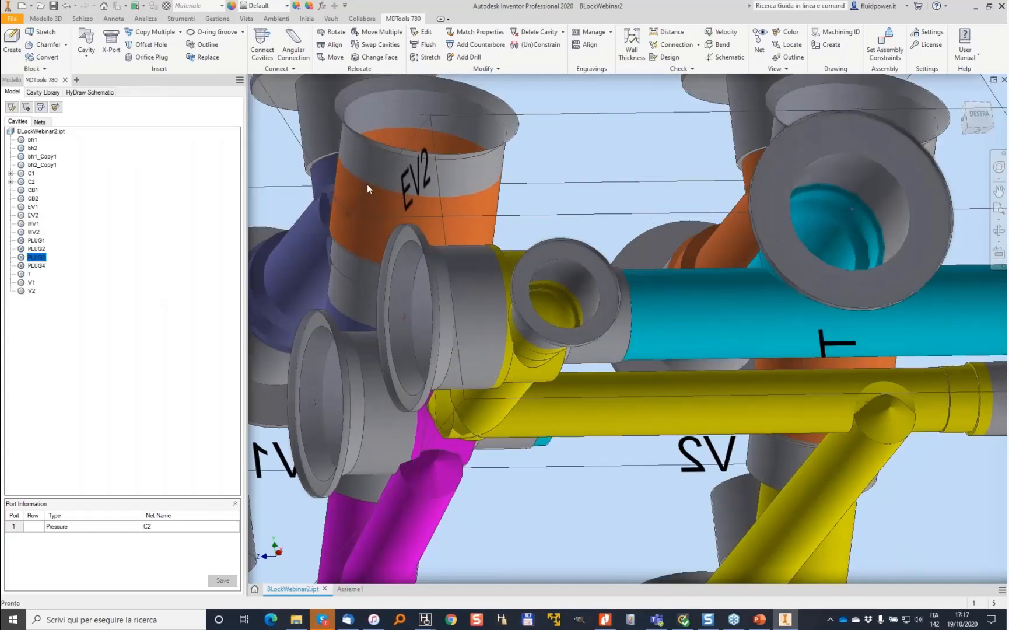
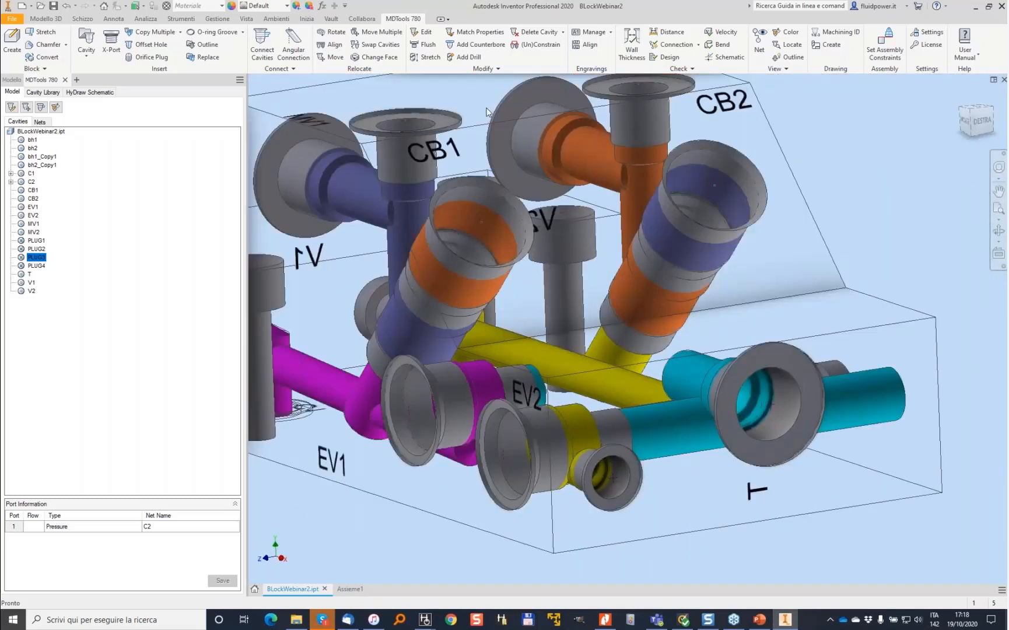
Step: Stretch the T port's drill with its diameter set to 8
click(430, 59)
click(693, 367)
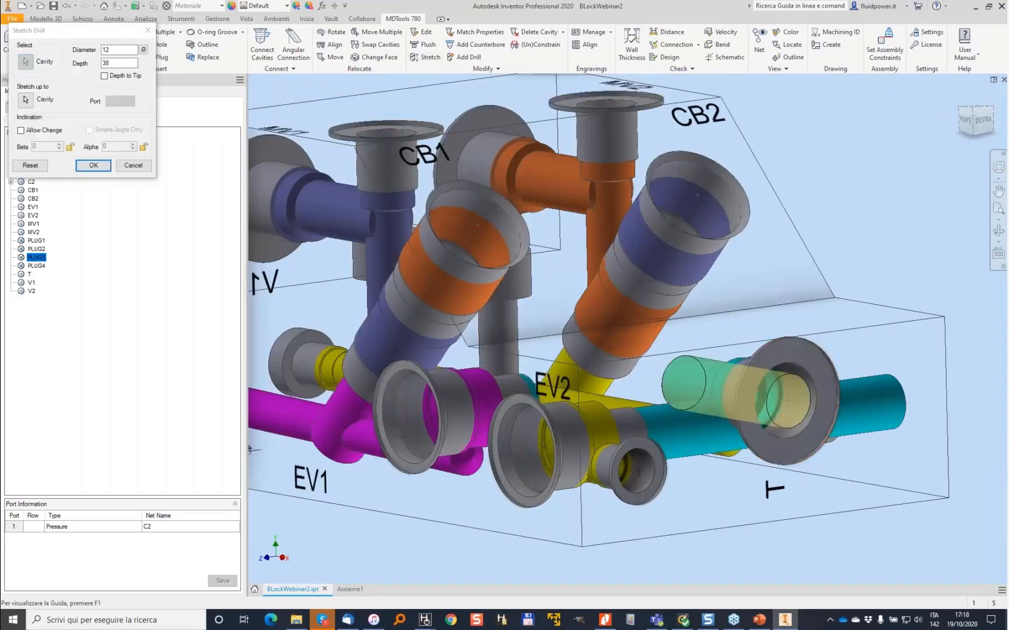
double_click(119, 50)
text(8)
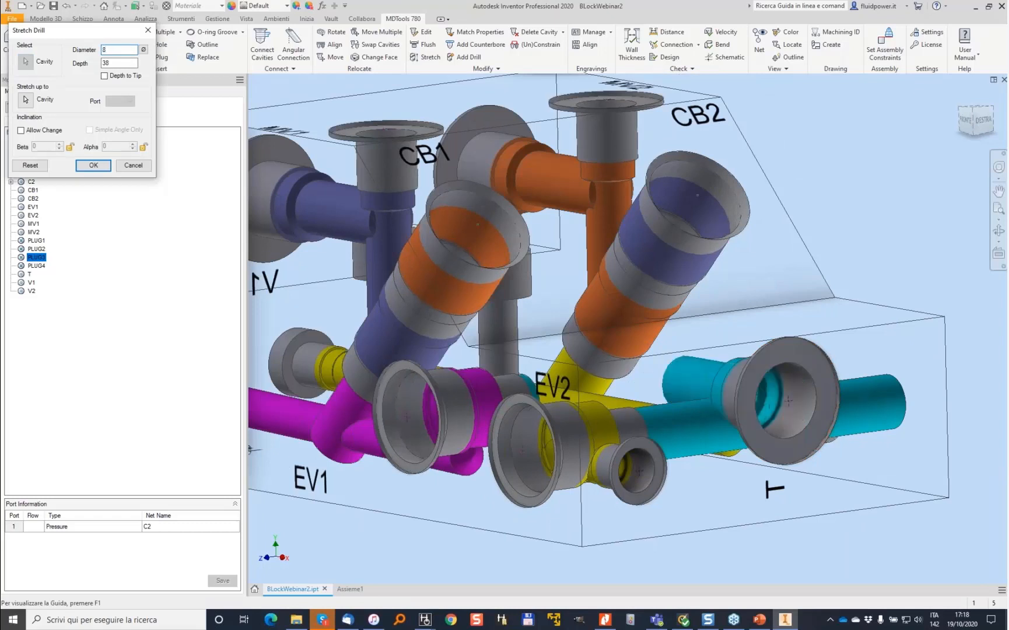
key(Return)
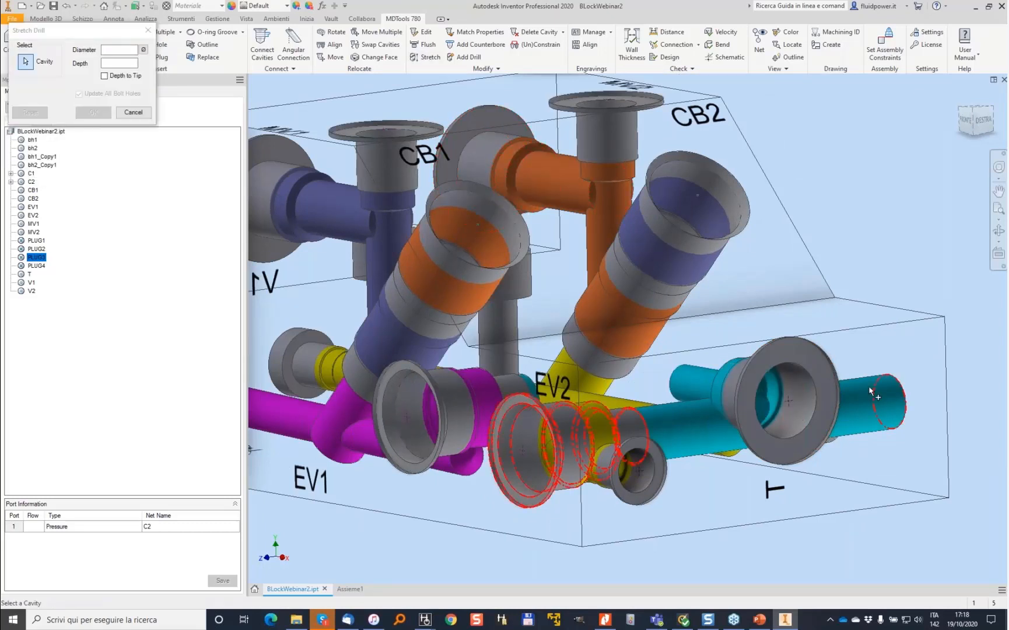
Step: Shorten the EV2 cavity's drill to depth 51 at diameter 12 so it ends at the T port
click(872, 392)
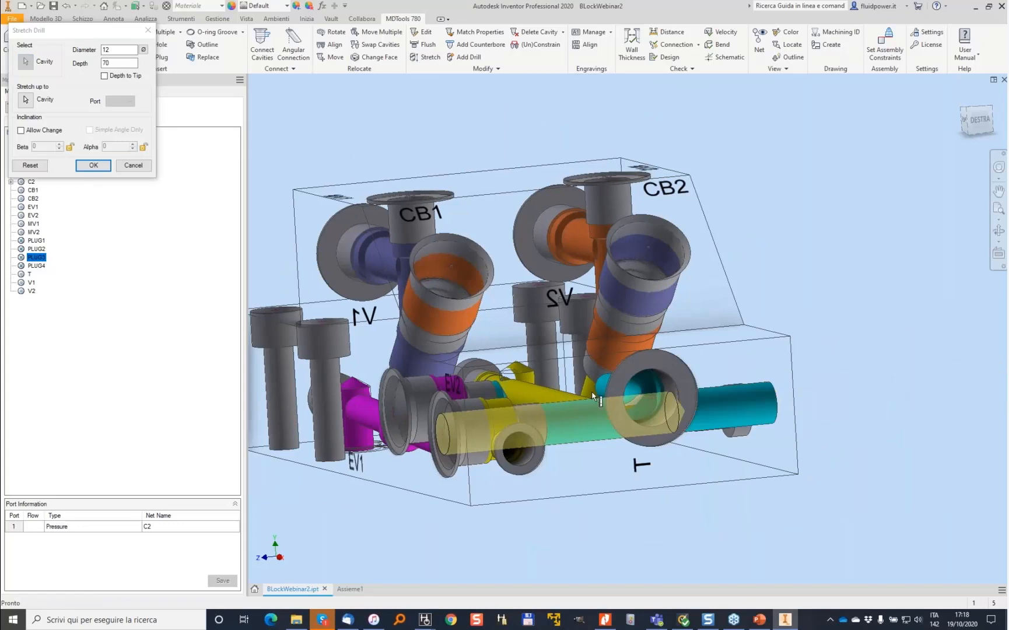
click(94, 165)
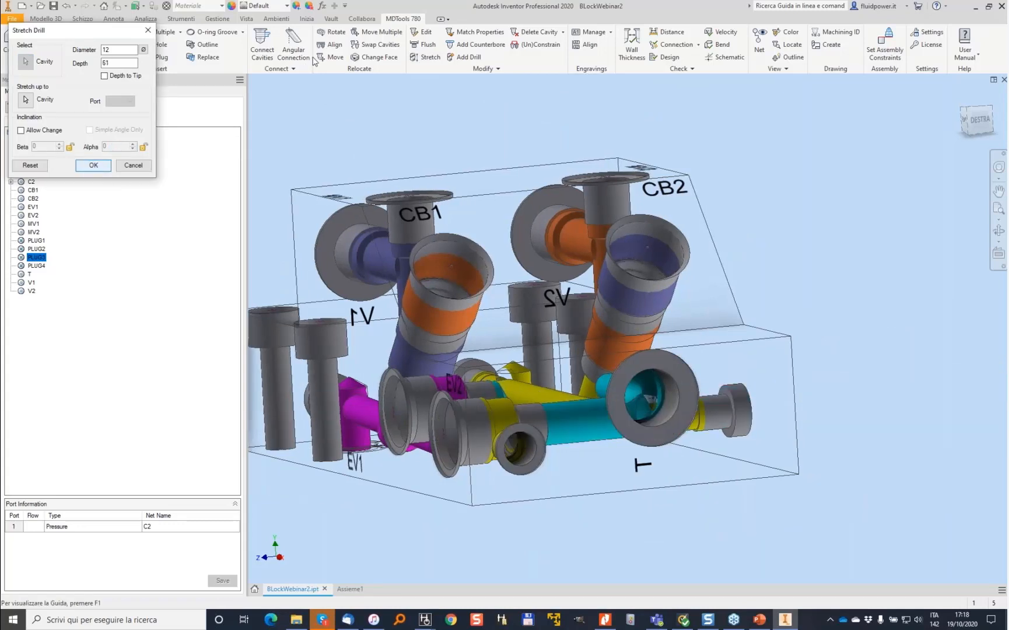
key(Return)
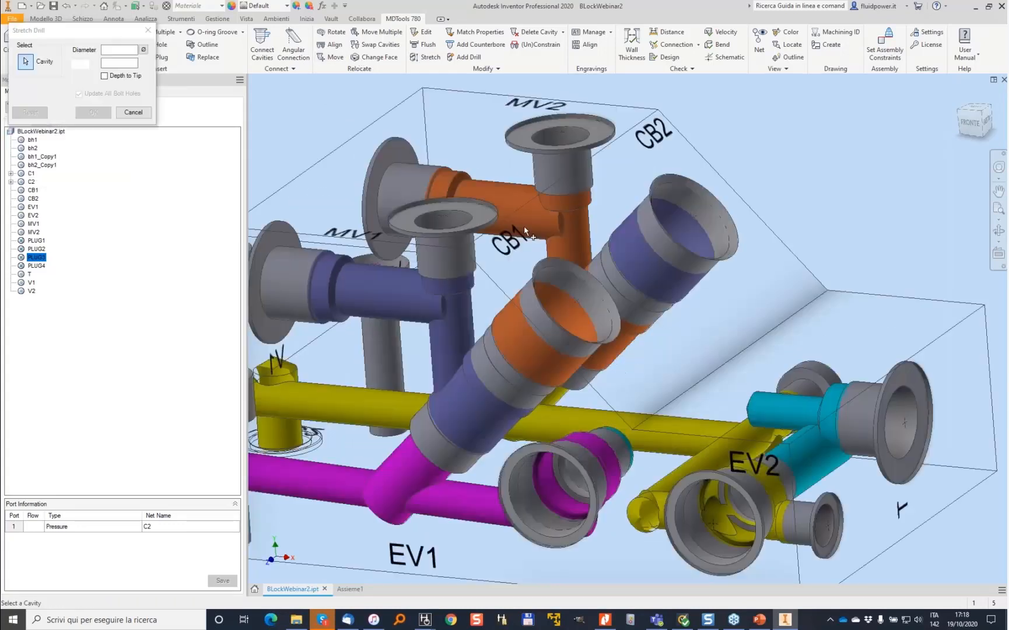
Step: Stretch the EV1 cavity's drill up to the T port and extend the T drill to depth 63 with diameter 8
click(569, 476)
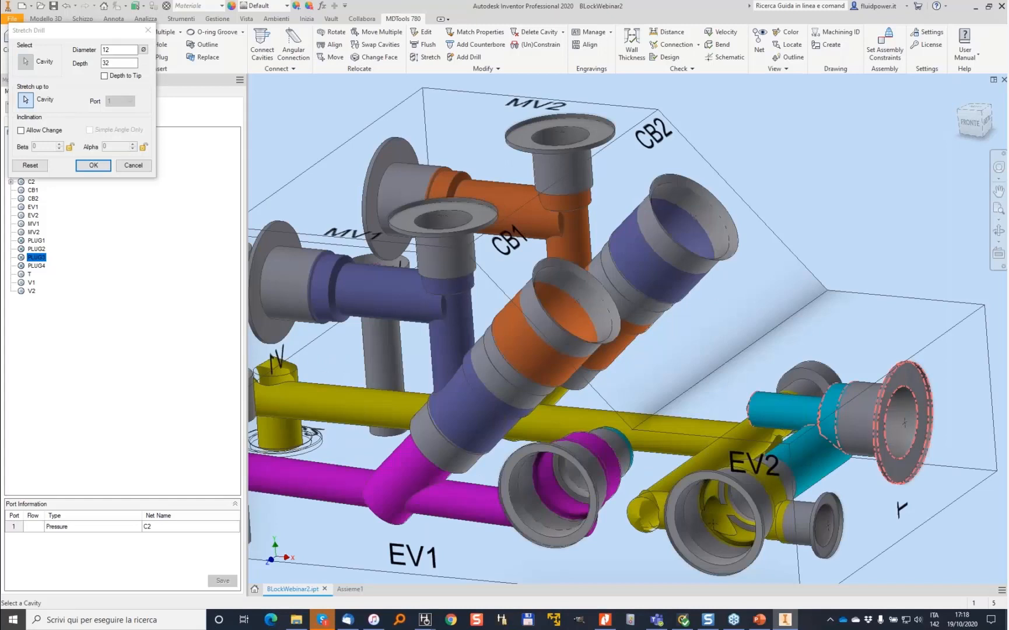
click(93, 165)
click(425, 56)
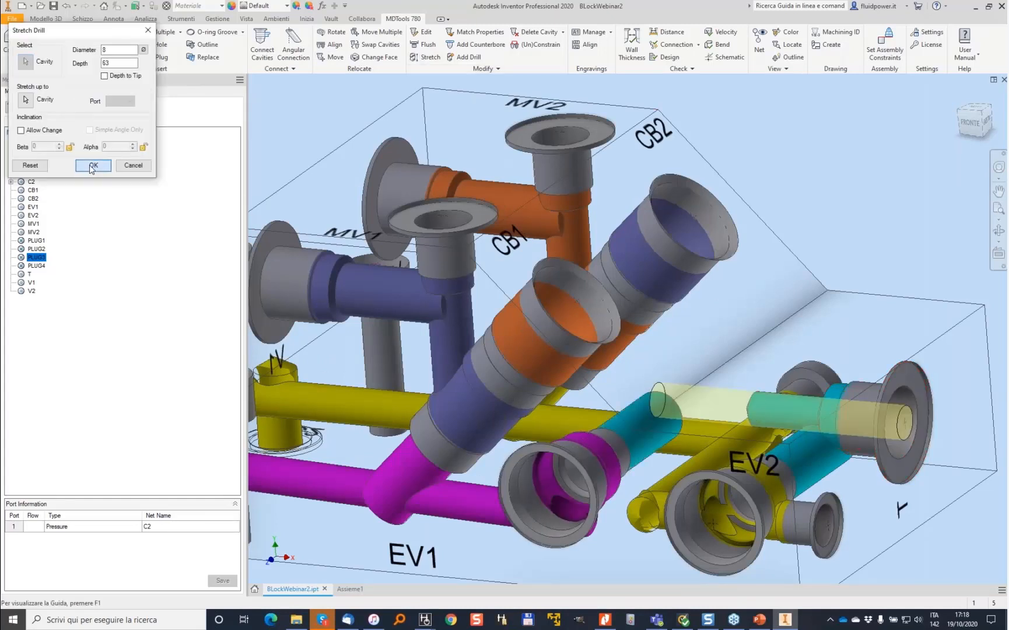
click(94, 165)
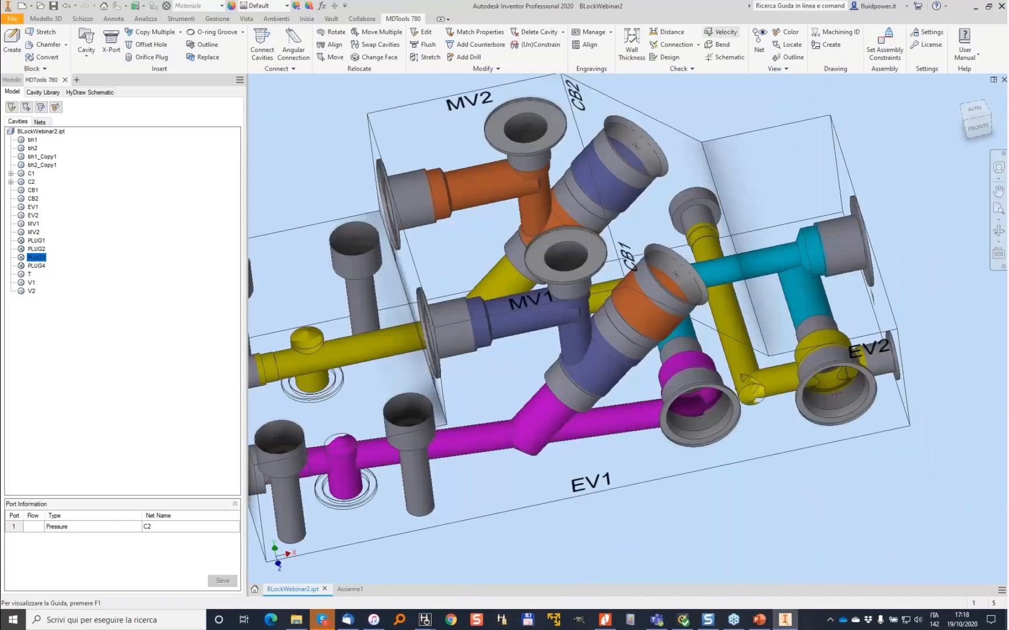
Step: Run the connection check including poor connections and examine the V1 and V2 net entries on the model
click(678, 47)
click(273, 441)
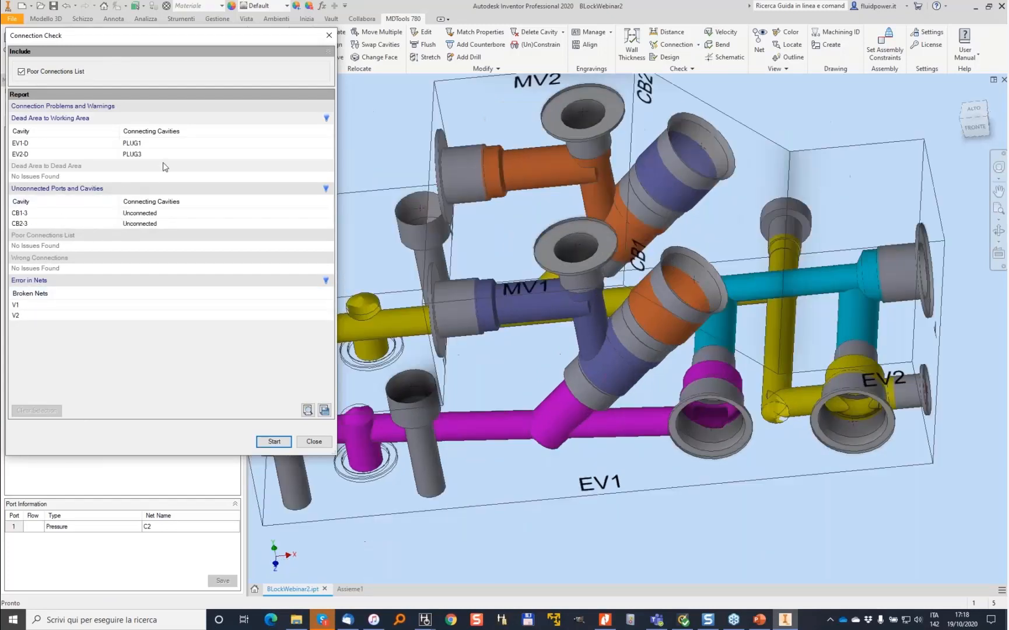
shift+middle_drag(683, 265, 635, 273)
click(31, 307)
click(26, 316)
shift+middle_drag(540, 315, 713, 376)
click(315, 442)
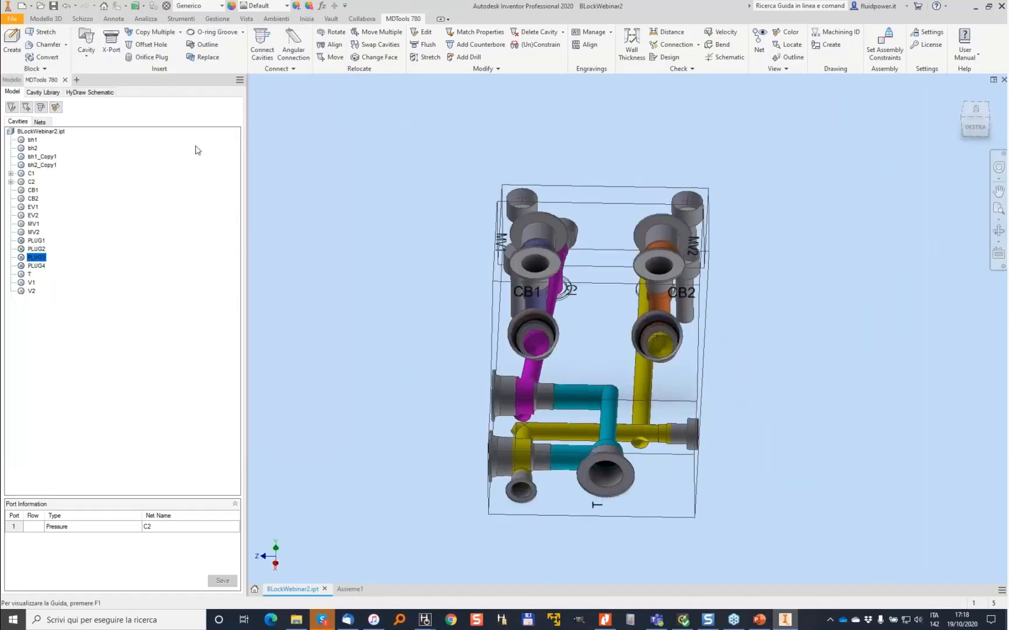
Step: Remove 10 mm from the block's width at cutting plane location 44
click(13, 40)
drag(279, 194, 320, 197)
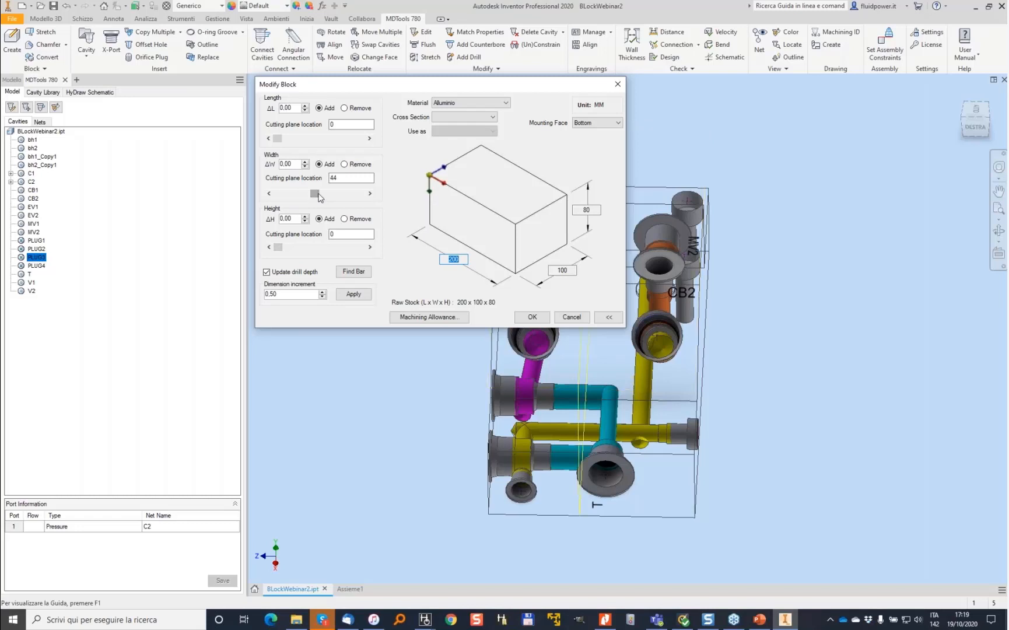
click(344, 164)
double_click(286, 164)
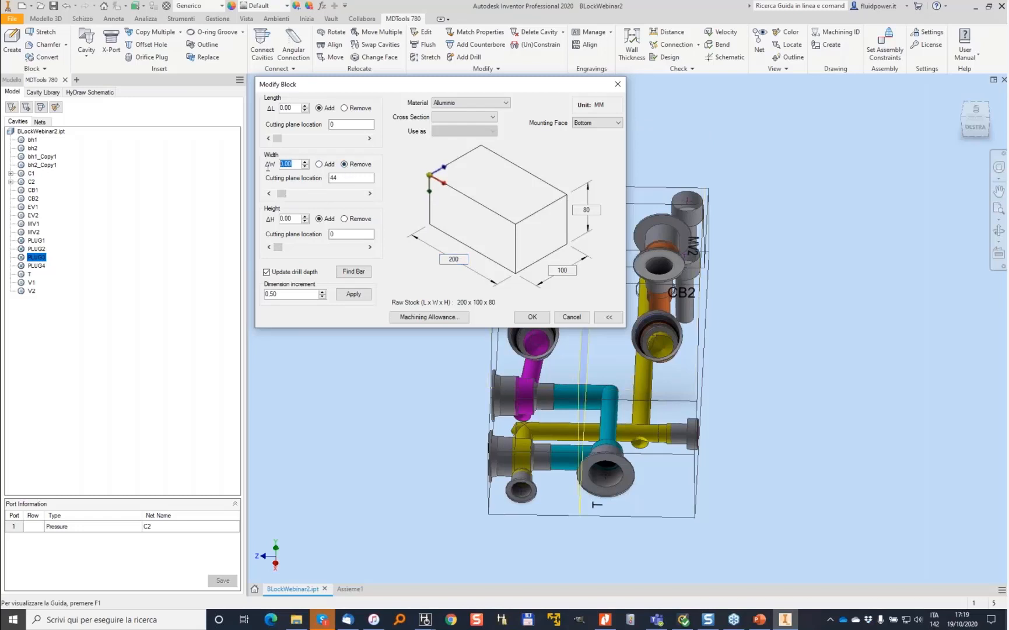
key(Return)
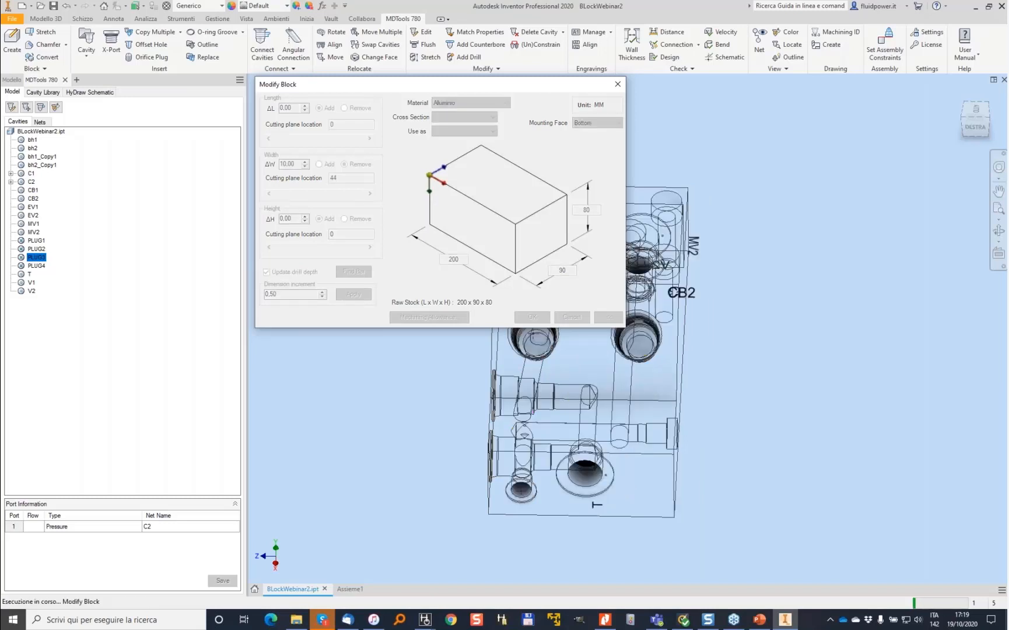
Step: Remove 10 mm from the block's length at cutting plane location 71
shift+middle_drag(655, 213, 577, 217)
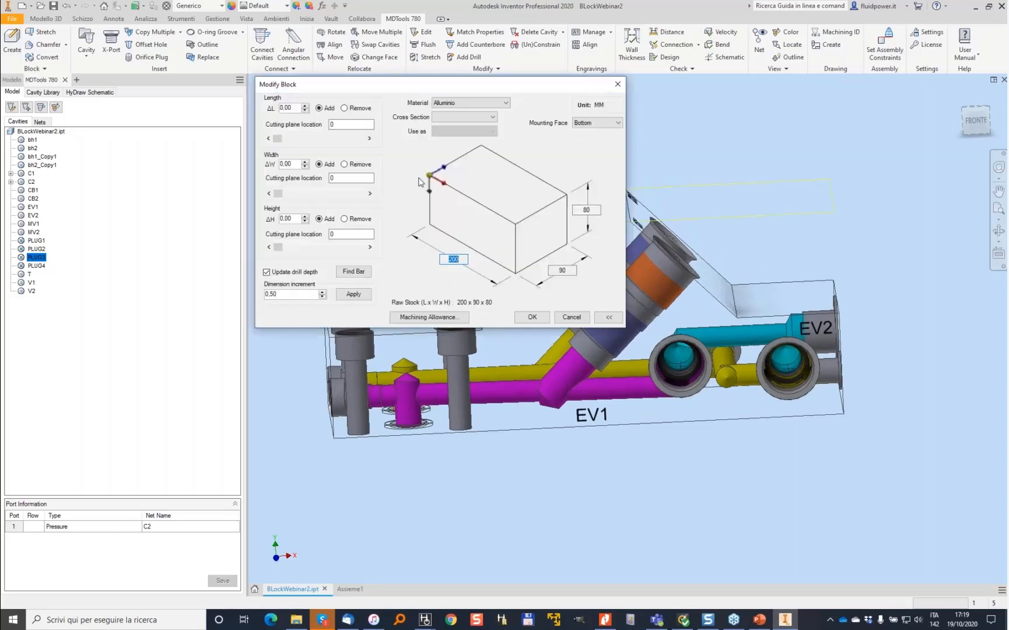
drag(385, 90, 144, 86)
drag(43, 135, 73, 138)
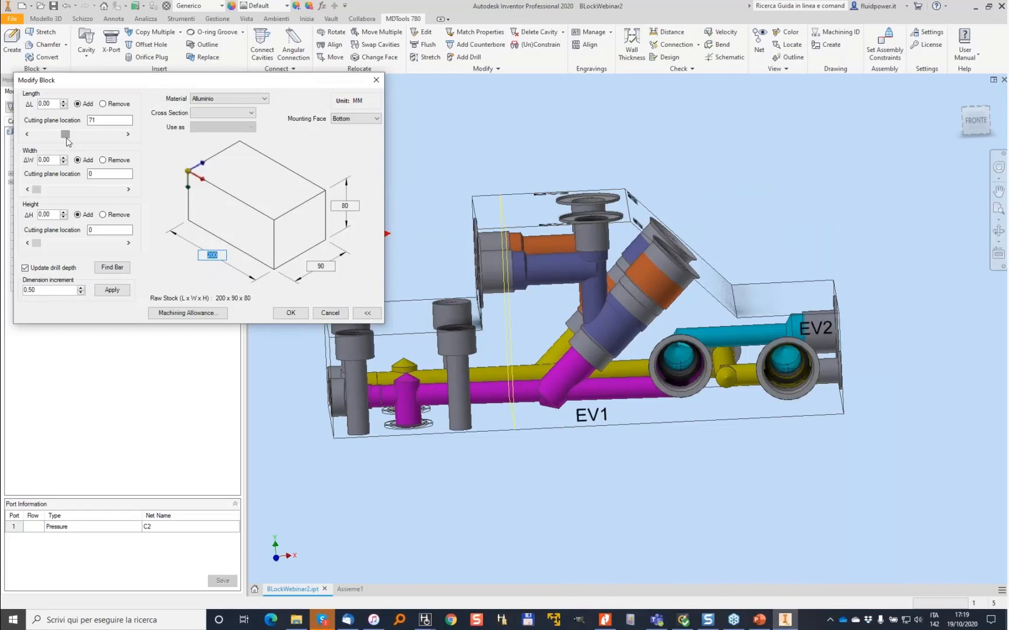
click(103, 103)
double_click(45, 104)
text(10)
key(Return)
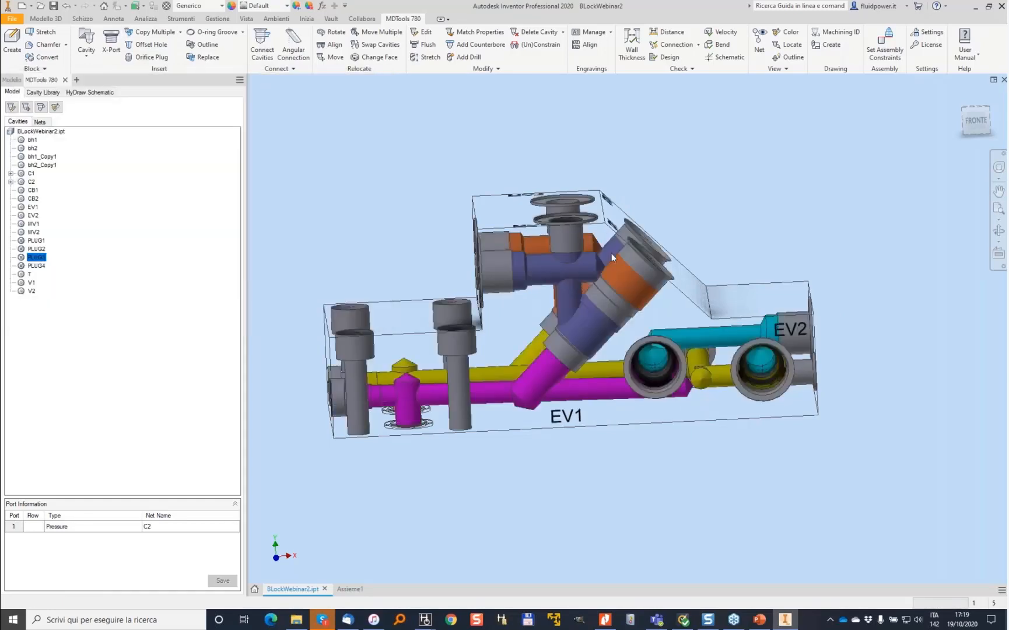
Step: Shorten the drills of the V1 and V2 ports to depth 36 at diameter 12
scroll(606, 260, up, 5)
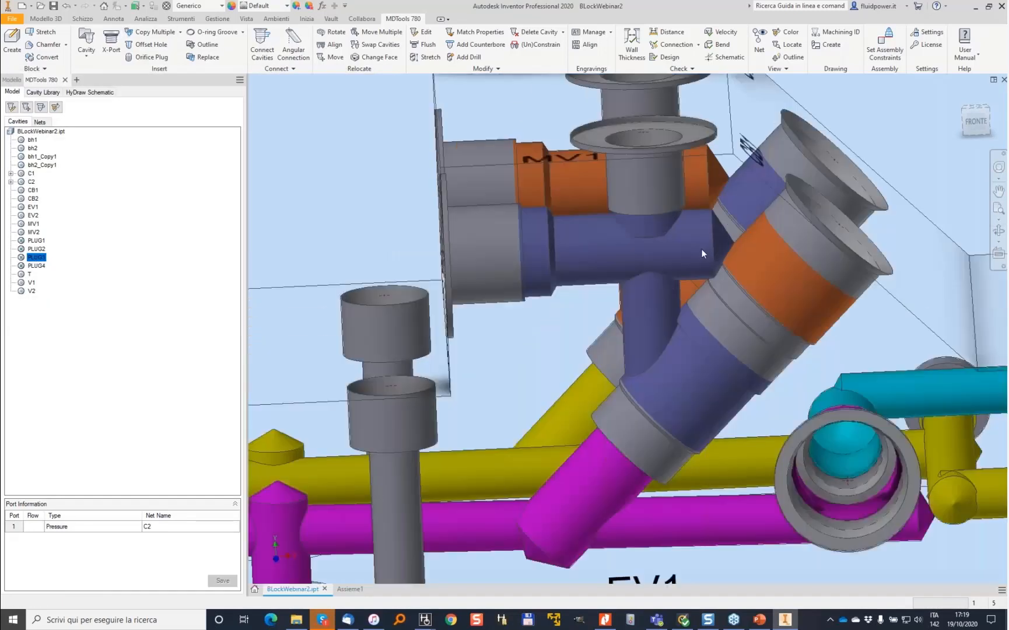
click(426, 57)
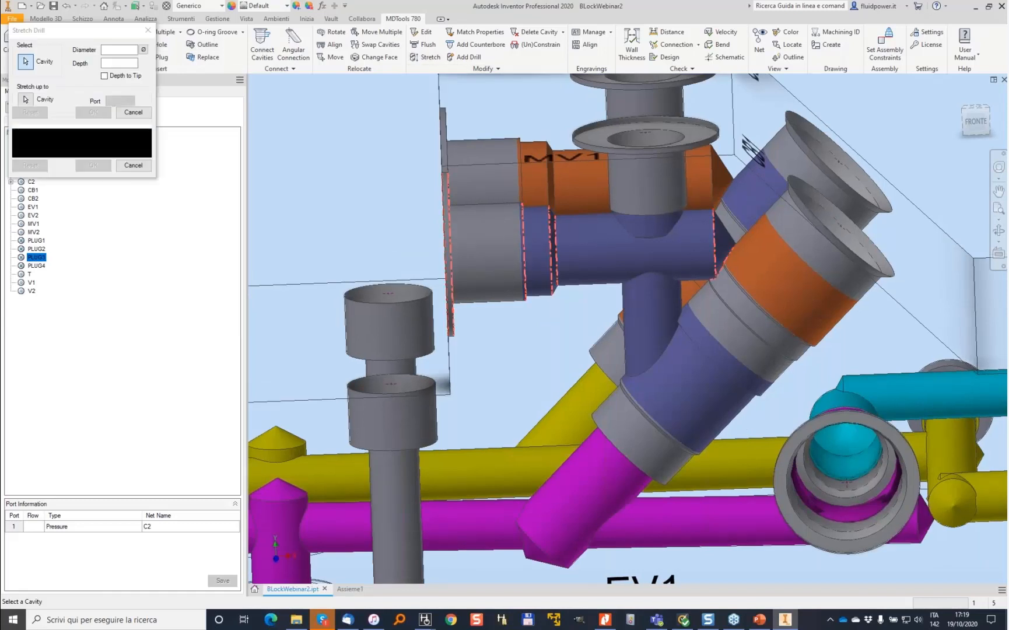
click(663, 243)
click(93, 165)
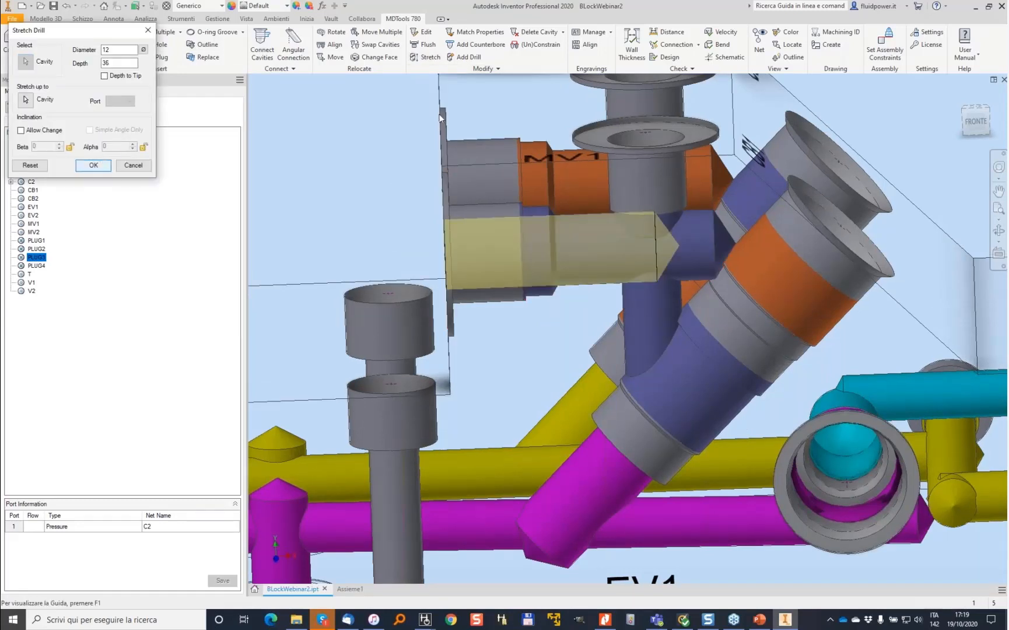
click(426, 56)
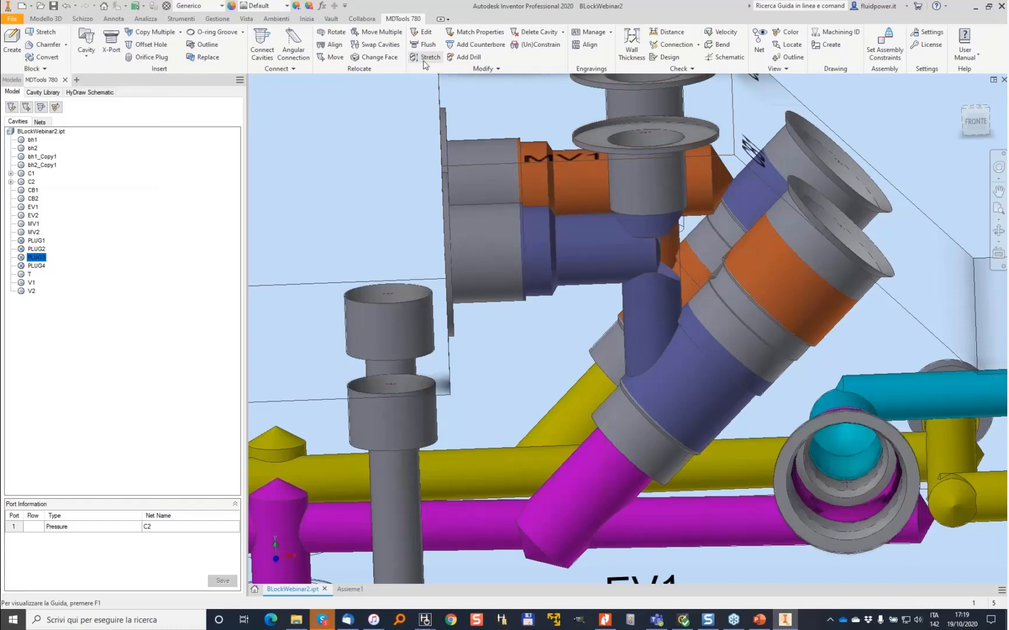
click(532, 179)
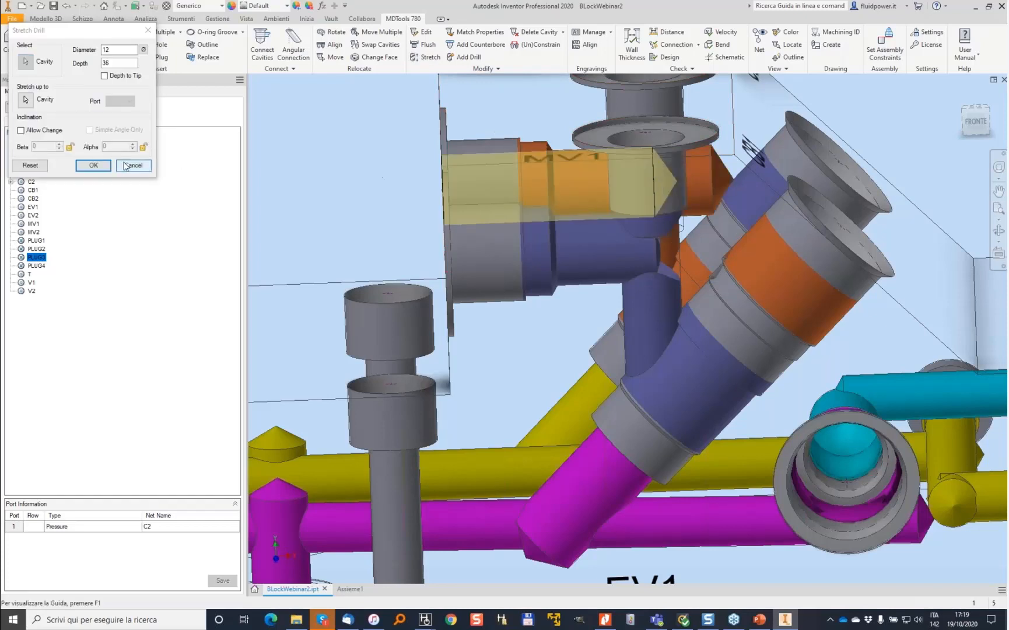
click(93, 166)
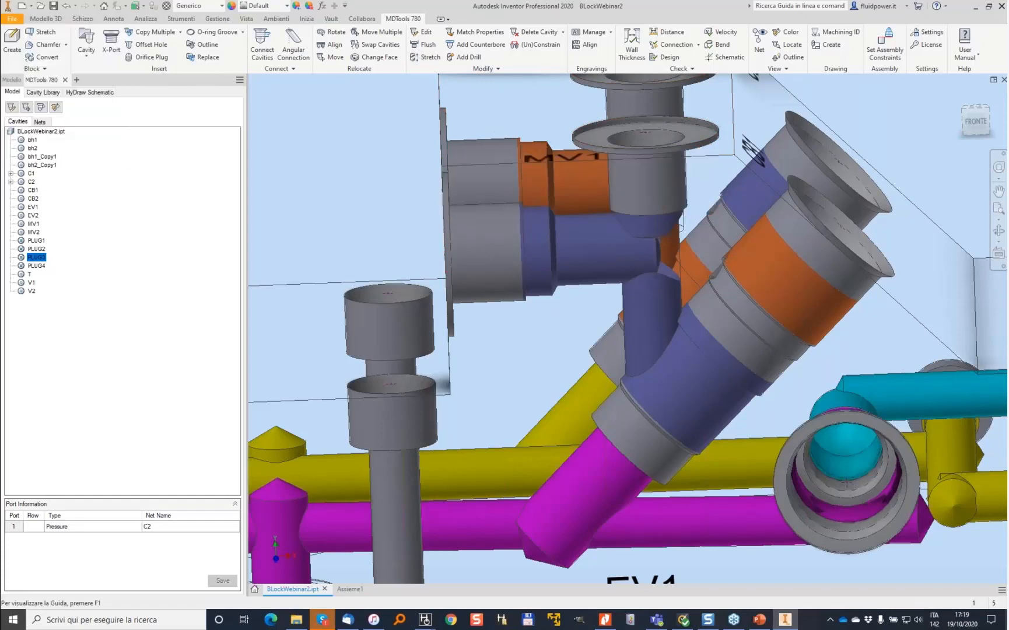
Step: Move the V2 engraving to the upper corner of its face, above the V2 port
scroll(570, 212, down, 3)
shift+middle_drag(570, 213, 533, 300)
double_click(533, 300)
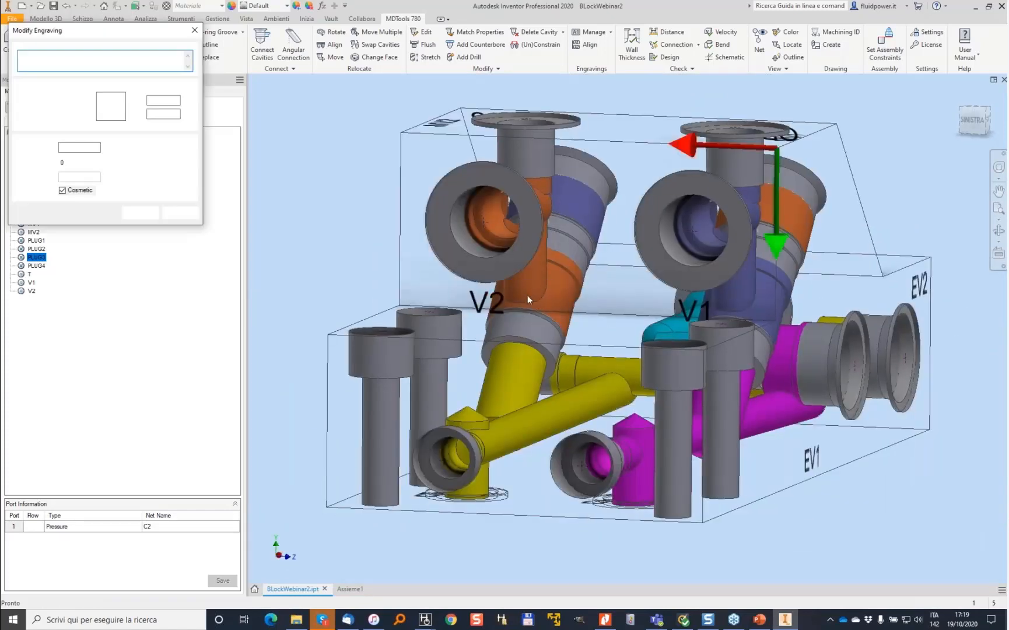
drag(504, 300, 490, 145)
drag(426, 145, 366, 151)
click(133, 209)
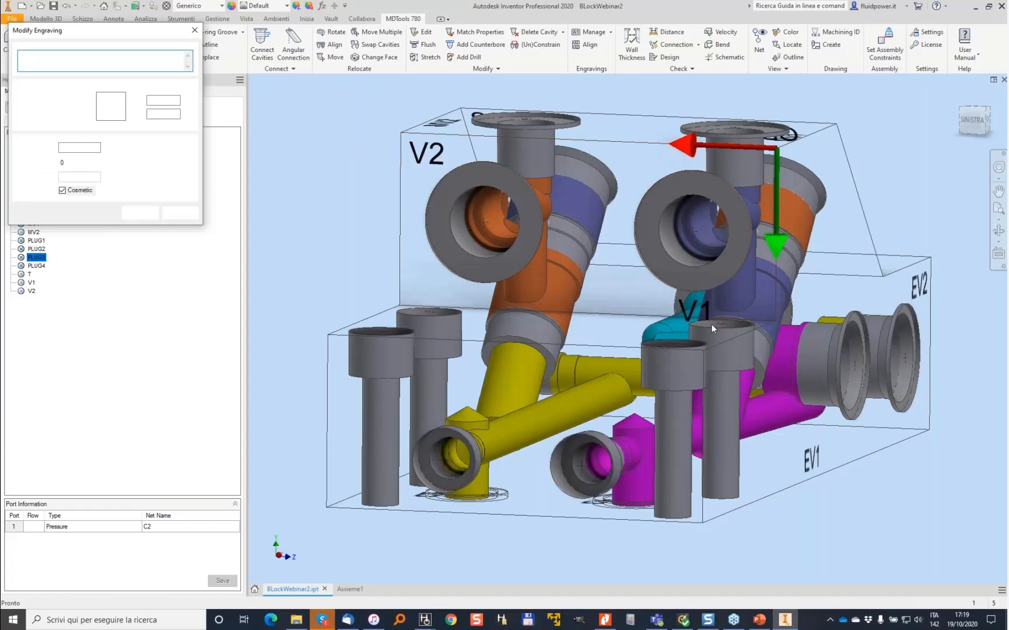
Step: Move the V1 engraving above the V1 port, at X 12, Y 7
click(712, 324)
drag(639, 161, 684, 164)
drag(749, 216, 752, 226)
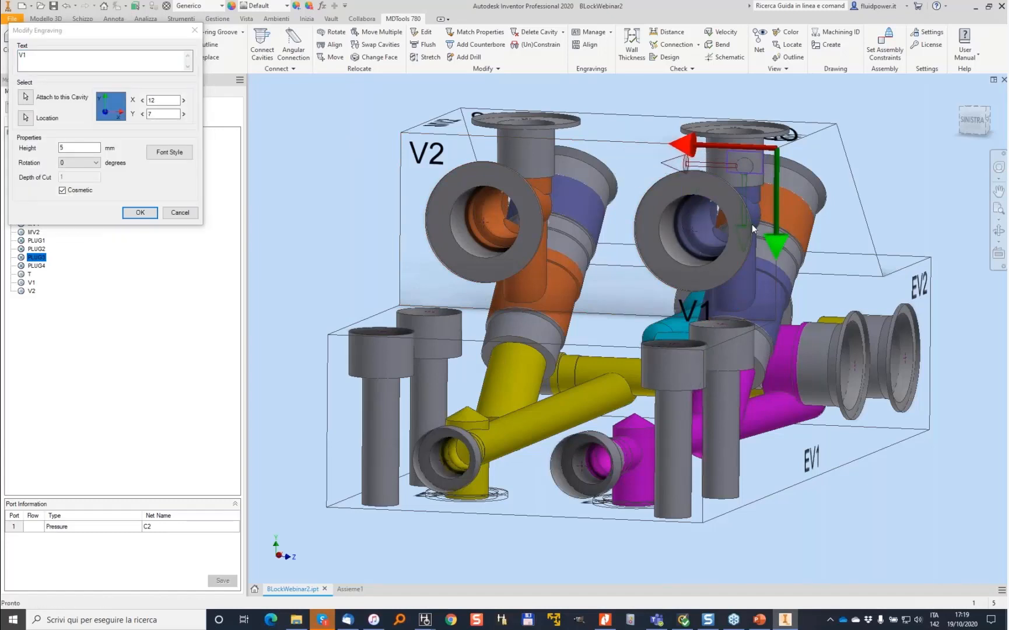
click(140, 213)
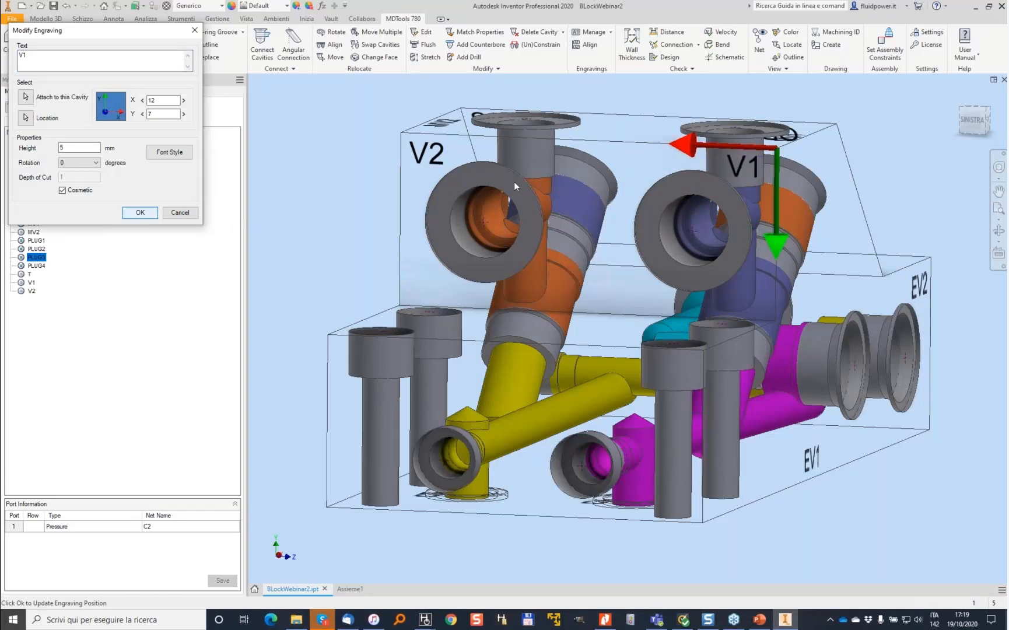
shift+middle_drag(471, 185, 582, 254)
shift+middle_drag(600, 346, 578, 153)
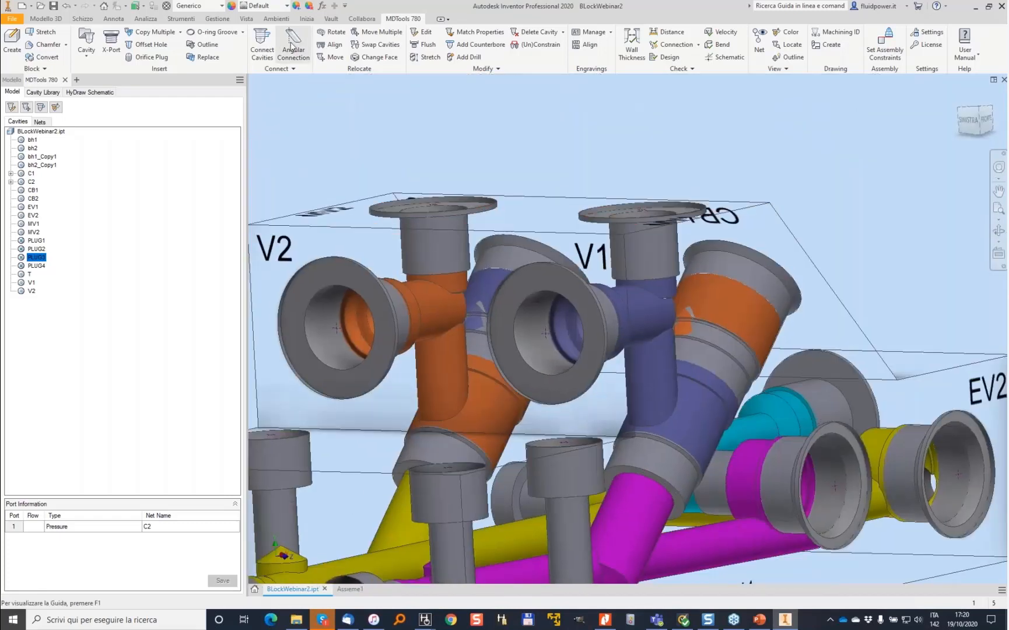
click(293, 44)
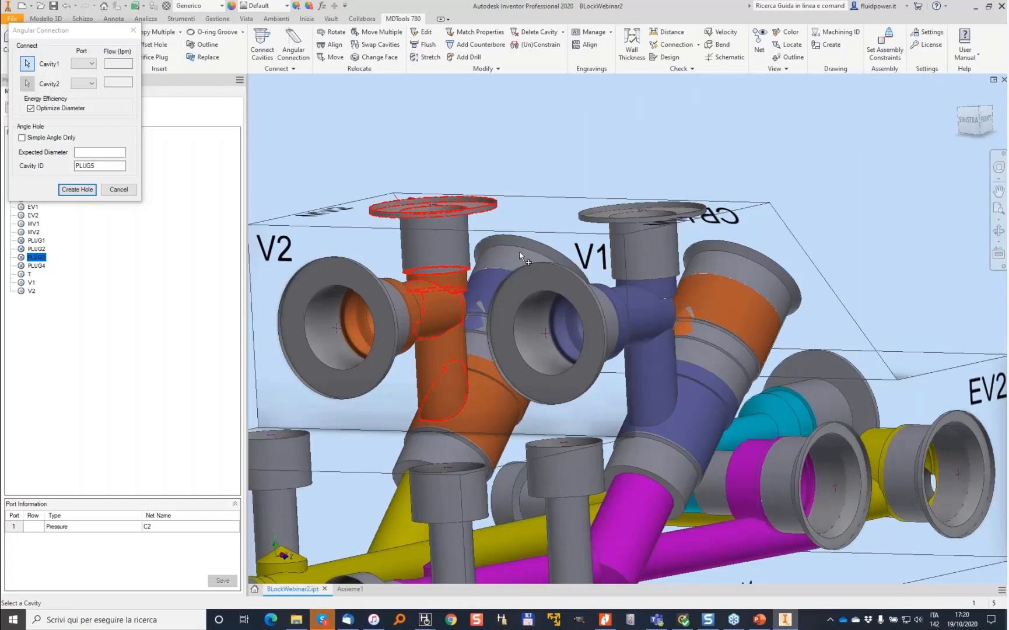
click(599, 307)
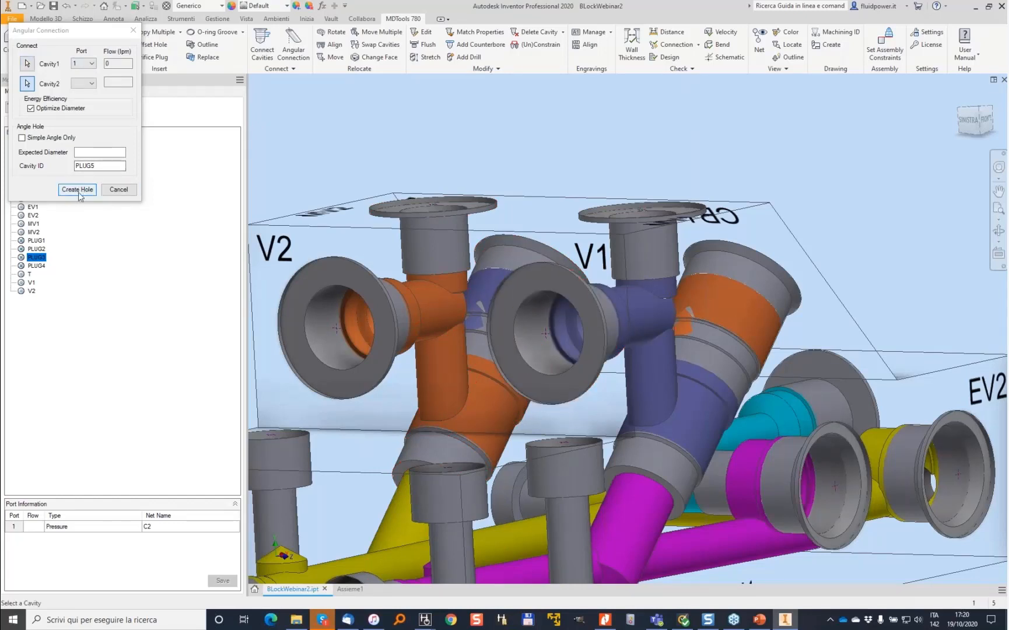
click(103, 151)
text(5)
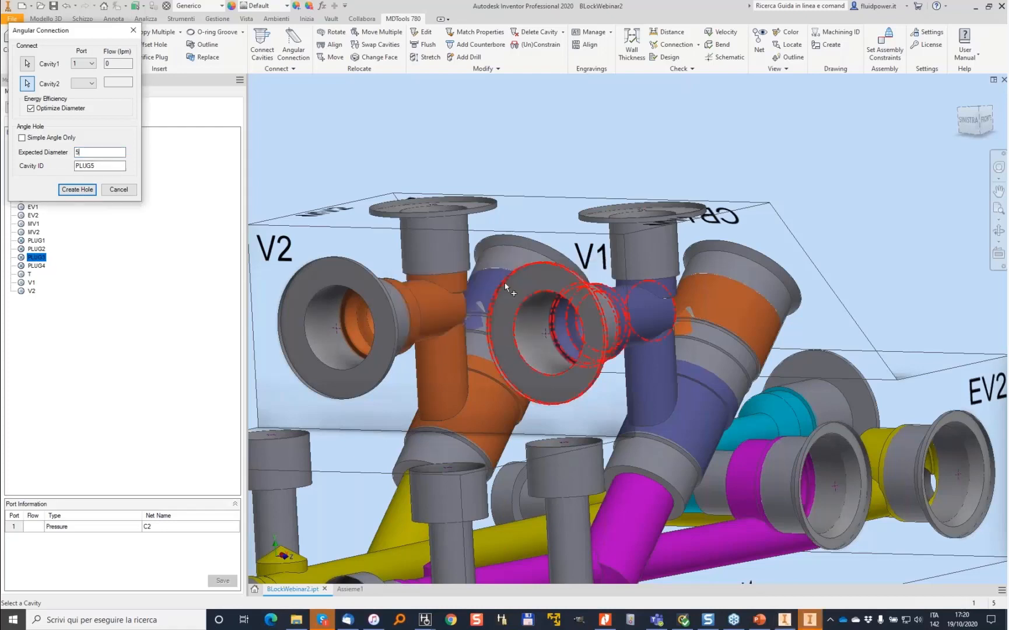
click(976, 7)
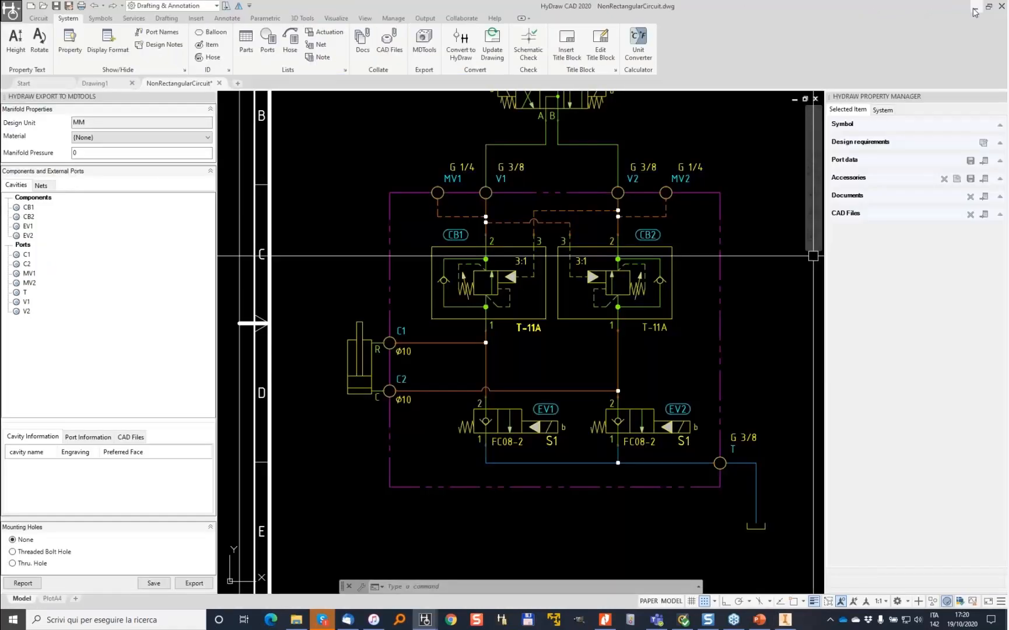
click(974, 8)
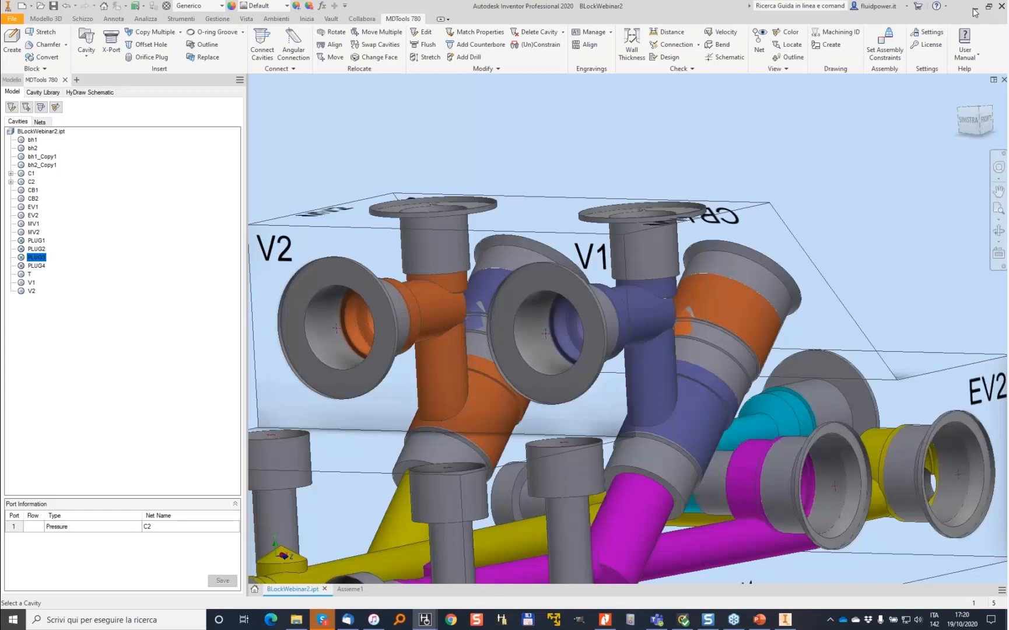
Step: Move the V1 port along its face to X 65, Y 20
shift+middle_drag(591, 211, 525, 199)
click(330, 56)
click(372, 218)
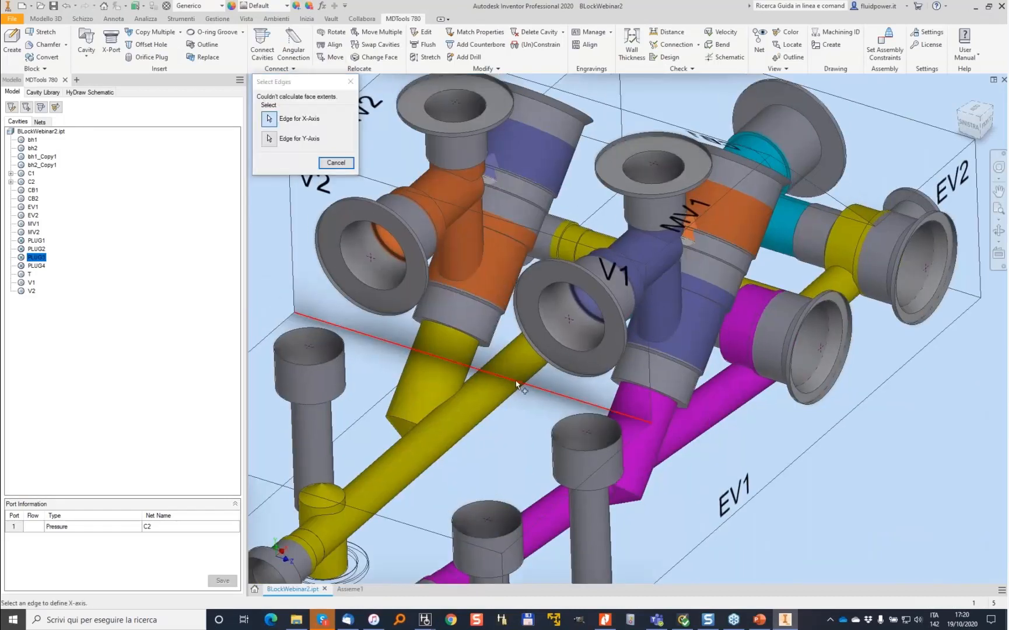
click(291, 269)
click(278, 163)
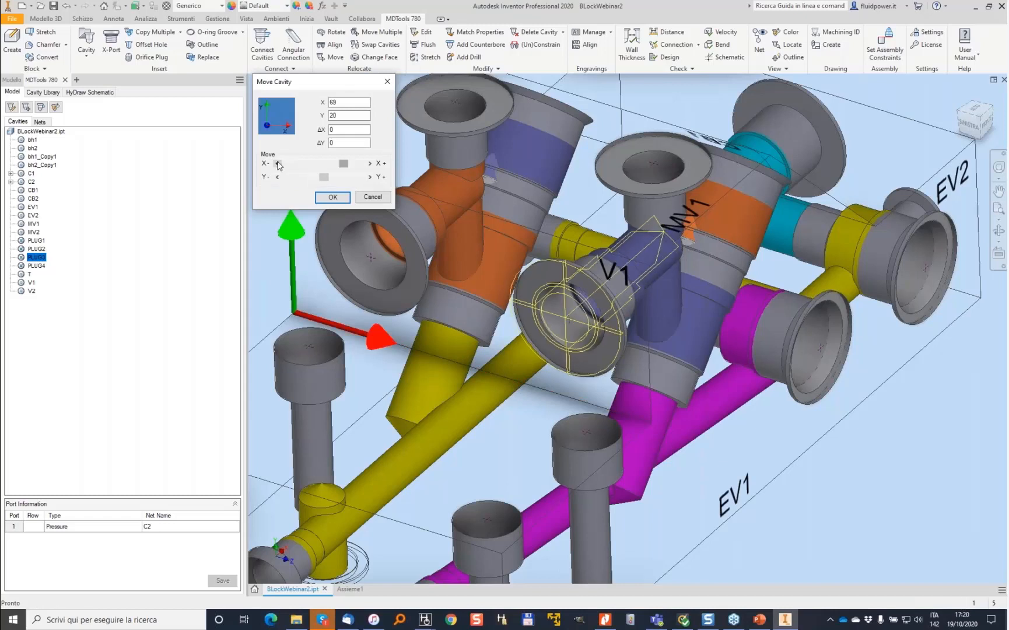
click(277, 163)
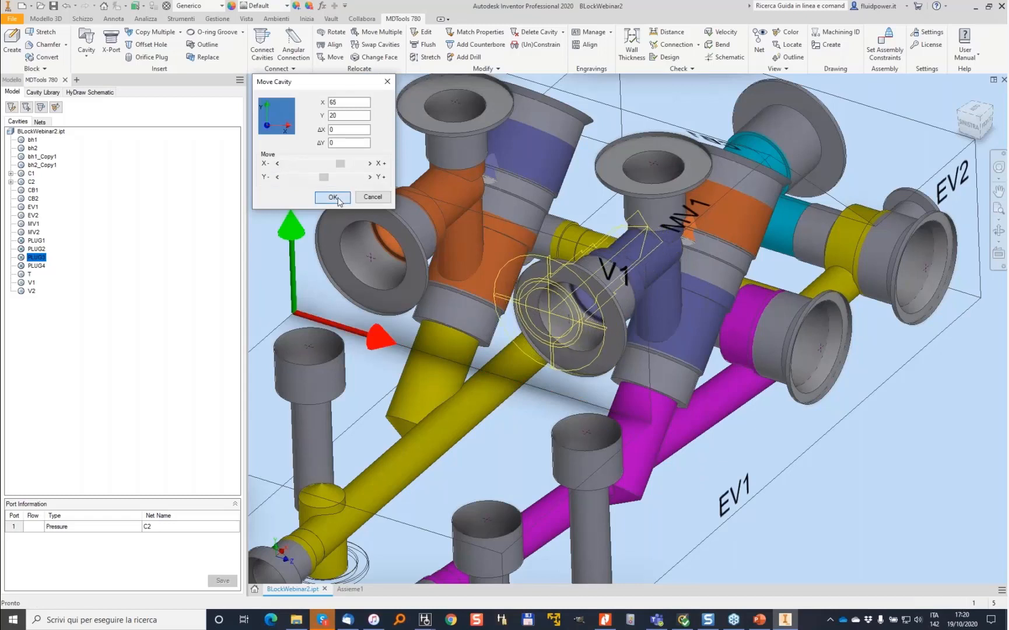
click(333, 197)
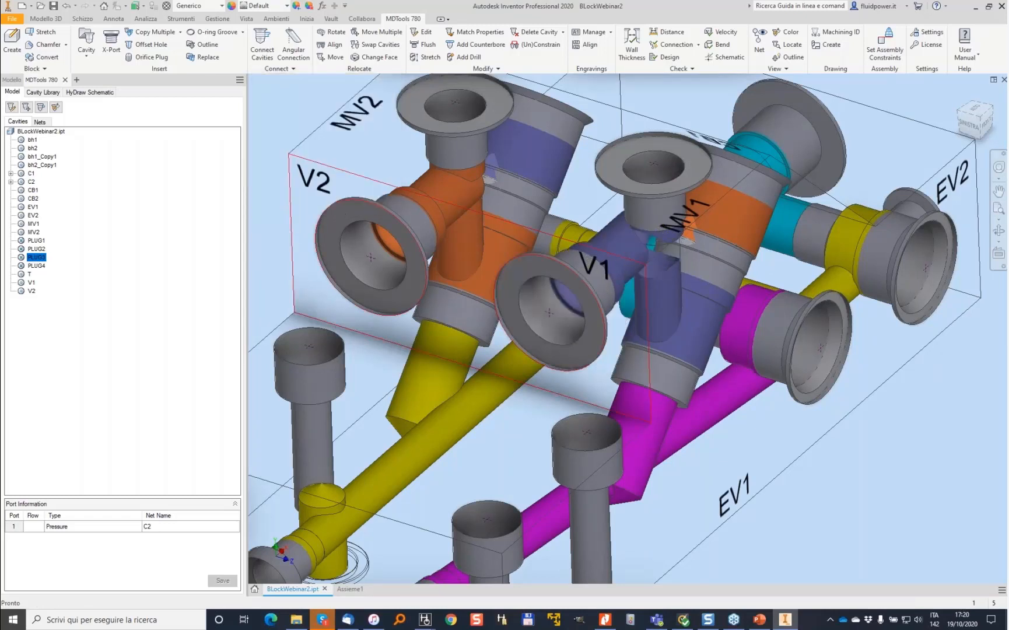
Step: Try to create an angular connection hole between the V1 port and the CB2 cavity
shift+middle_drag(633, 228, 616, 304)
click(293, 44)
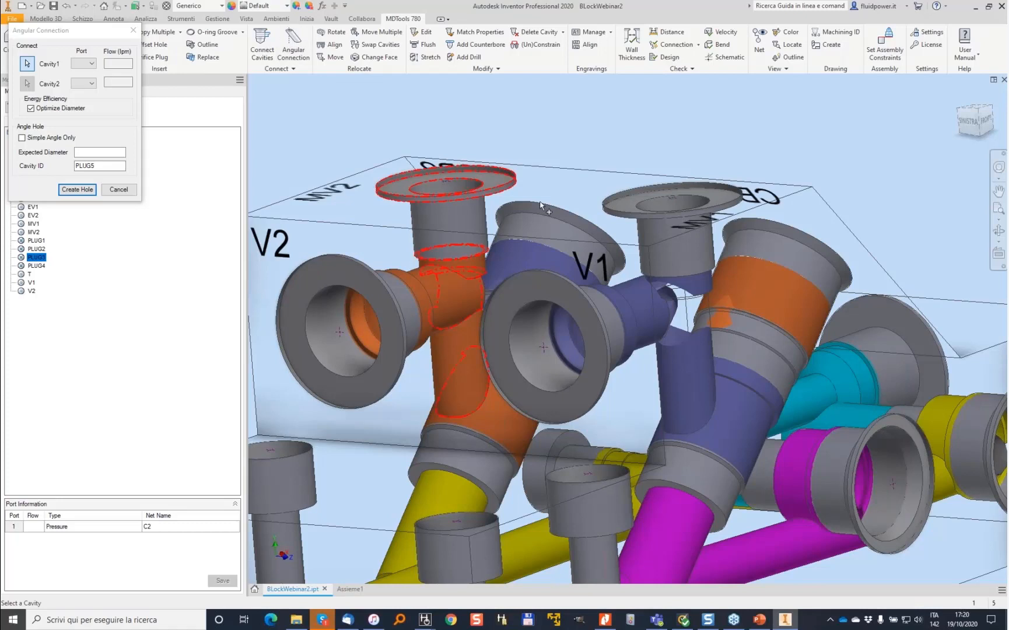
click(576, 295)
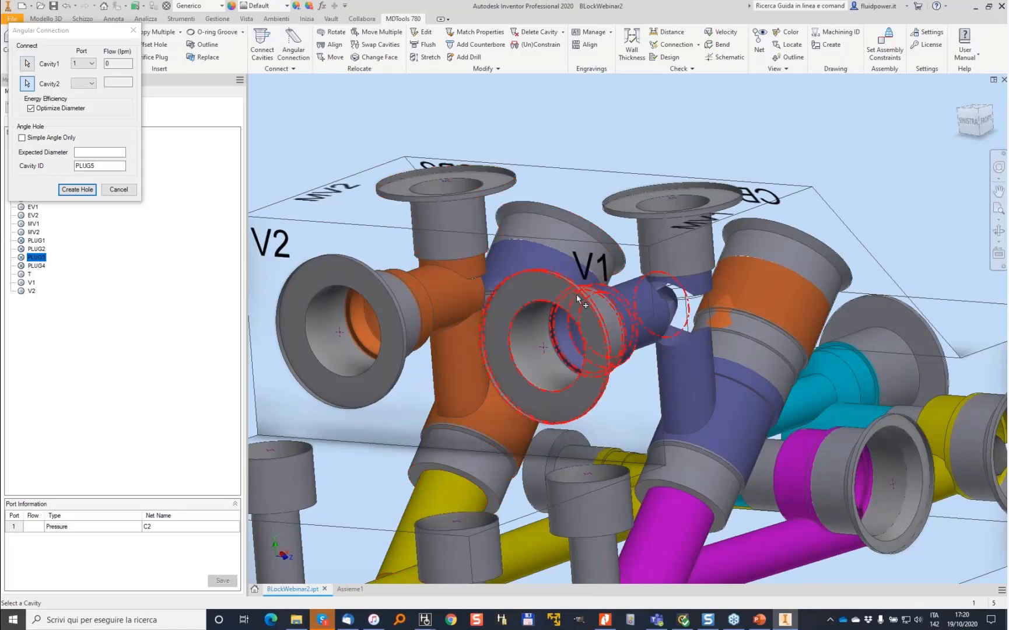
click(546, 238)
click(77, 189)
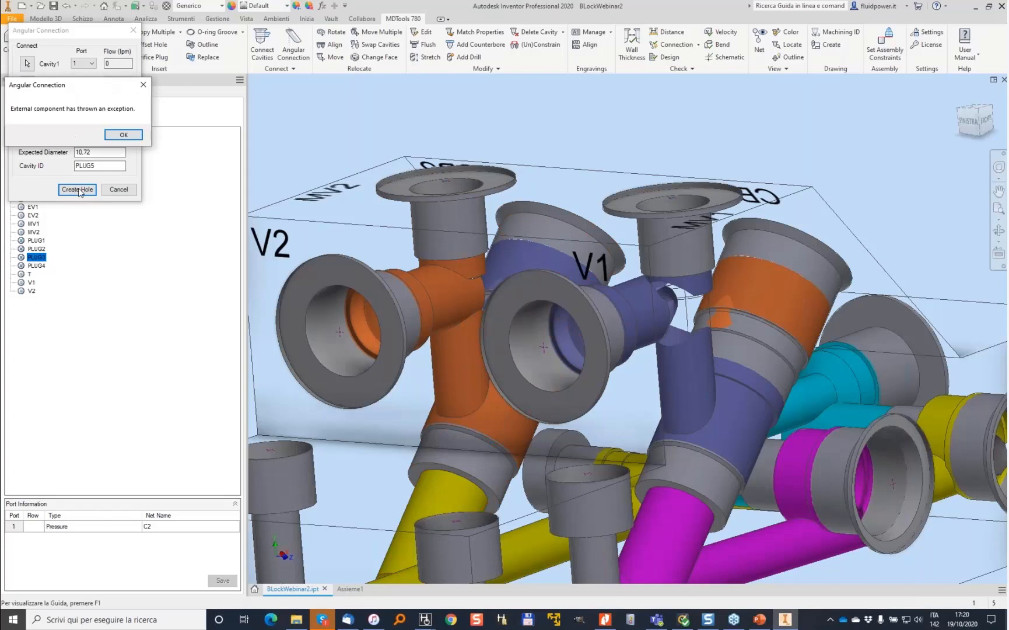
click(124, 136)
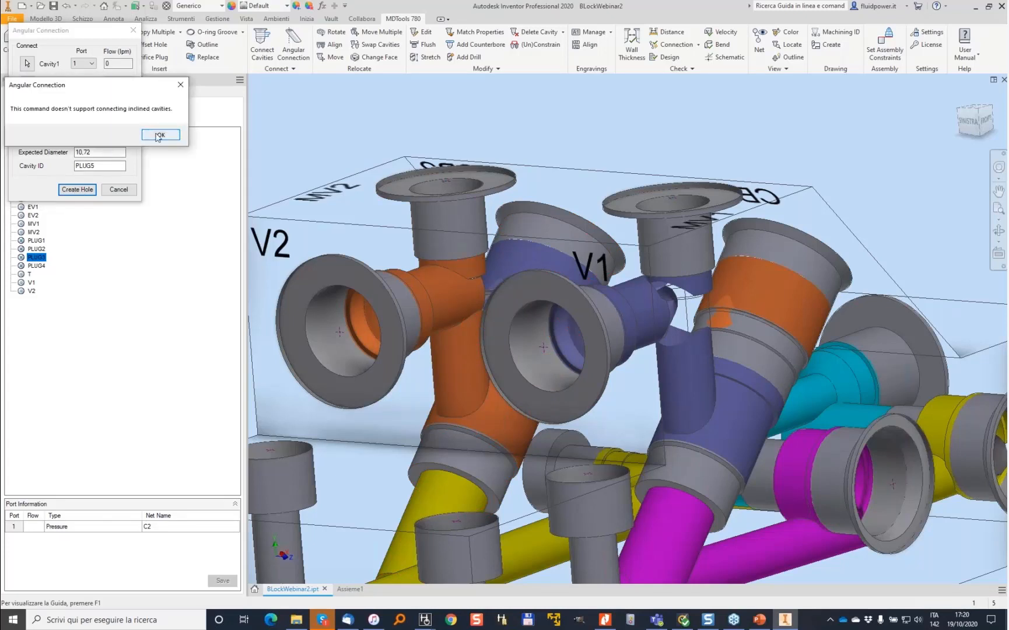
click(155, 134)
click(118, 190)
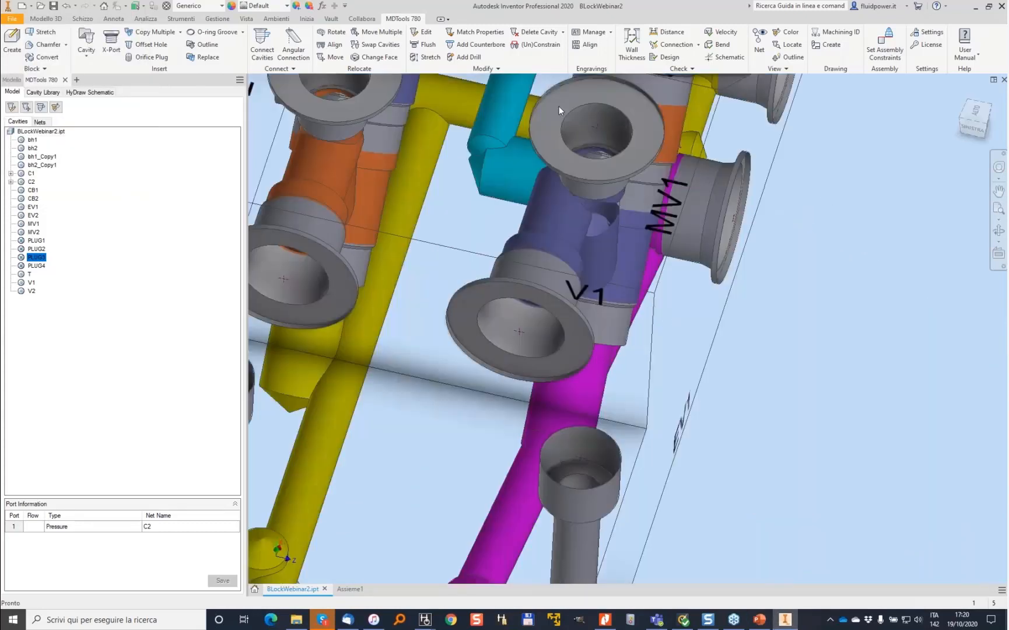
Step: Insert an offset drill hole of size 5 at the centre of the V1 port, not constrained to the selected cavity
click(148, 44)
click(518, 365)
drag(186, 115, 186, 151)
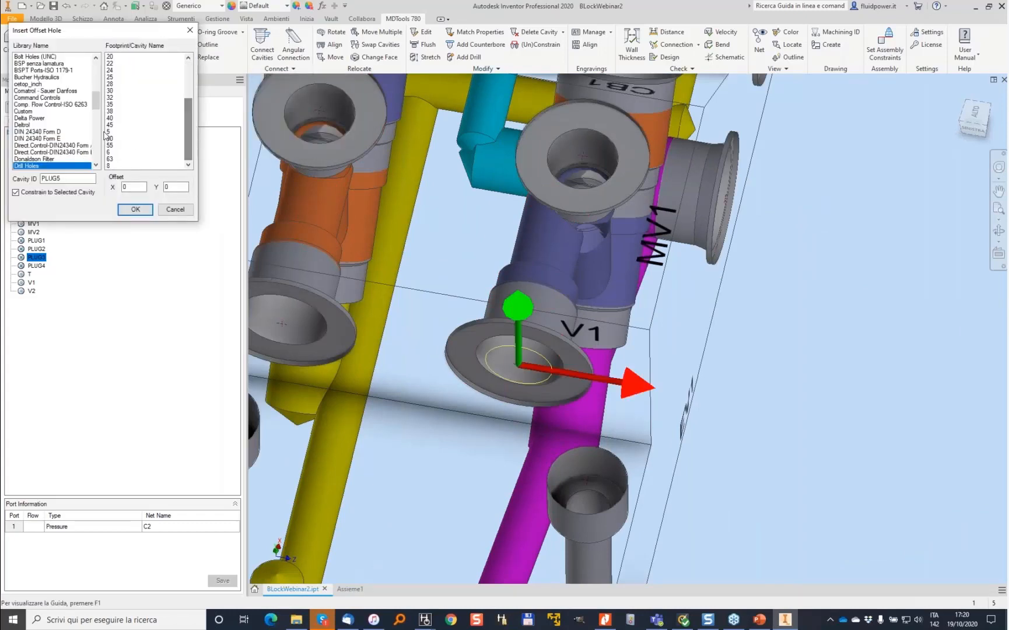
click(117, 131)
click(16, 192)
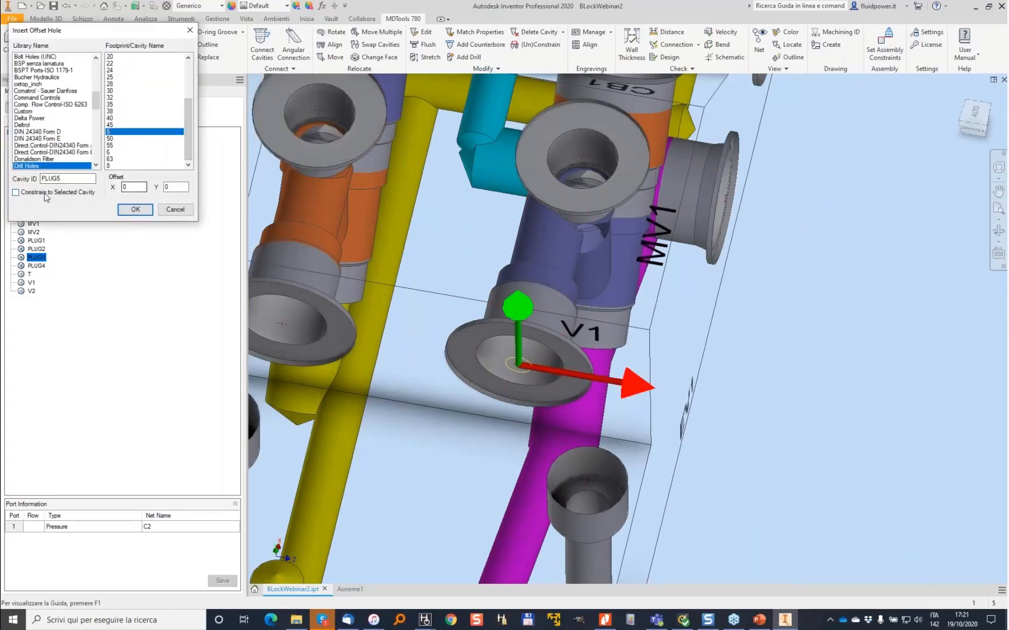
click(135, 210)
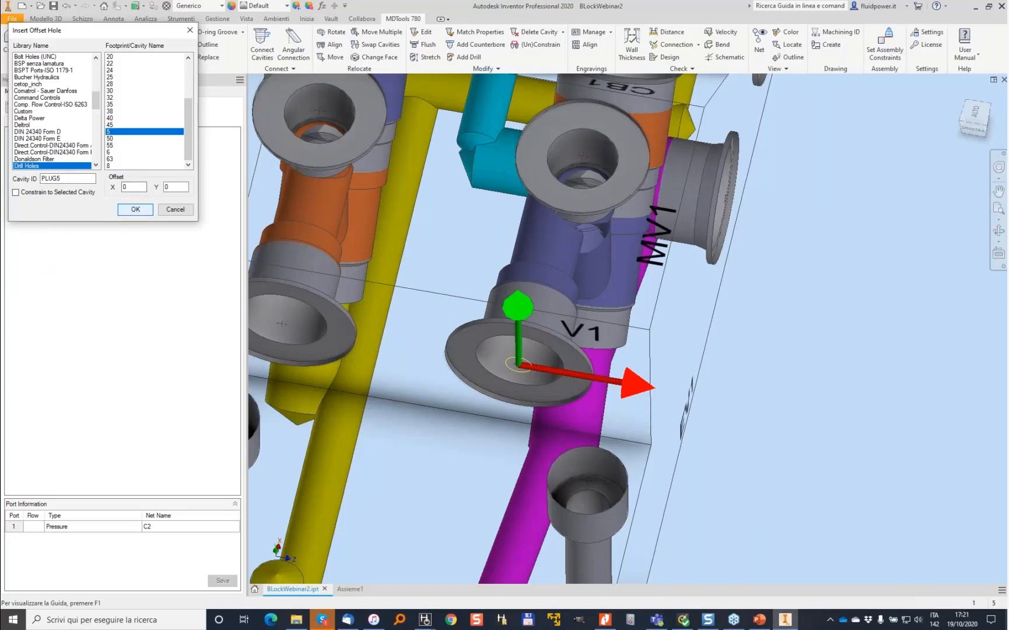
Step: Incline the V1 port's offset drill and stretch it up to port 3 of CB2, keeping its diameter at 5
shift+middle_drag(254, 177, 458, 177)
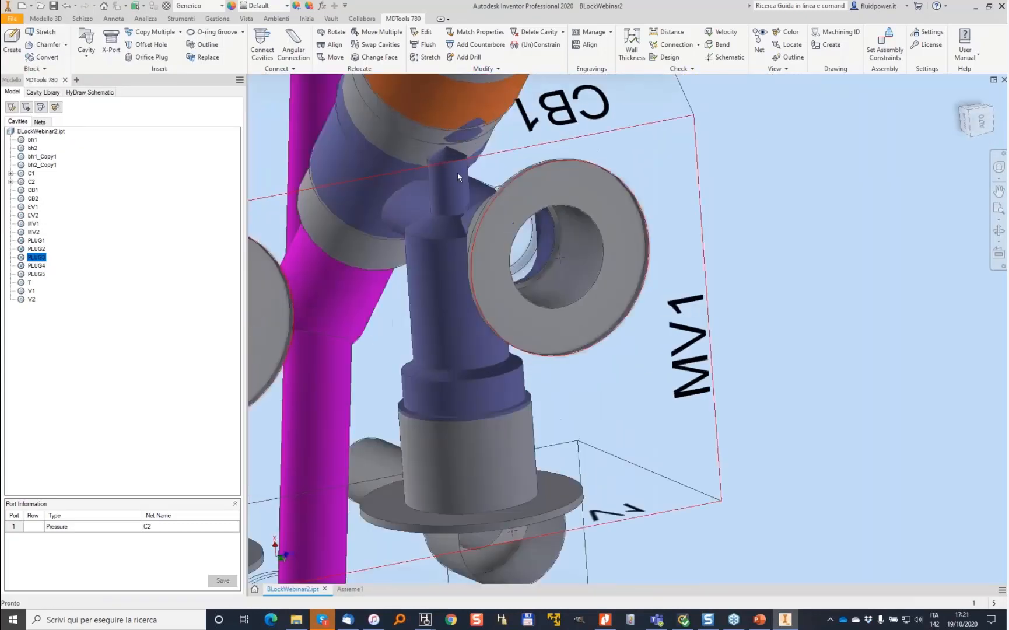
click(430, 57)
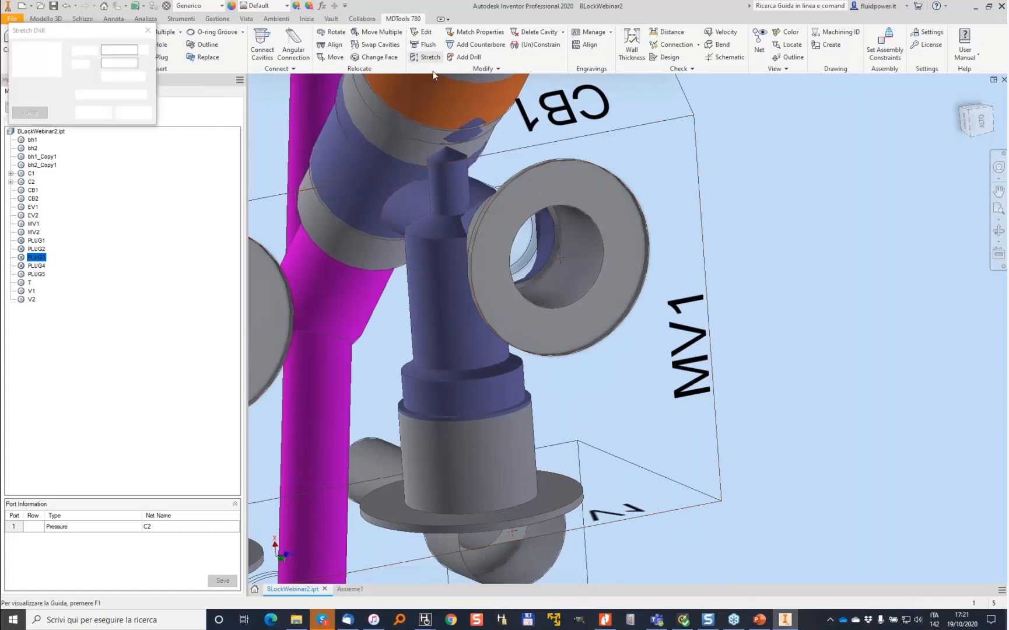
click(453, 165)
click(41, 130)
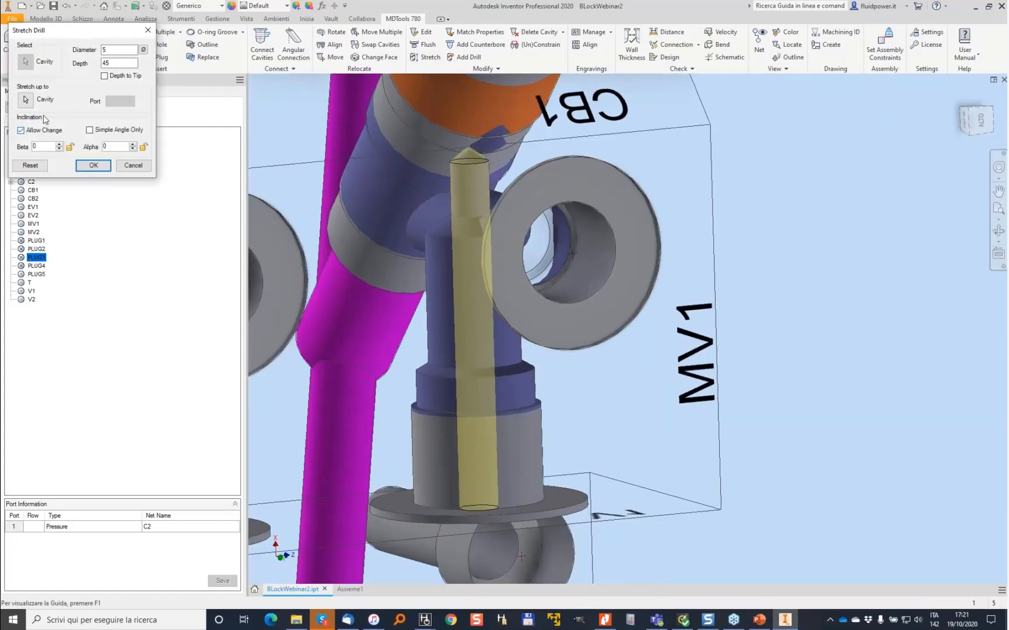
click(26, 100)
click(407, 168)
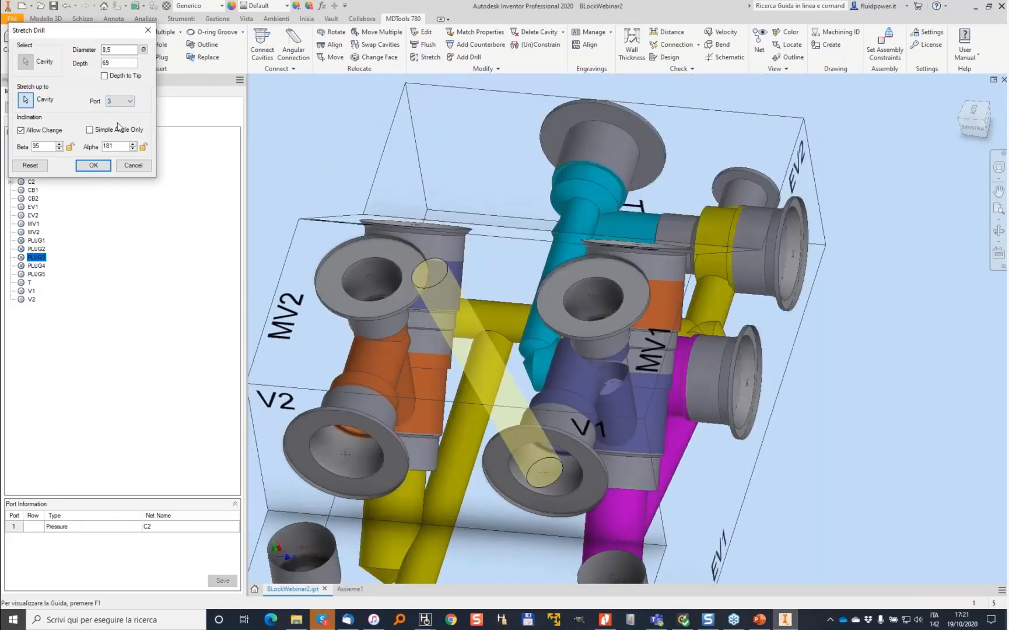
text(5)
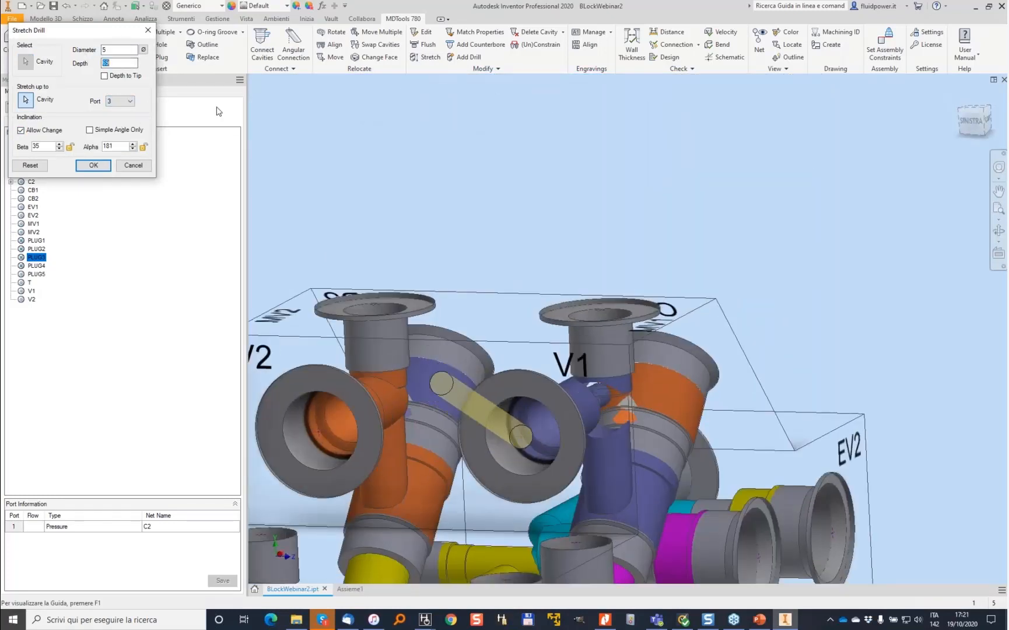
key(Tab)
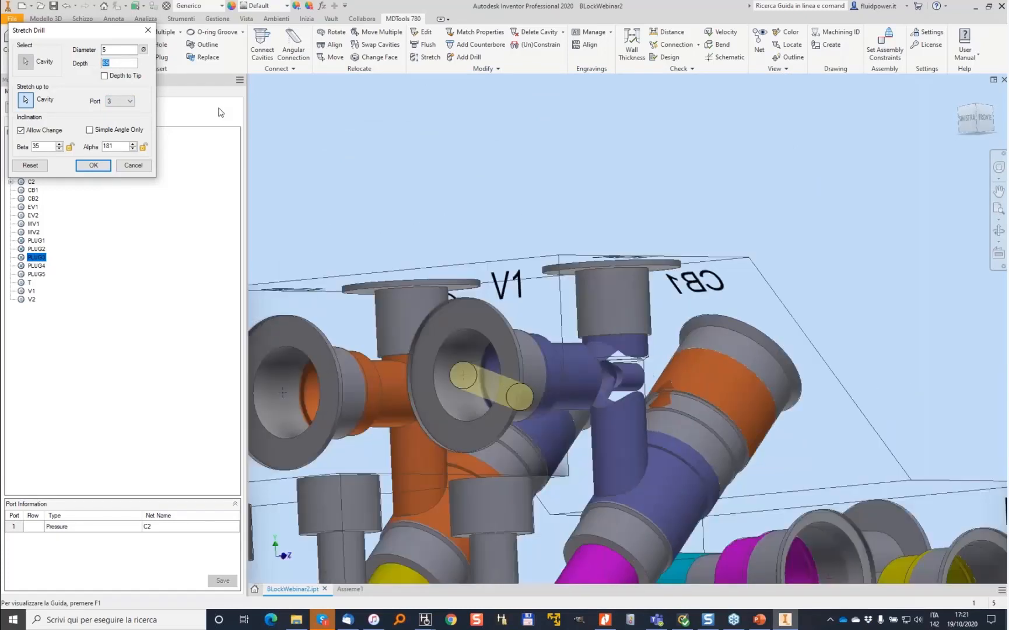
click(93, 165)
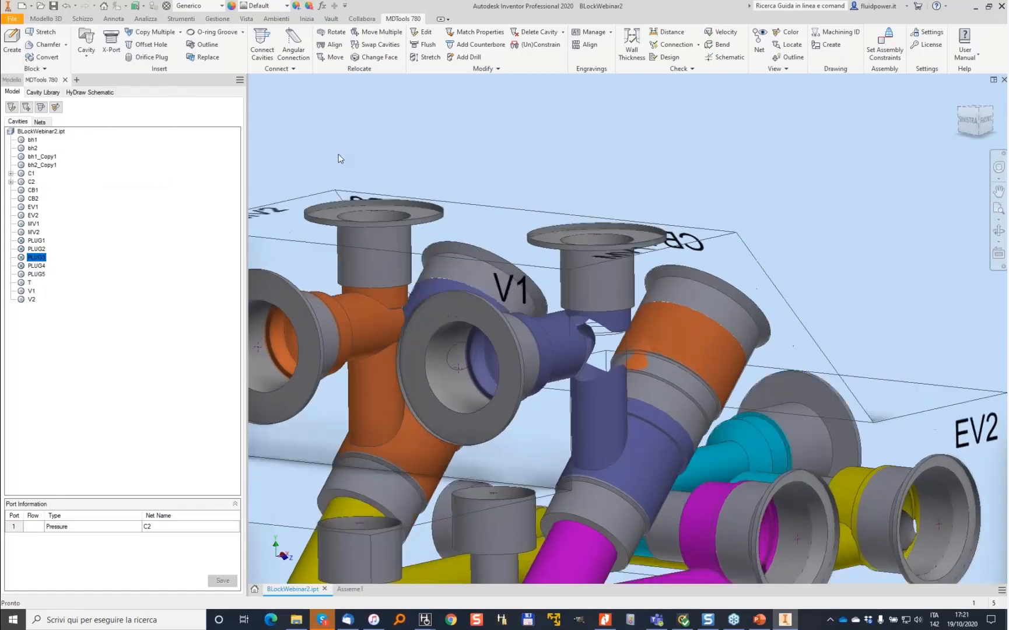
Step: Shift the inclined drill off the V1 port's centre in the positive X direction and refresh the net colours
click(421, 60)
click(380, 482)
click(370, 163)
click(370, 163)
click(369, 163)
click(347, 198)
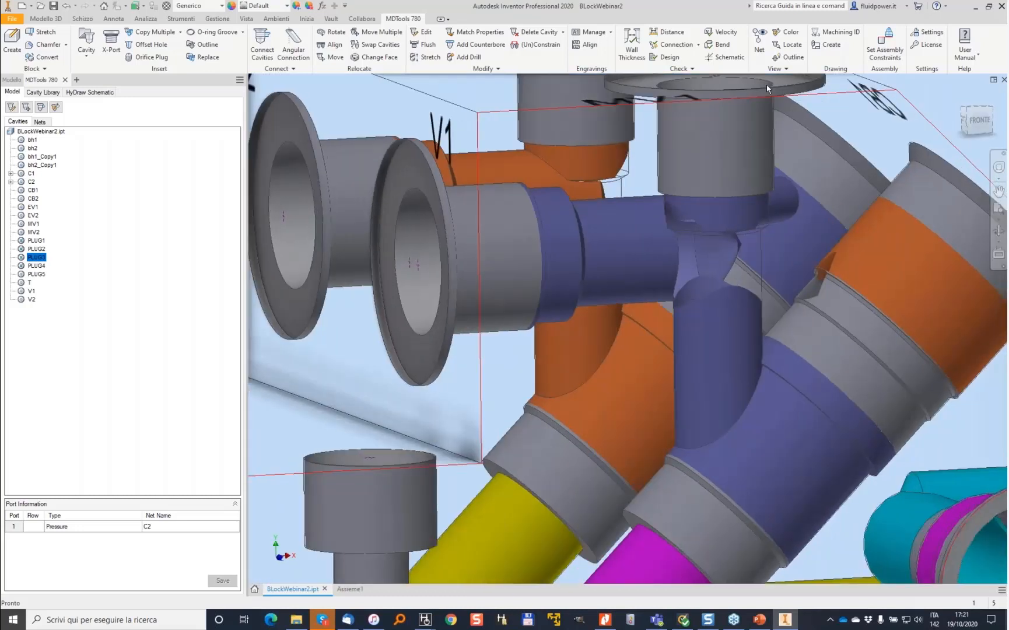
click(788, 32)
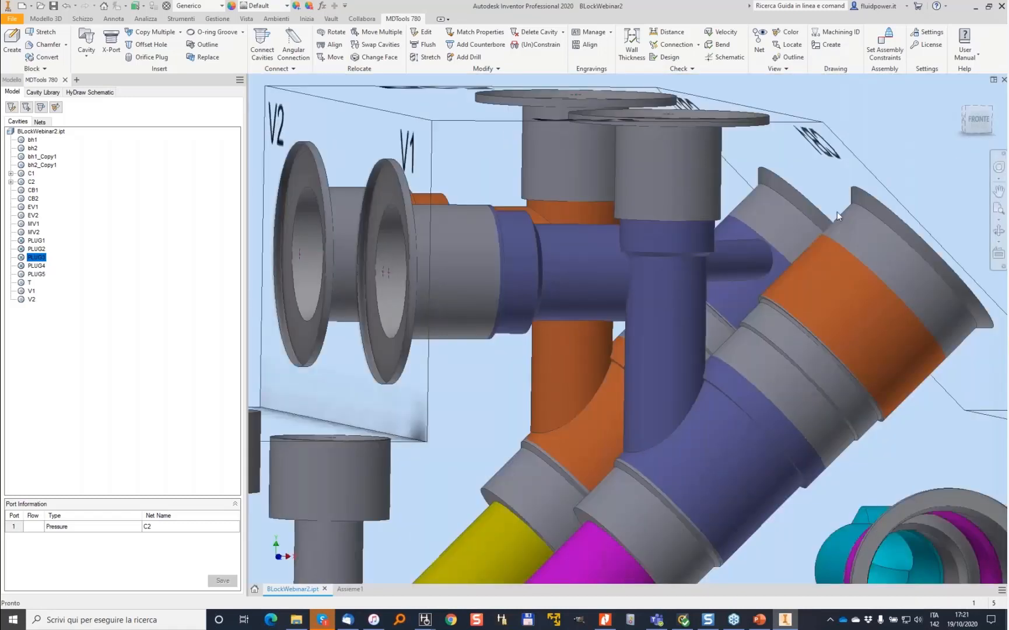
Step: Resize the inclined cross drill between V1 and CB2 to diameter 4 and depth 75
shift+middle_drag(838, 212, 461, 72)
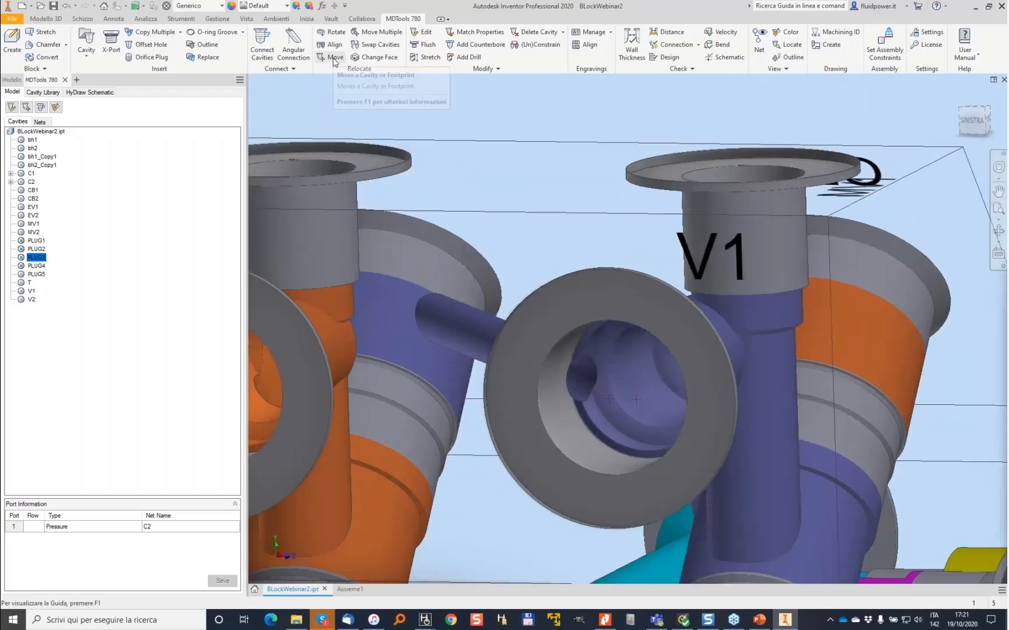
click(425, 56)
click(446, 321)
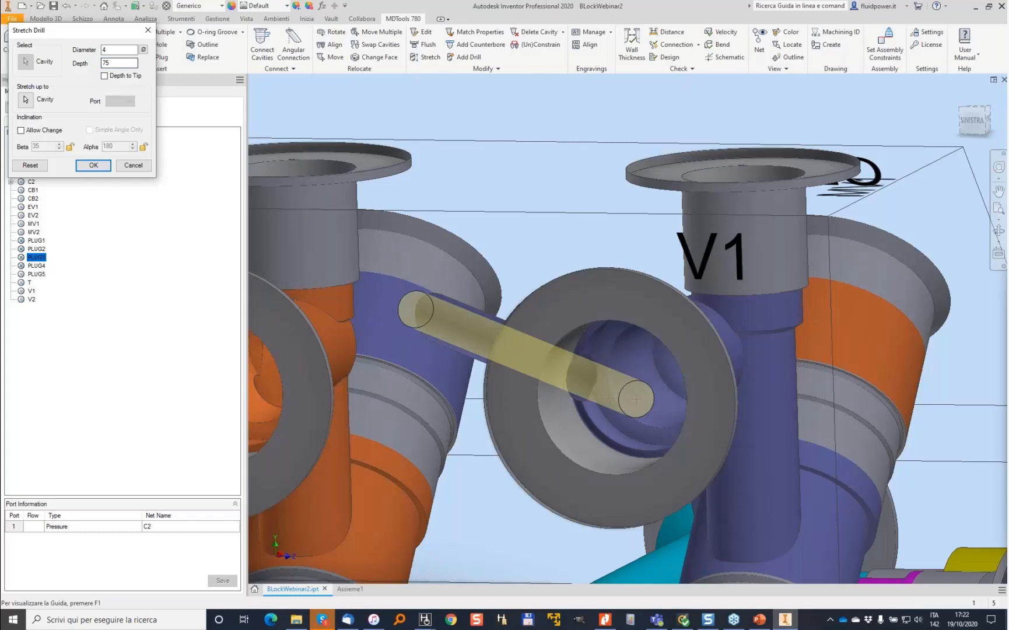
key(Return)
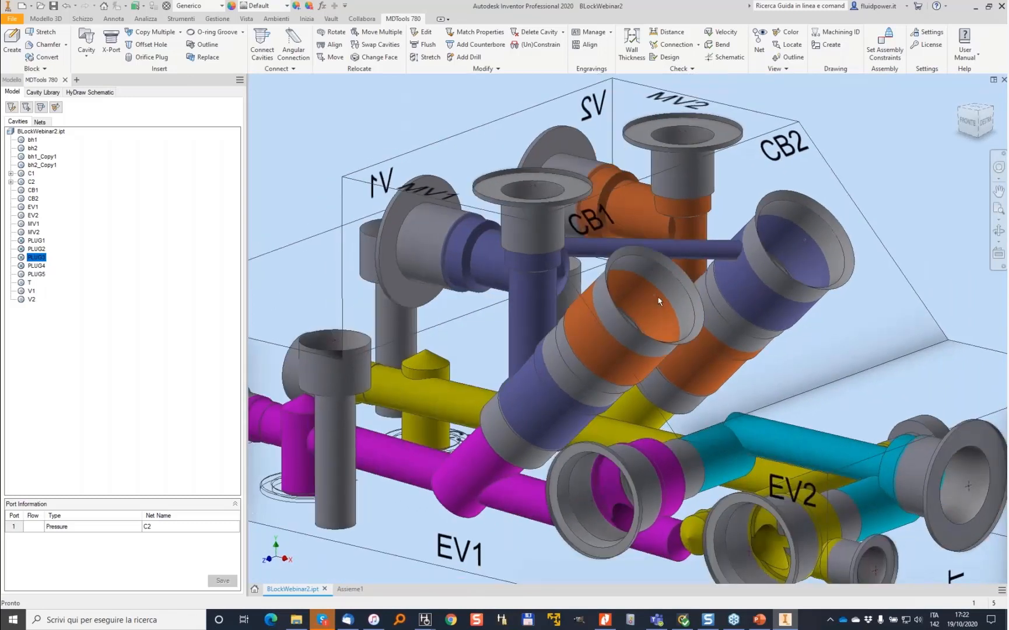
Step: Insert an offset drill hole of size 5 at the centre of the CB1 cavity, not constrained to the selected cavity
click(149, 45)
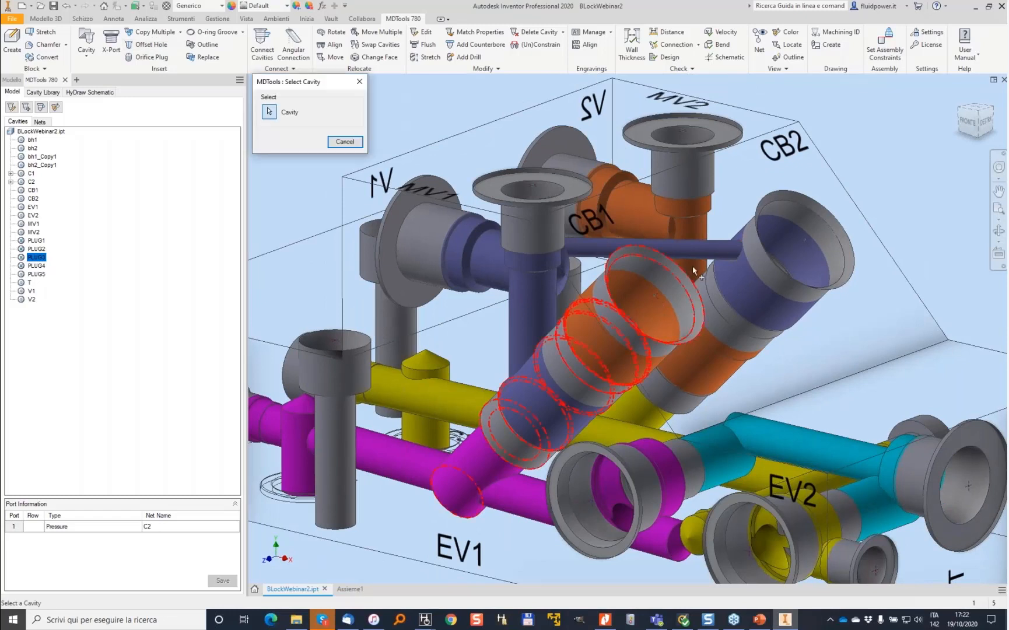
click(650, 301)
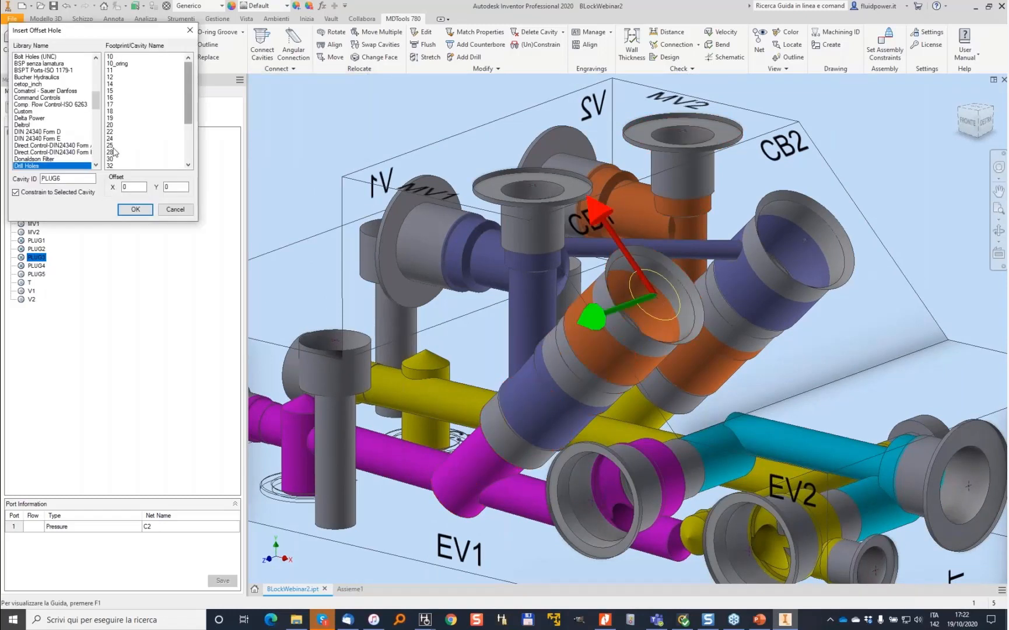
click(135, 209)
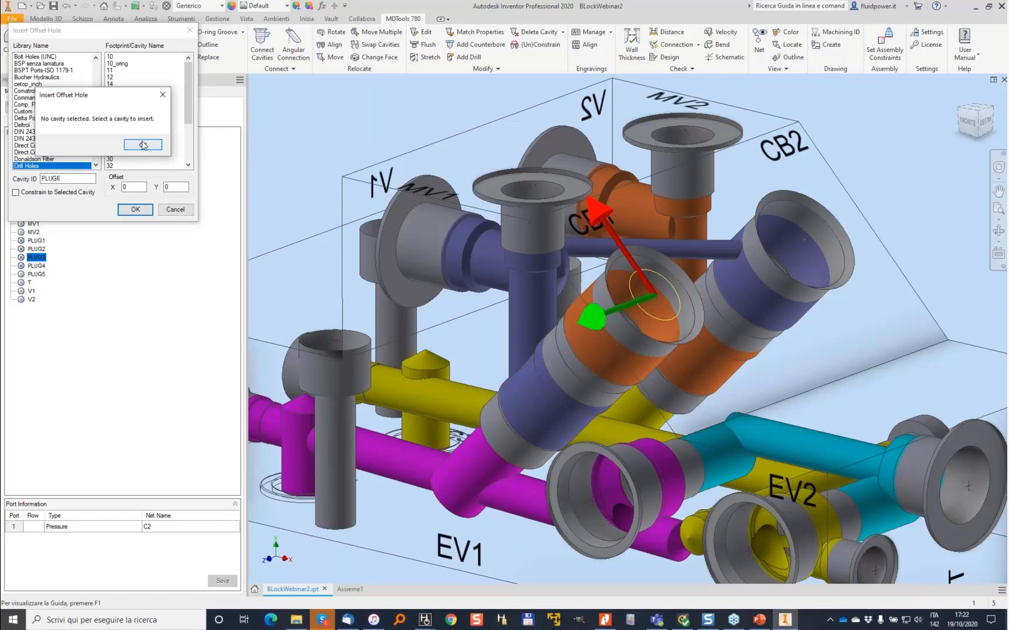
click(147, 145)
drag(183, 103, 188, 139)
click(120, 131)
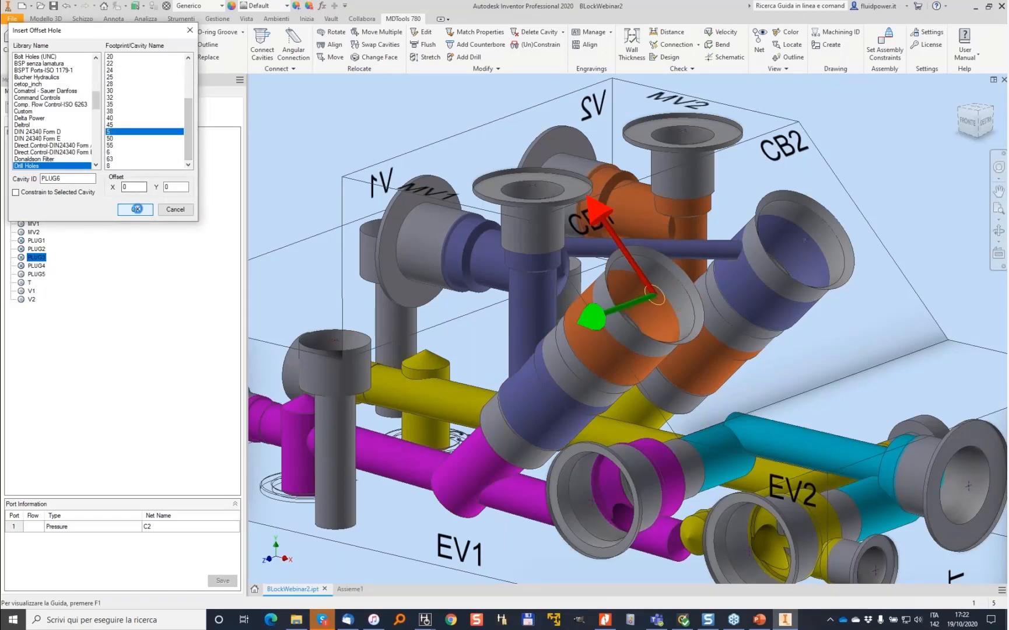
click(137, 209)
Step: Incline the offset drill of diameter 5 at the CB1 cavity towards the V2 side and set its depth to 70
click(427, 57)
click(435, 517)
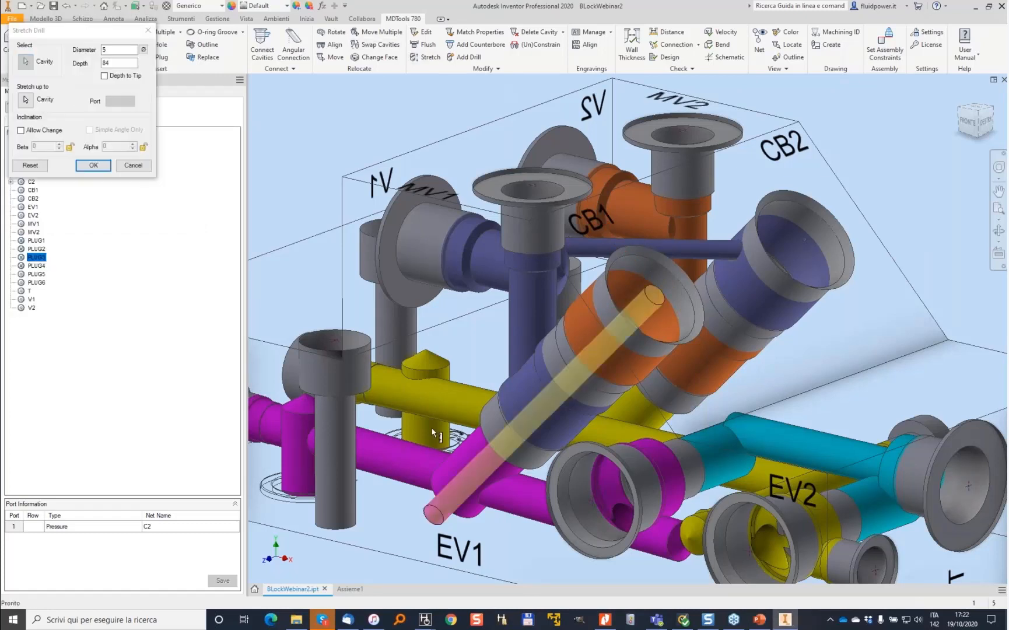
mouse_move(433, 432)
shift+middle_down()
mouse_move(459, 401)
mouse_move(443, 415)
shift+middle_up()
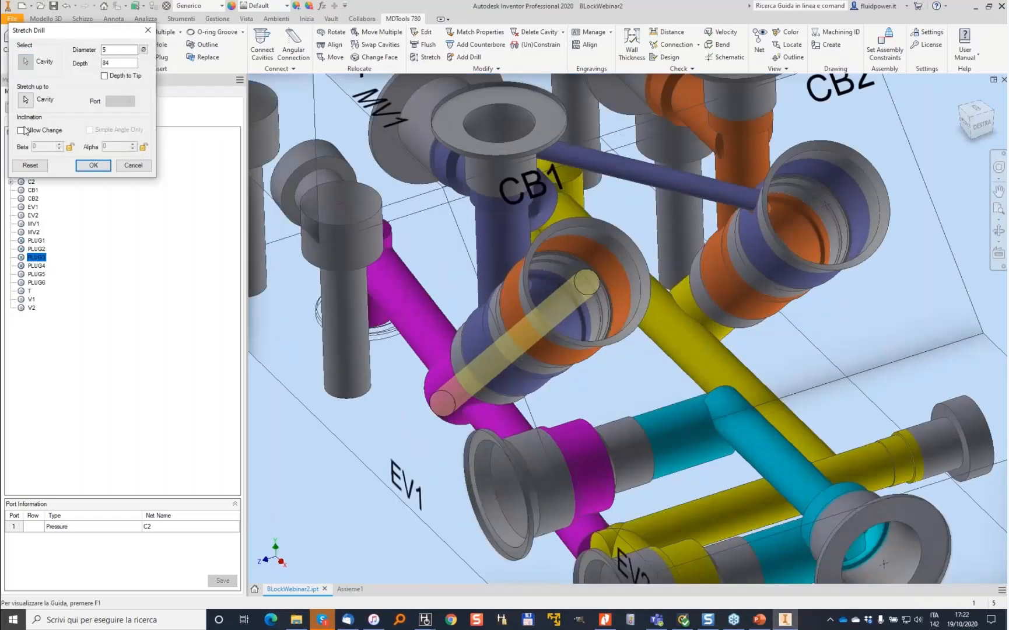
click(22, 130)
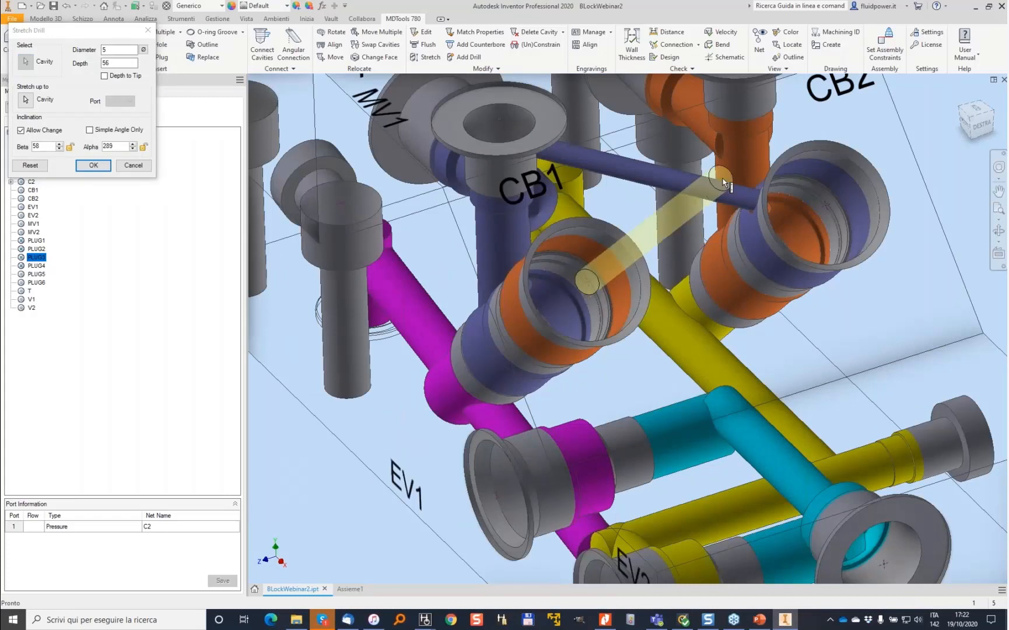
shift+middle_drag(729, 182, 626, 297)
double_click(107, 63)
text(80)
shift+middle_drag(962, 545, 964, 545)
shift+middle_drag(626, 296, 496, 310)
drag(113, 63, 87, 65)
text(70)
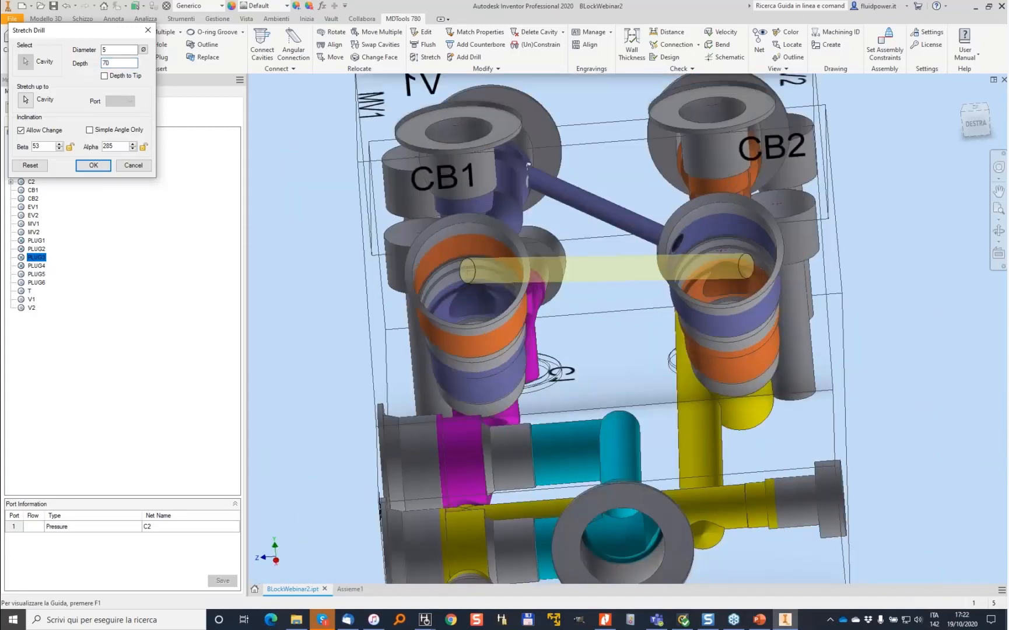
shift+middle_drag(555, 76, 596, 287)
click(95, 166)
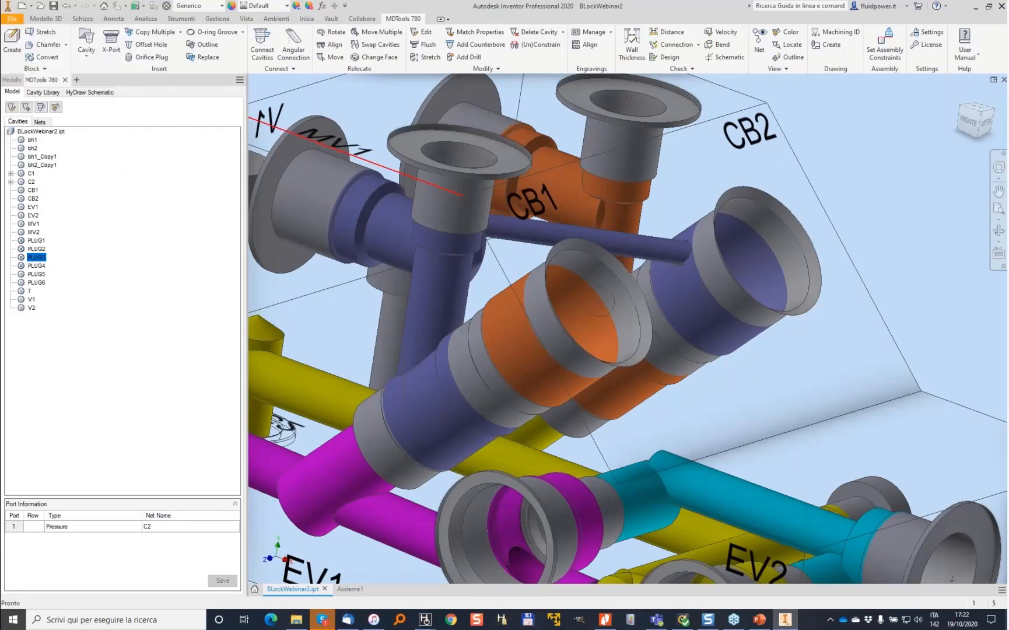
Step: Move the inclined CB1 drill to X 16, Y 28 on the sloped face and refresh the net colours
click(335, 58)
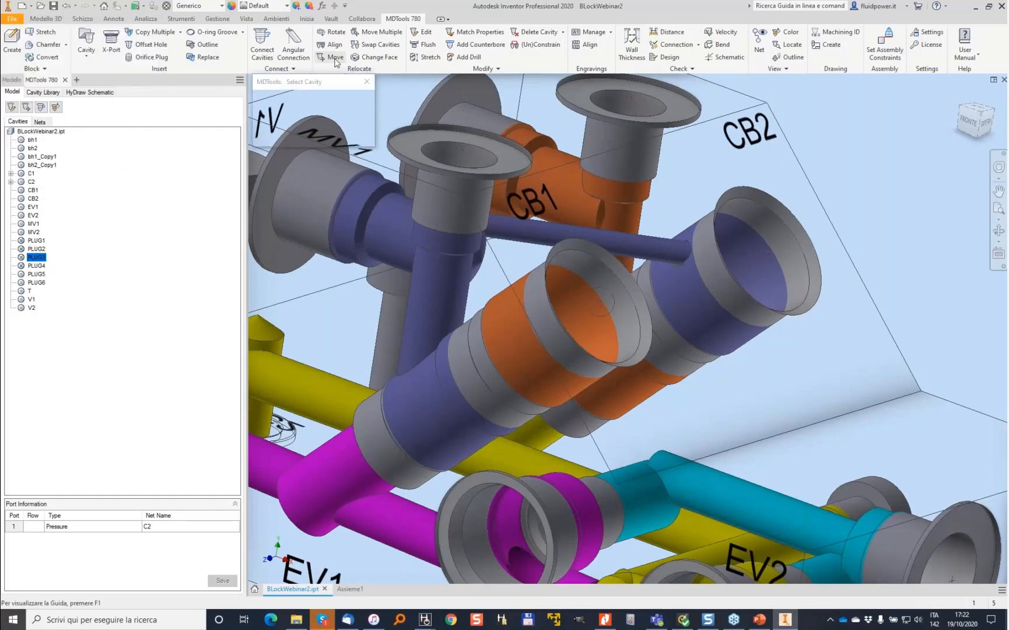
click(591, 305)
click(730, 452)
click(592, 431)
click(277, 163)
click(277, 164)
click(278, 178)
click(278, 178)
click(278, 178)
click(278, 177)
click(277, 164)
click(277, 164)
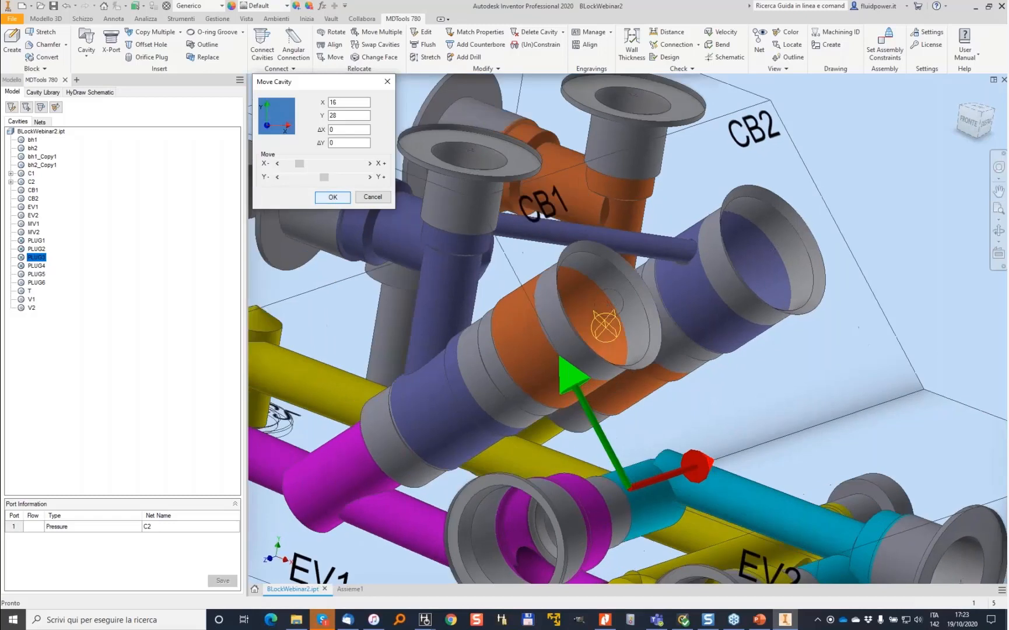
click(332, 197)
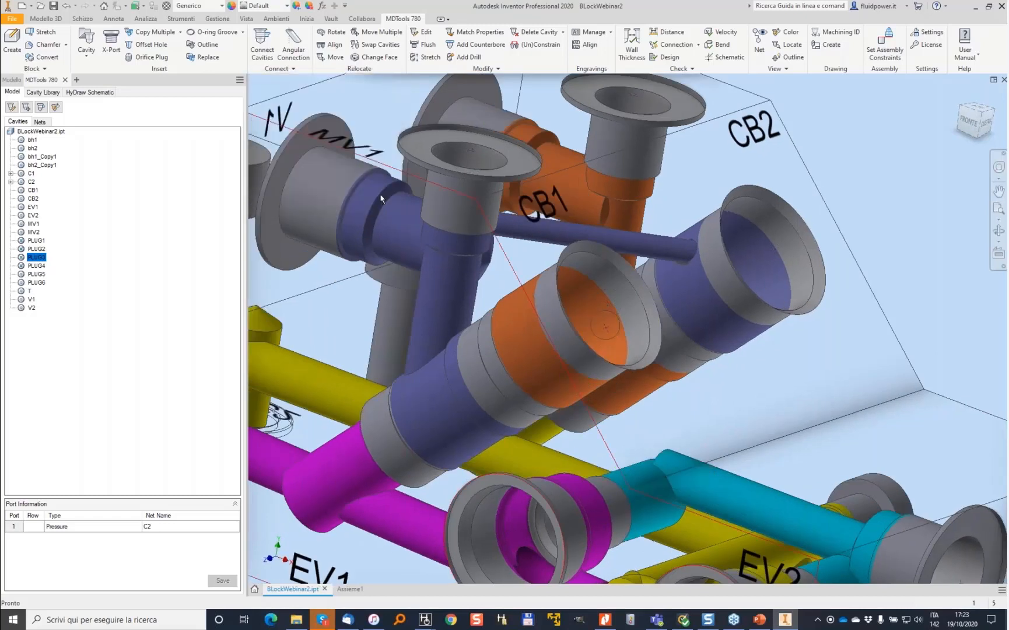
click(786, 31)
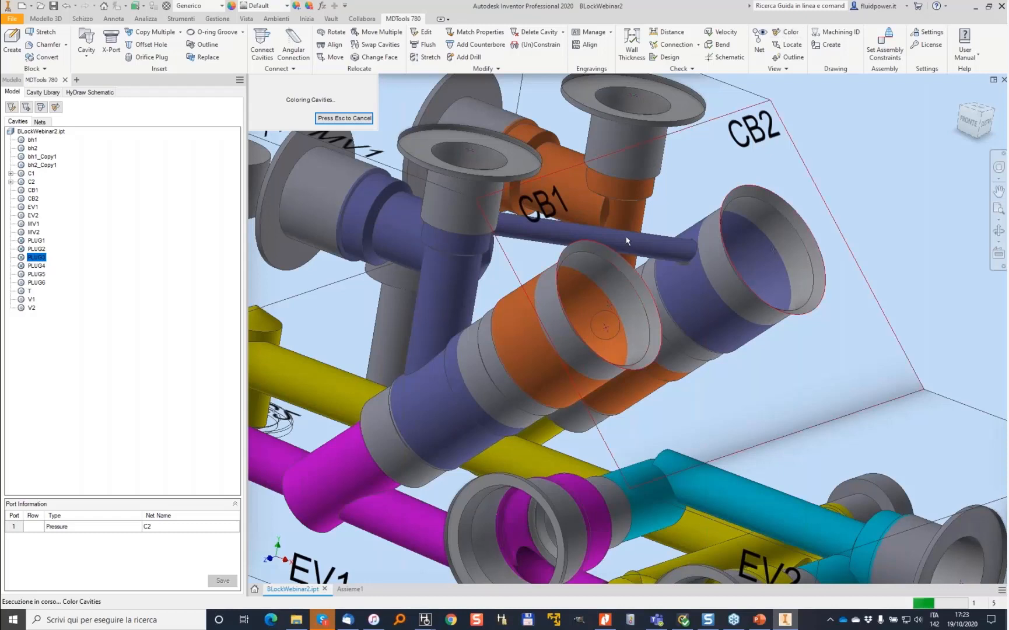
scroll(697, 223, up, 5)
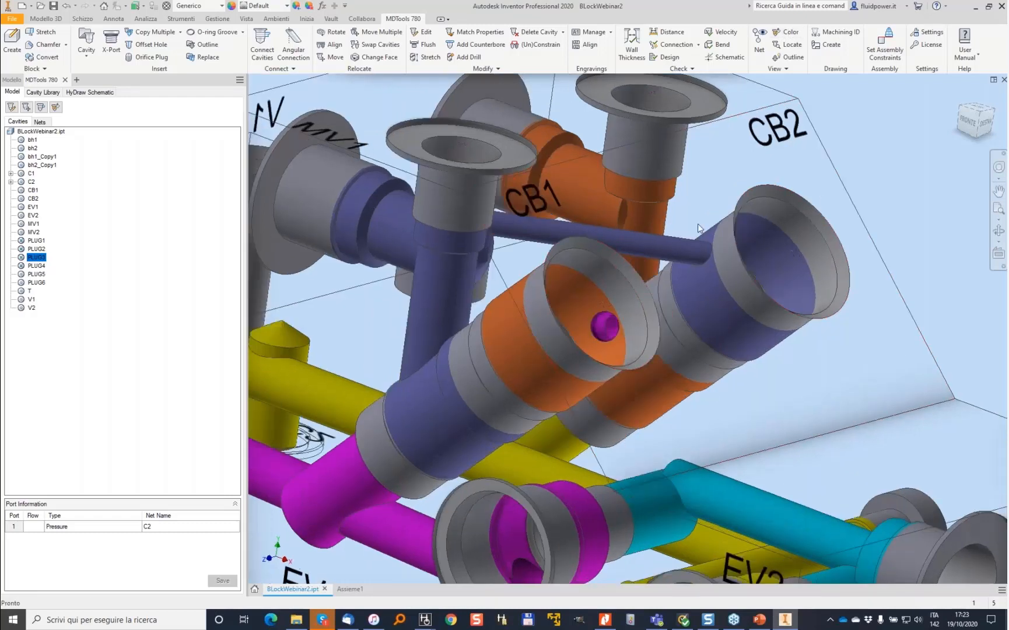
Step: Stretch the inclined CB1 drill to a depth of 70, keeping its diameter at 5
shift+middle_drag(698, 223, 688, 246)
click(425, 57)
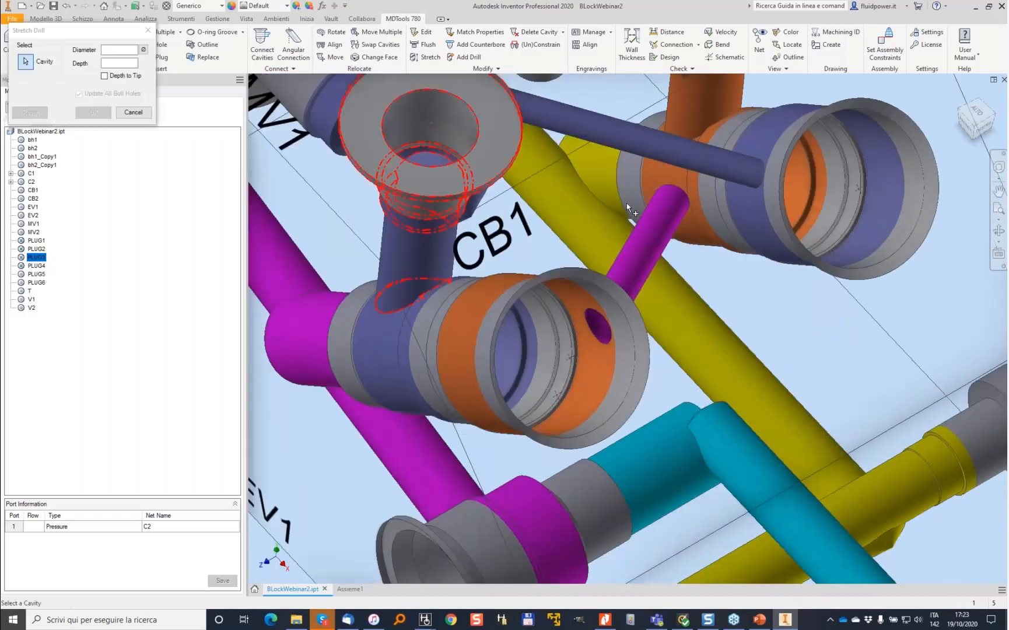
click(649, 235)
double_click(121, 66)
text(70)
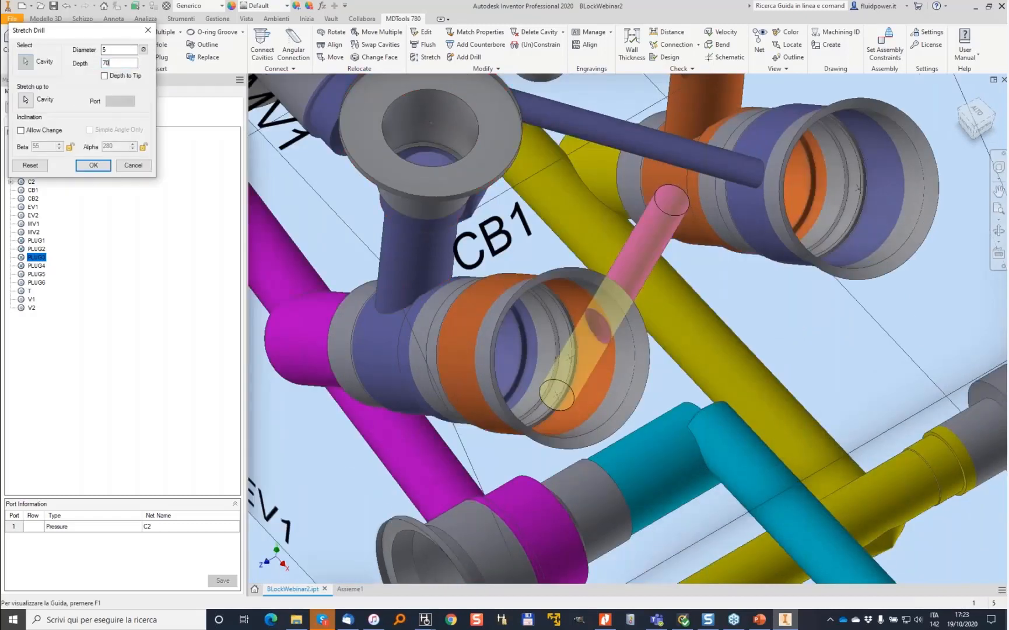
key(Return)
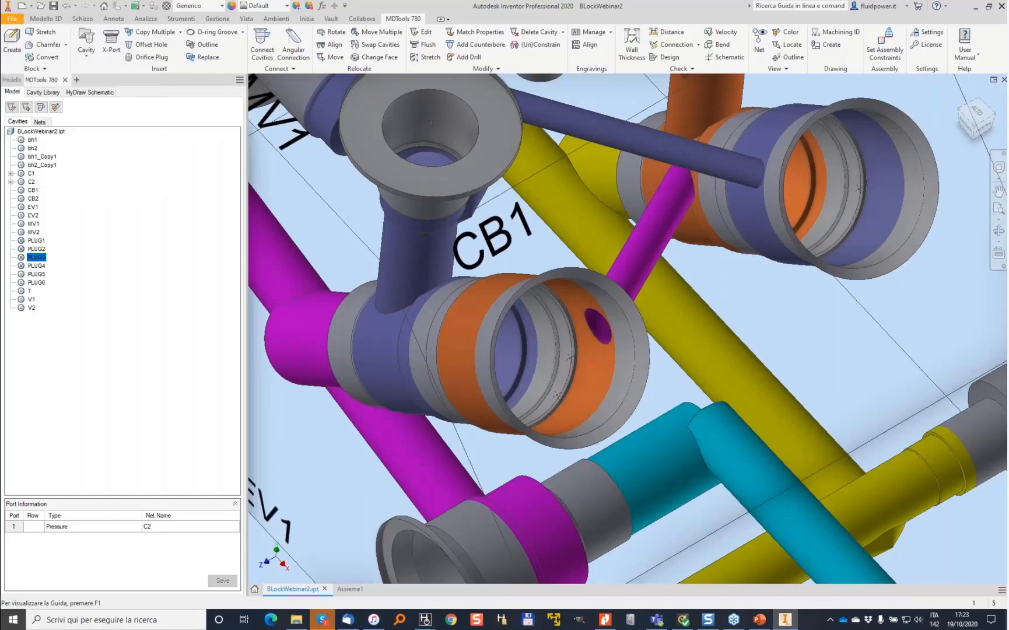
Step: Edit the inclined CB1 drill PLUG6 to assign its port to the V2 net
click(422, 31)
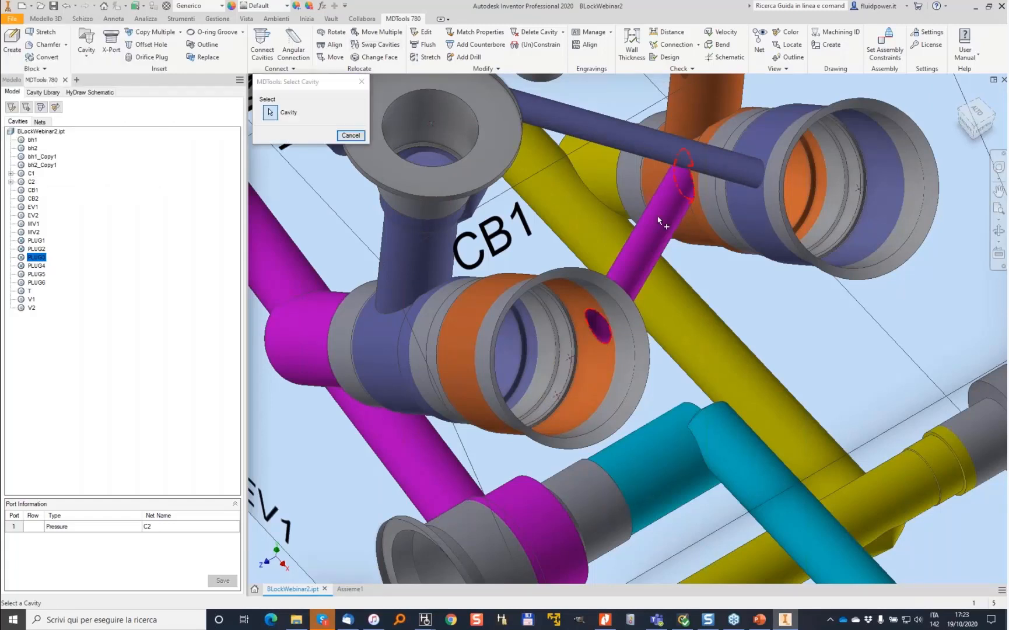
click(661, 221)
click(380, 246)
drag(389, 275, 390, 285)
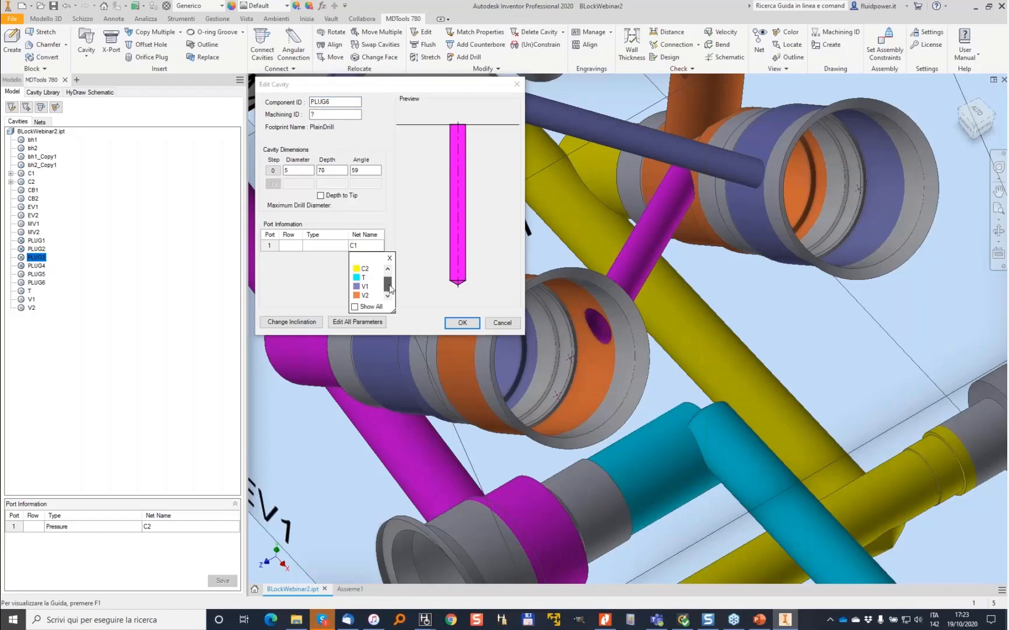
click(364, 295)
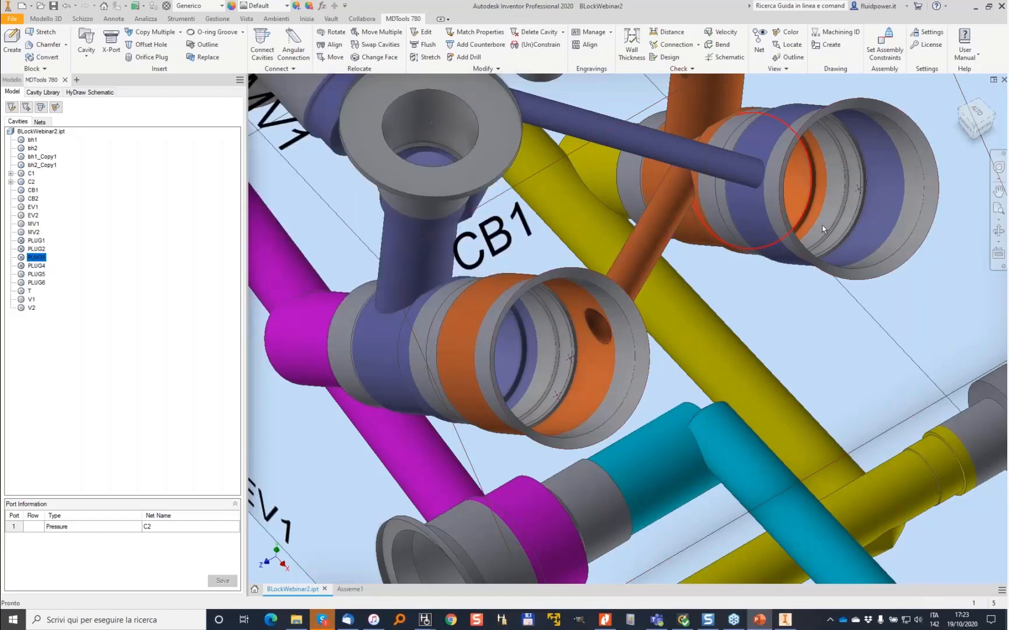
click(826, 332)
Step: Run a connection check including poor connections and examine the gap between the C1 and C2 drills near EV1
shift+middle_drag(826, 331, 745, 161)
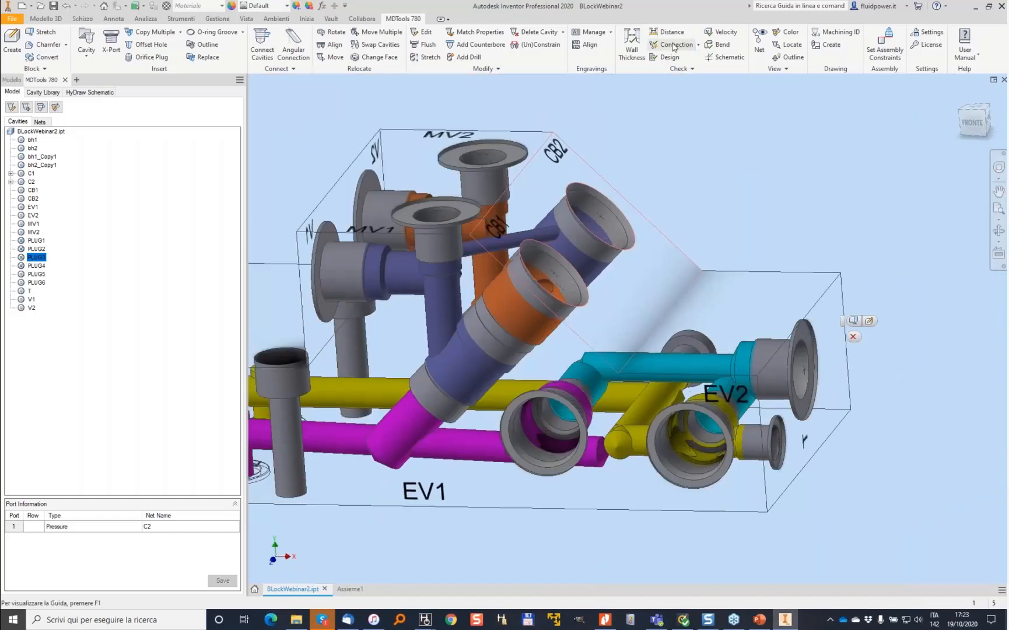
click(672, 45)
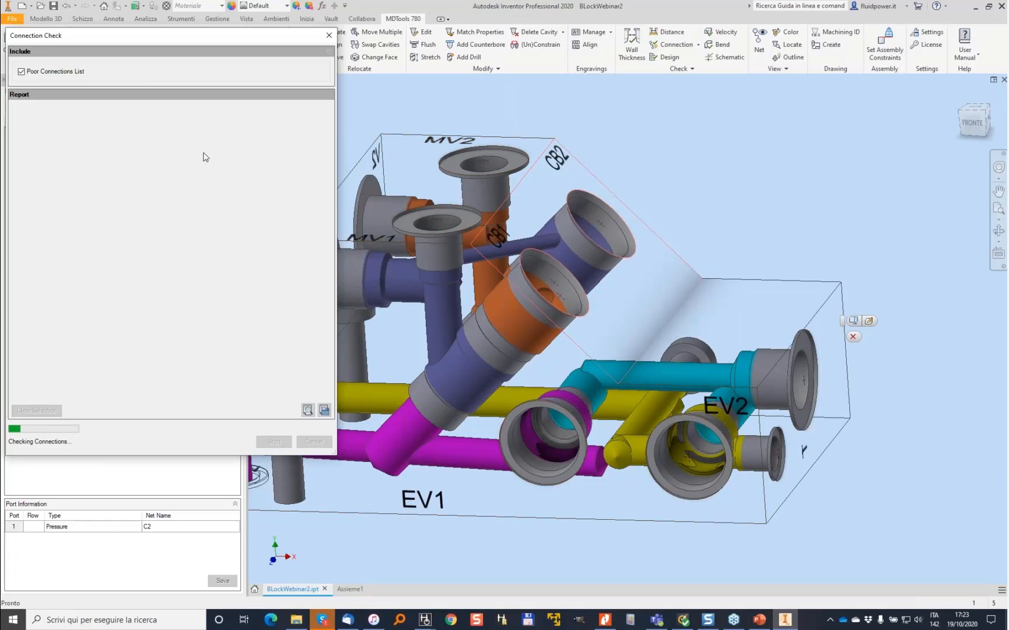
shift+middle_drag(548, 205, 640, 217)
scroll(640, 213, down, 10)
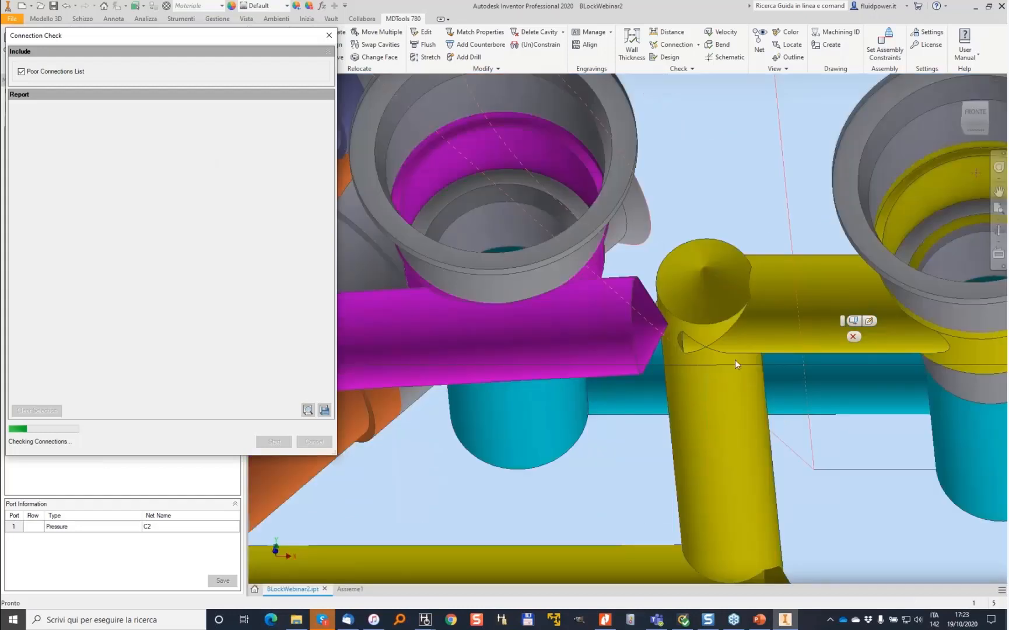
scroll(671, 272, down, 5)
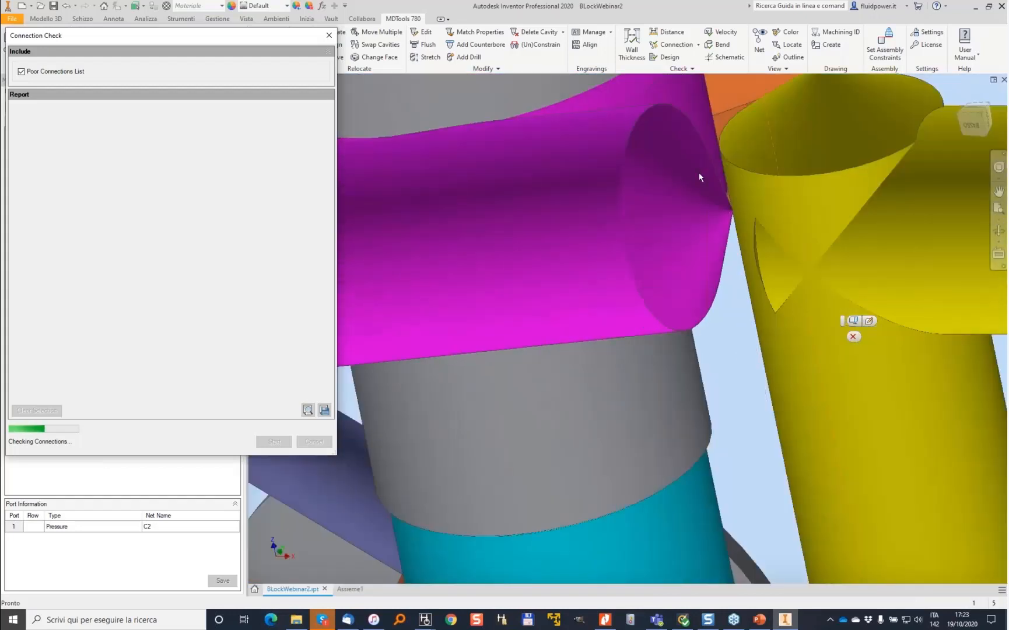
shift+middle_drag(708, 183, 668, 234)
scroll(668, 231, up, 8)
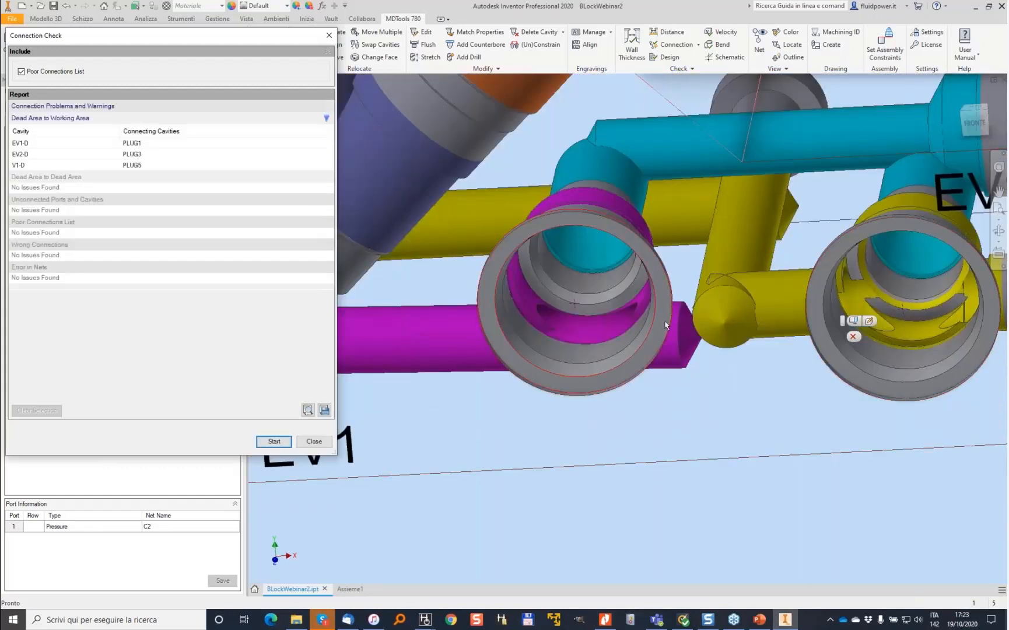
key(F4)
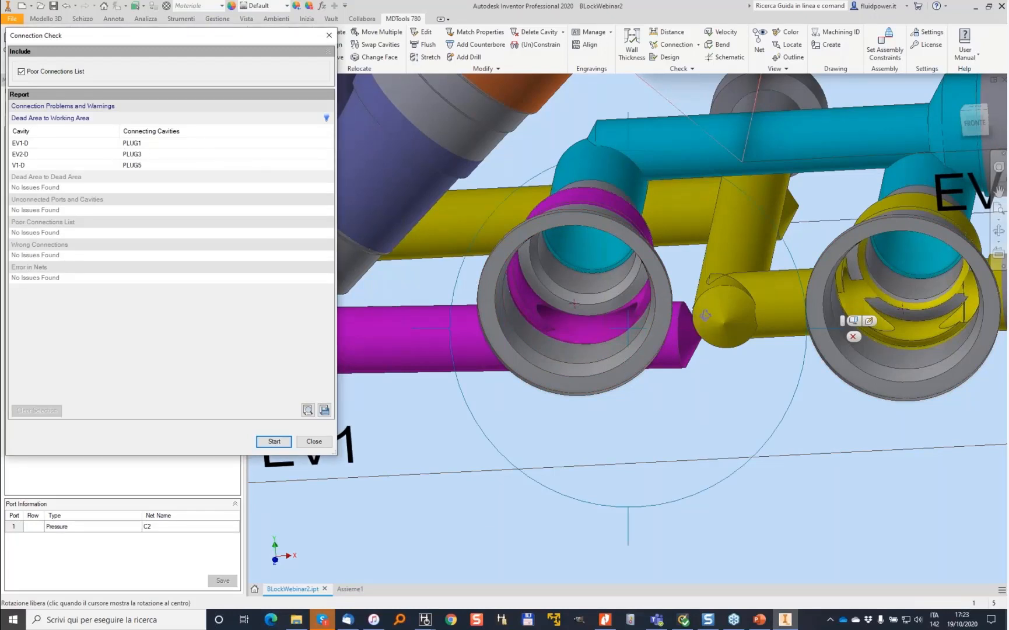
drag(705, 315, 671, 303)
scroll(630, 326, up, 2)
click(324, 441)
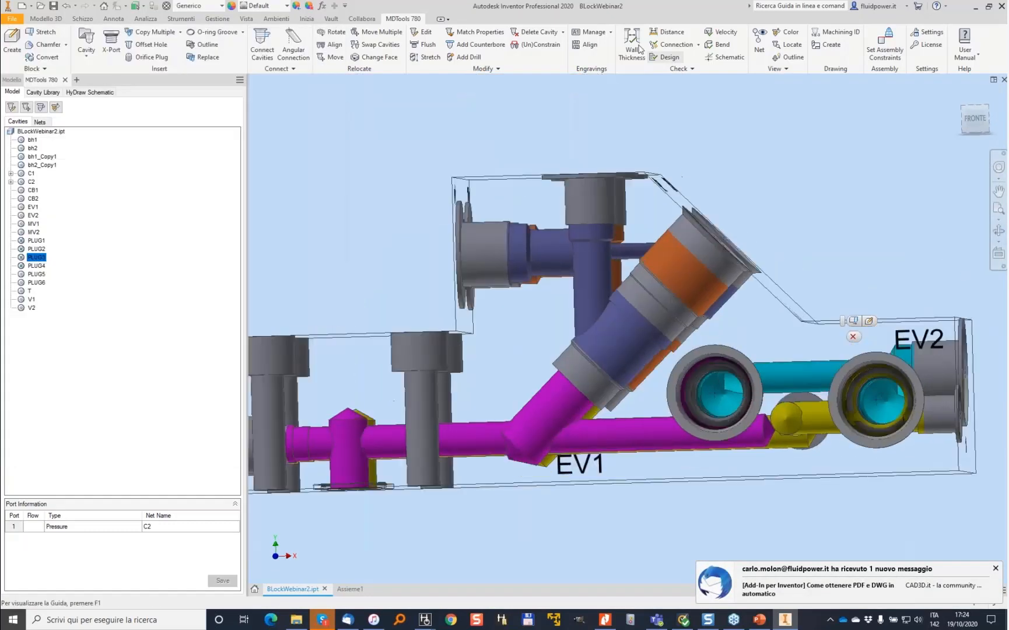
Step: Check wall thickness around all cavities with a 4 mm minimum, including manifold faces, and locate the PLUG1–PLUG3 clearance
click(632, 44)
click(26, 77)
click(277, 236)
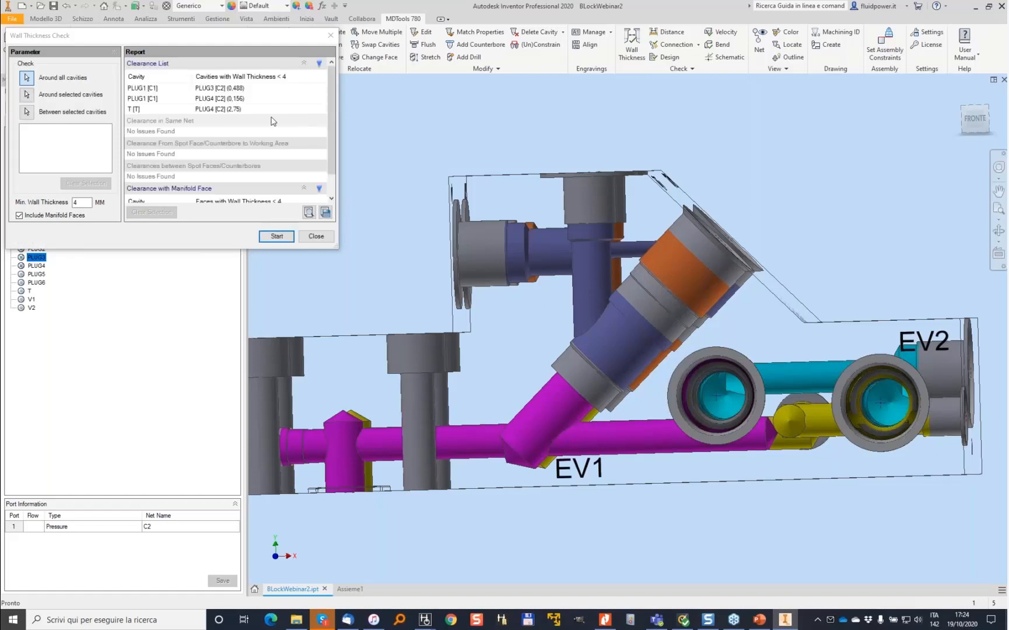
click(244, 88)
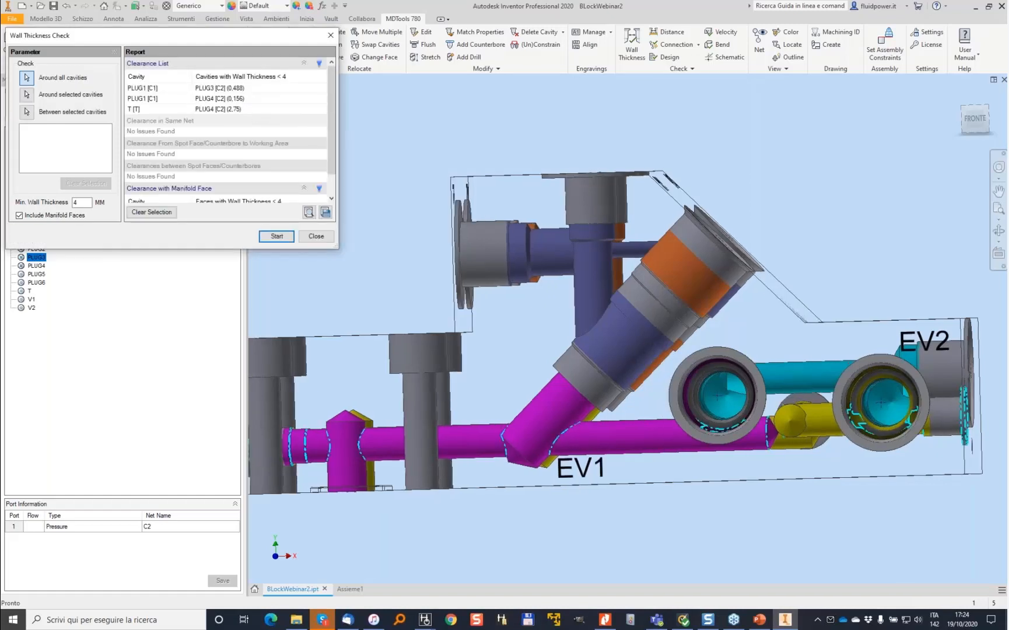
click(316, 236)
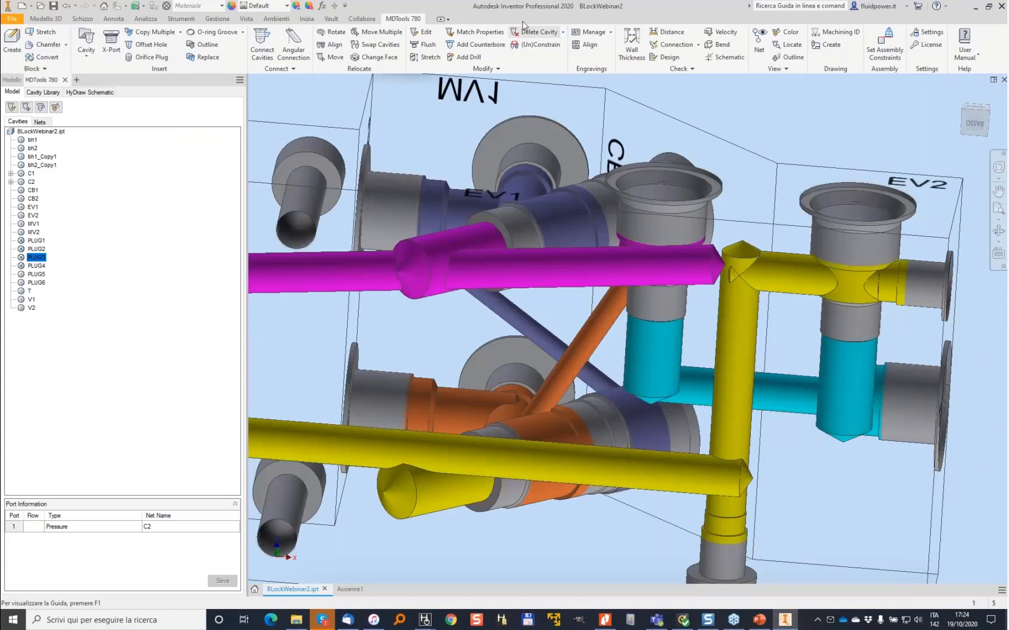
Step: Set the depth of the long C1 drill PLUG1 to 130, keeping its diameter at 8.5
click(430, 57)
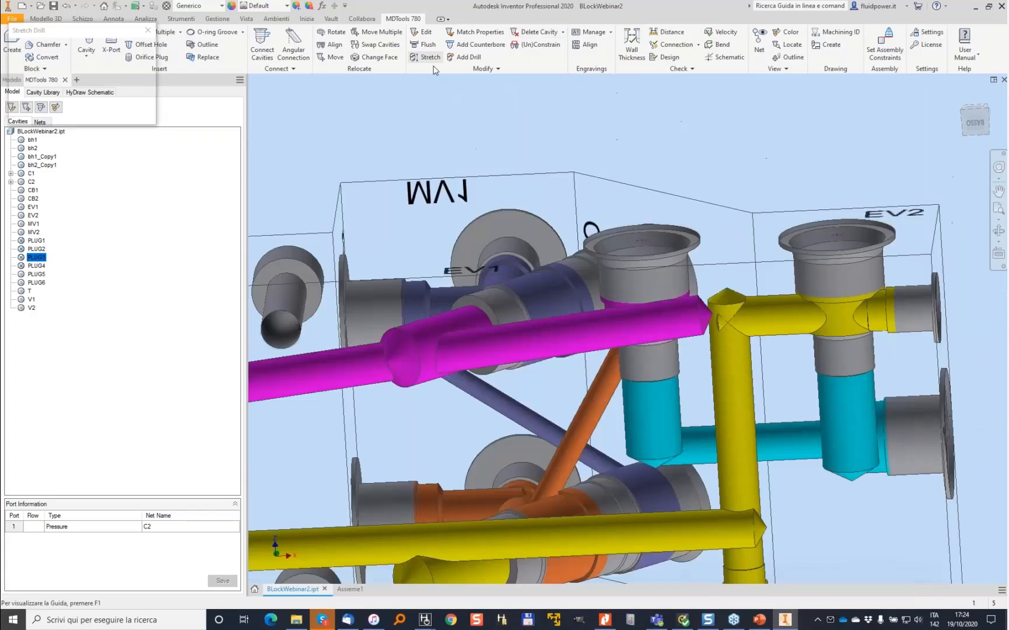
click(110, 63)
key(BackSpace)
text(30)
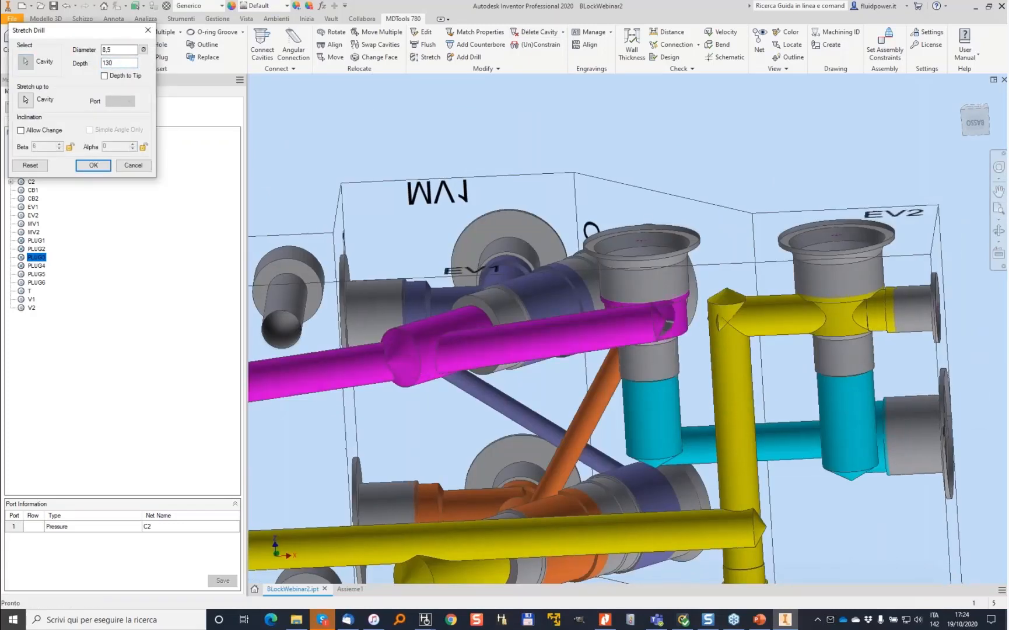
key(Return)
key(F6)
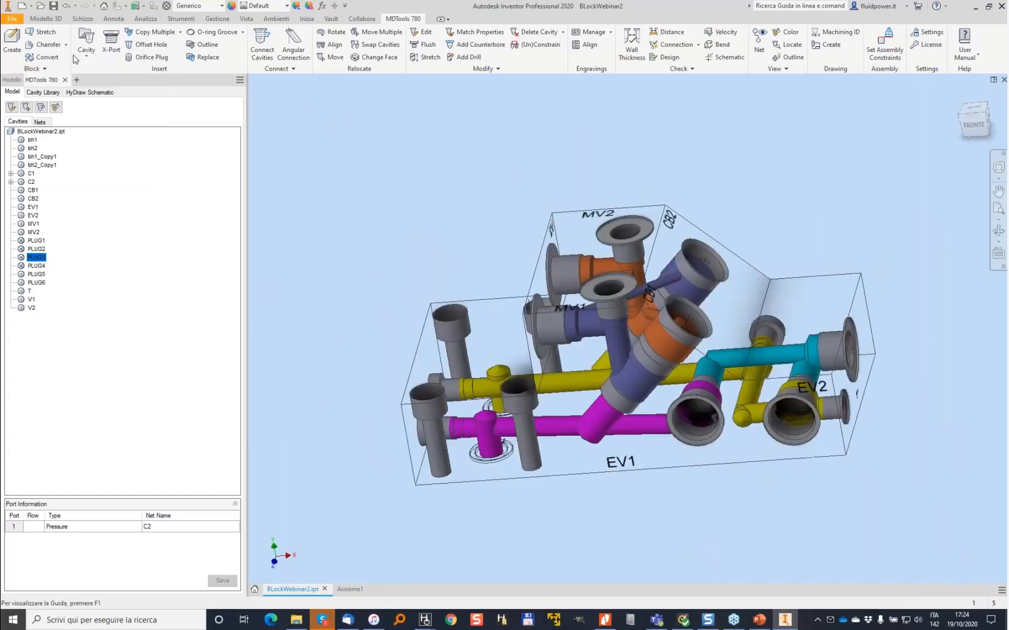
Step: Switch to the Assieme1 assembly and run Auto Assemble to update its components for the modified block
click(358, 590)
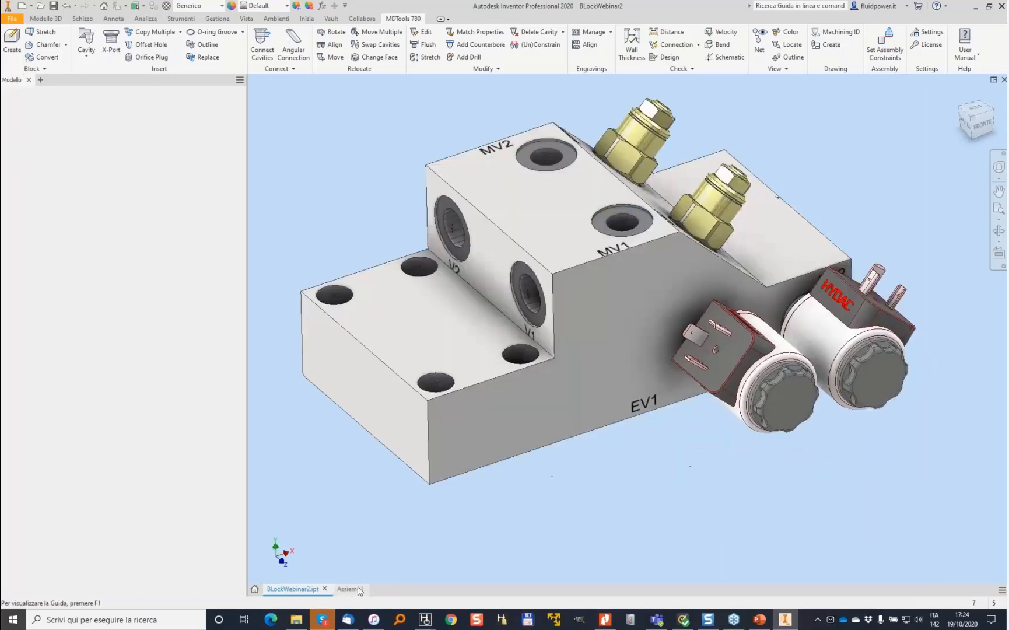
click(17, 46)
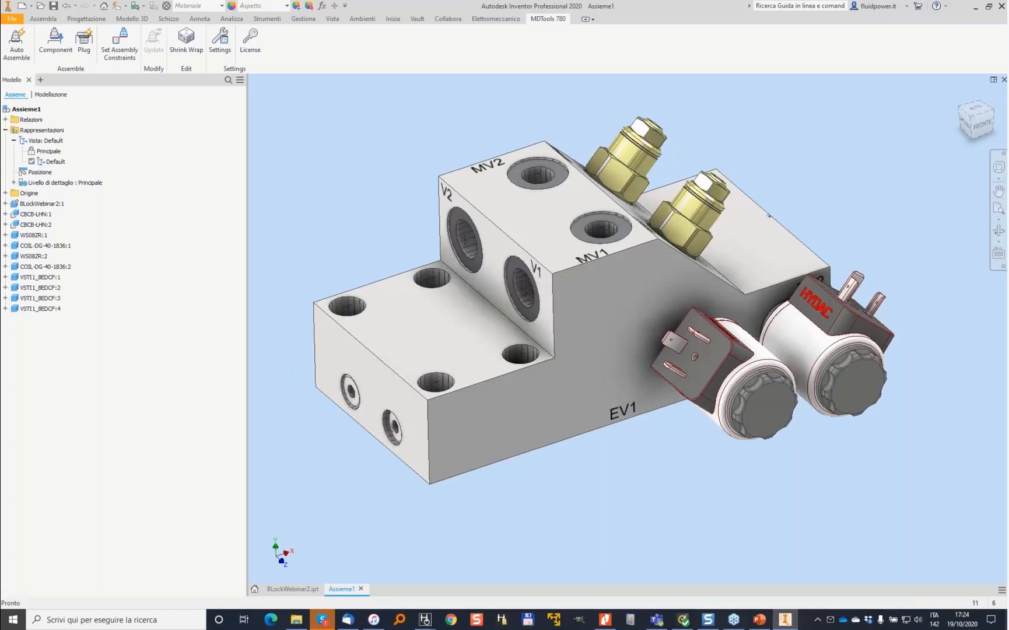
shift+middle_drag(628, 328, 665, 280)
shift+middle_drag(263, 135, 192, 146)
Step: Assign the BSP fitting G38-G38.ipt from the Accessories library to ports V2, V1 and T in the component assembly list
click(56, 40)
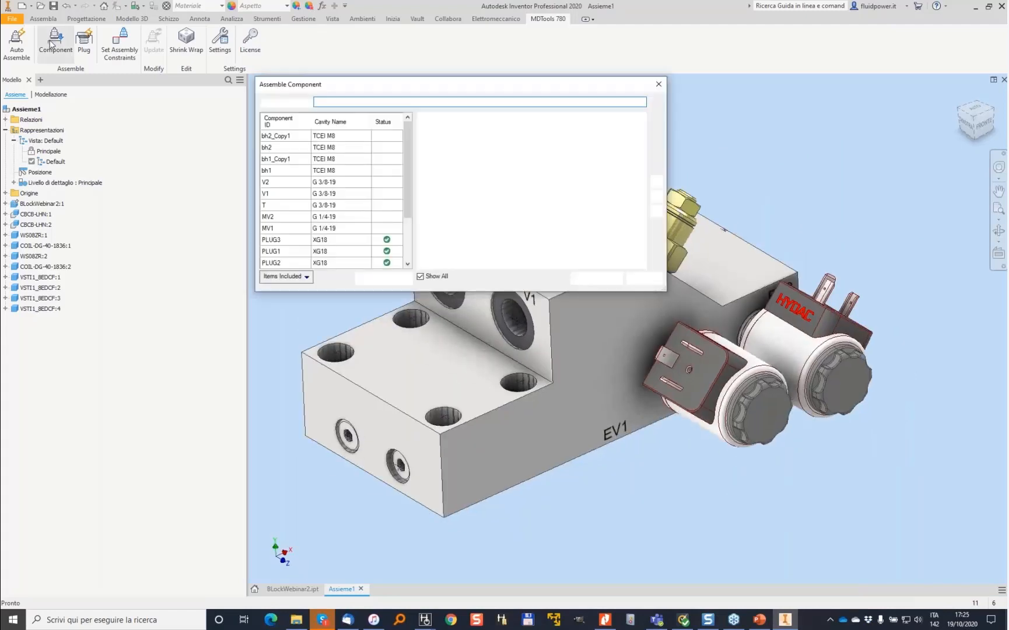
click(349, 188)
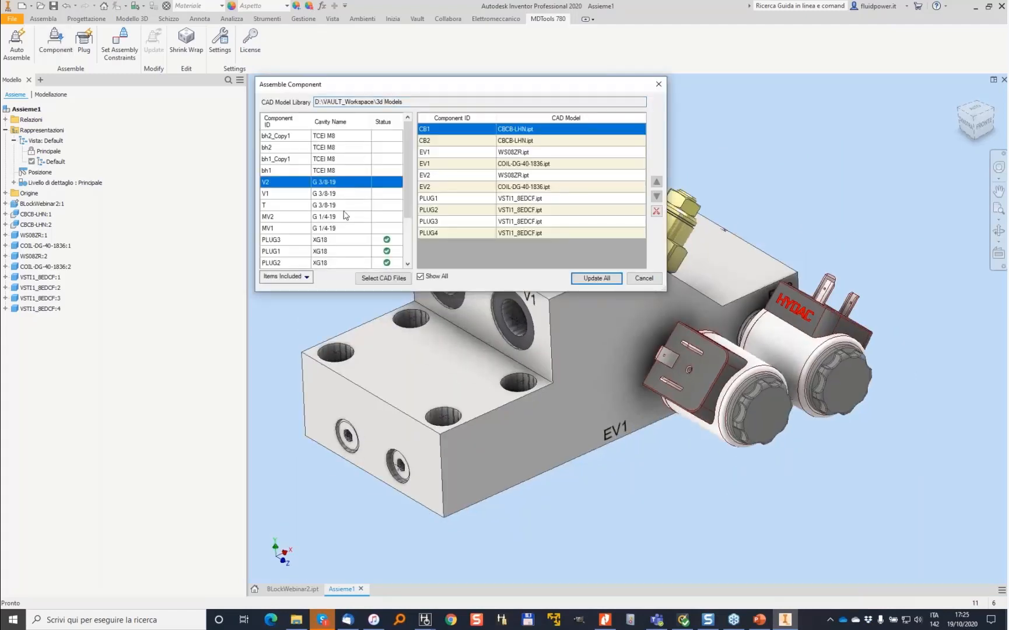
shift+click(346, 217)
click(385, 278)
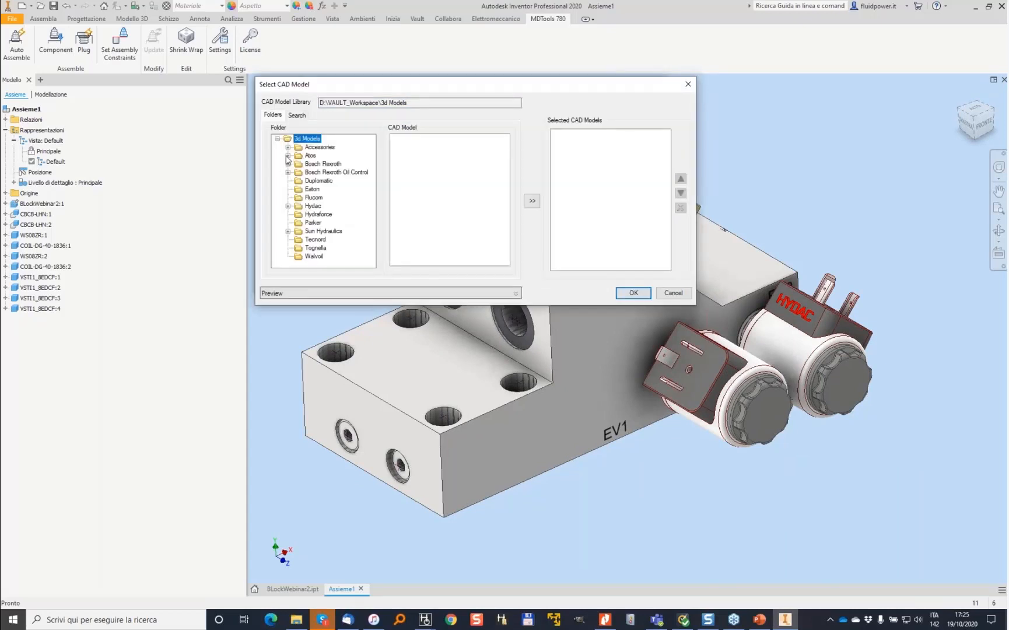
click(288, 148)
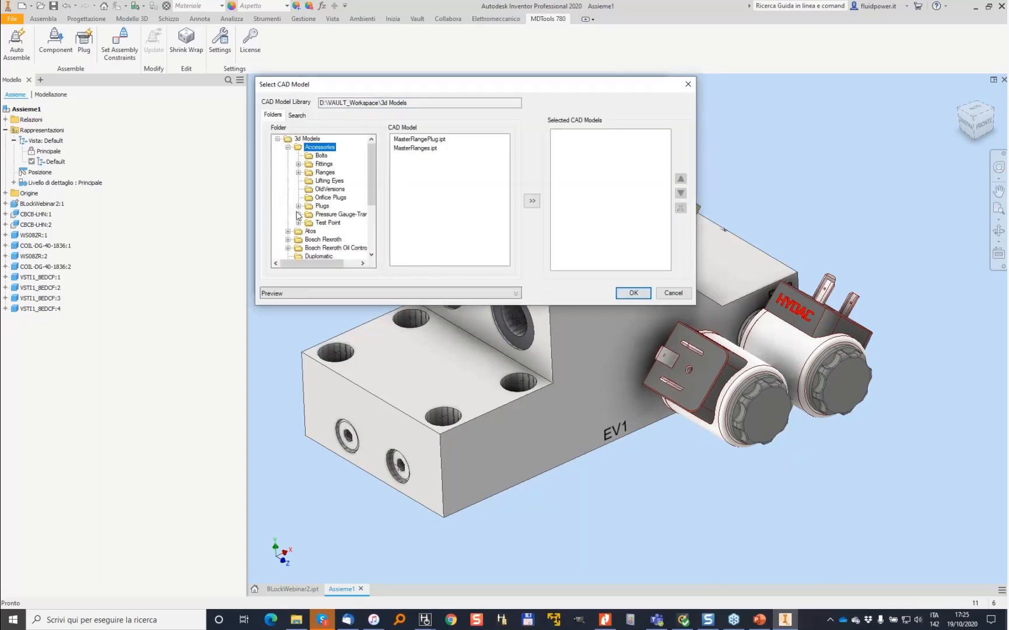
click(298, 164)
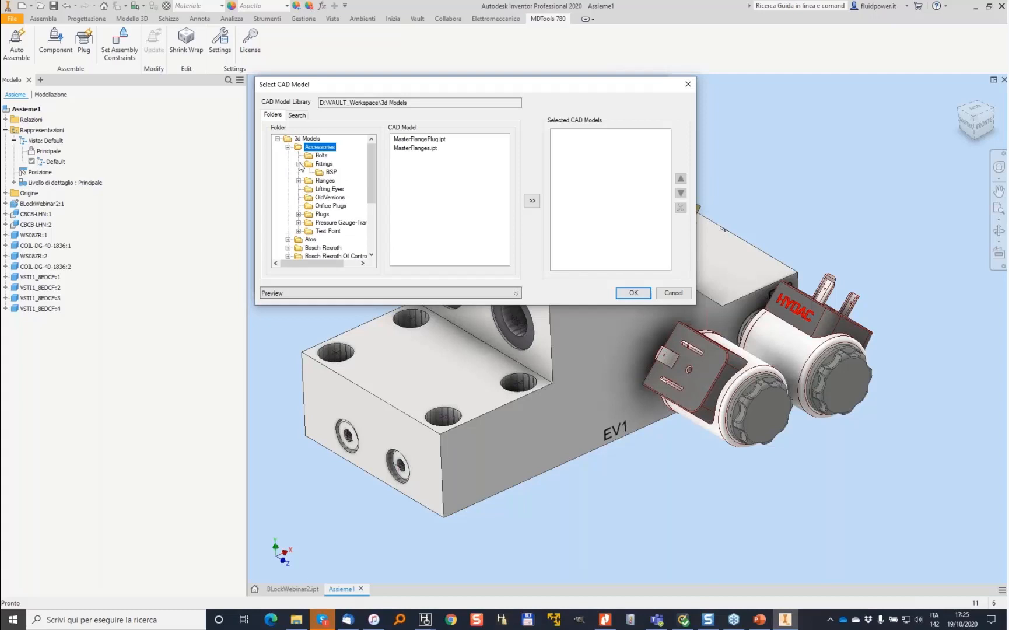
click(327, 173)
click(413, 210)
click(536, 202)
click(634, 293)
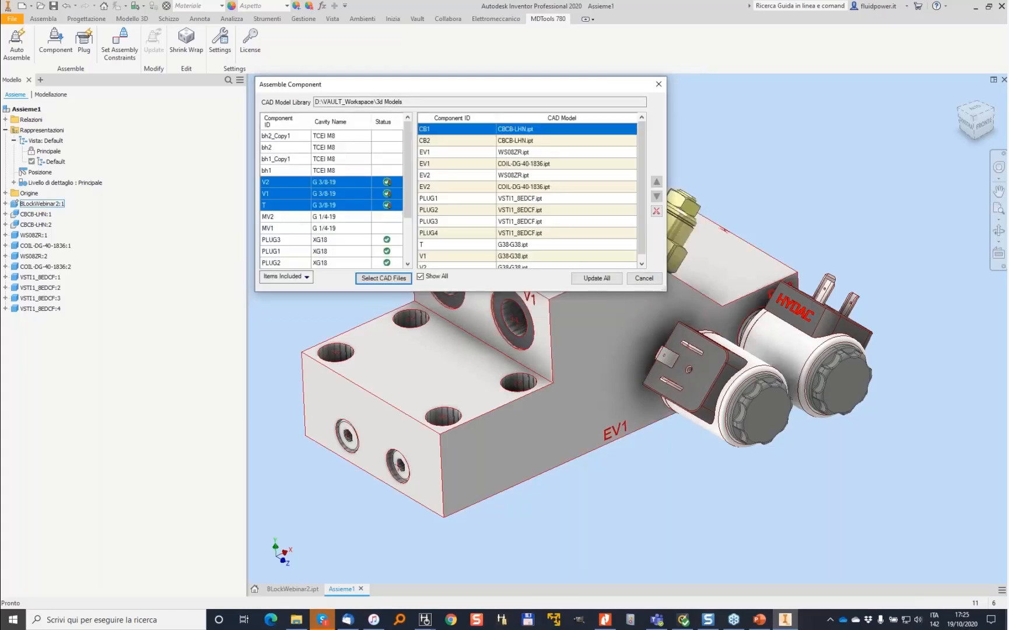
Step: Assign the test point MINIMESS M_16x2_EMA3_1_4.ipt to ports MV2 and MV1, and update all components in the assembly
click(340, 218)
shift+click(345, 228)
click(383, 277)
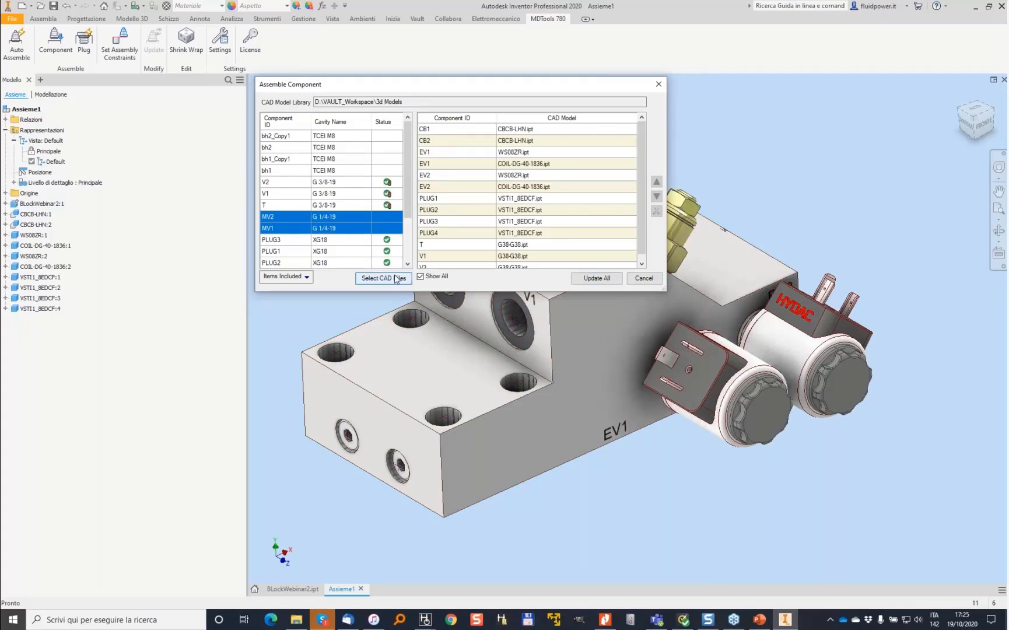
double_click(293, 147)
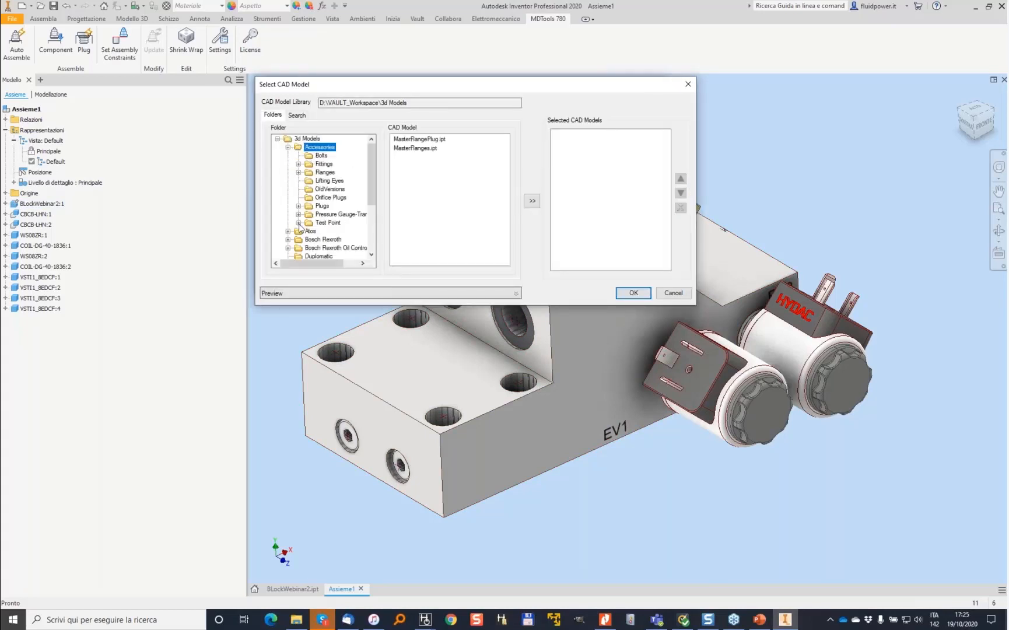
double_click(327, 223)
click(417, 139)
click(532, 201)
click(513, 293)
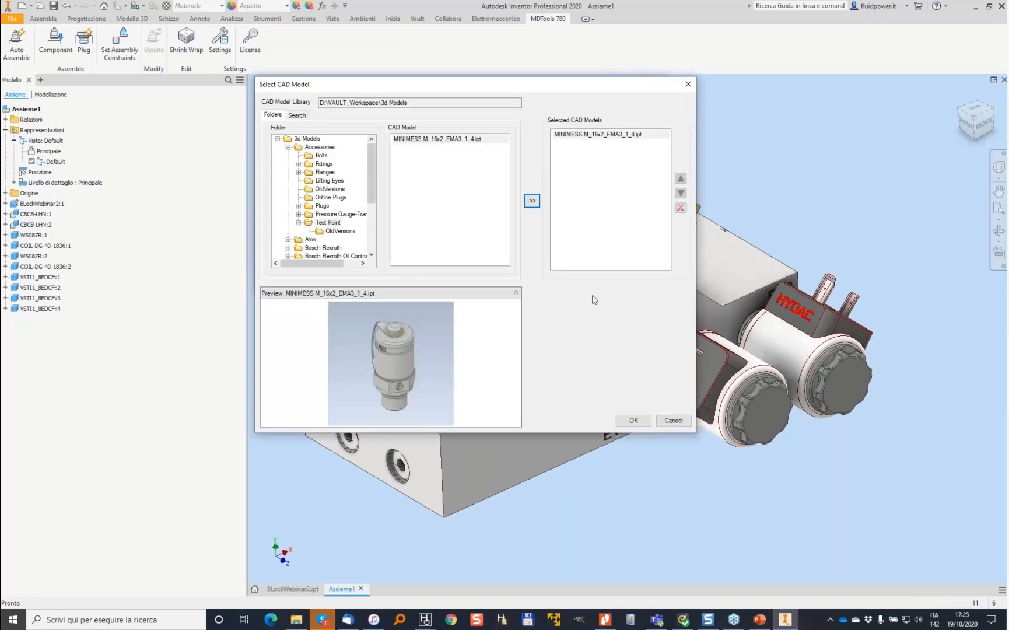
click(633, 420)
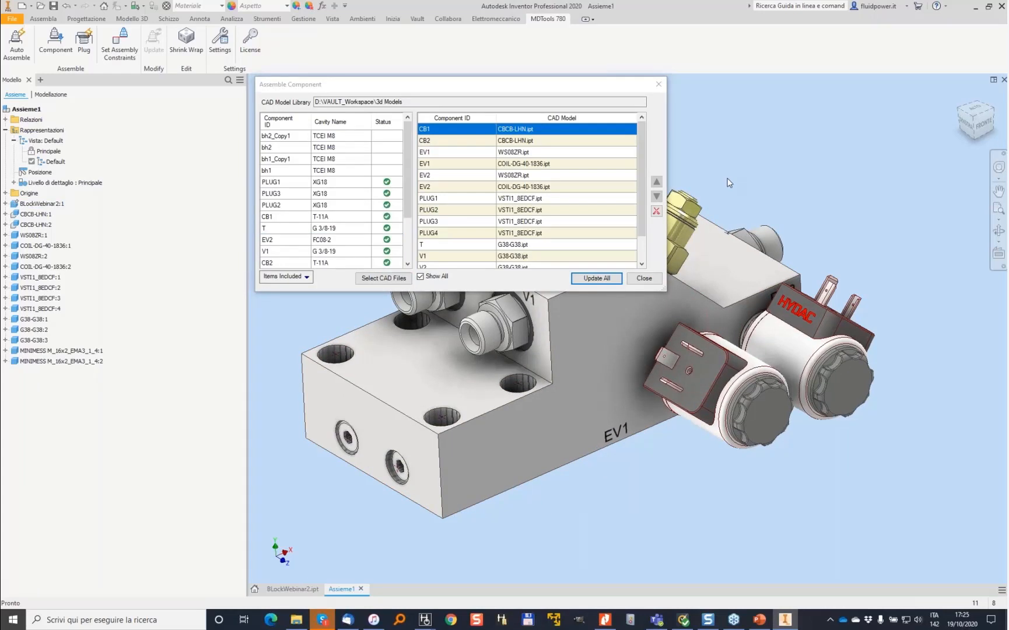
click(644, 278)
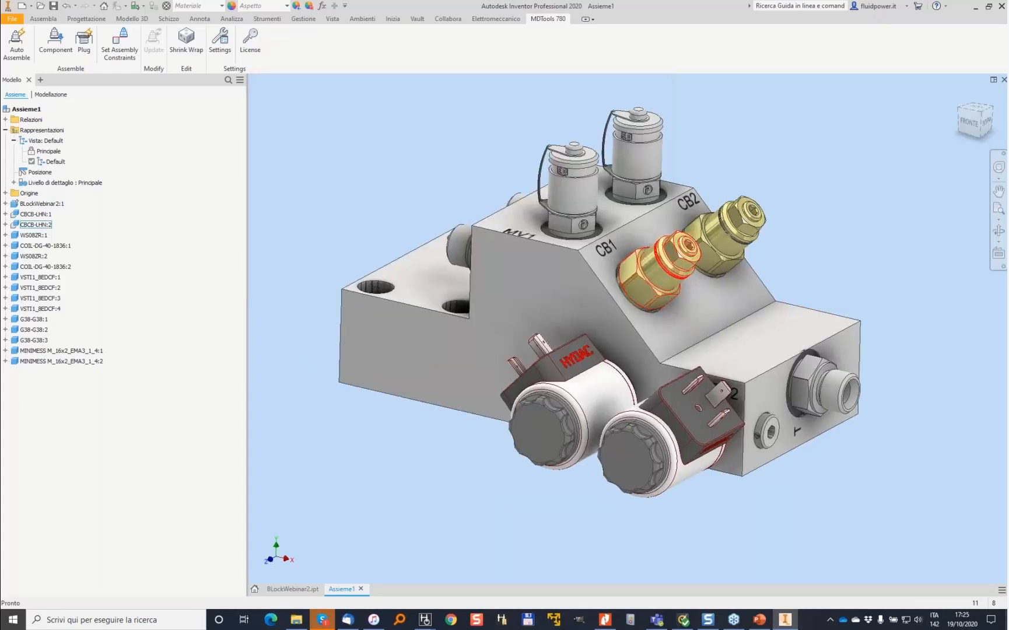
Step: Open the BLockWebinar2 part from the assembly and show the end face with the T port
scroll(758, 325, down, 1)
shift+middle_drag(758, 325, 623, 394)
double_click(623, 394)
shift+middle_drag(706, 268, 756, 300)
scroll(756, 300, down, 1)
click(712, 264)
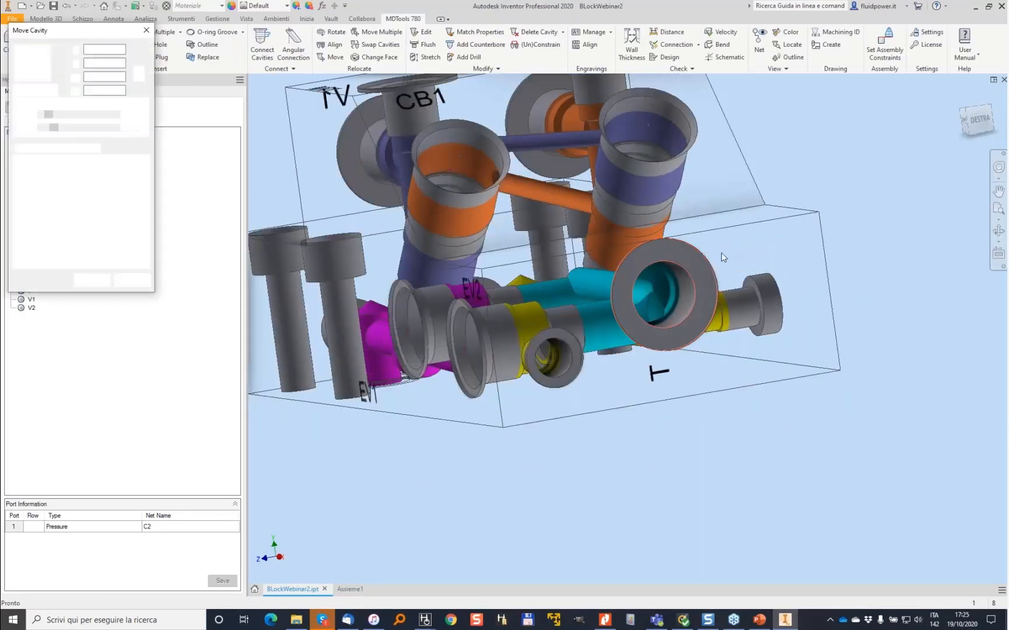
click(552, 261)
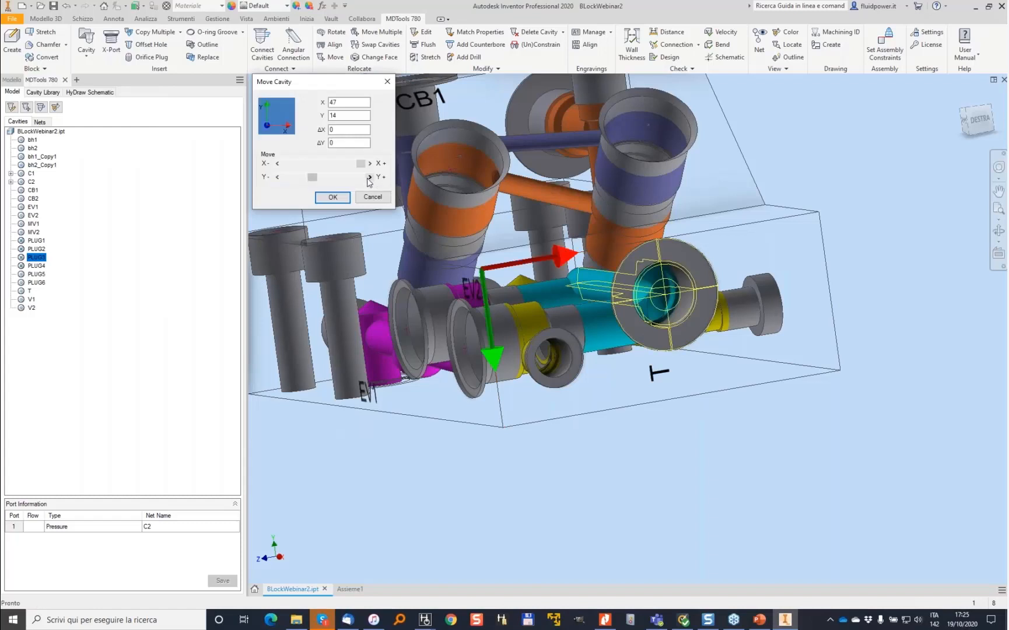
click(369, 177)
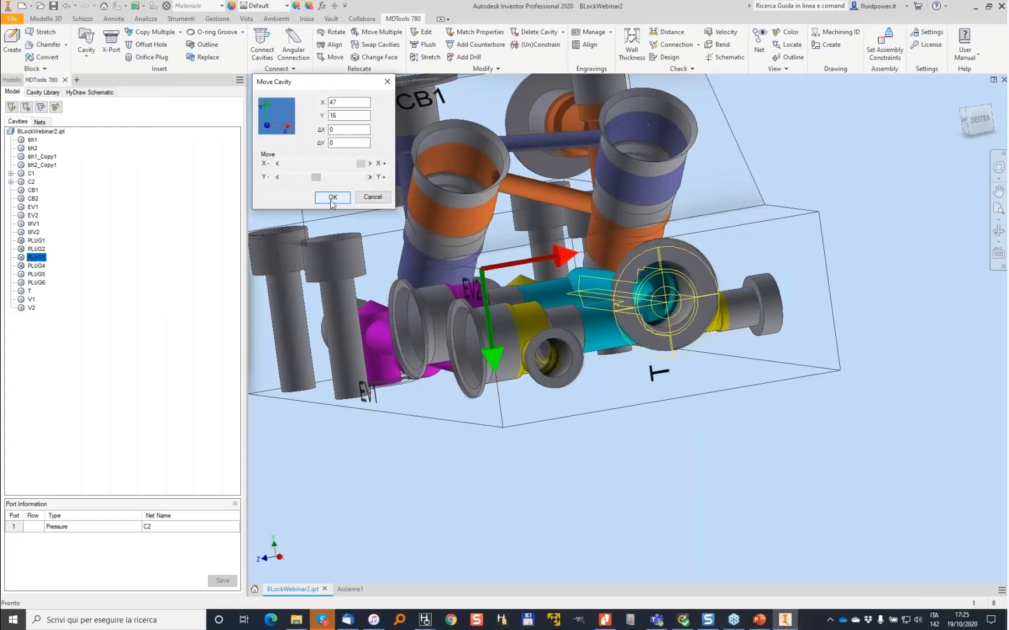
click(331, 199)
click(373, 166)
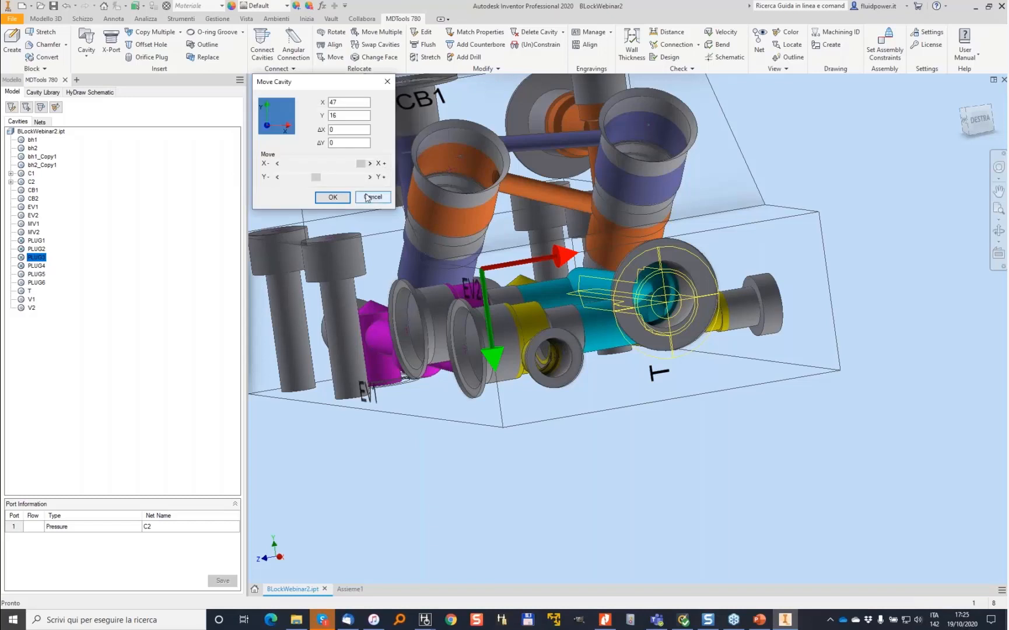
click(376, 197)
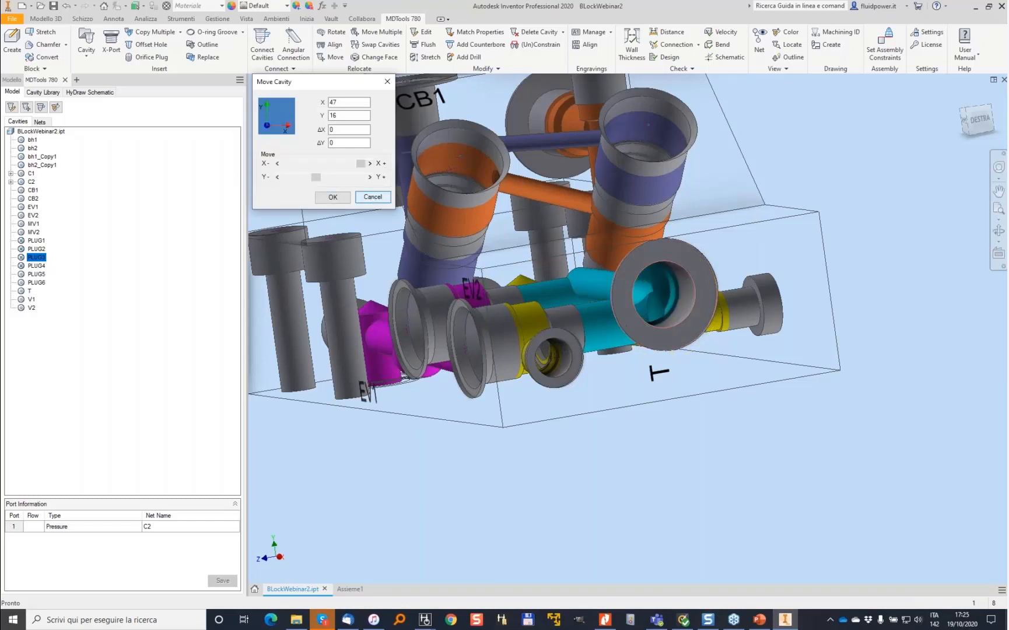
Step: Relocate the T cavity with Change Face, picking its insertion point on the block's end face and setting Y to 60
click(377, 62)
click(709, 255)
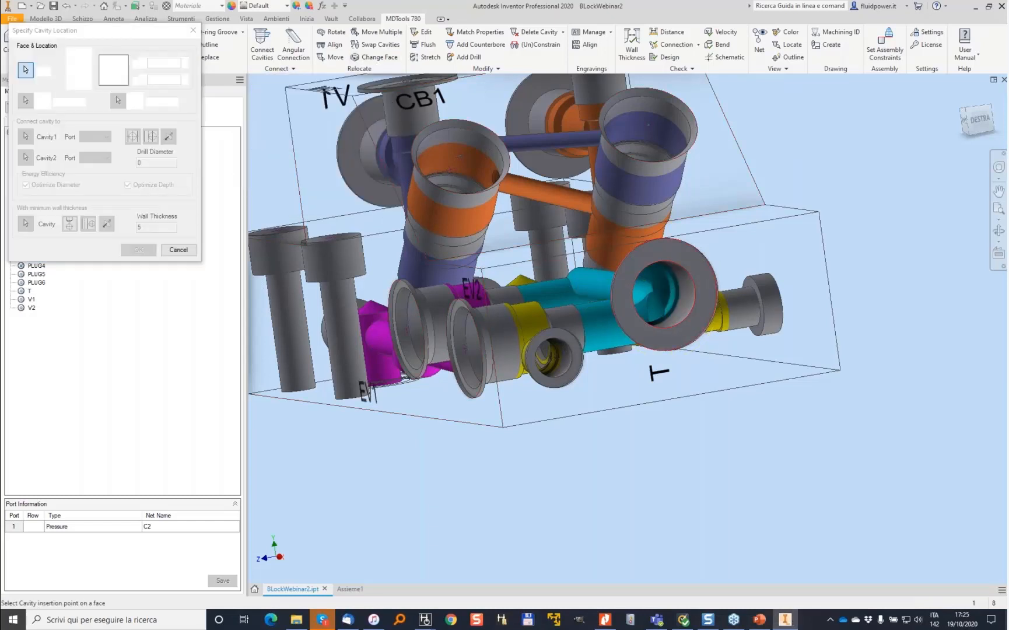
click(727, 348)
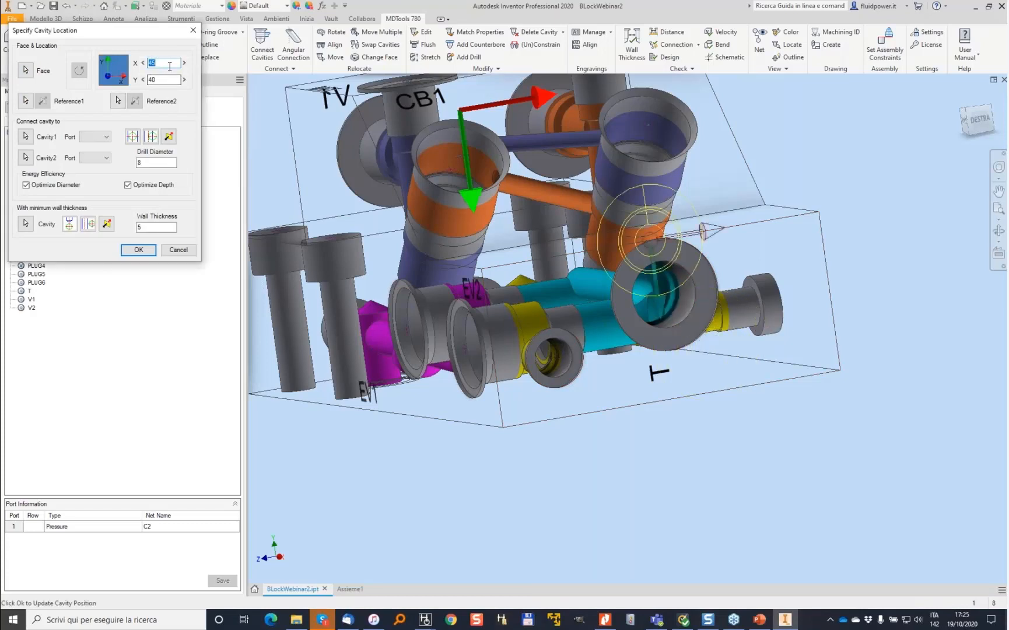
key(Tab)
text(60)
key(Tab)
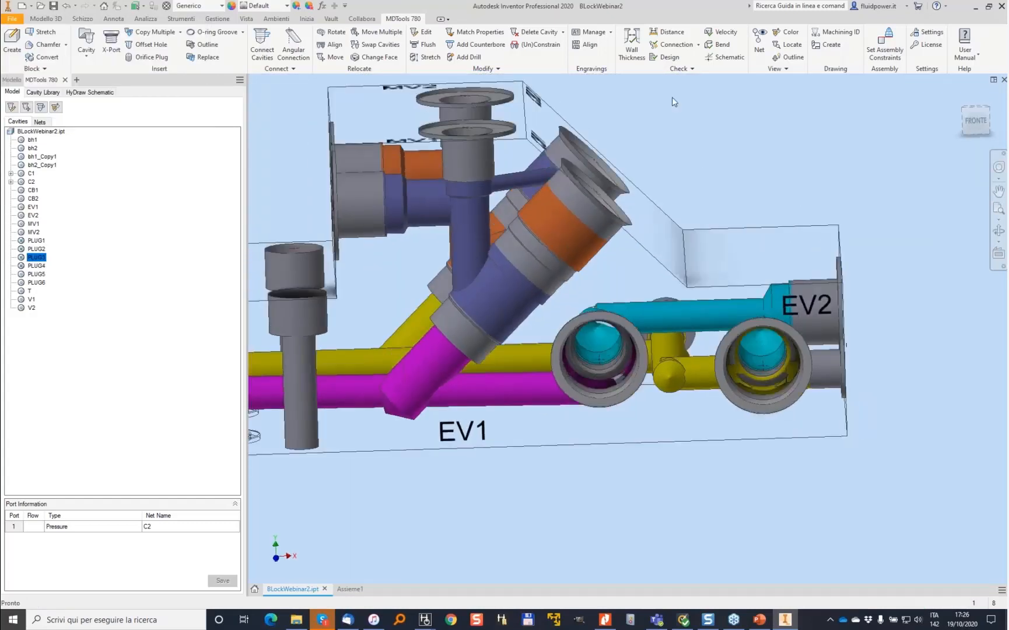
Step: Check the wall thickness around the T cavity with a 4 mm minimum, including manifold faces, and locate the reported clearance
click(632, 44)
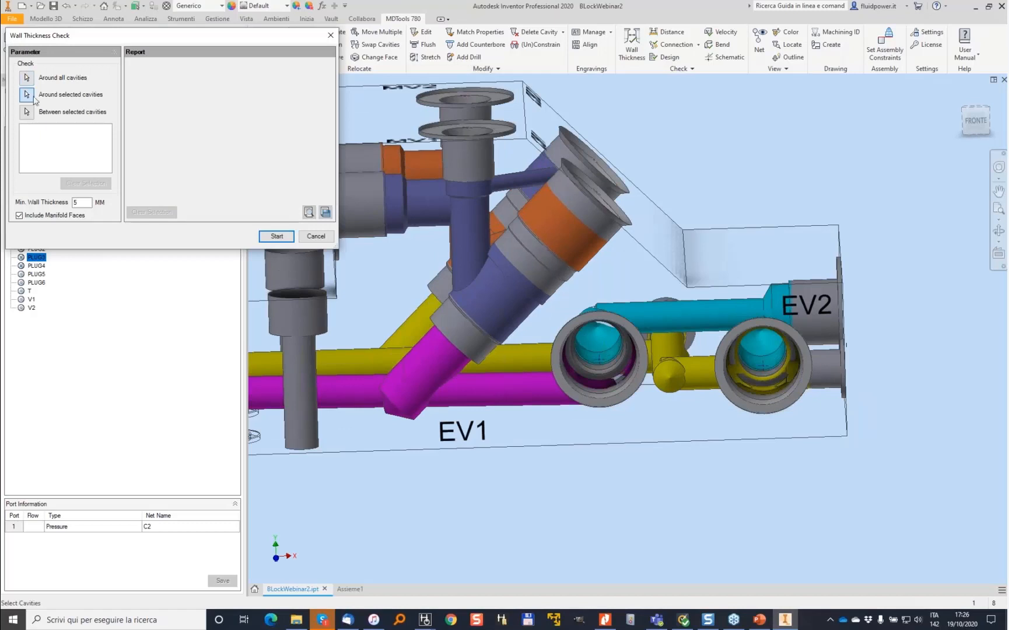
click(597, 344)
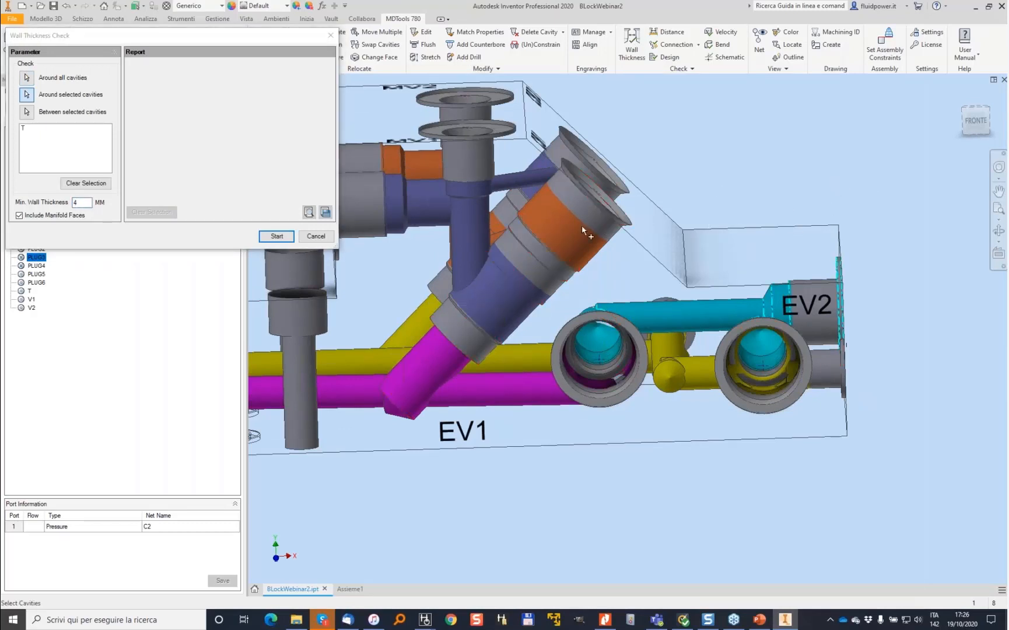
click(276, 236)
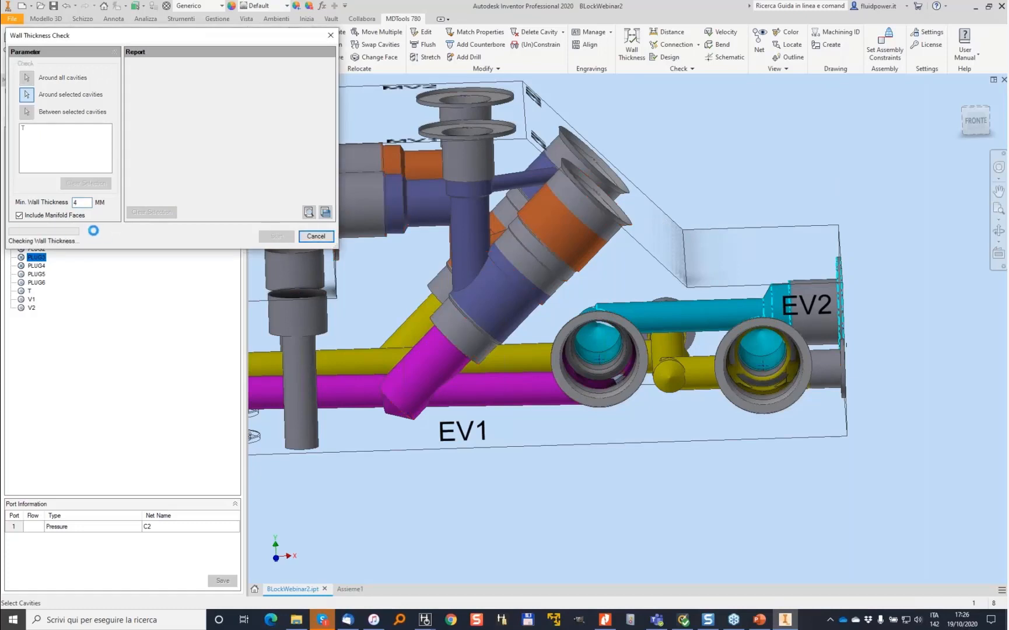
click(217, 89)
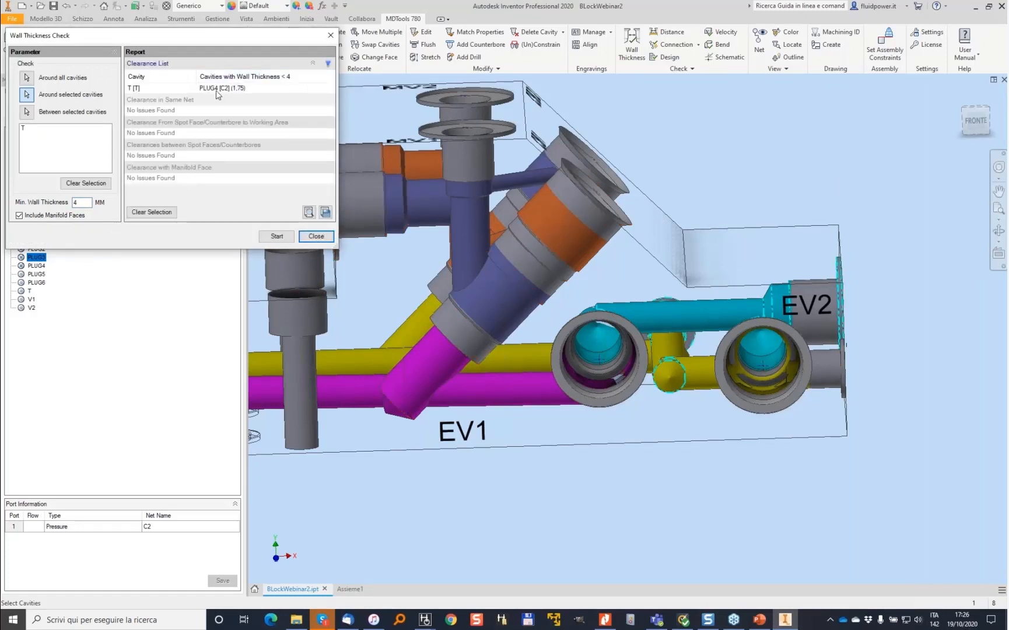
click(217, 89)
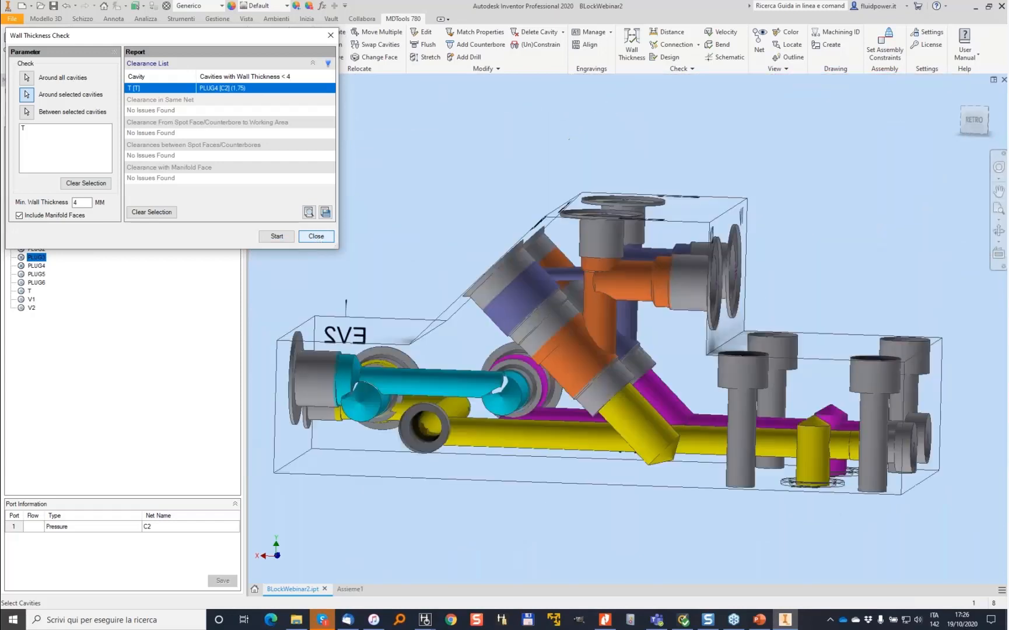
click(316, 235)
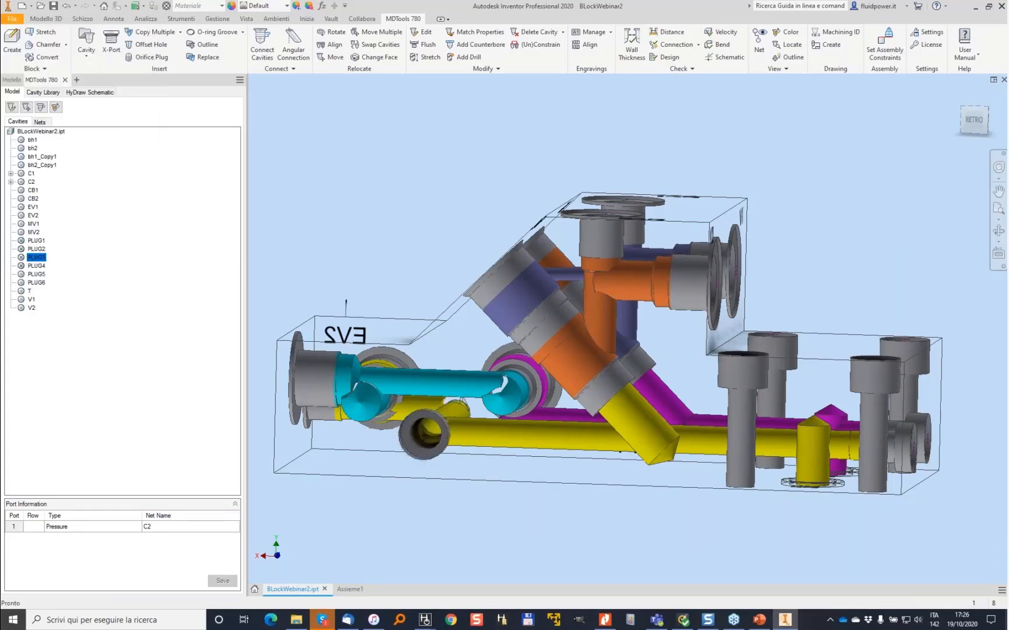
Step: Return to the Assieme1 assembly and update it and its component positions for the modified block
key(F6)
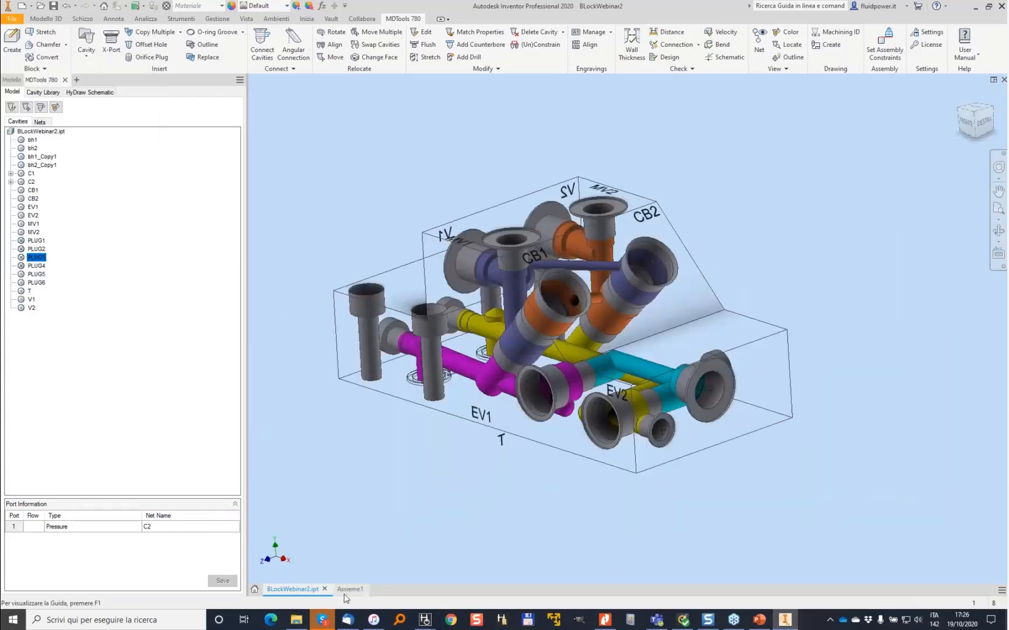
click(344, 594)
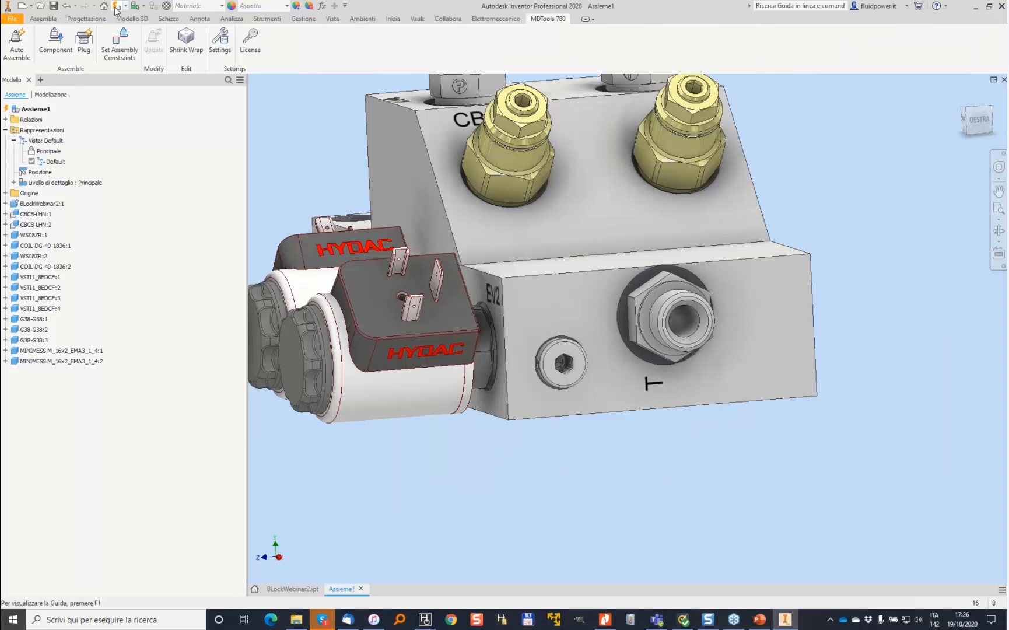
click(216, 97)
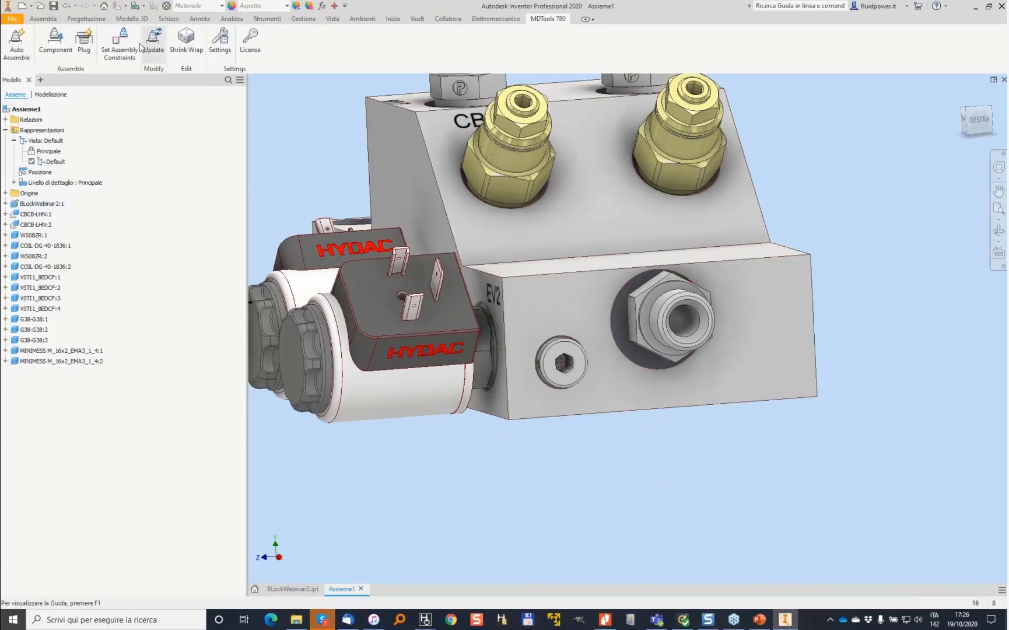
click(153, 43)
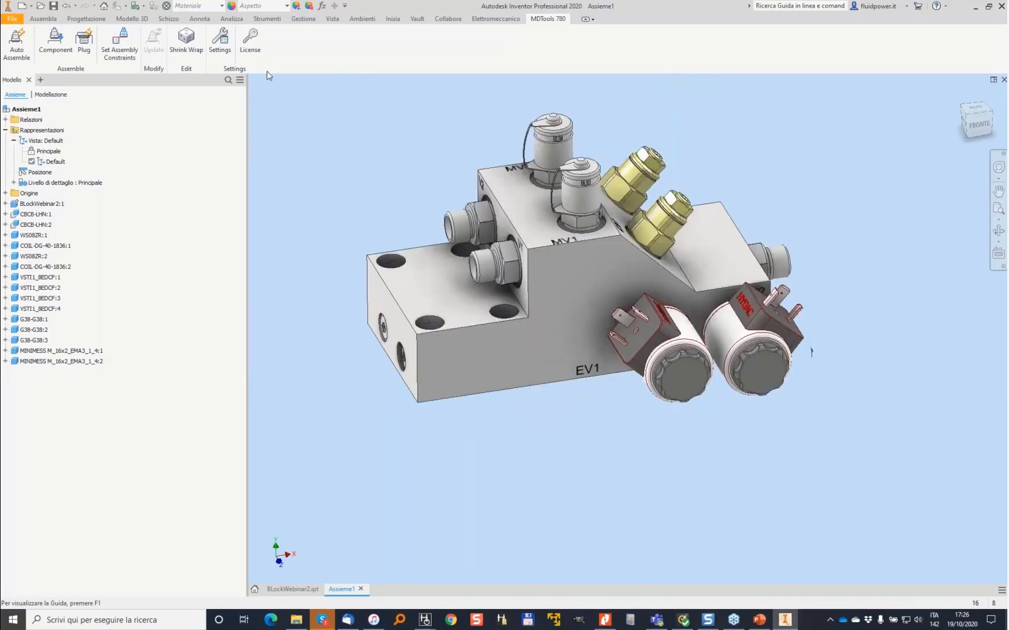
Step: Save the assembly as AssemblyNRBlock in the Webinar folder
key(ctrl+s)
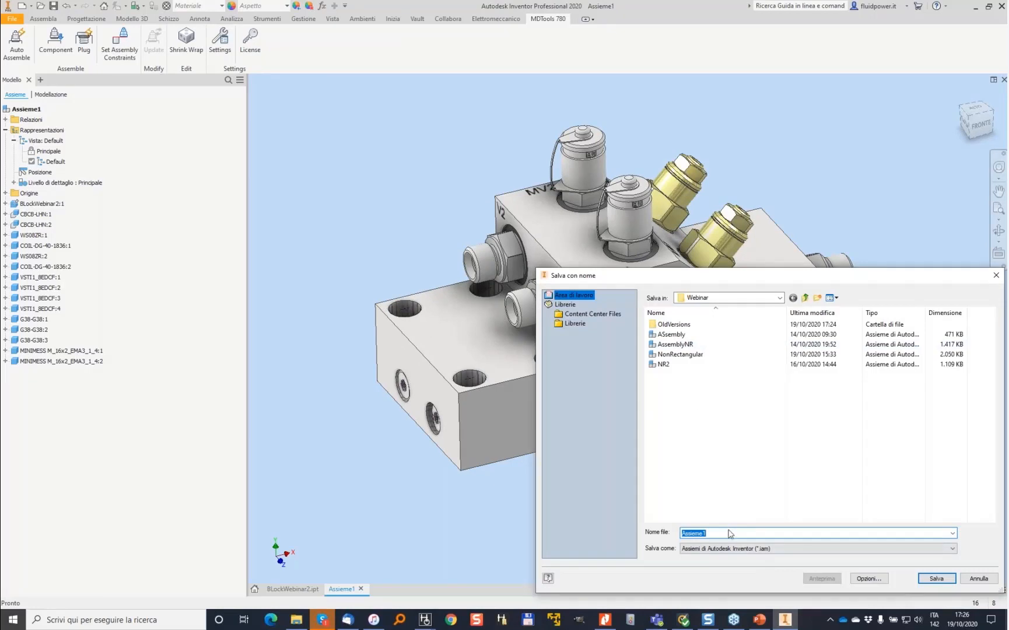
text(AssemblyN)
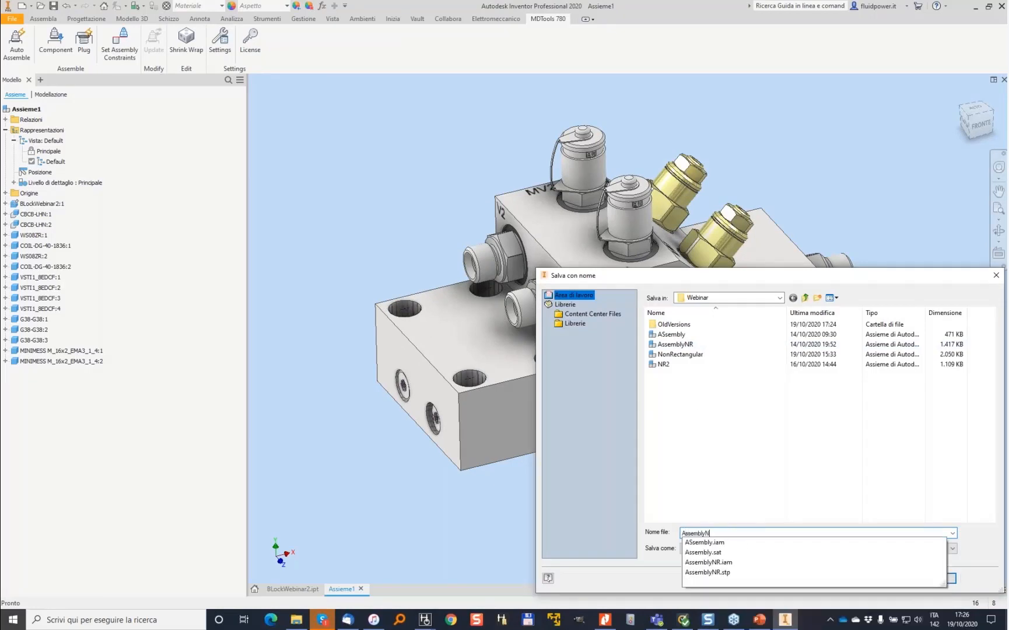
text(RBlock)
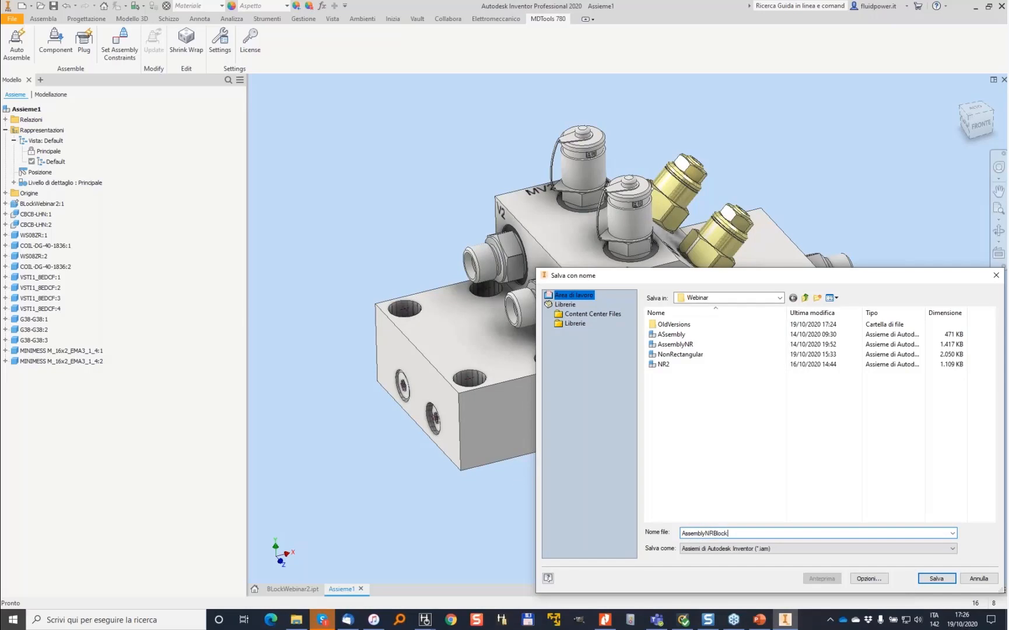
key(Return)
click(565, 266)
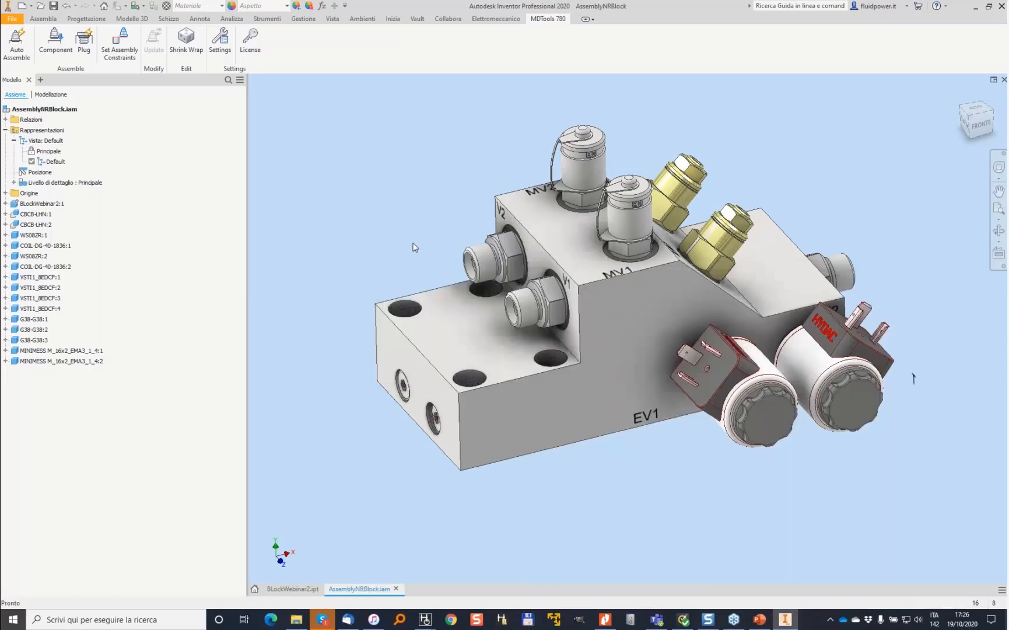
Step: Create a new blank drawing file for the manifold block
click(30, 12)
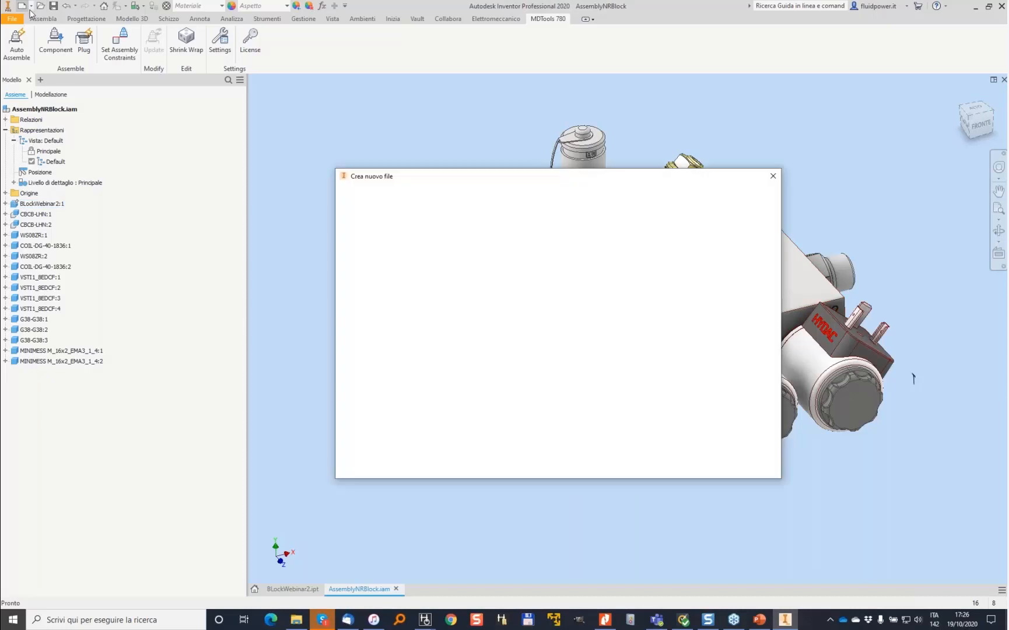
double_click(534, 359)
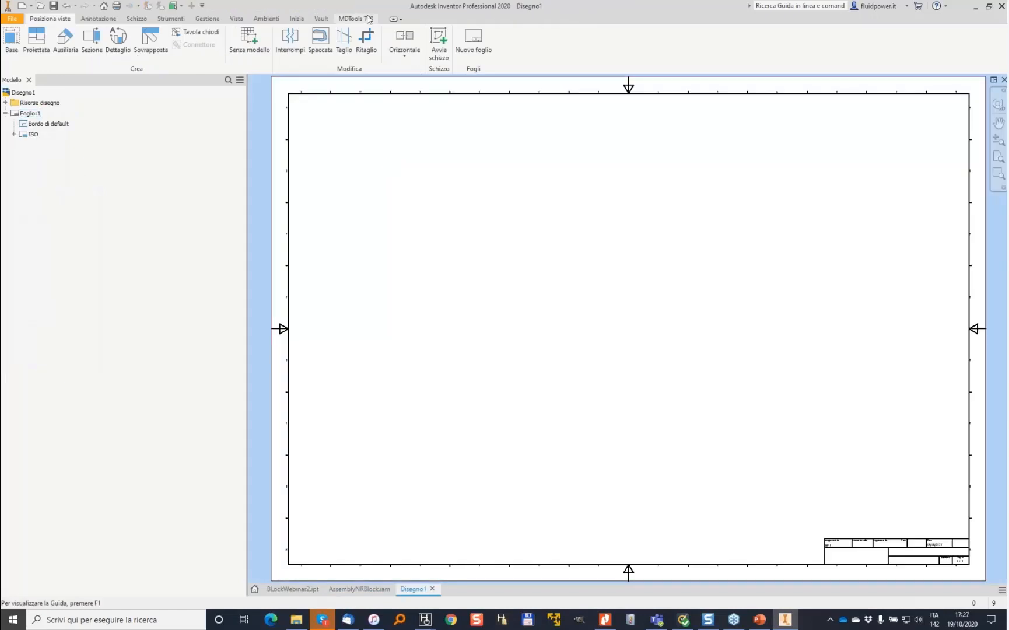
Step: Create the automatically positioned 1:1 drawing views of BLockWebinar2.ipt, using Front as the base view
click(356, 19)
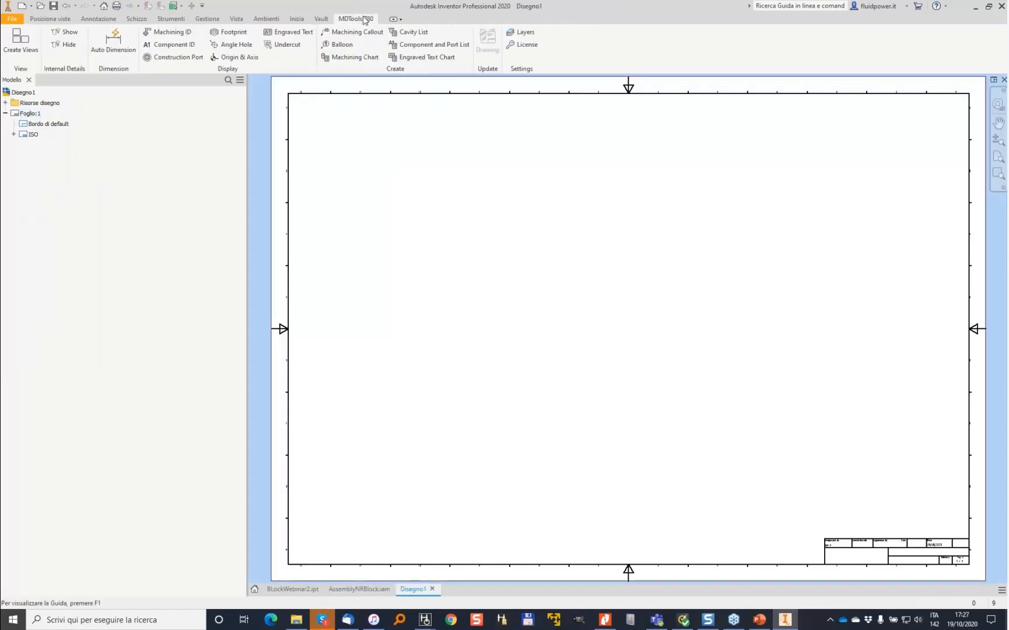
click(25, 47)
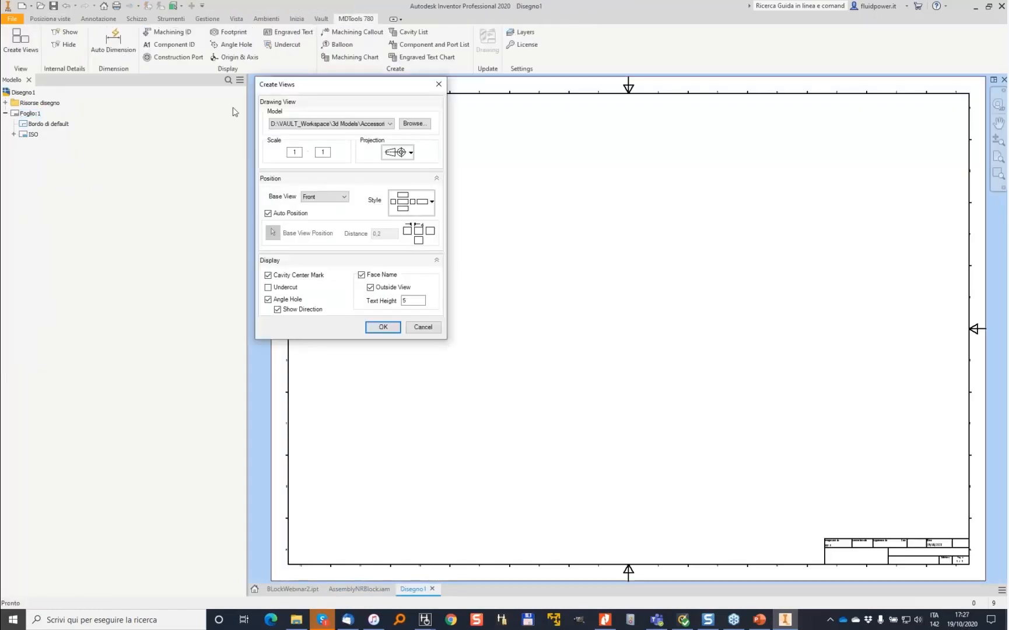
click(379, 123)
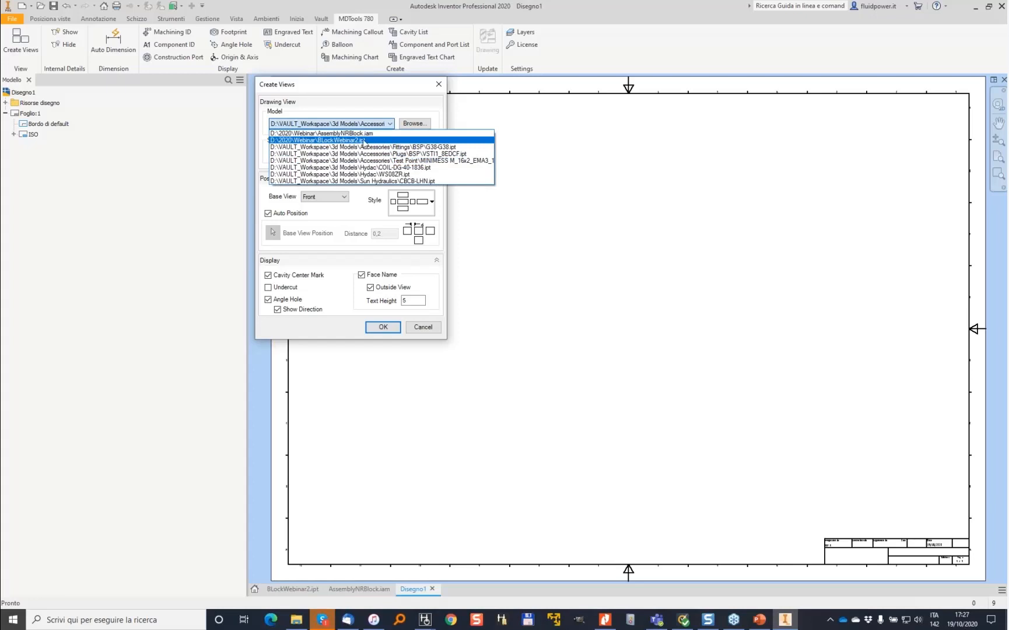
click(362, 141)
click(383, 327)
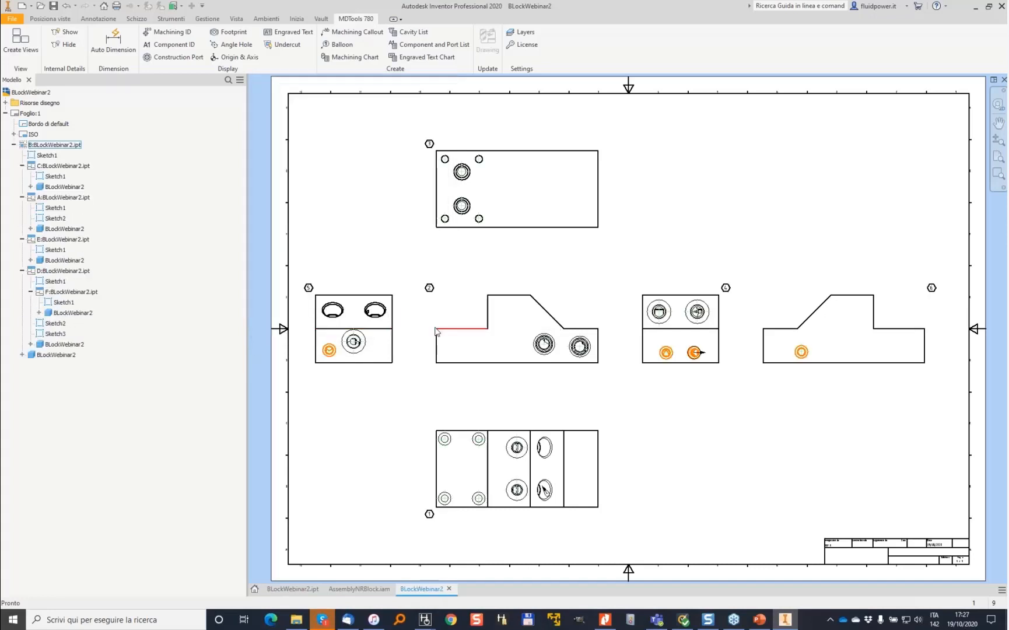
Step: Add automatic dimensions to the manifold block views and inspect them
click(114, 38)
click(284, 277)
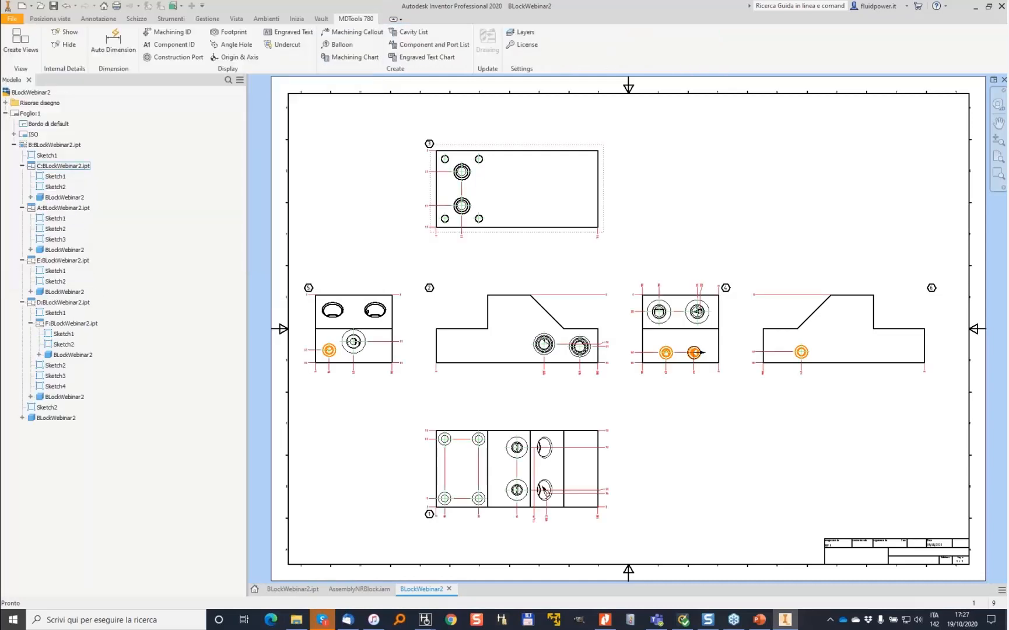
scroll(543, 490, up, 5)
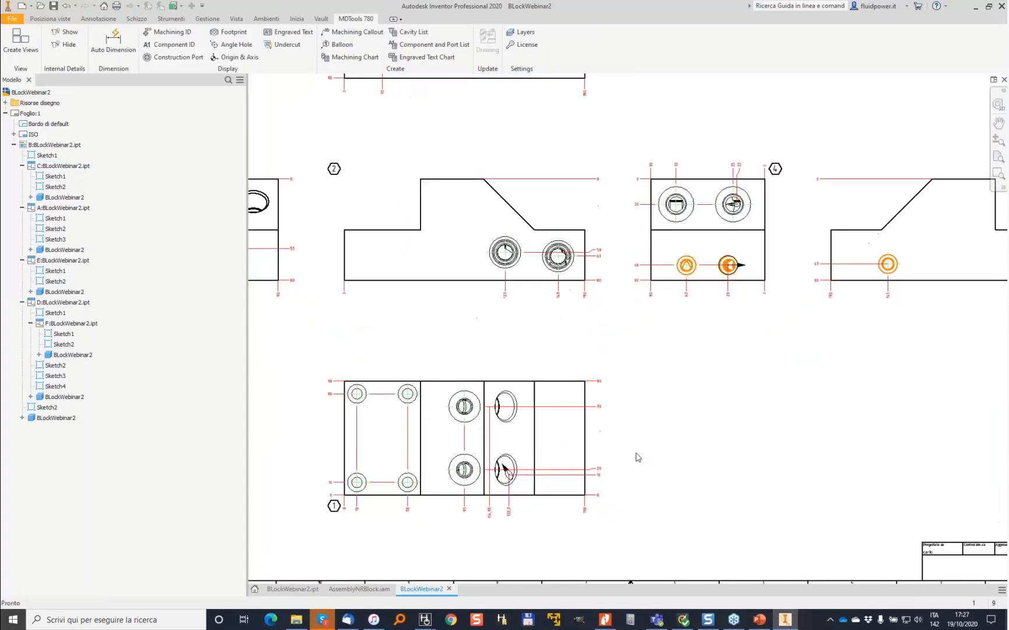
scroll(683, 284, down, 5)
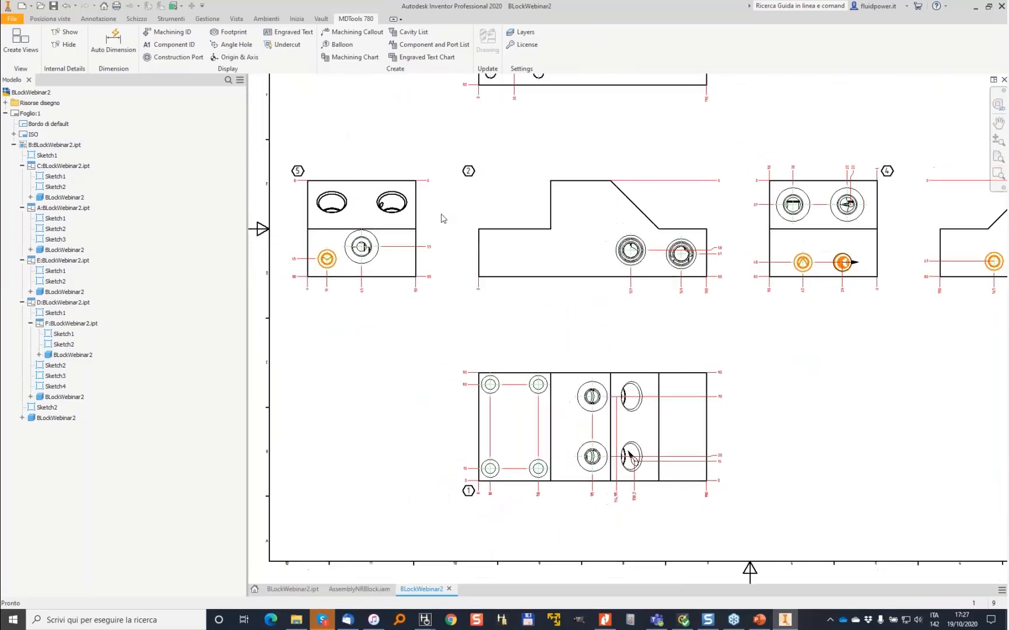
scroll(427, 191, down, 2)
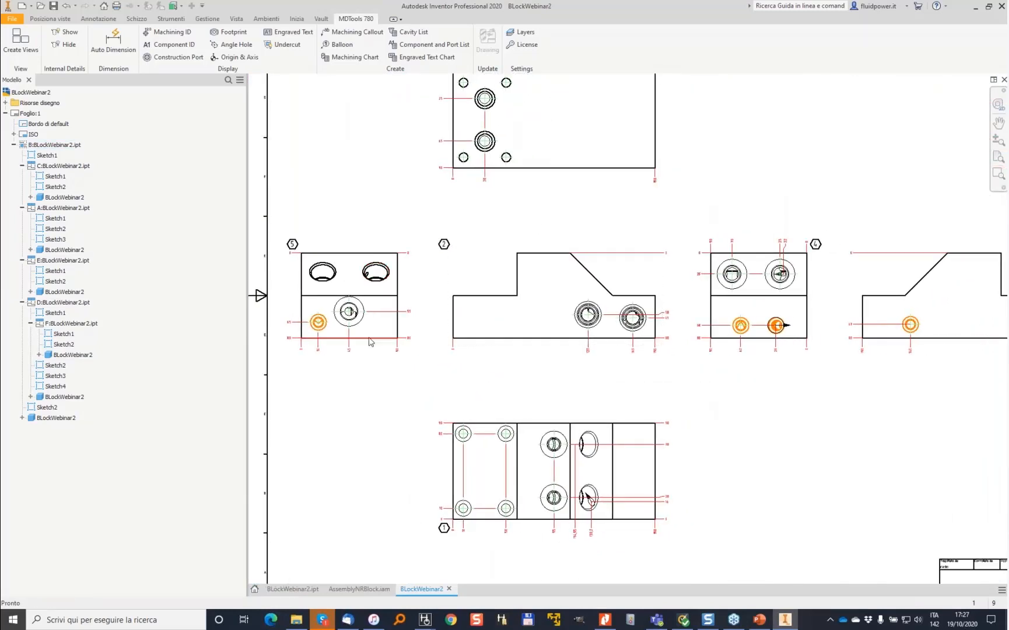
Step: Create section view A-A from a vertical line through the upper angled cavity nearest the face 2 view, in the face 5 view
click(438, 249)
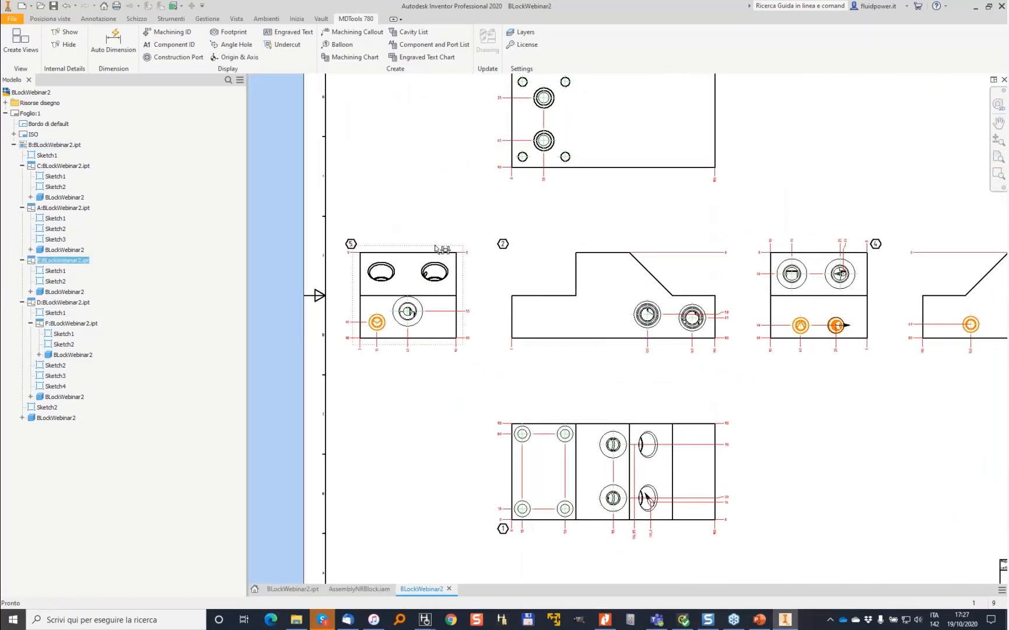
click(99, 18)
click(50, 19)
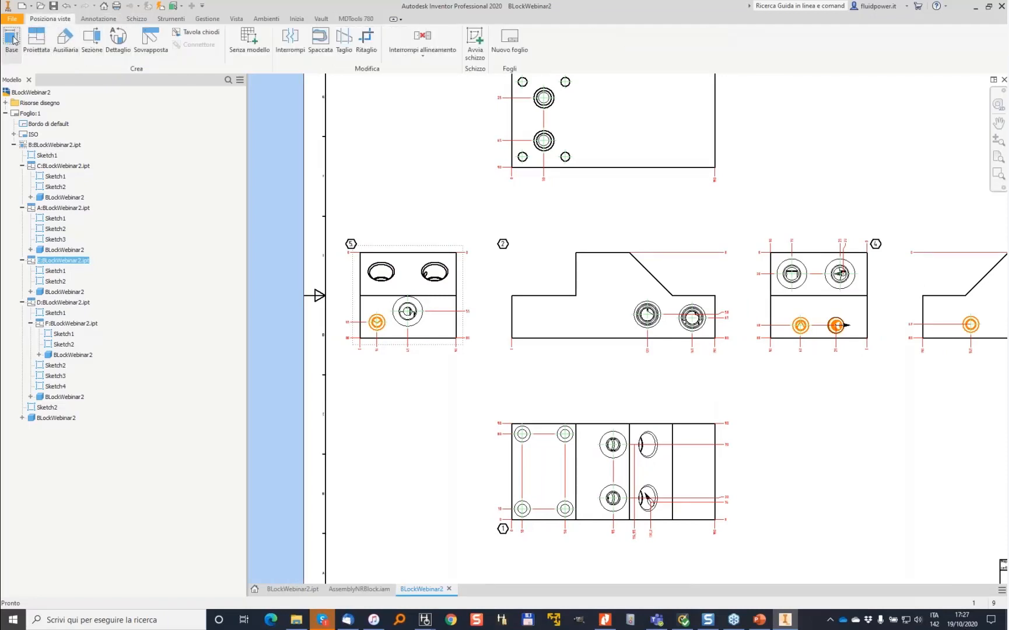
click(90, 40)
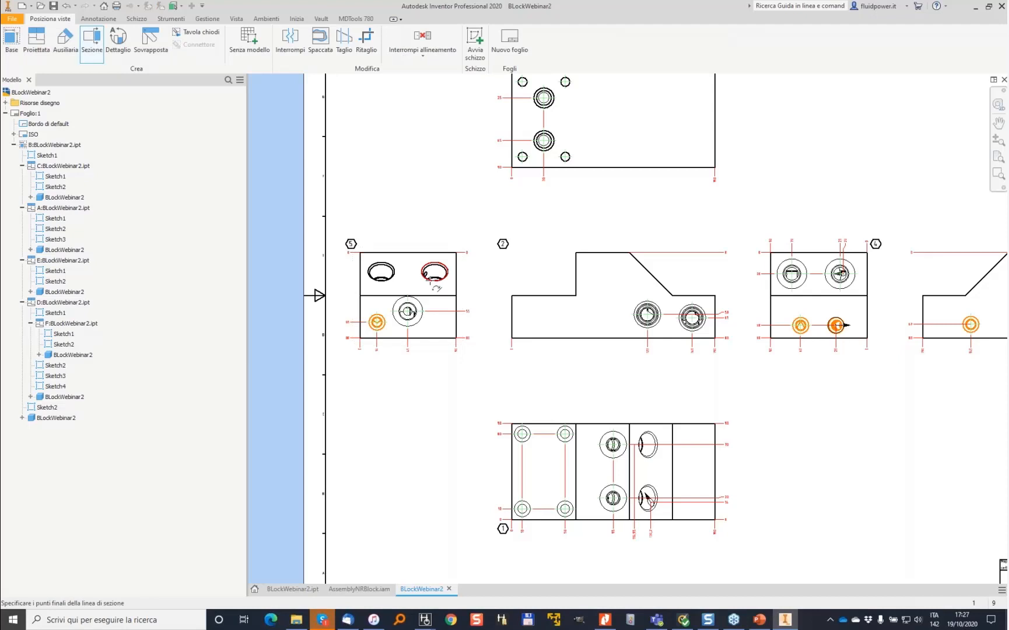
click(434, 231)
click(435, 374)
right_click(456, 366)
click(509, 367)
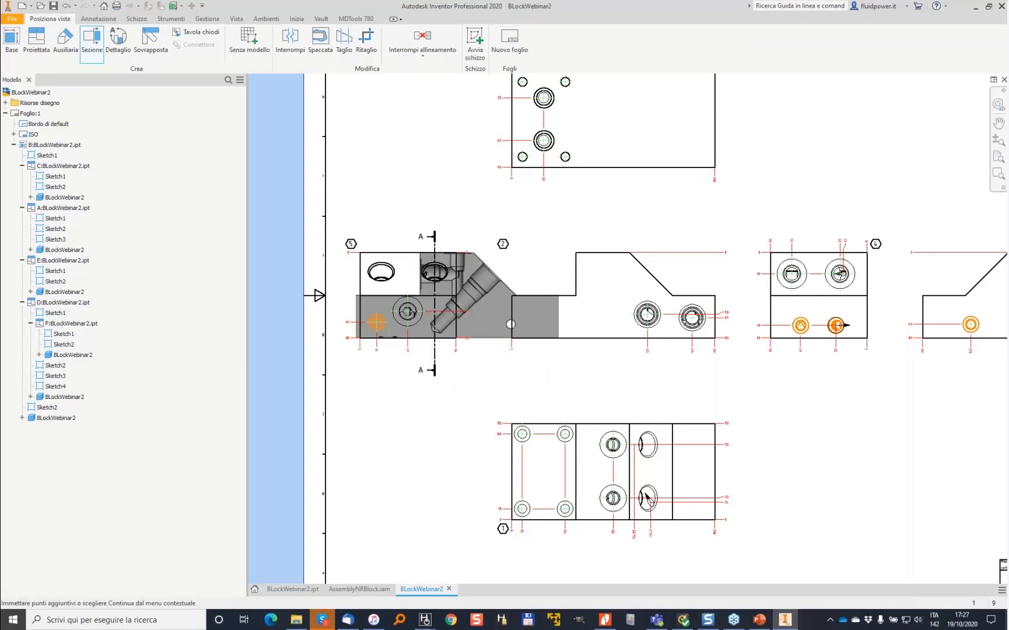
middle_drag(917, 376, 413, 254)
click(802, 235)
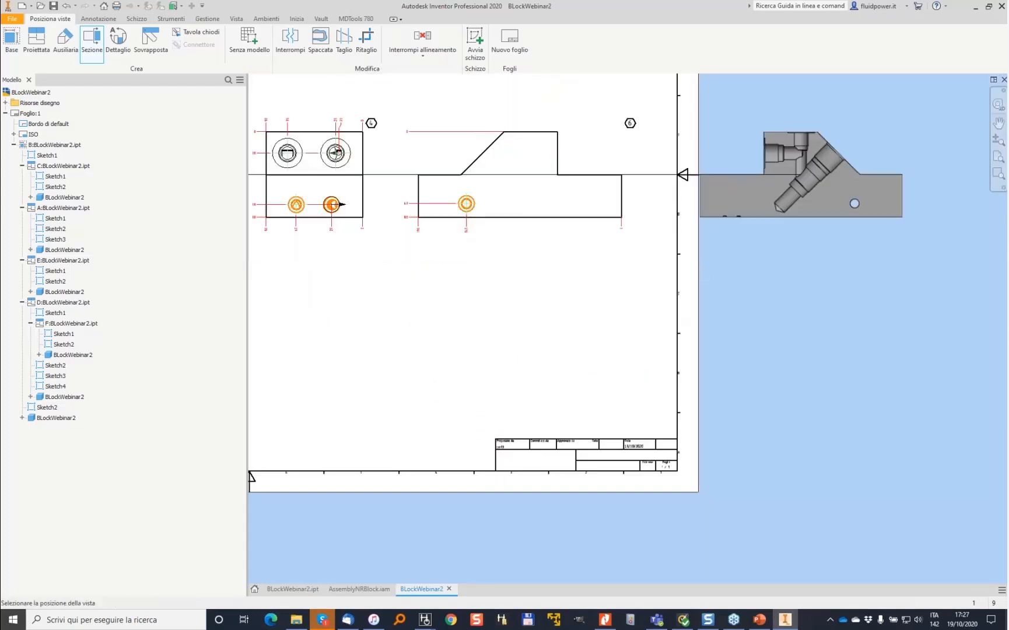
Step: Break the alignment of section view A-A and move it into the empty area below the face 6 view
right_click(899, 227)
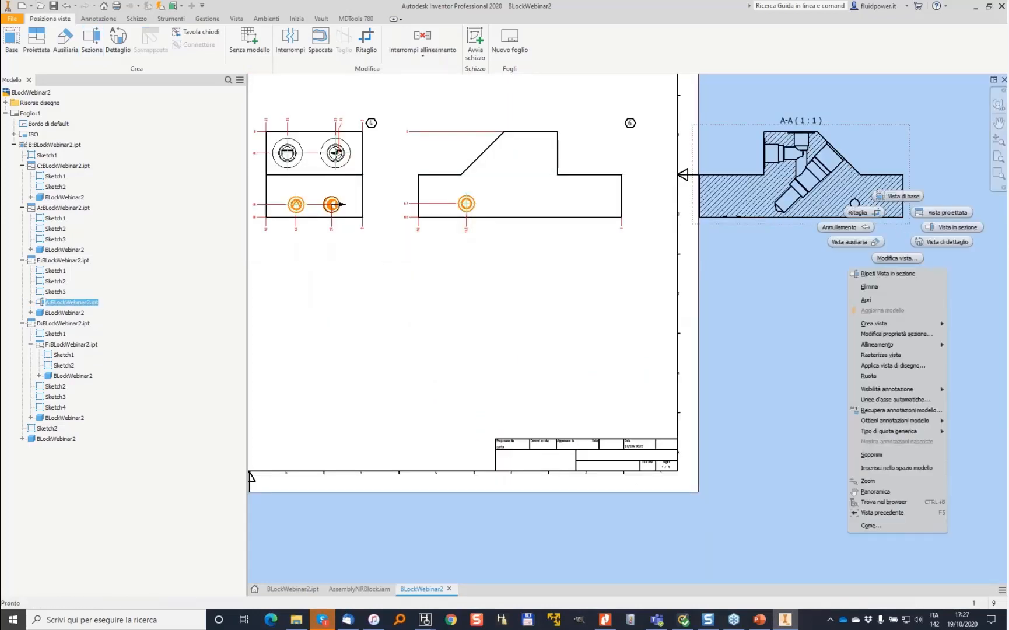
mouse_move(910, 344)
click(805, 377)
drag(803, 225, 452, 379)
middle_drag(470, 275, 746, 291)
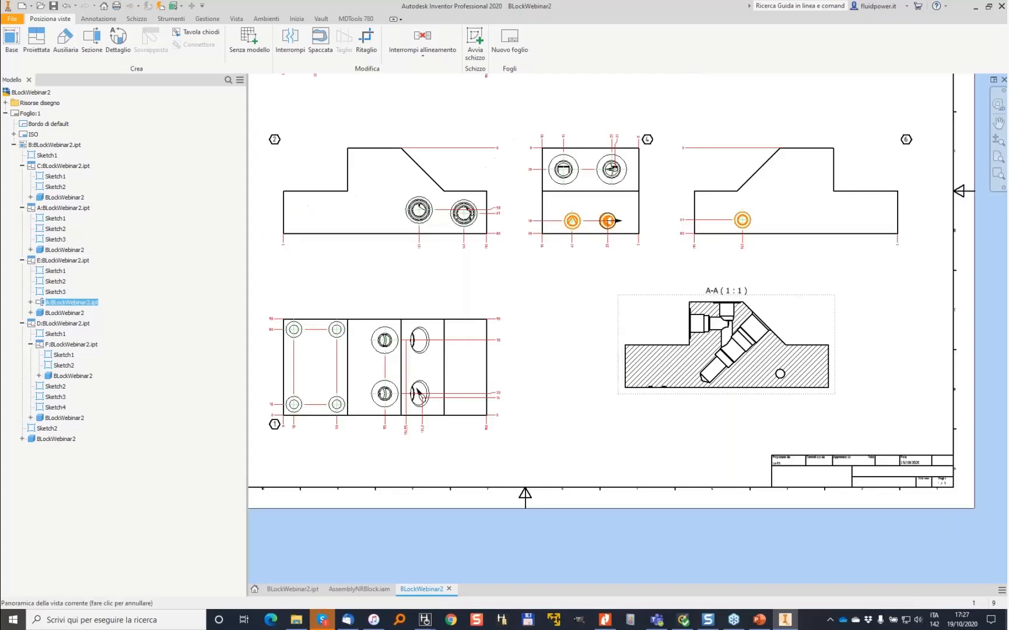
middle_drag(525, 306, 801, 413)
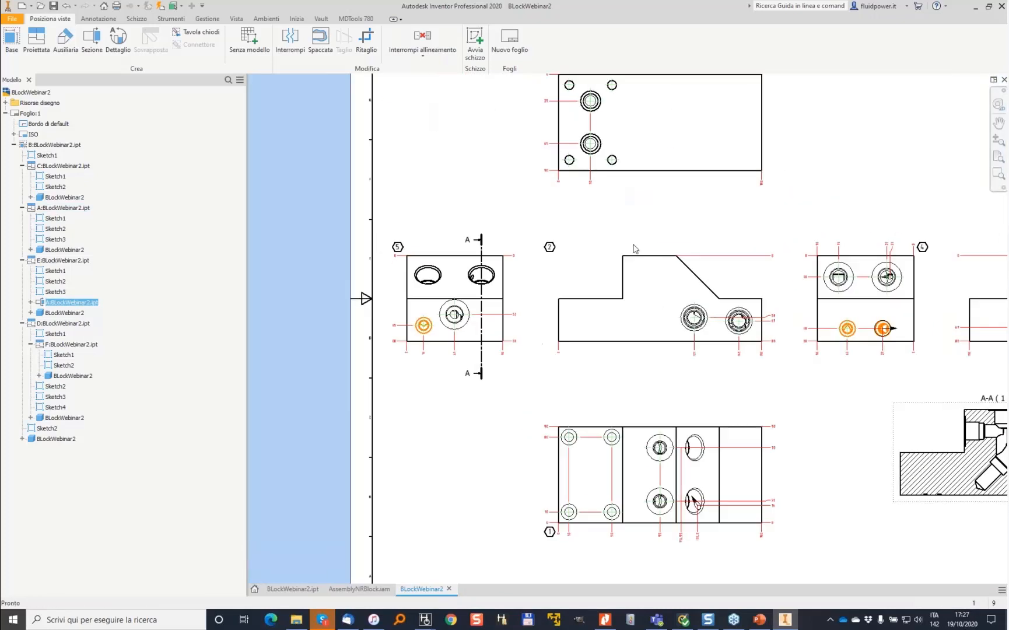
Step: Dimension the width and height of the step cutout in the face 2 view
scroll(636, 249, up, 5)
middle_drag(571, 247, 625, 176)
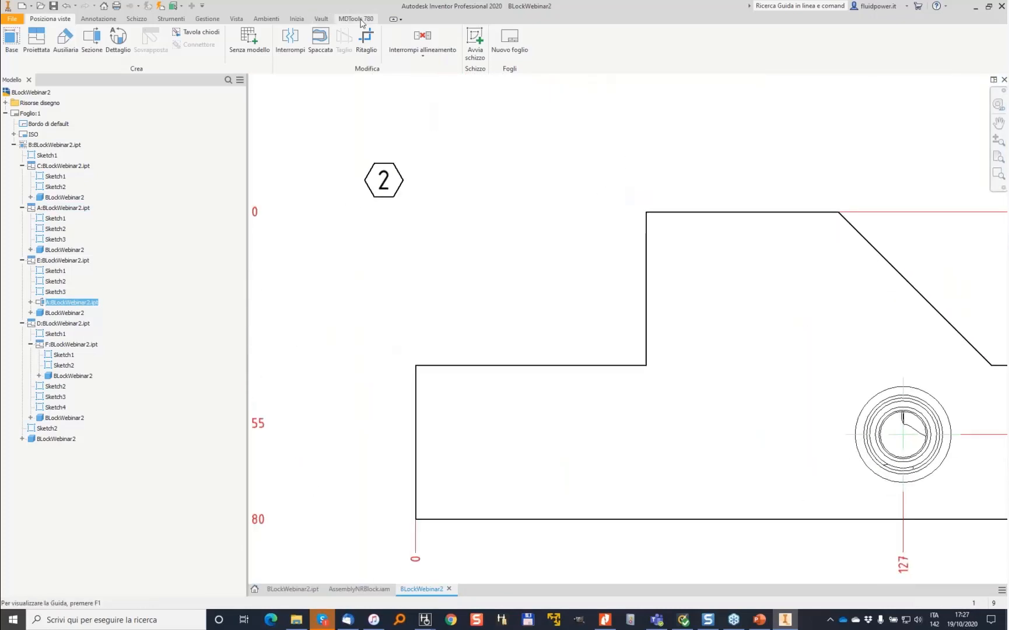
scroll(658, 279, down, 2)
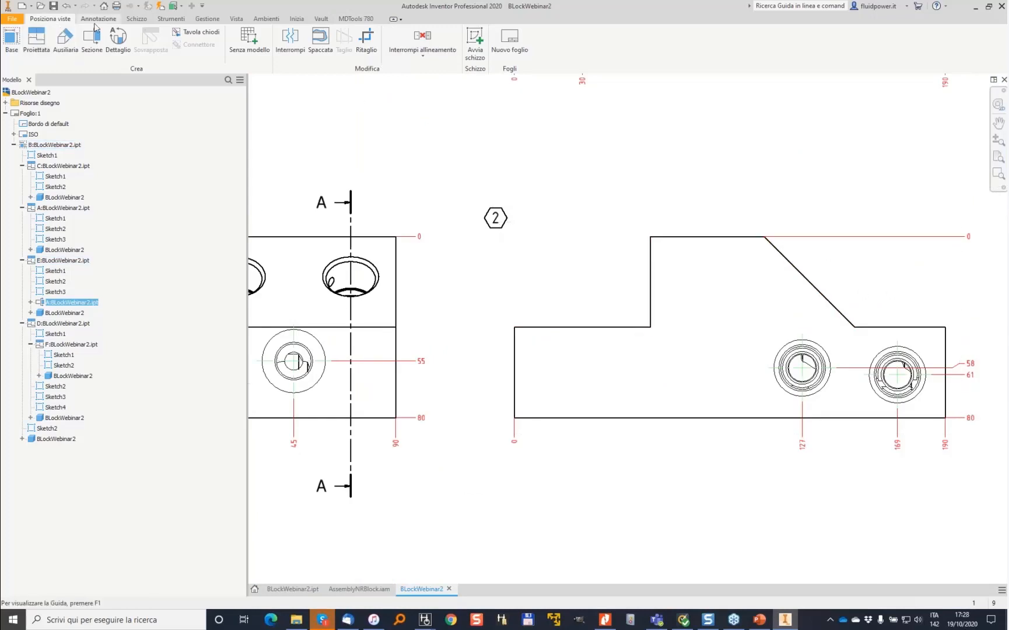
click(97, 21)
click(11, 40)
click(651, 257)
click(516, 353)
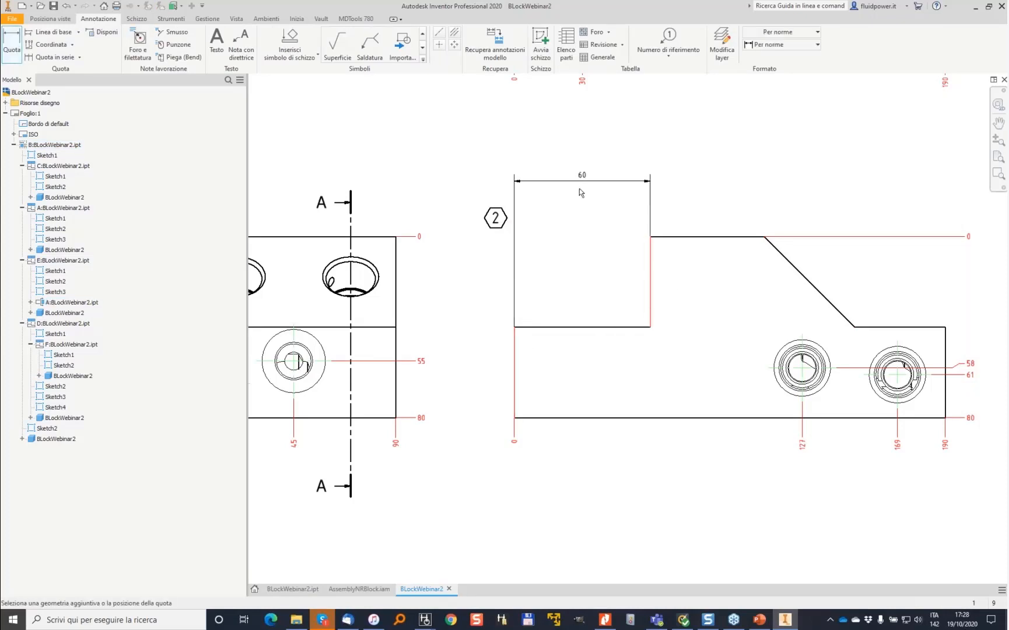
click(545, 266)
click(676, 237)
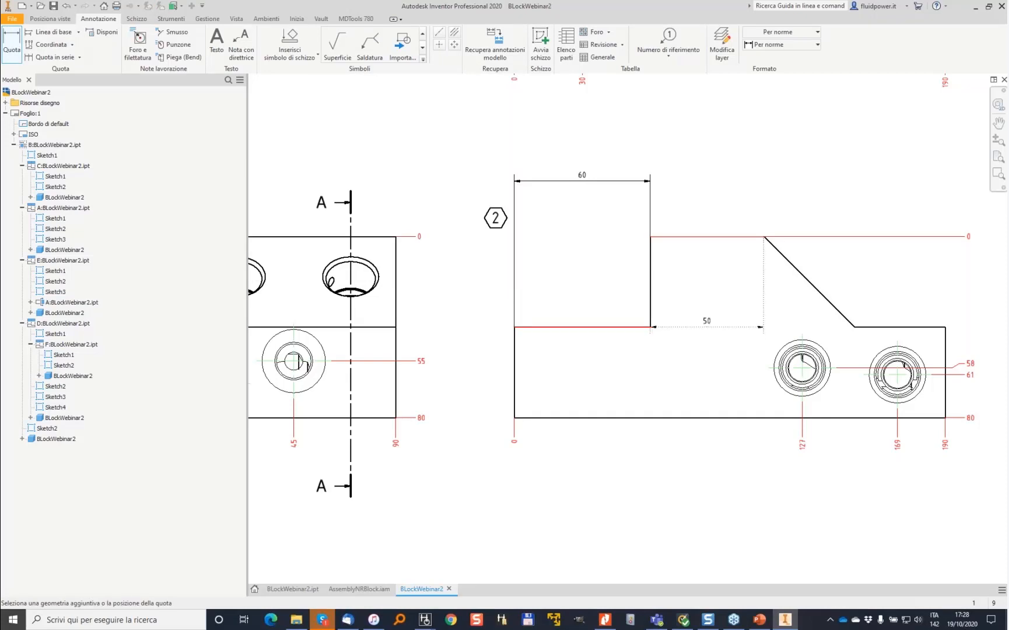
click(594, 328)
click(537, 247)
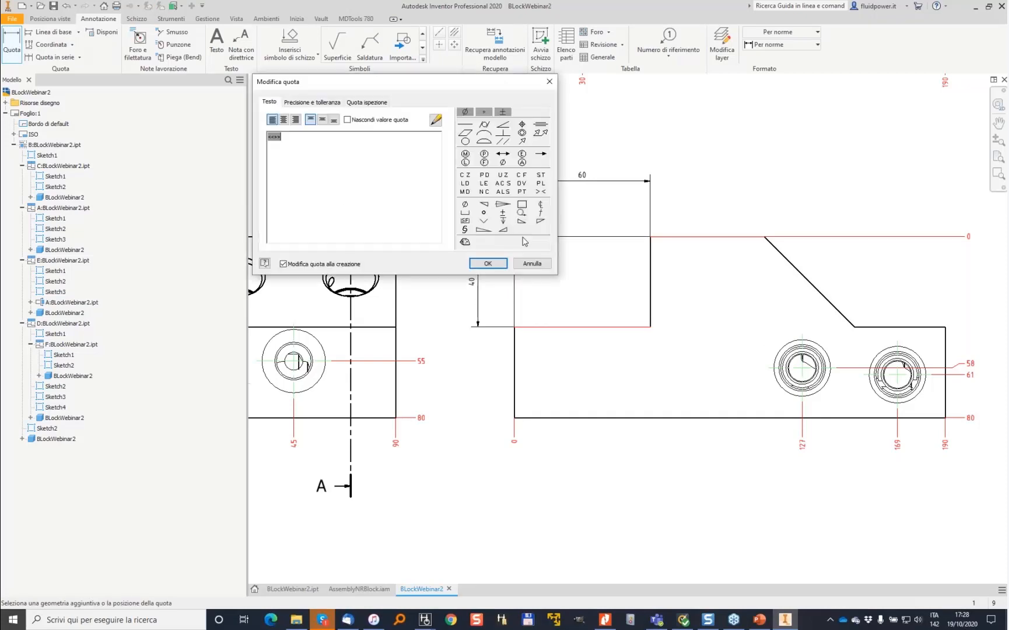
click(498, 263)
Step: Create machining callouts for all cavities in the drawing views
scroll(688, 285, down, 4)
middle_drag(727, 313, 554, 305)
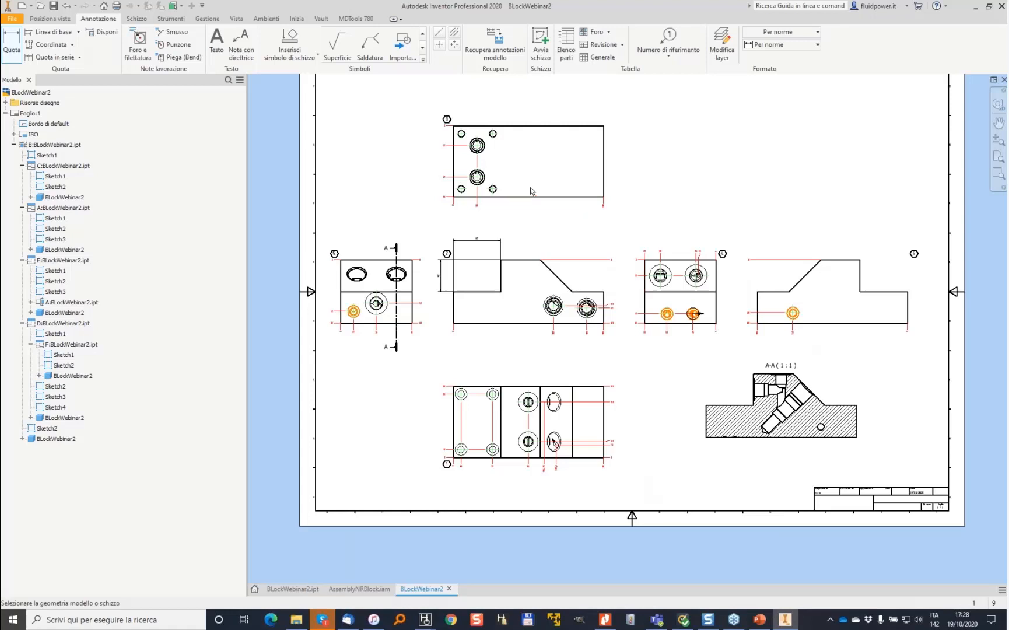
click(355, 18)
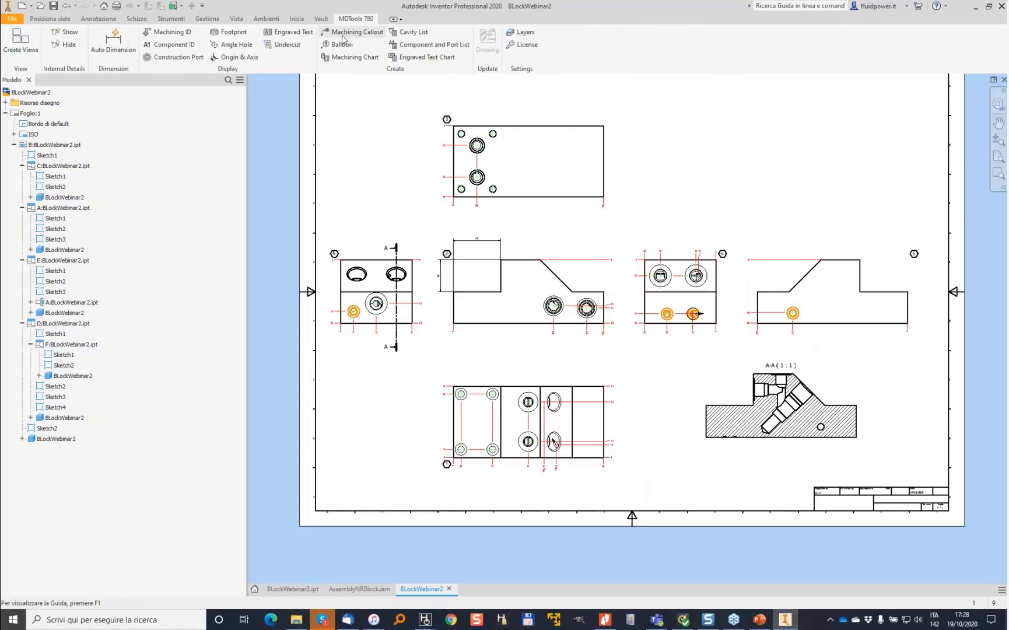
click(343, 36)
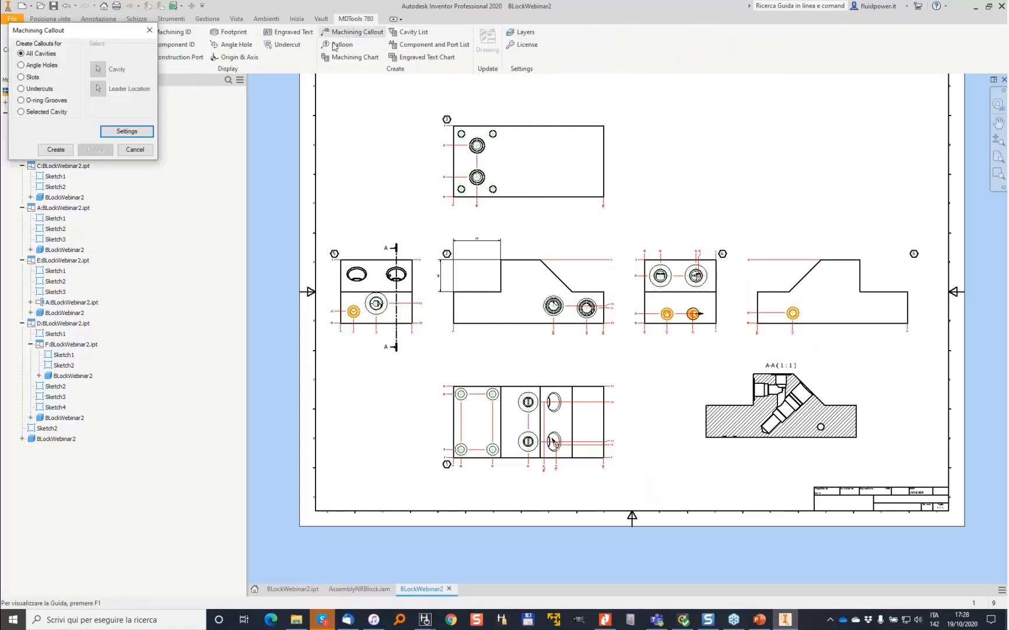
click(53, 150)
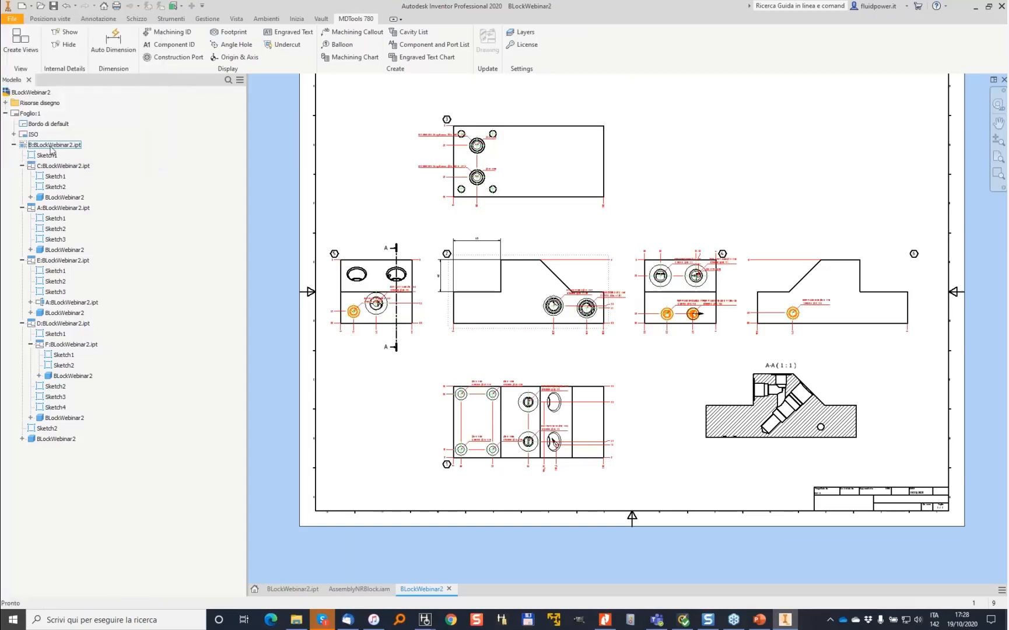
Step: Move the two HYDAC FC08-2 callouts in the face 2 view up, clear of the block outline
scroll(525, 282, up, 5)
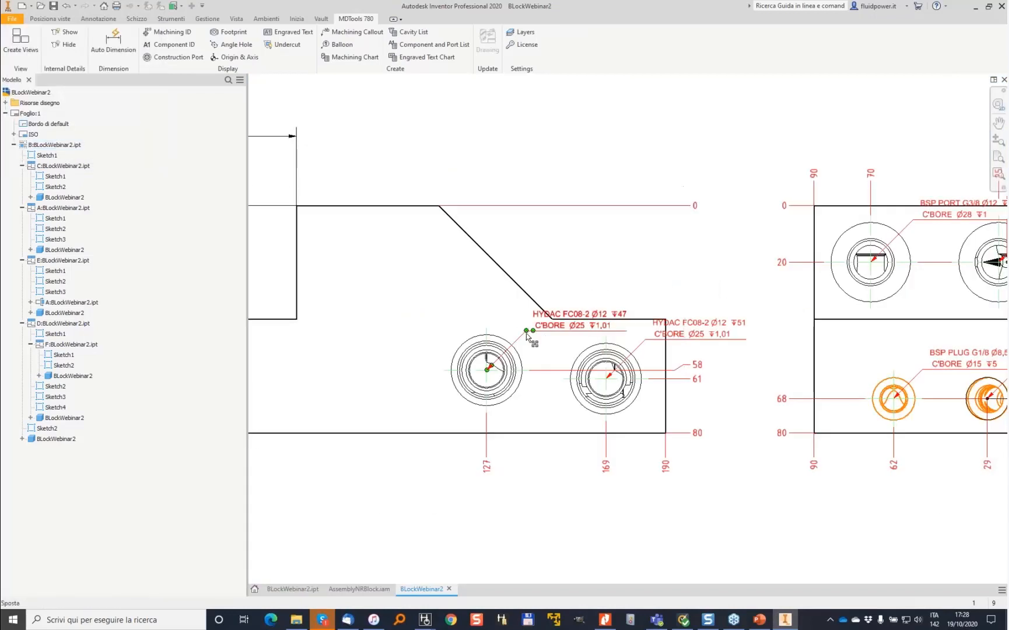
drag(525, 260, 517, 147)
drag(646, 340, 635, 264)
Step: Reposition the face 1 view's callouts: the upper mounting holes and upper BSP port above the block, one lower mounting hole beside it
scroll(542, 345, down, 5)
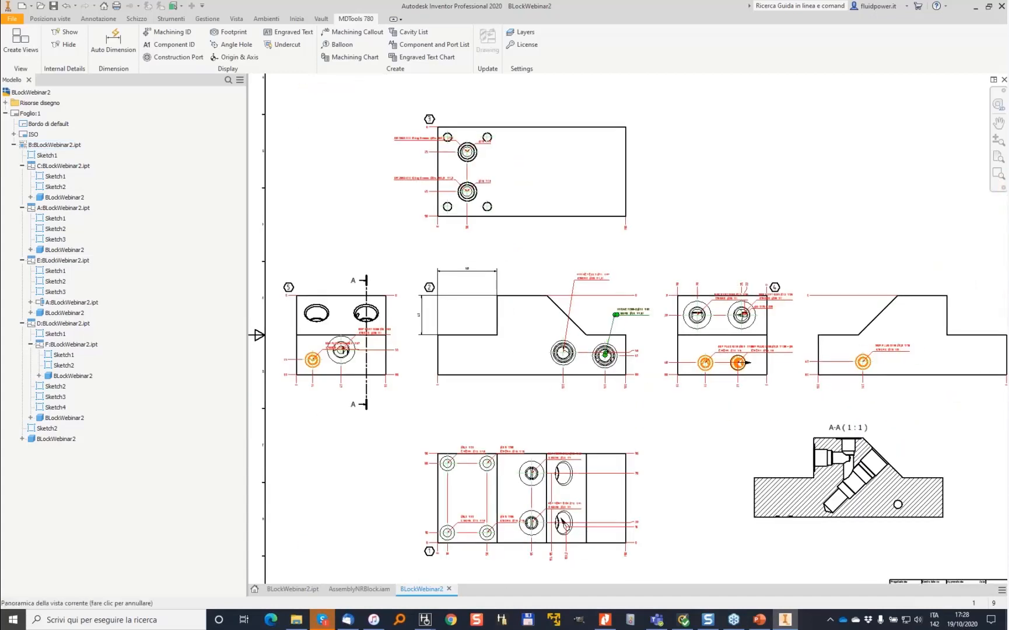
scroll(541, 330, up, 5)
drag(537, 317, 546, 243)
drag(678, 317, 691, 257)
drag(869, 324, 880, 254)
middle_drag(812, 295, 811, 121)
drag(561, 372, 419, 357)
scroll(633, 410, down, 4)
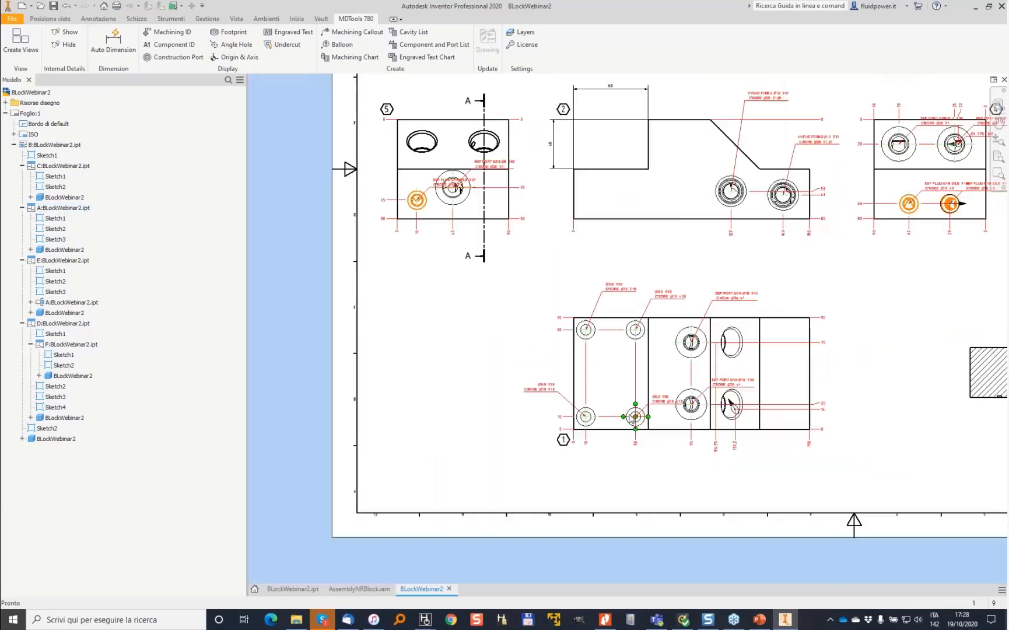
Step: Generate machining IDs in BLockWebinar2.ipt with identical cavities grouped, and return to the drawing without updating it
click(294, 589)
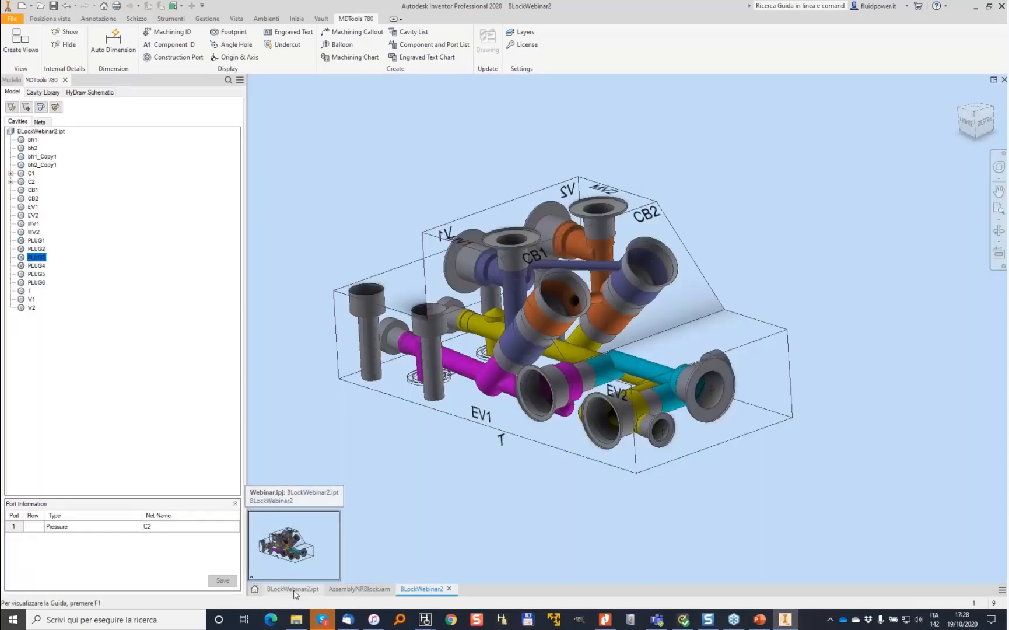
click(840, 32)
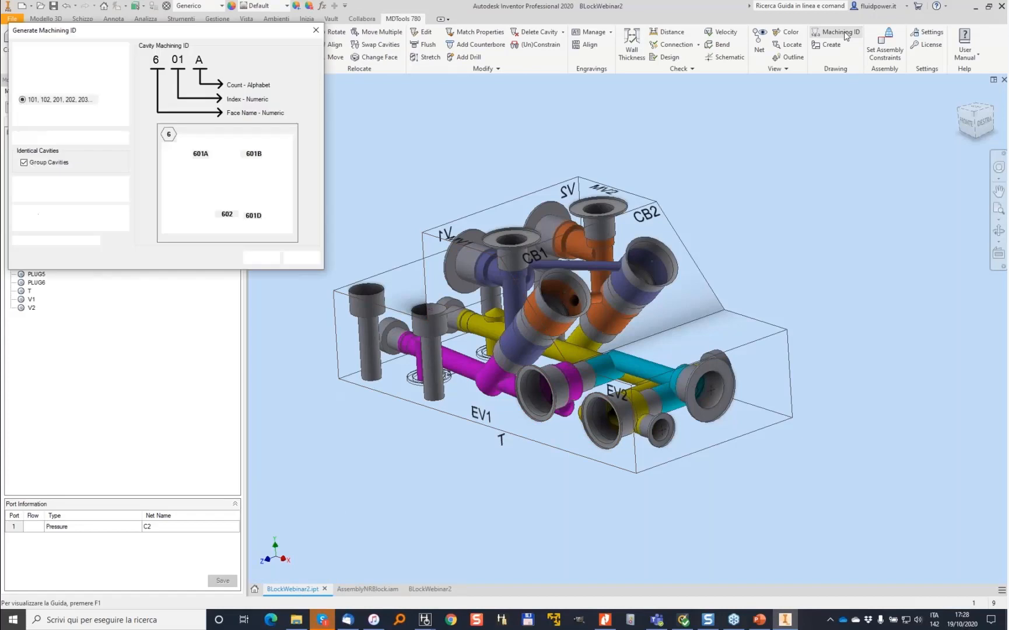
click(261, 257)
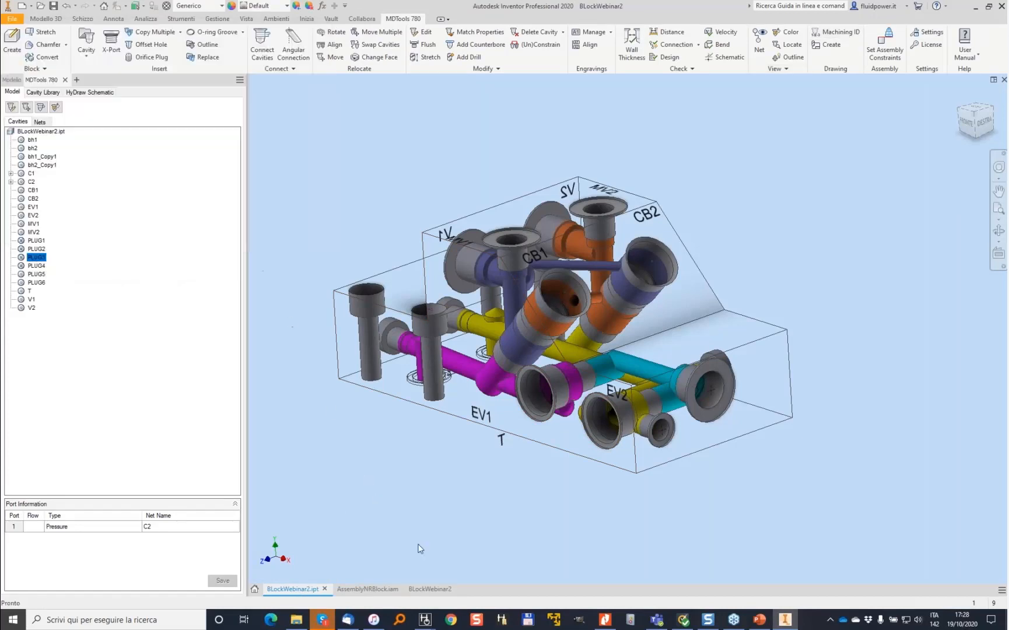
click(448, 590)
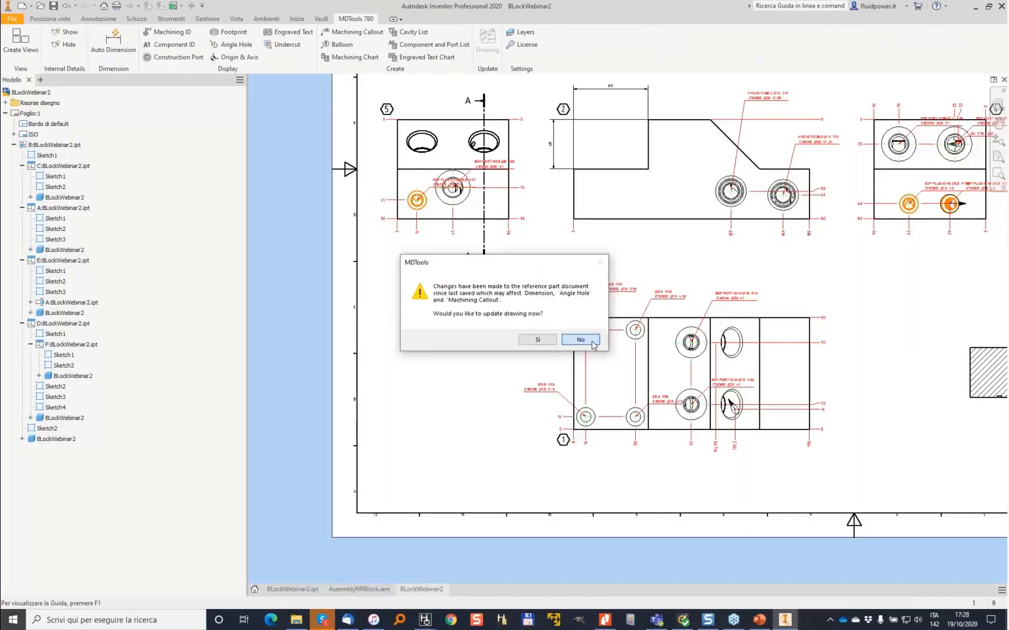
click(578, 342)
Step: Insert a machining chart of all items on all faces, identified by machining ID, starting in the empty area above the face 6 view
click(350, 57)
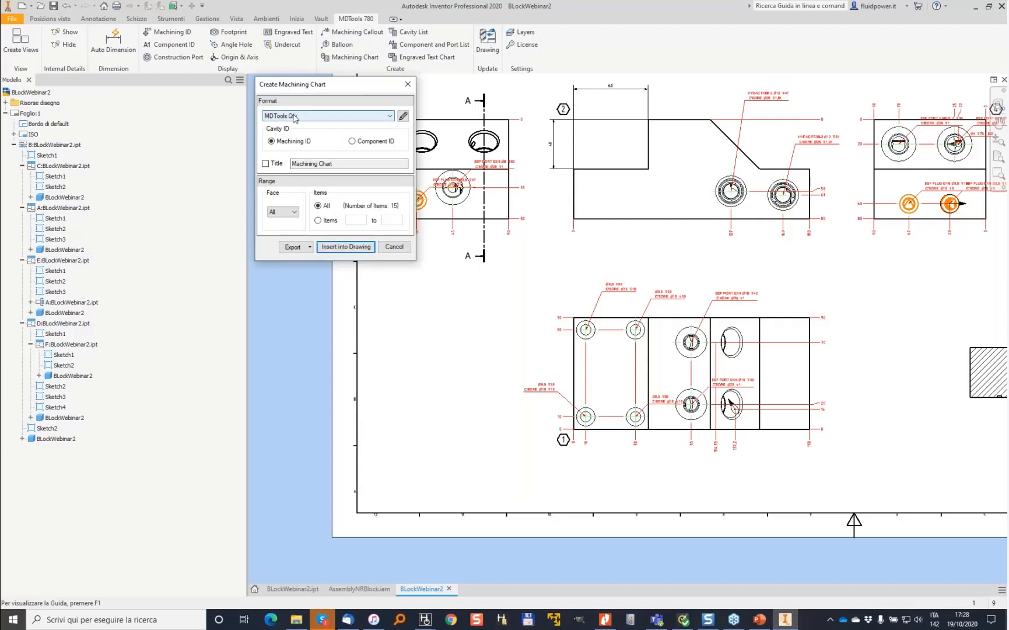
click(357, 246)
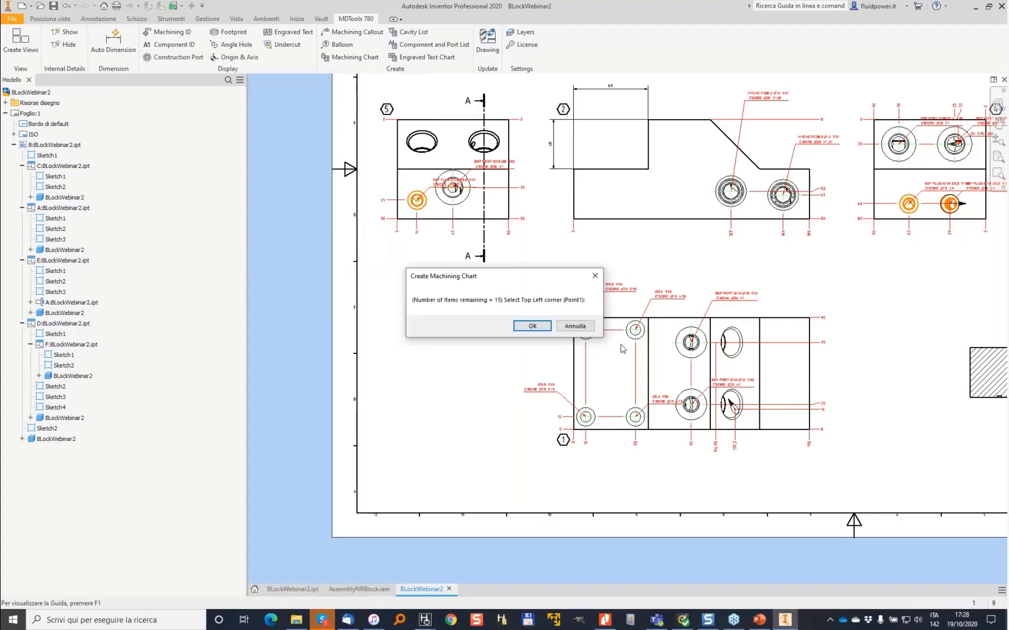
click(528, 327)
middle_drag(850, 299, 804, 320)
middle_drag(957, 99, 567, 365)
click(597, 156)
click(548, 325)
click(839, 538)
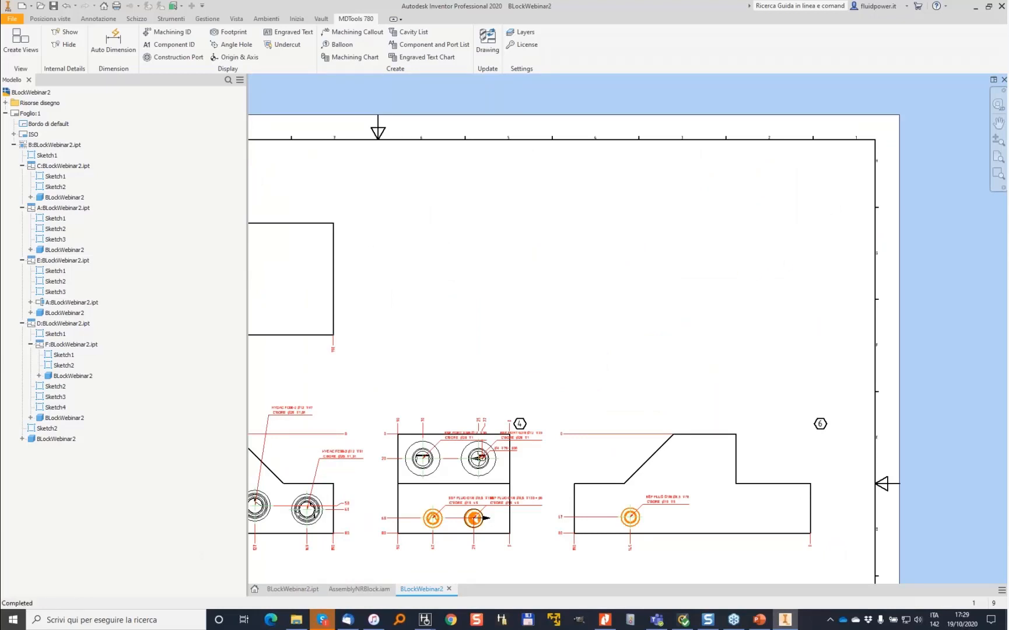
Step: Deselect the inserted machining chart and examine its machining IDs, remarks, operations, diameters, depths, angles and quantities
click(394, 247)
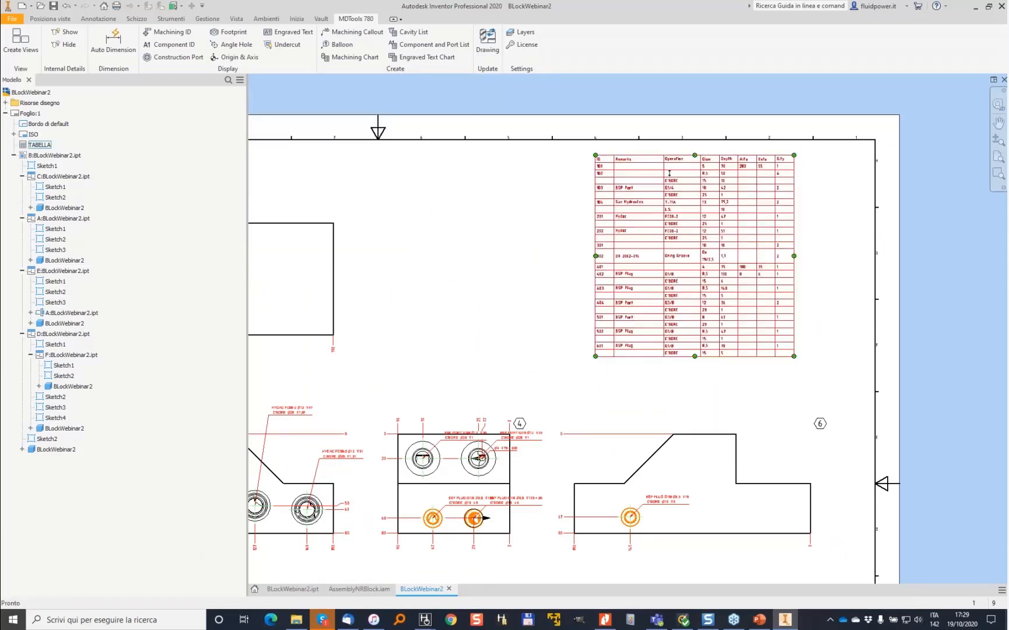
scroll(670, 173, up, 6)
scroll(542, 174, up, 3)
scroll(458, 129, down, 2)
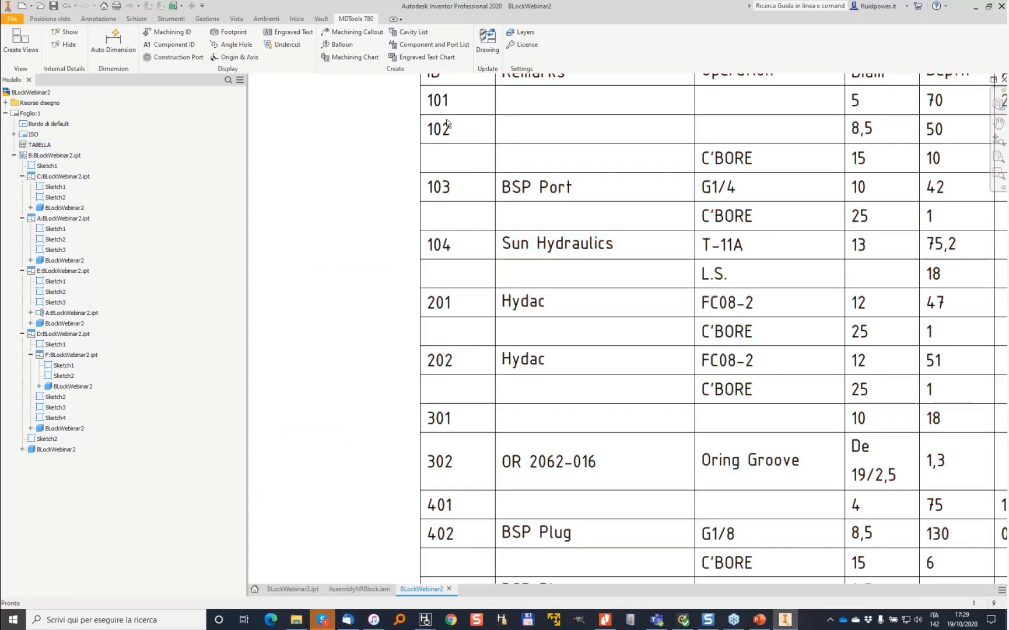
scroll(433, 280, down, 3)
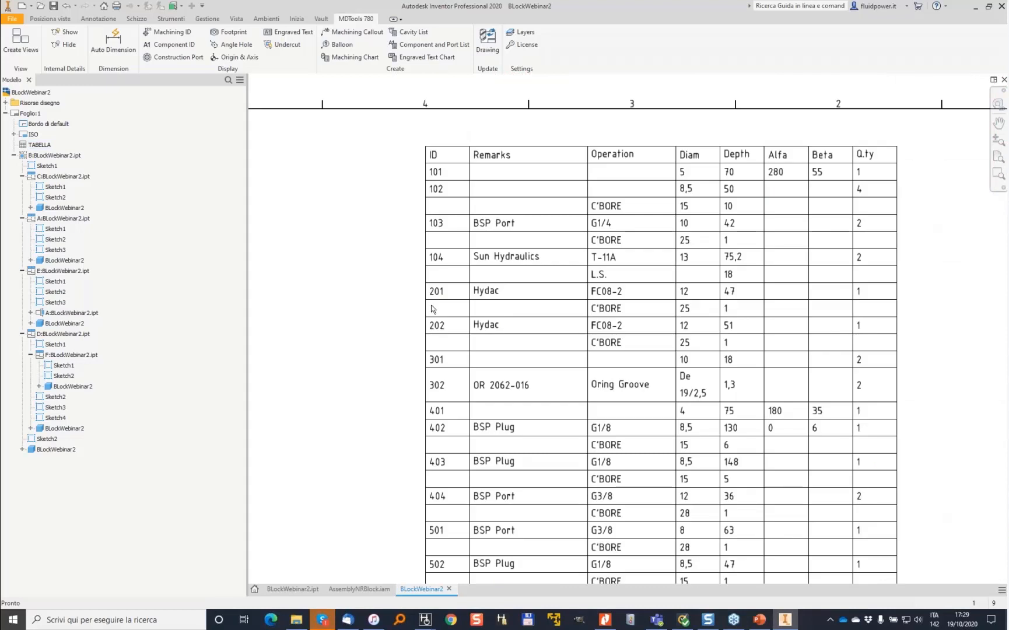
scroll(636, 300, down, 4)
scroll(516, 295, up, 2)
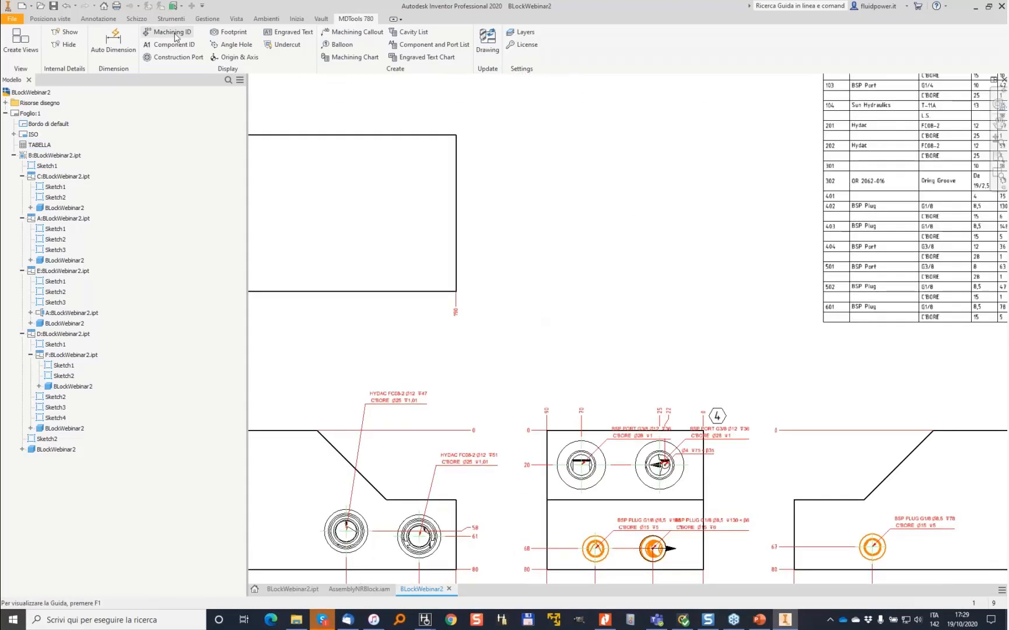
Step: Display the machining IDs beside the cavities in the drawing views and check them on the face 1 view's ports and angled hole
click(169, 32)
click(288, 142)
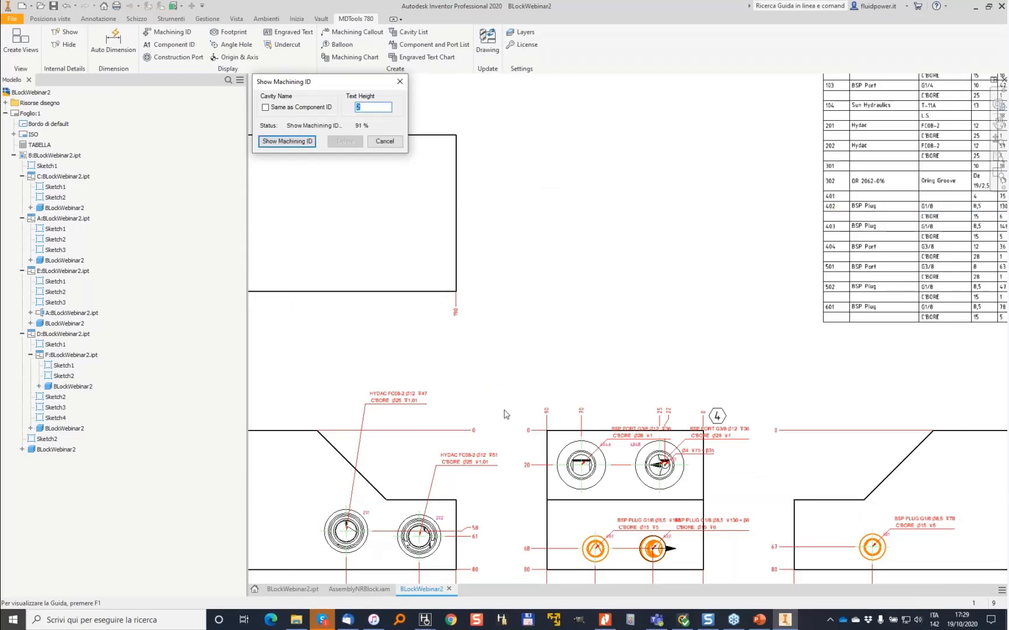
mouse_move(565, 358)
middle_down()
mouse_move(598, 333)
mouse_move(832, 51)
middle_up()
scroll(621, 446, down, 4)
middle_drag(663, 434, 719, 236)
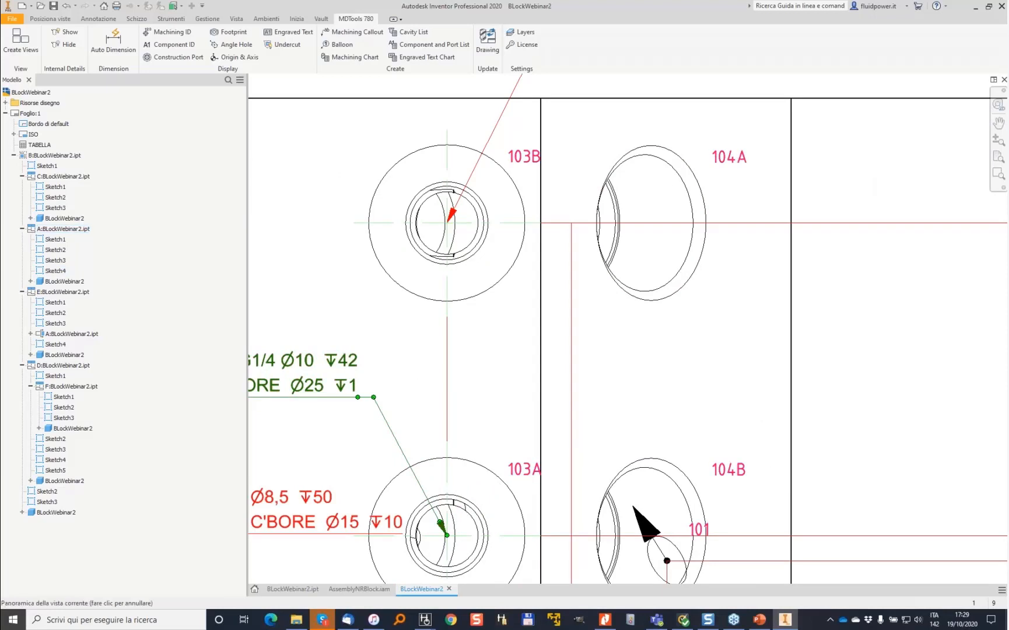
middle_drag(667, 561, 632, 302)
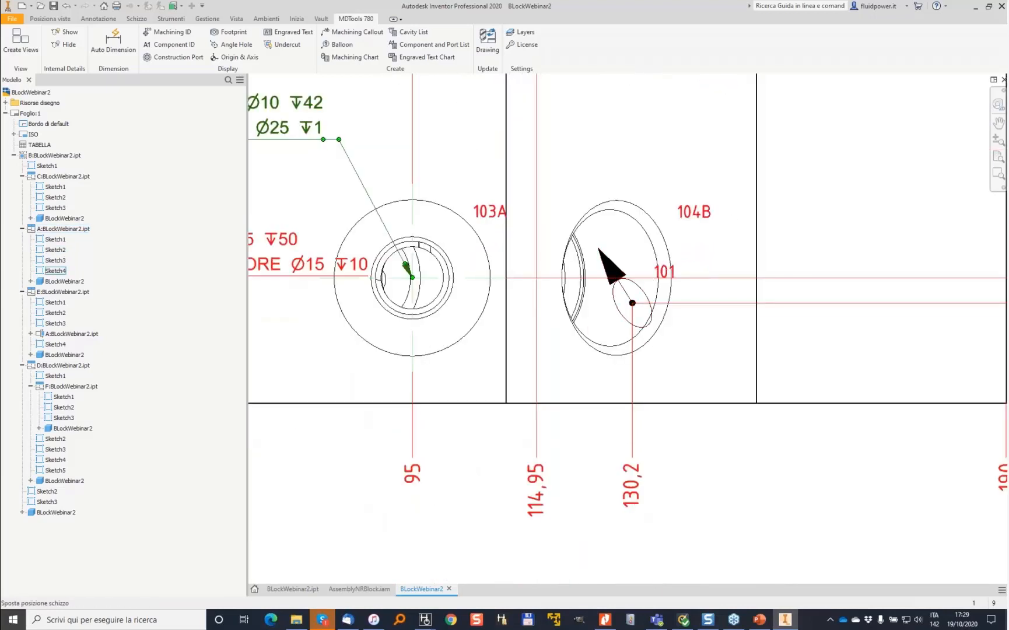
scroll(599, 249, up, 3)
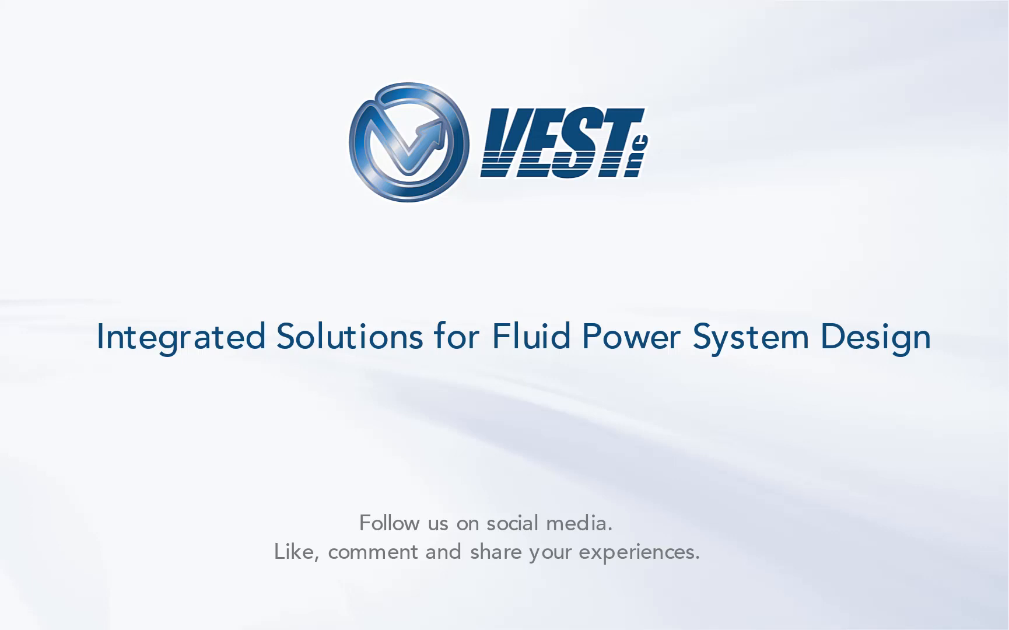